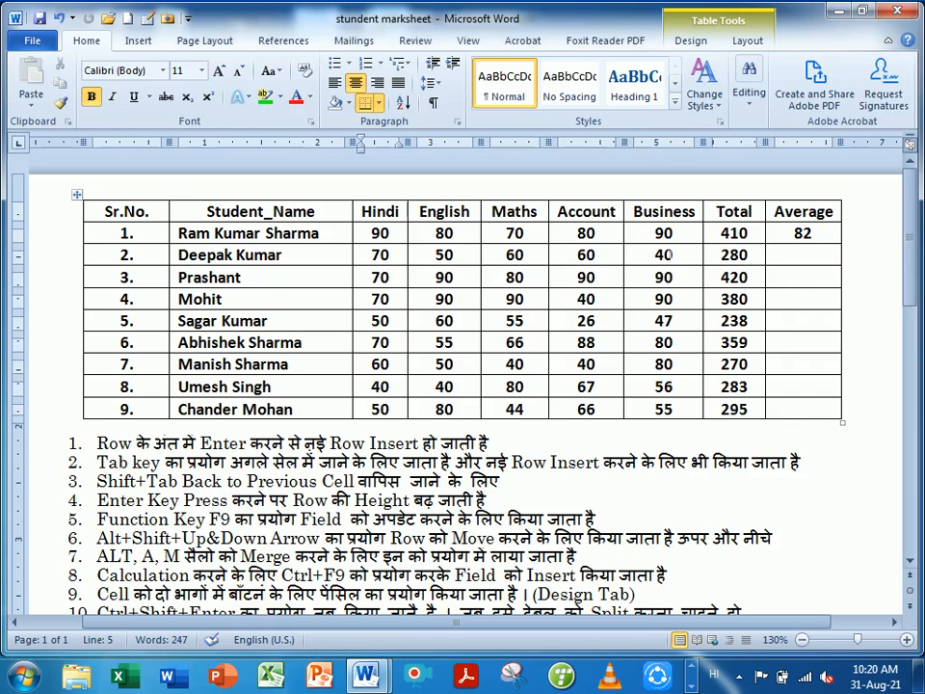
left_click(524, 276)
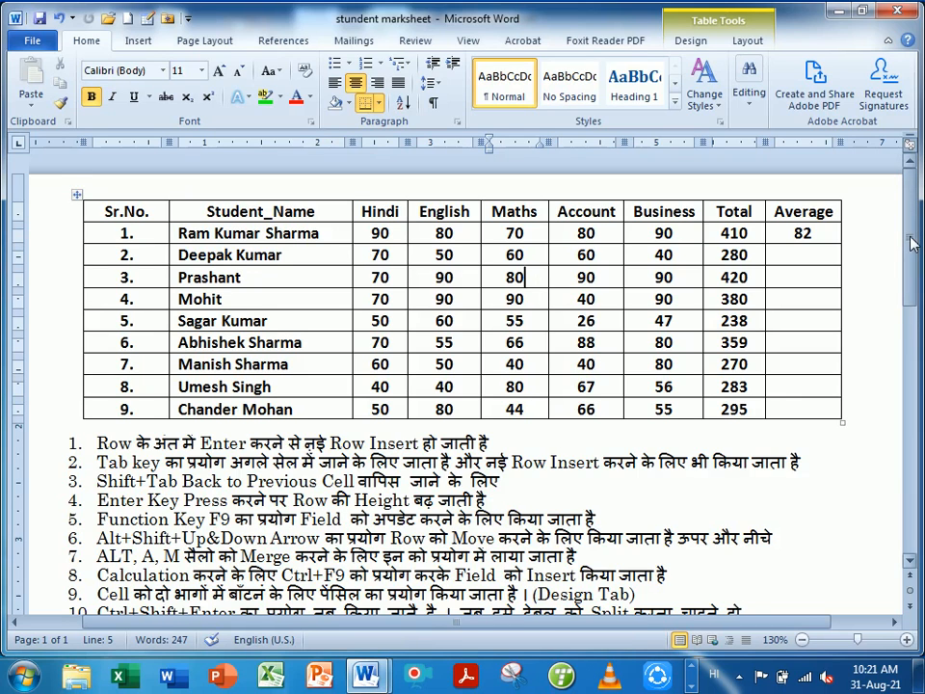
left_click_drag(912, 243, 912, 249)
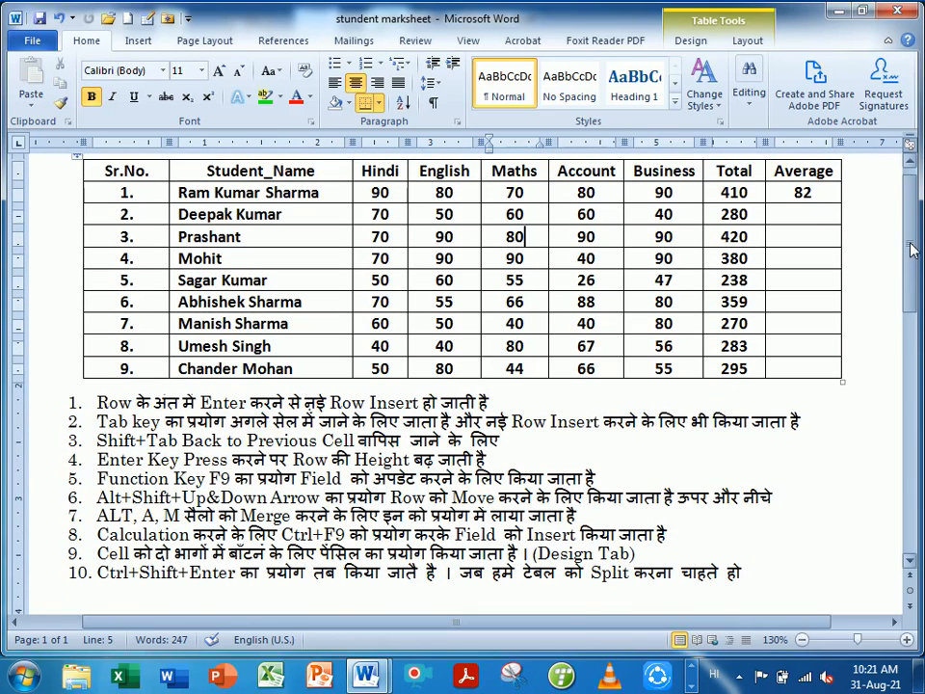
left_click(99, 402)
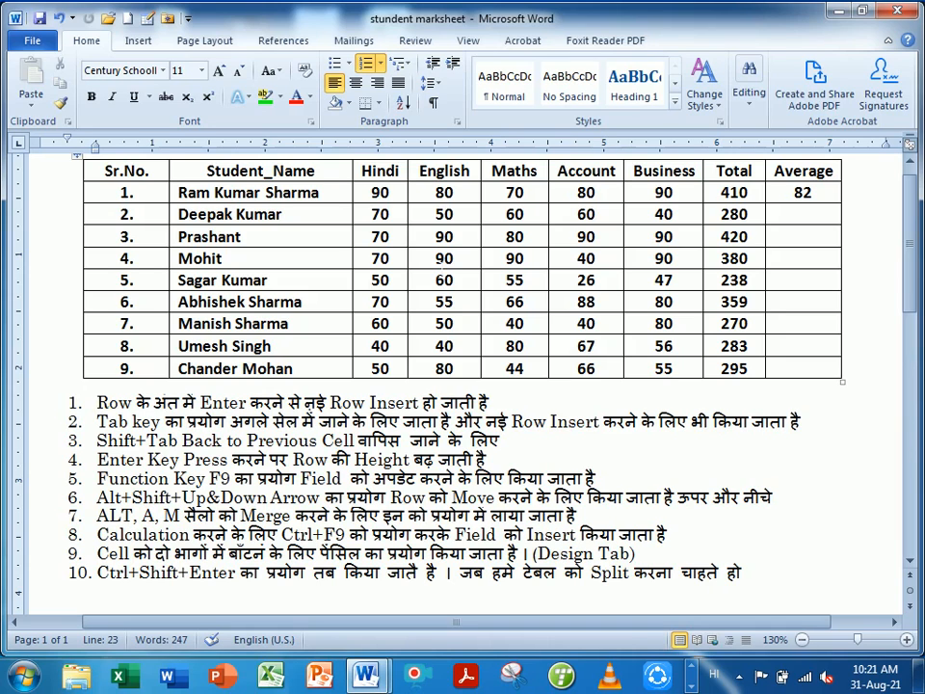
Start an empty, unnumbered line below item 10 of the numbered notes list.
scroll(462, 385, "down", 3)
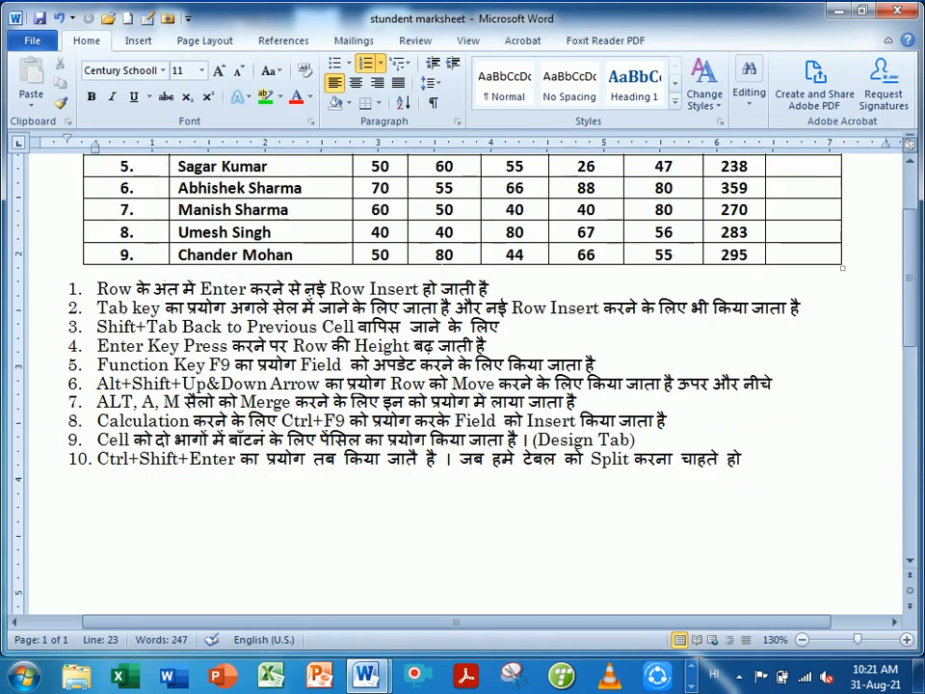
scroll(462, 386, "down", 1)
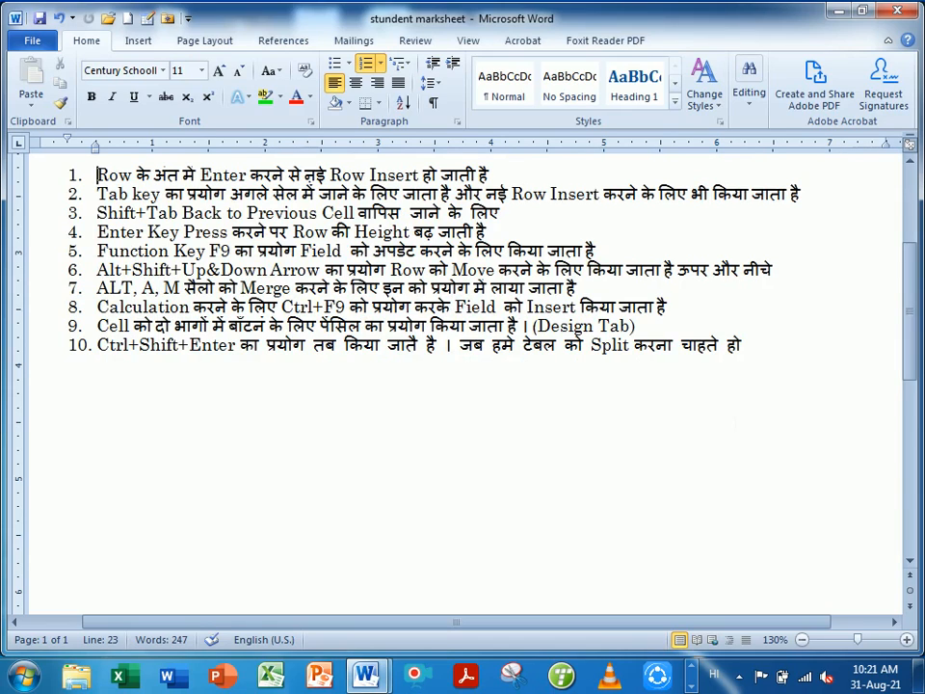
left_click(783, 350)
key("Return")
key("Return")
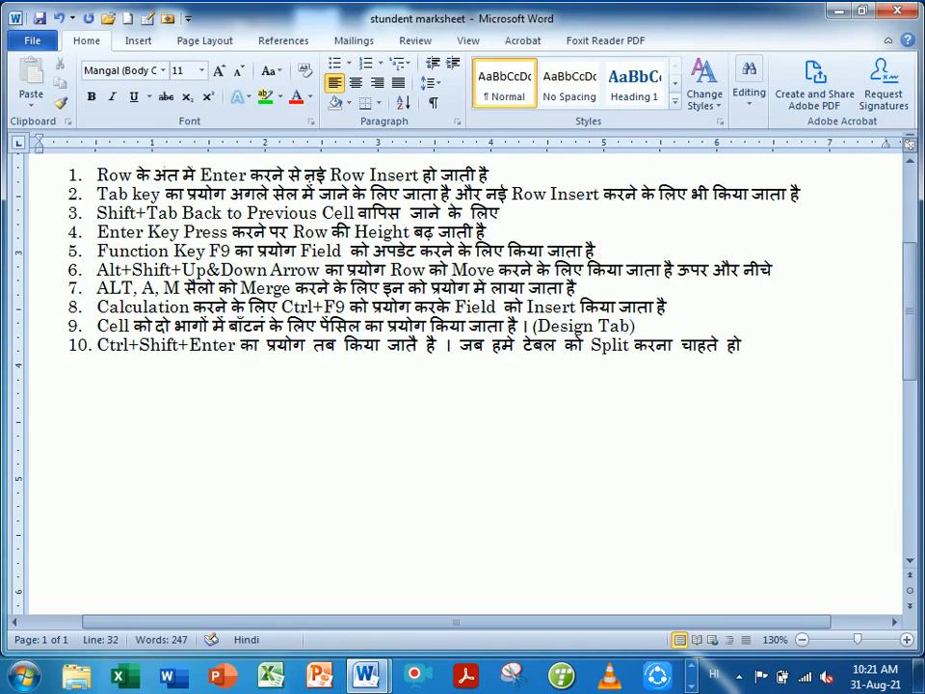
key("Return")
Create a one-row, eight-column table below the list from a typed line of plus signs and hyphens, making the second column widest.
type("+------")
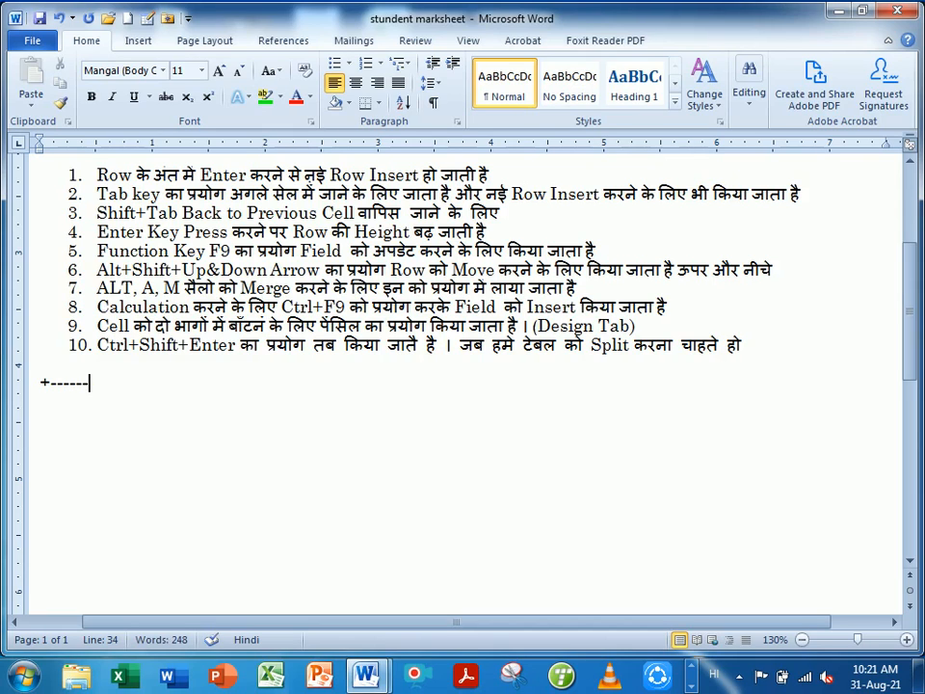
type("-+-----------------------------+")
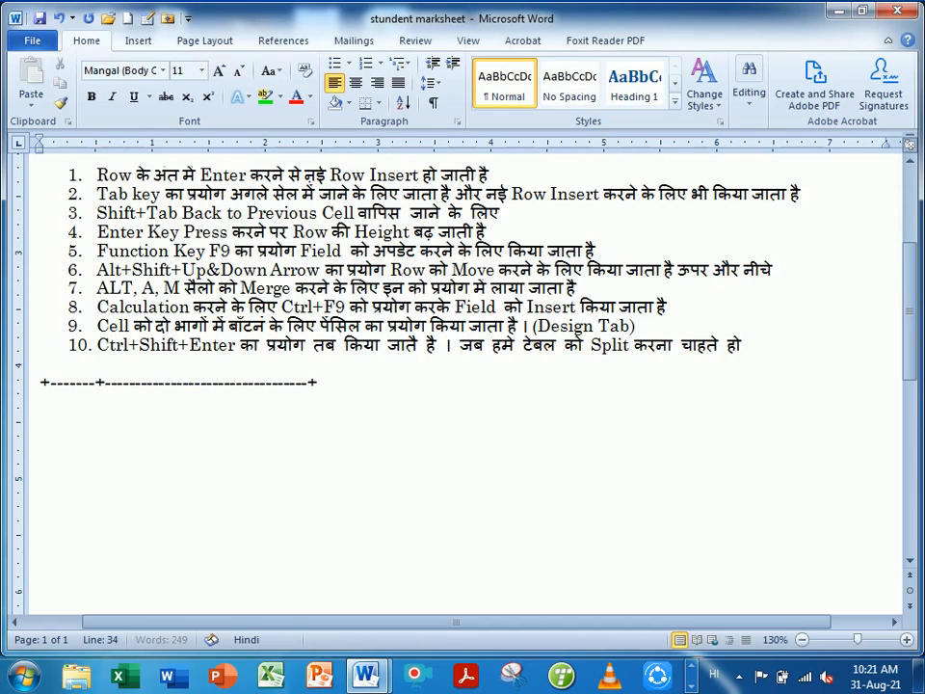
type("-+------------")
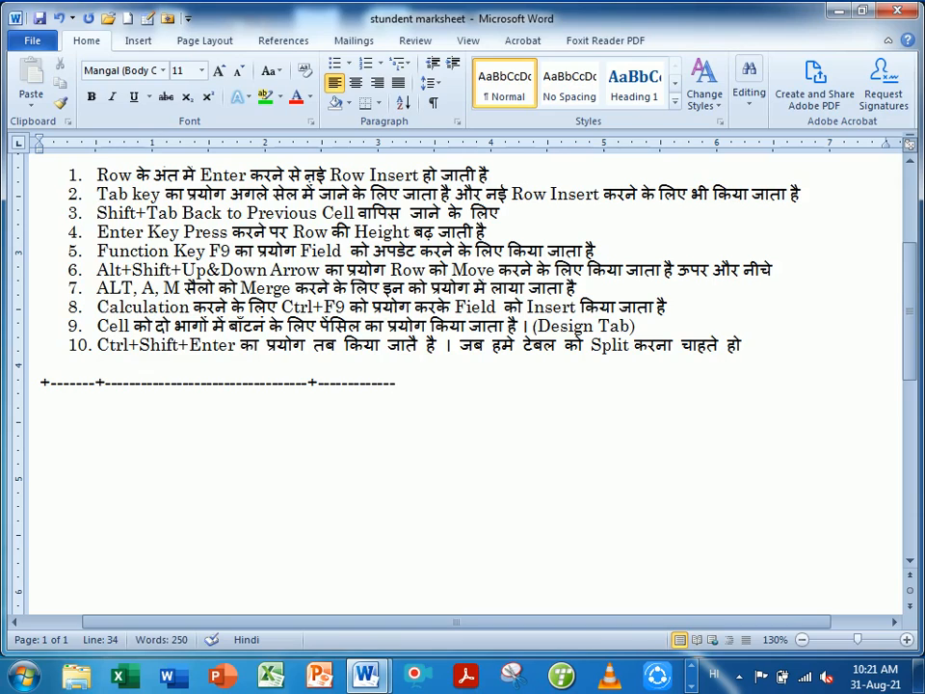
type("+------------+")
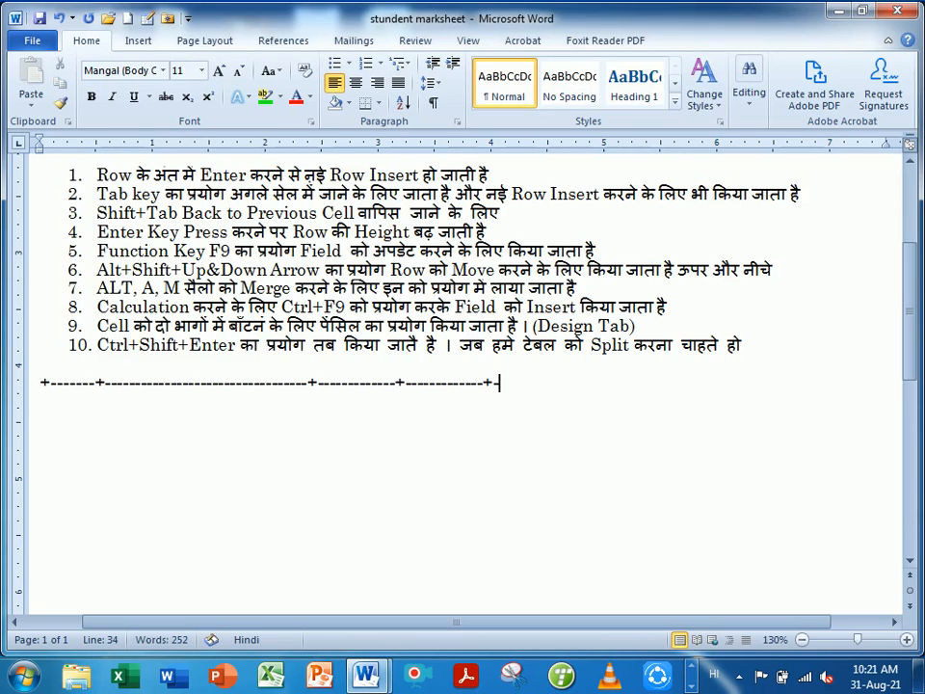
type("------------+-----------")
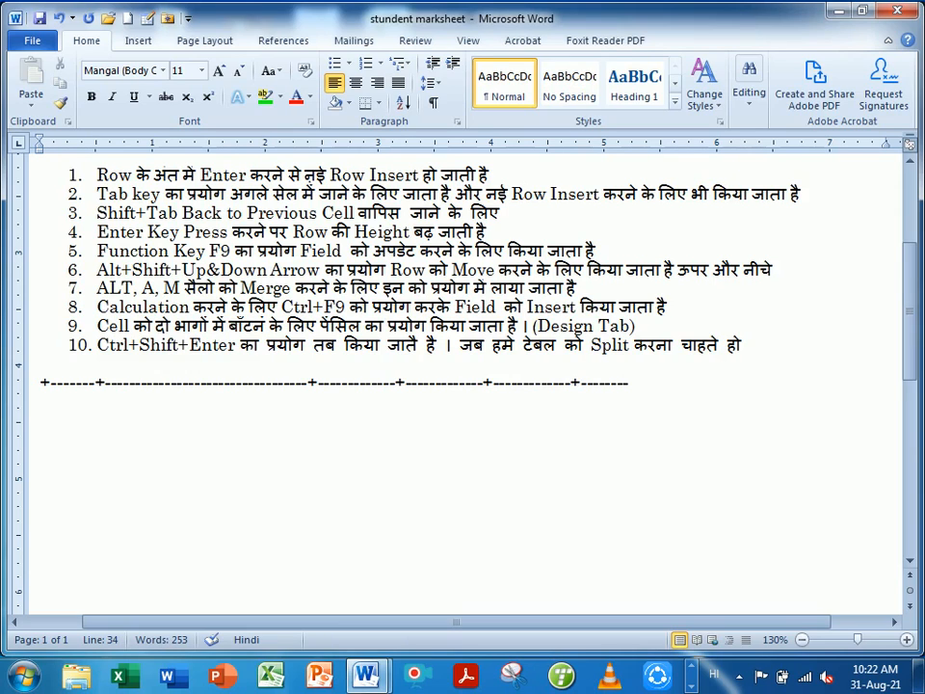
type("+-------------+---------")
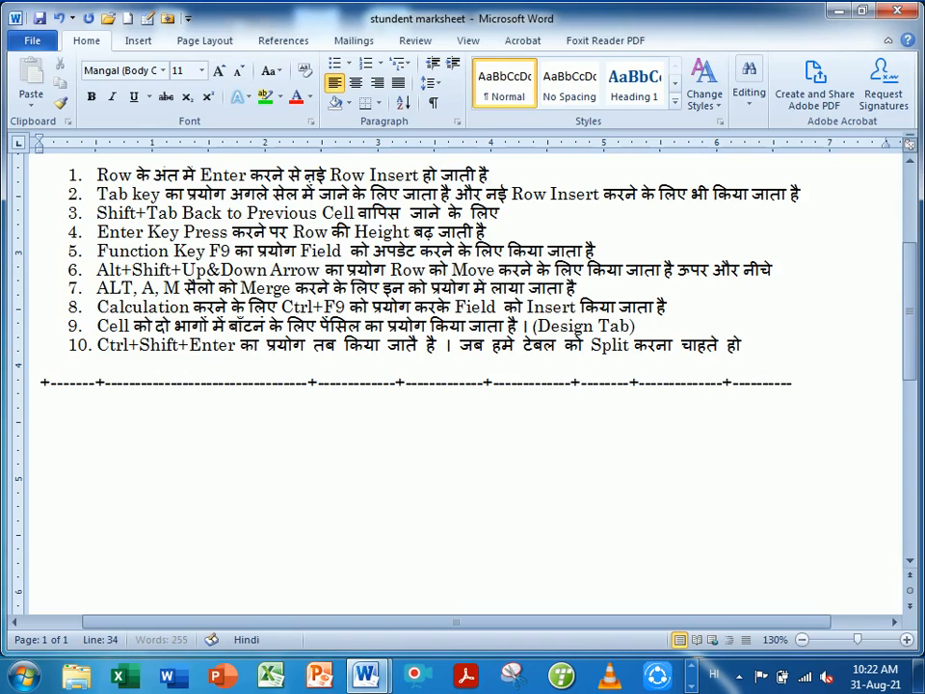
type("+")
key("Return")
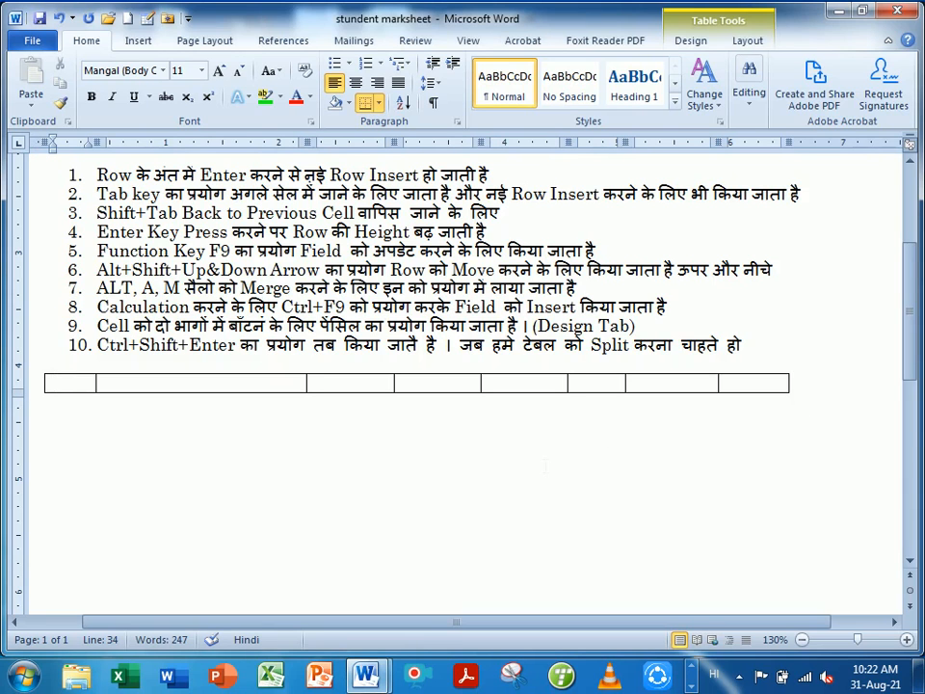
Shift the new empty table slightly to the right and down beneath the numbered list.
scroll(462, 385, "up", 5)
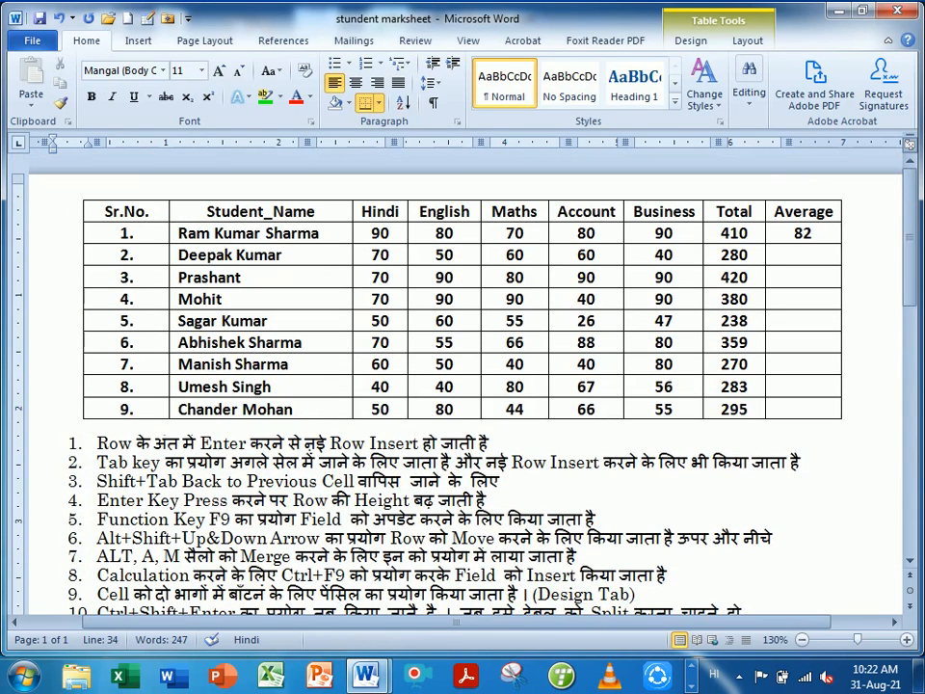
scroll(463, 385, "down", 2)
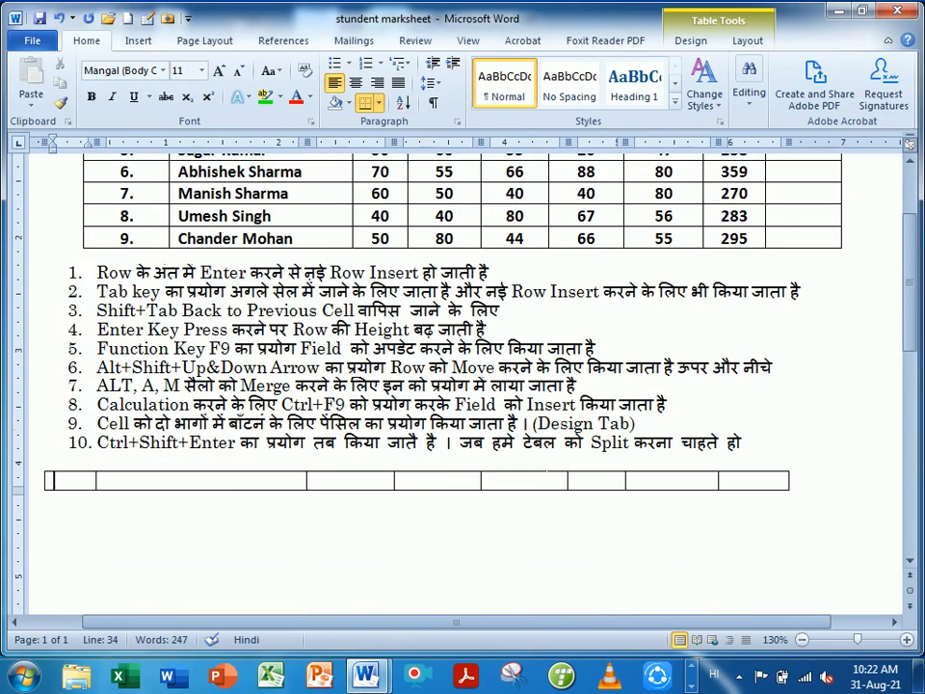
scroll(462, 385, "down", 2)
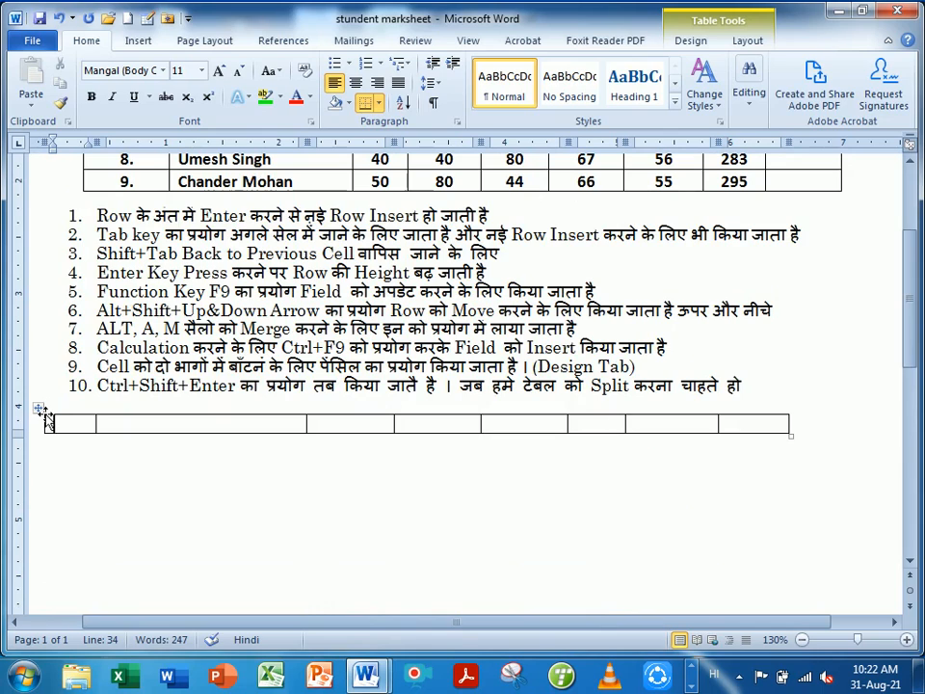
left_click(42, 411)
left_click_drag(43, 410, 75, 446)
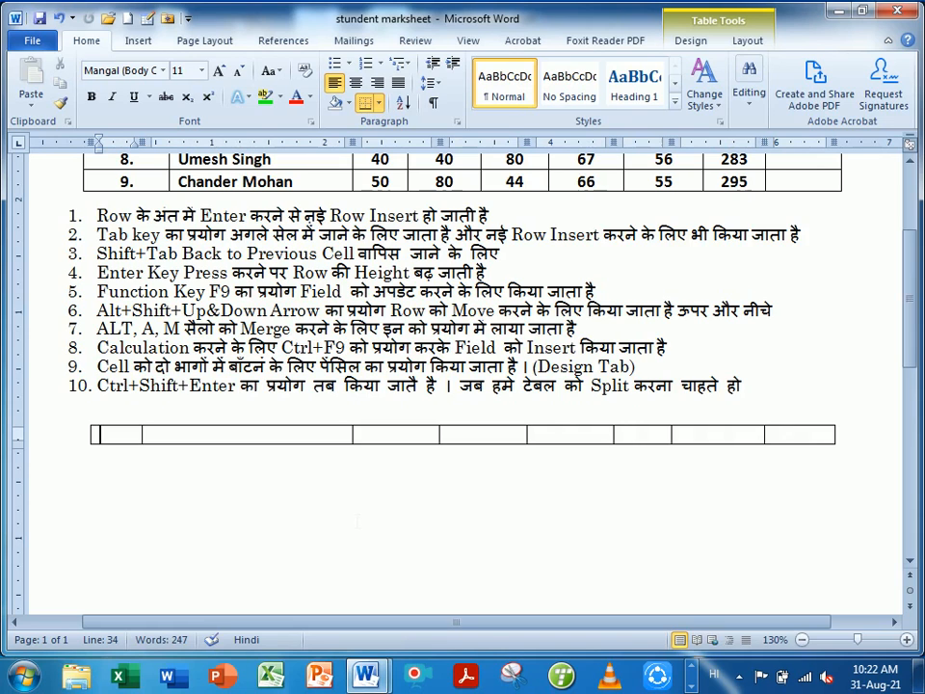
Switch the keyboard language from Hindi to English and enter Sr.no in the new table's first cell.
scroll(357, 521, "up", 1)
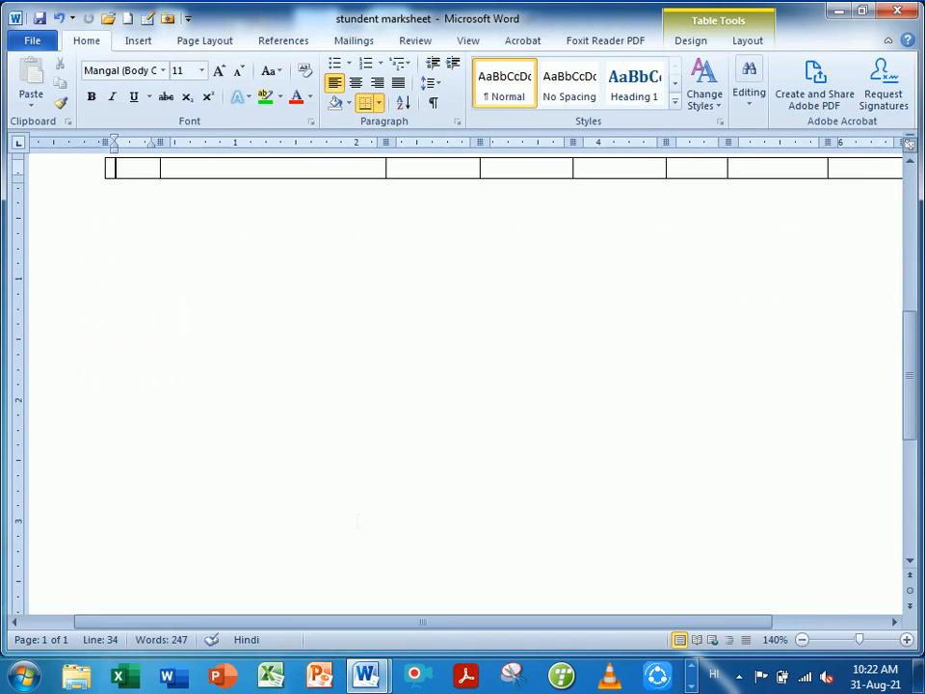
scroll(376, 513, "up", 3)
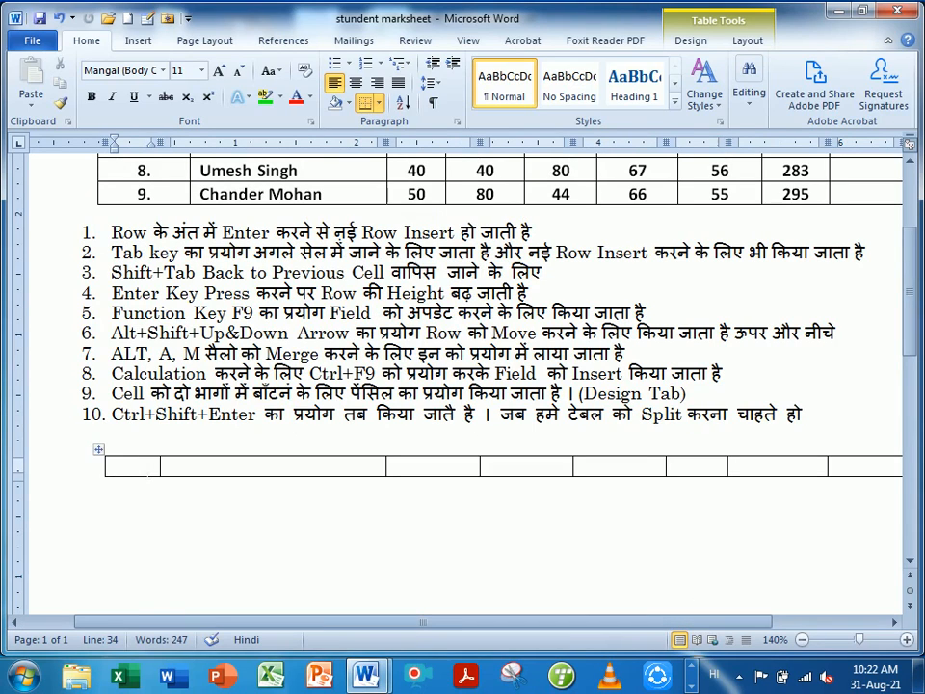
type("ए")
key("BackSpace")
key("alt+shift")
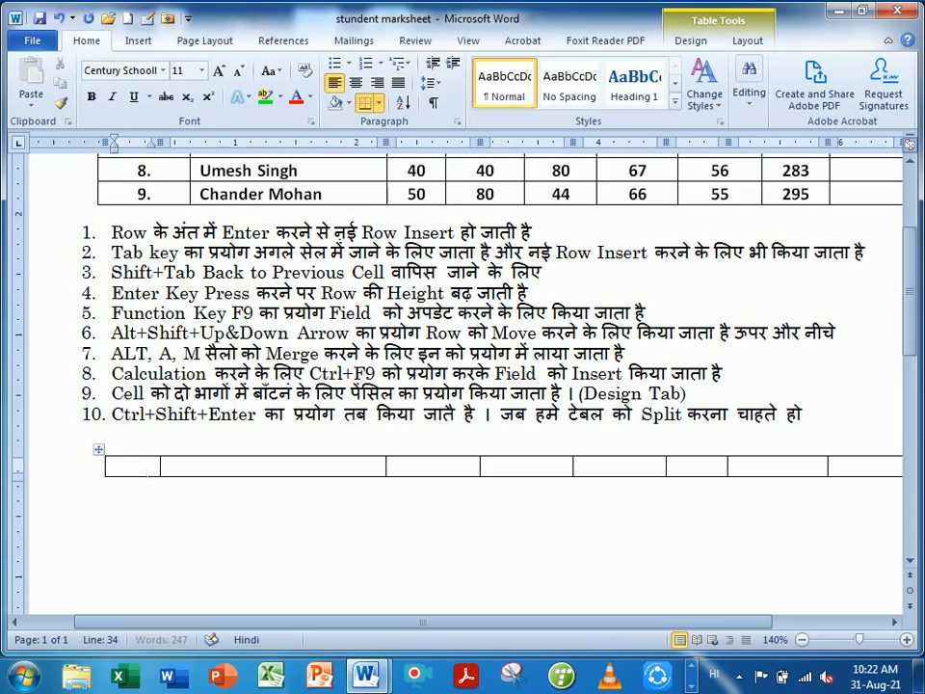
type("Sr")
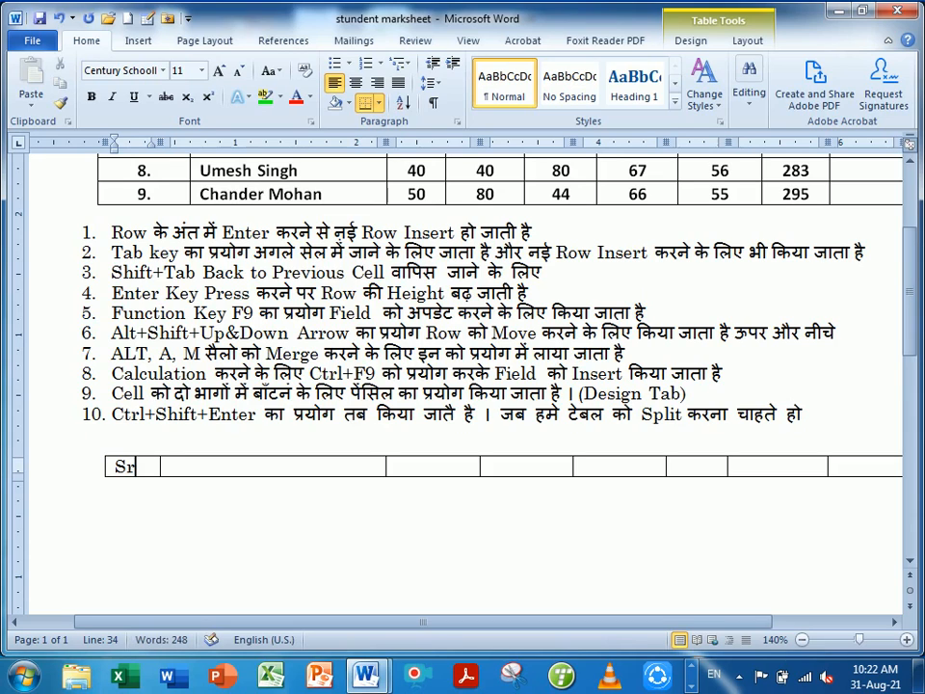
type(".no")
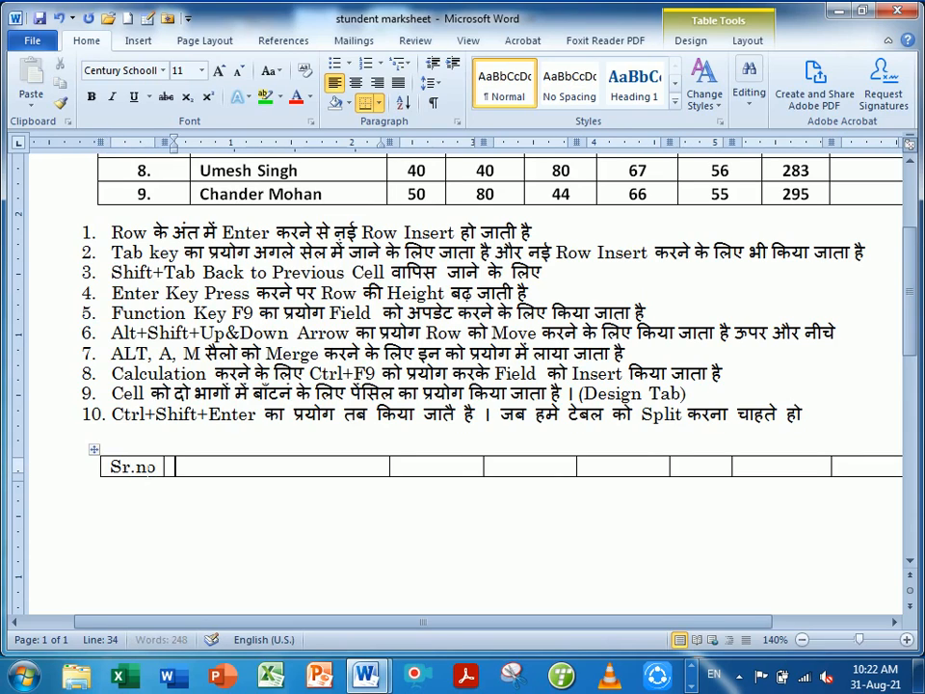
Enter Student_Name as the heading in the new table's second cell.
key("Tab")
type("Student")
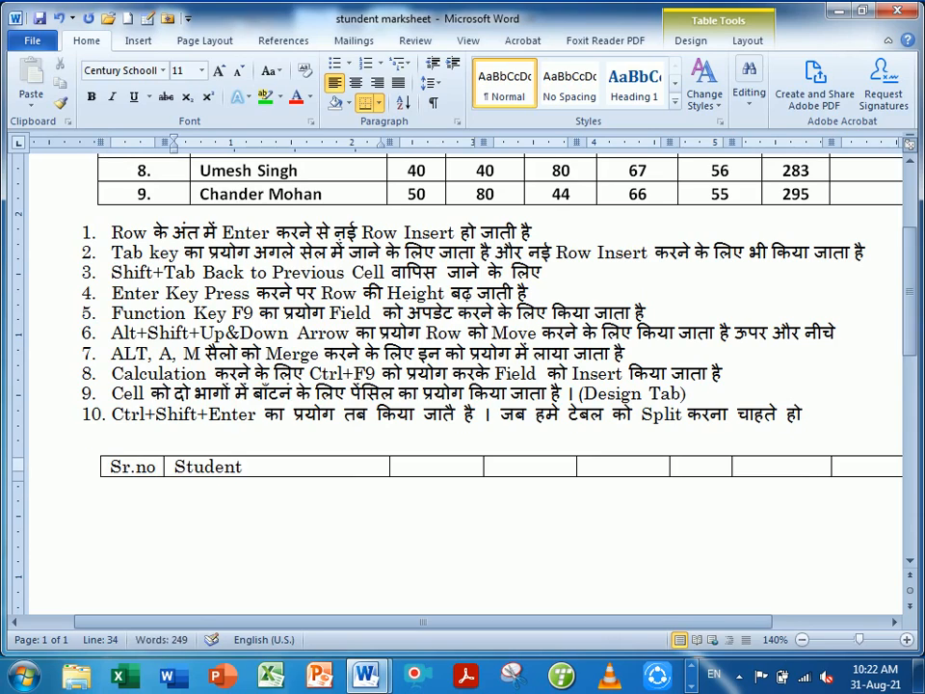
type("_")
type("An")
key("BackSpace")
key("BackSpace")
type("Name ")
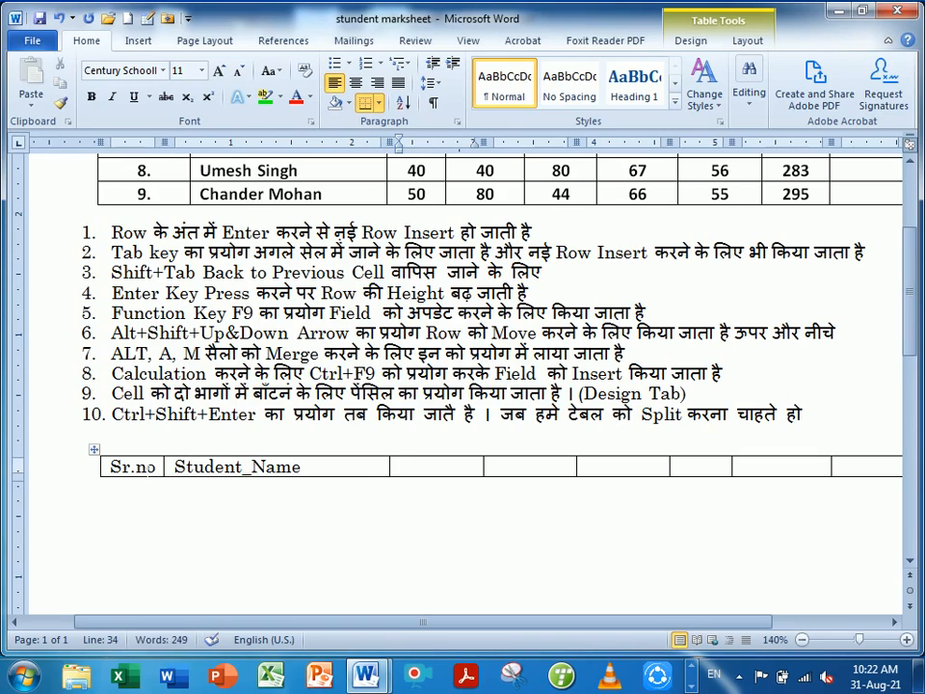
Fill the third to sixth cells of the new table with the headings Hindi, English, Maths and Acc.
type("Hindi")
key("Tab")
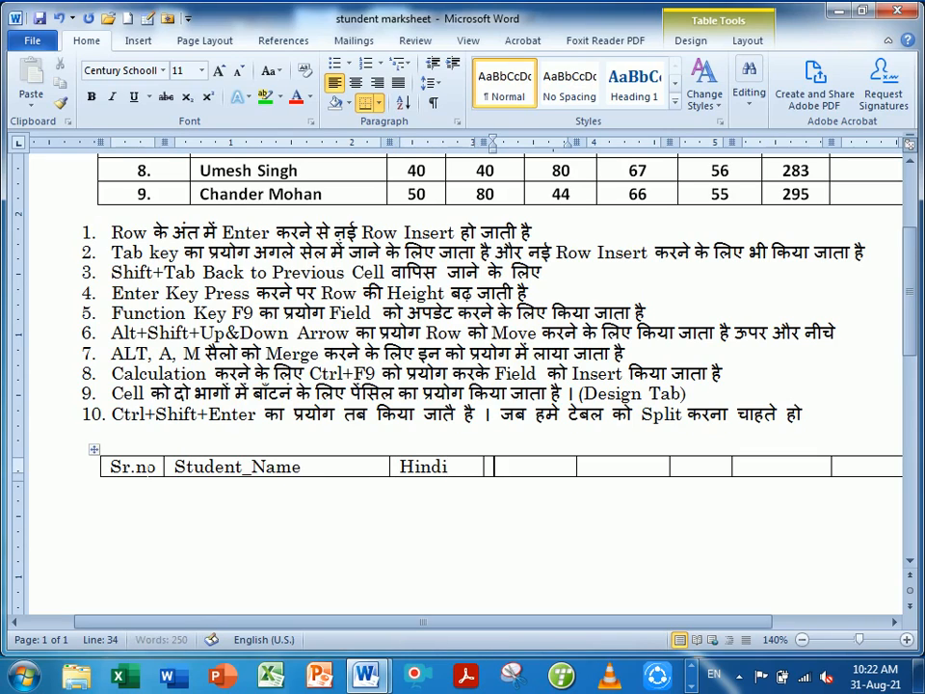
type("English")
key("Tab")
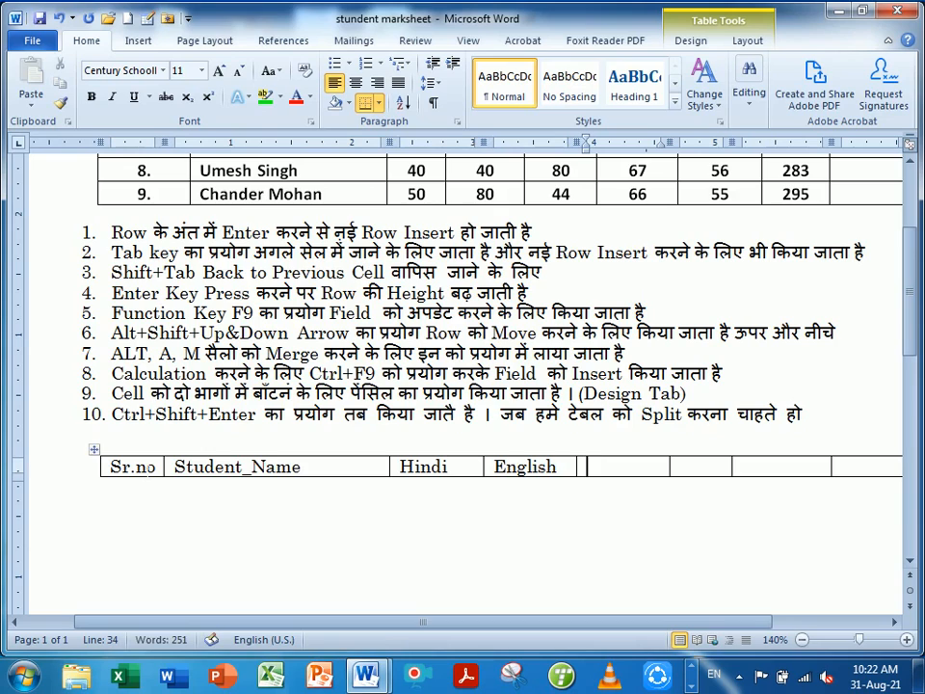
type("Matsh")
key("BackSpace")
key("BackSpace")
type("hs")
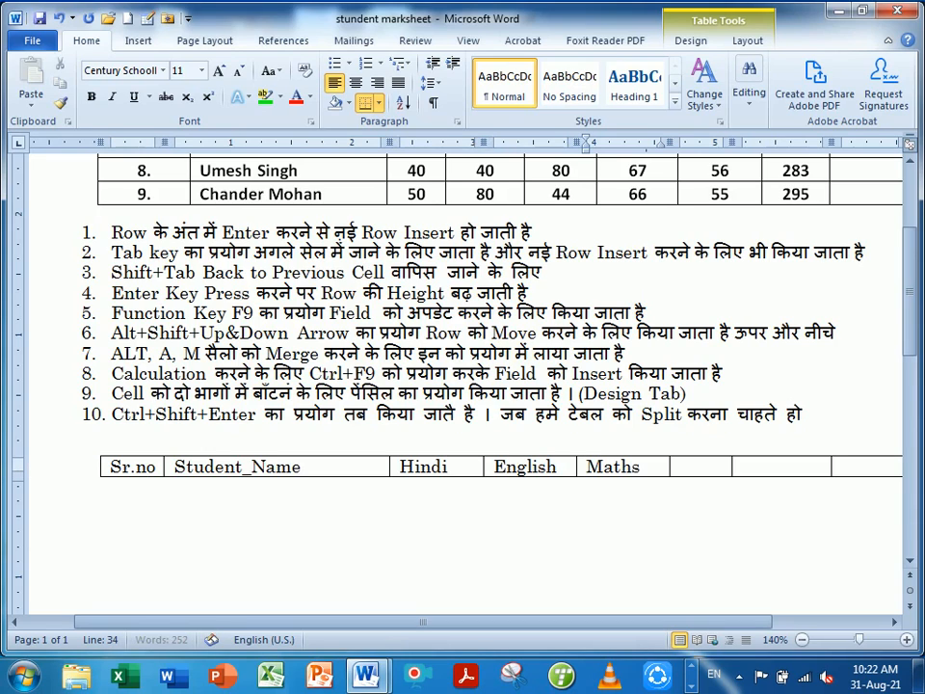
key("Tab")
type("Acc")
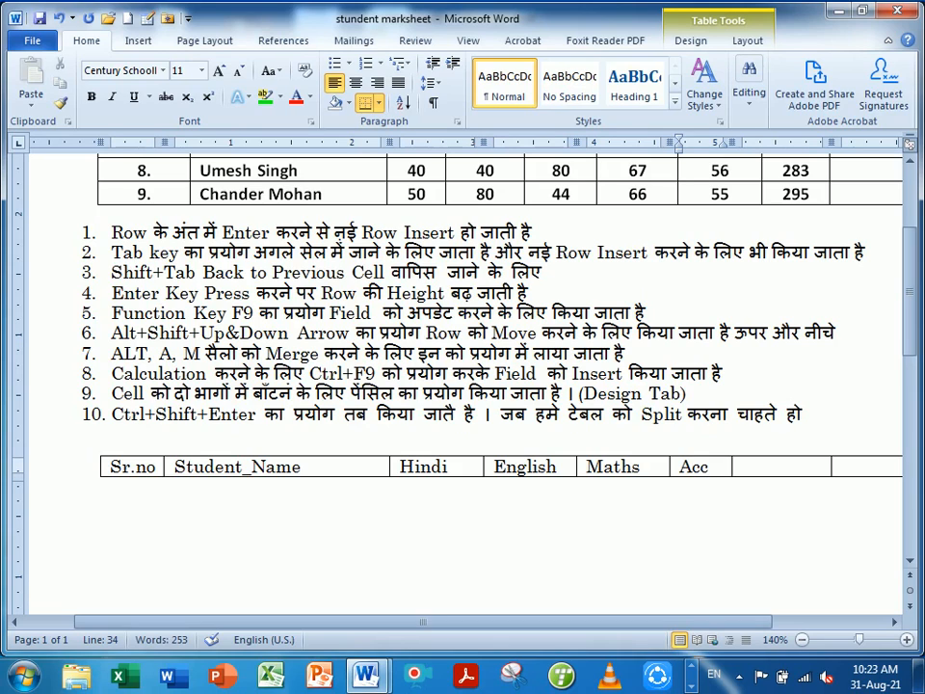
Narrow the empty seventh column of the new table, after the Acc column.
key("Tab")
mouse_move(410, 628)
left_mouse_down()
mouse_move(459, 626)
mouse_move(420, 626)
left_mouse_up()
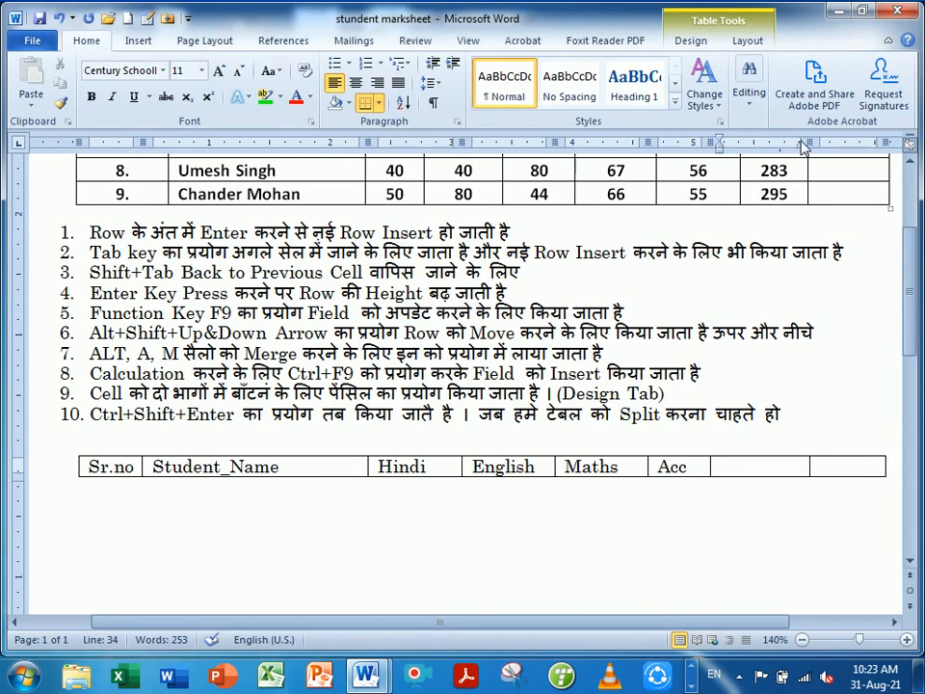
left_click_drag(802, 142, 792, 146)
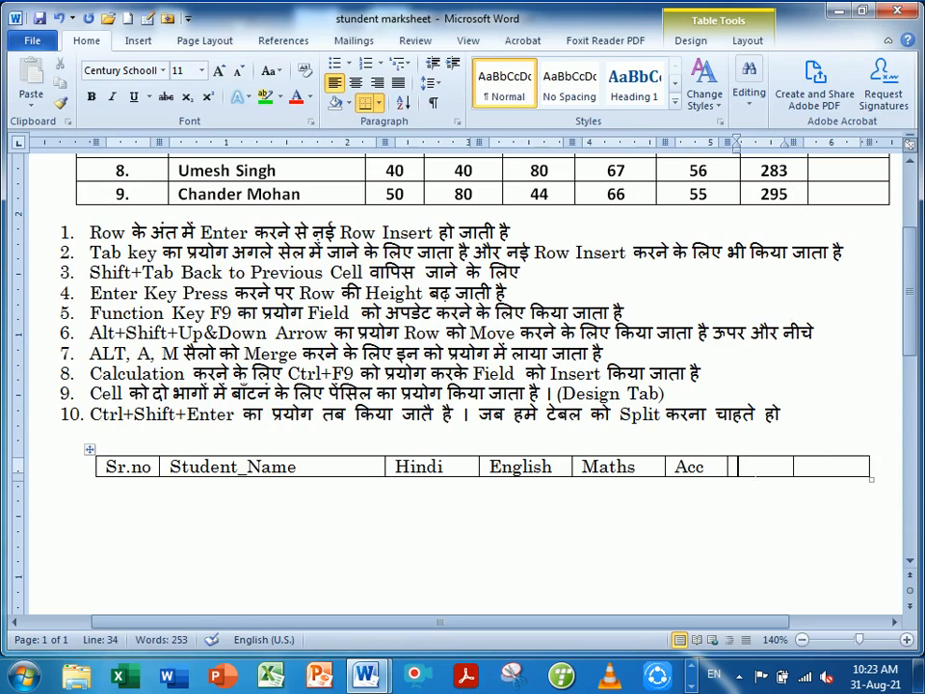
Enter the headings Total and Average in the last two cells of the new table.
type("total")
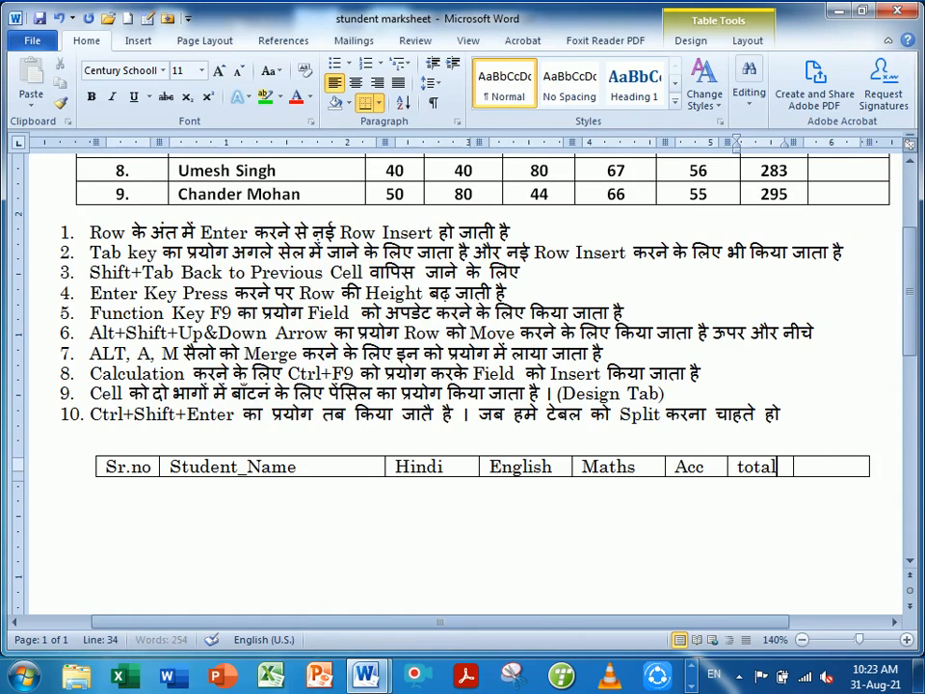
key("Tab")
type("Aver")
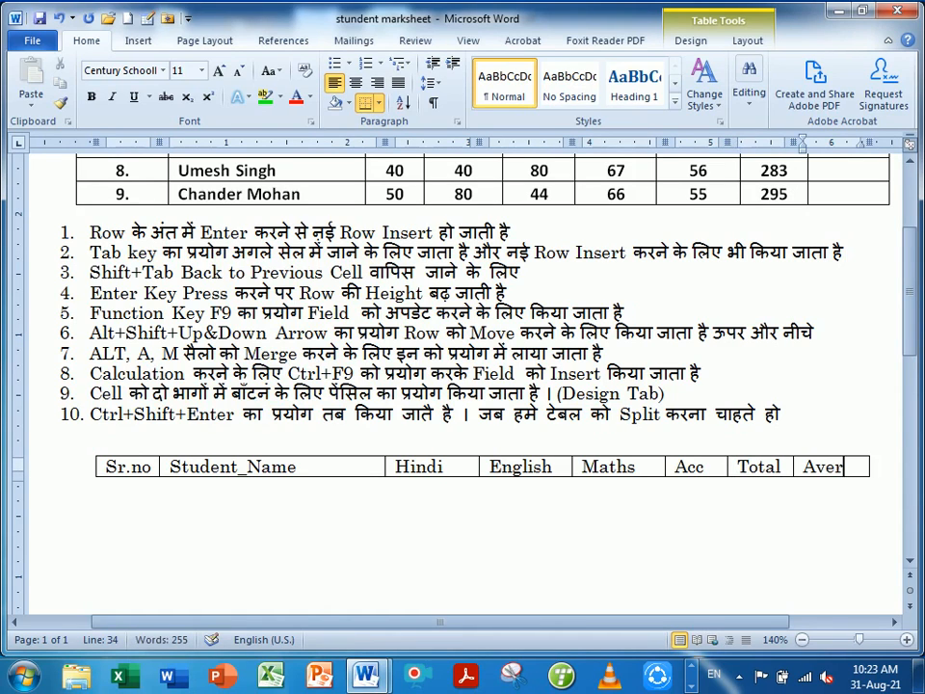
type("age")
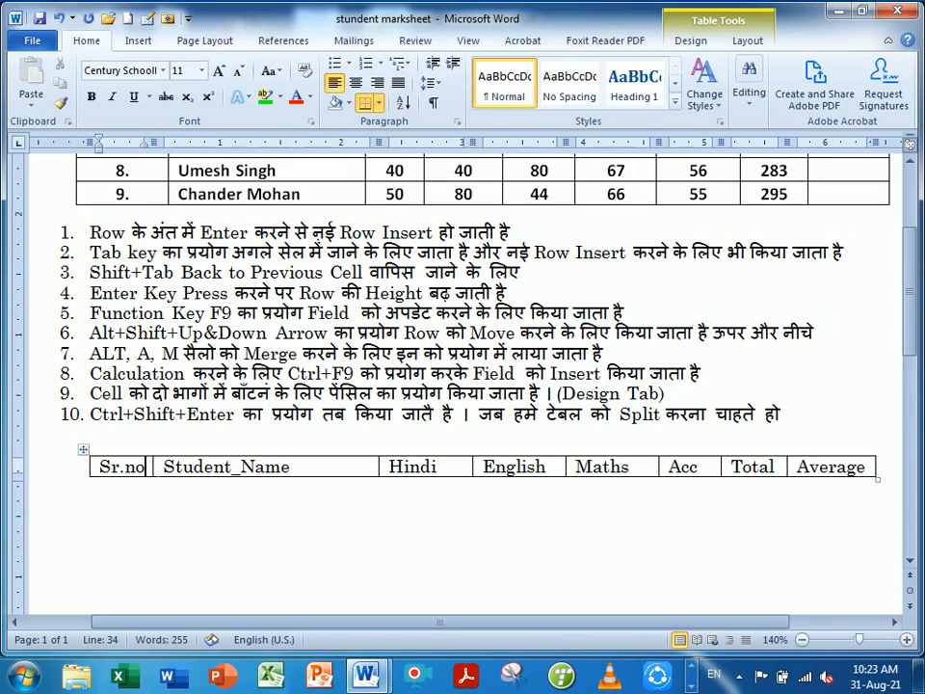
Move through the heading cells to the end of the row and add an empty row below the headings.
key("Tab")
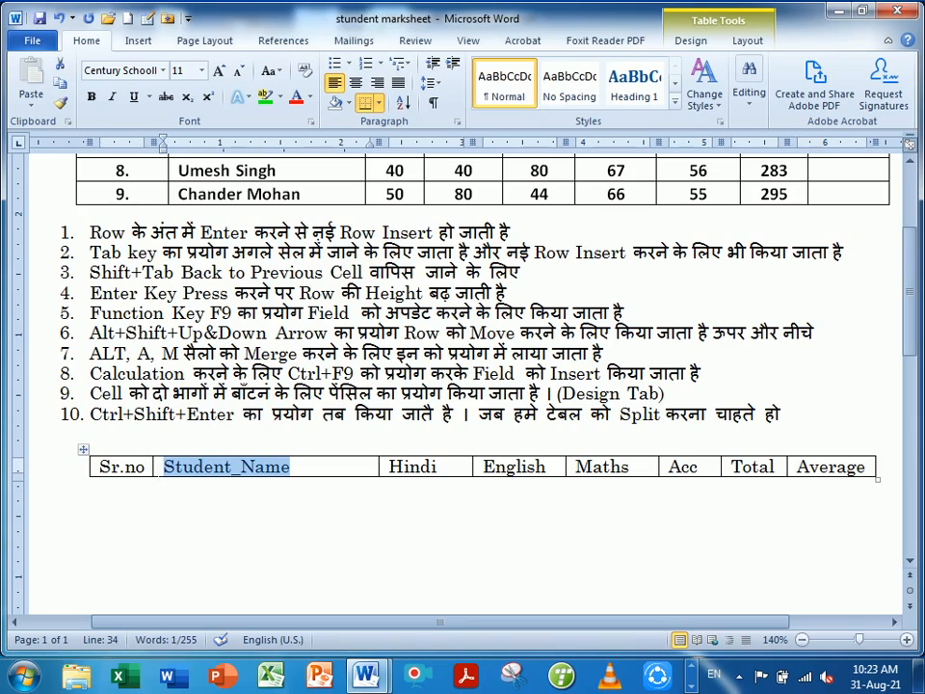
key("Tab")
key("Tab")
key("Tab")
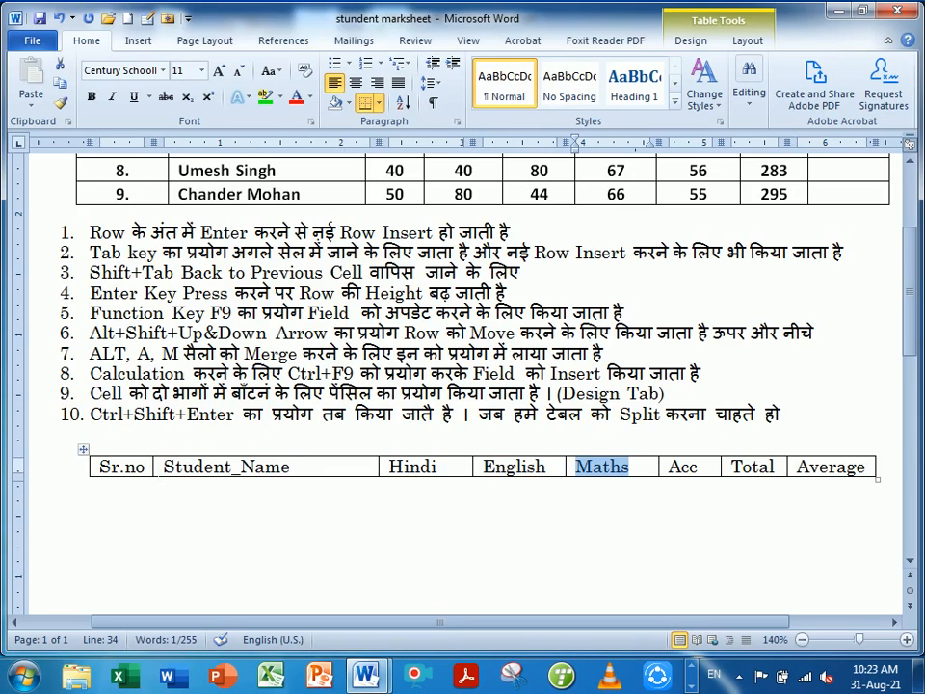
key("Tab")
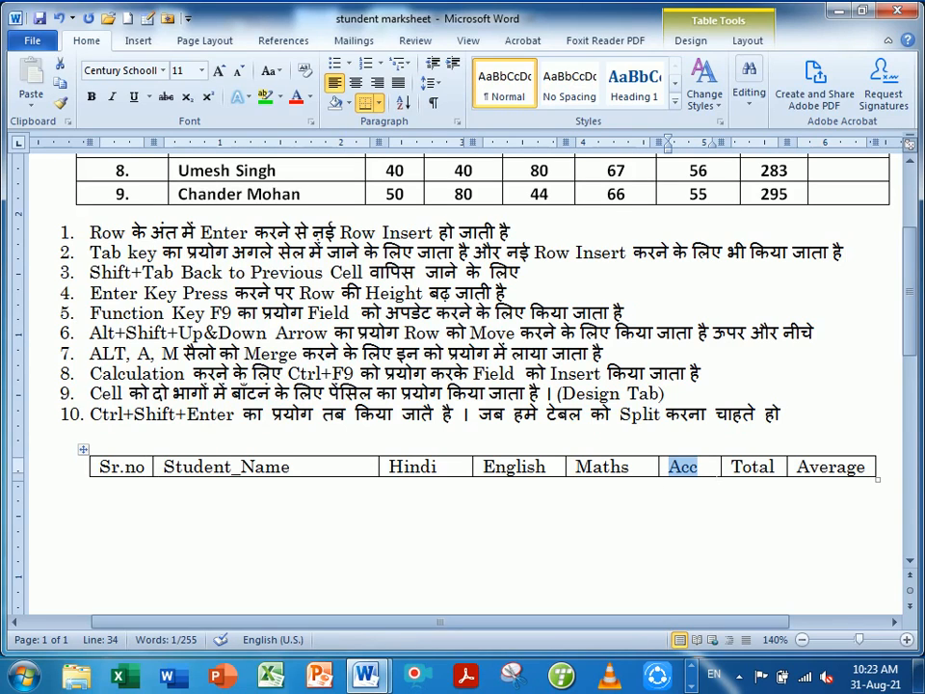
key("Right")
key("Tab")
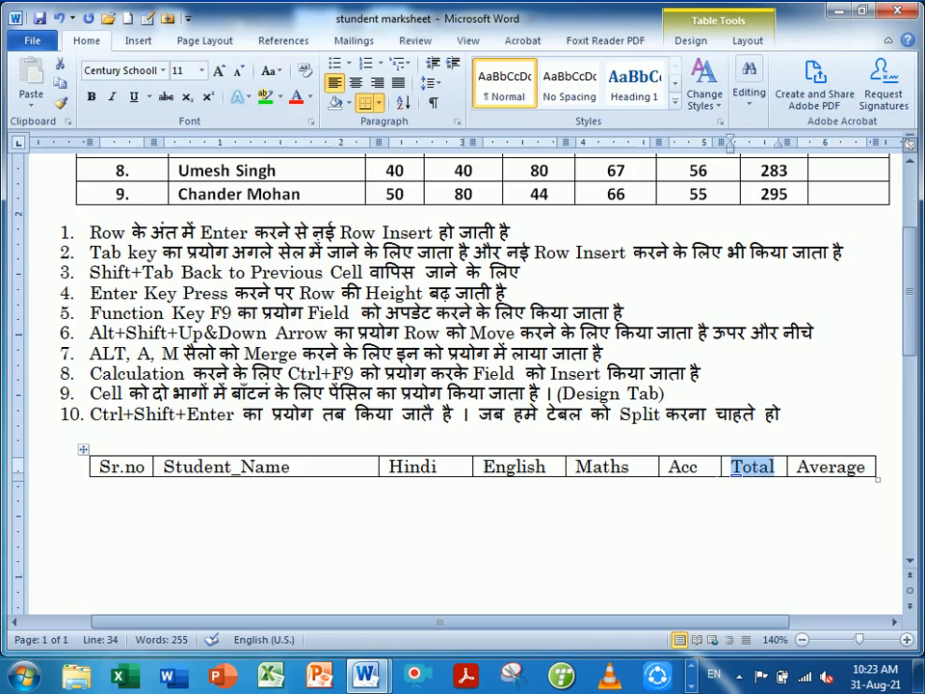
key("Tab")
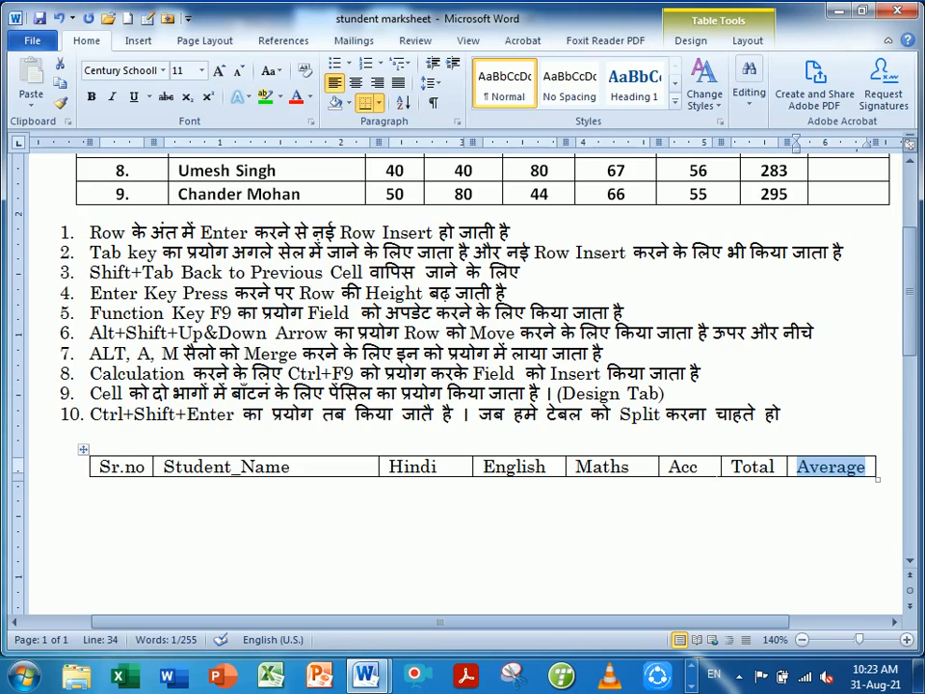
key("Tab")
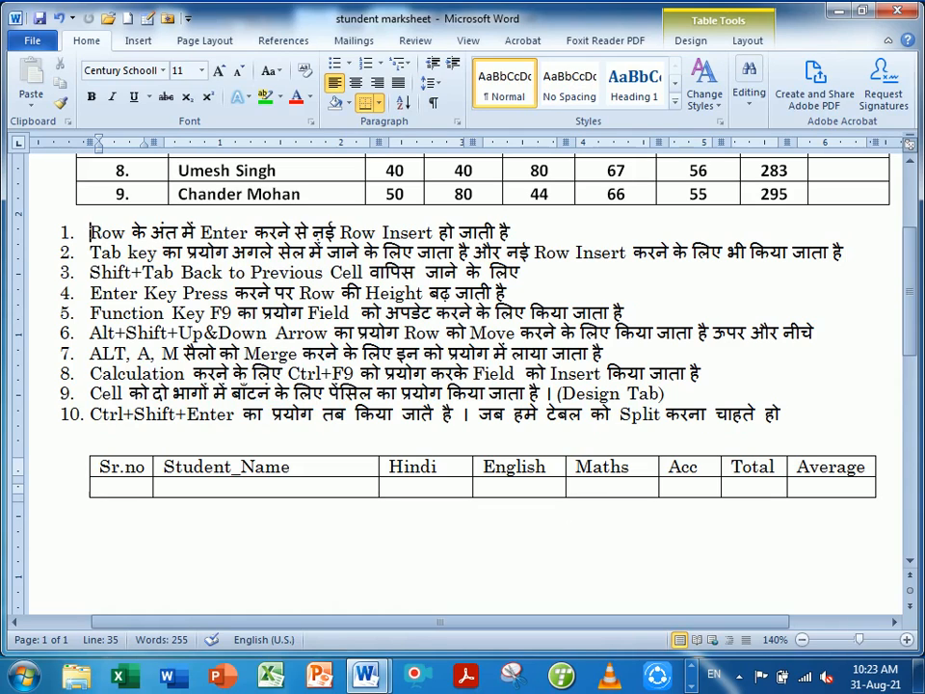
Try adding another empty row from outside the end of the table's last row, and undo it.
left_click_drag(90, 232, 293, 232)
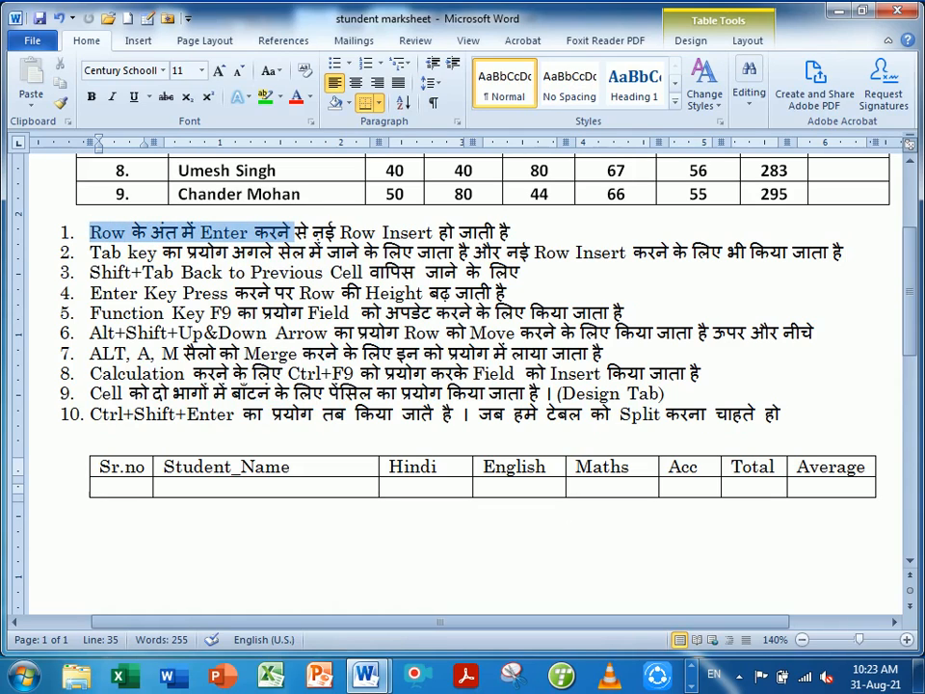
left_click(355, 232)
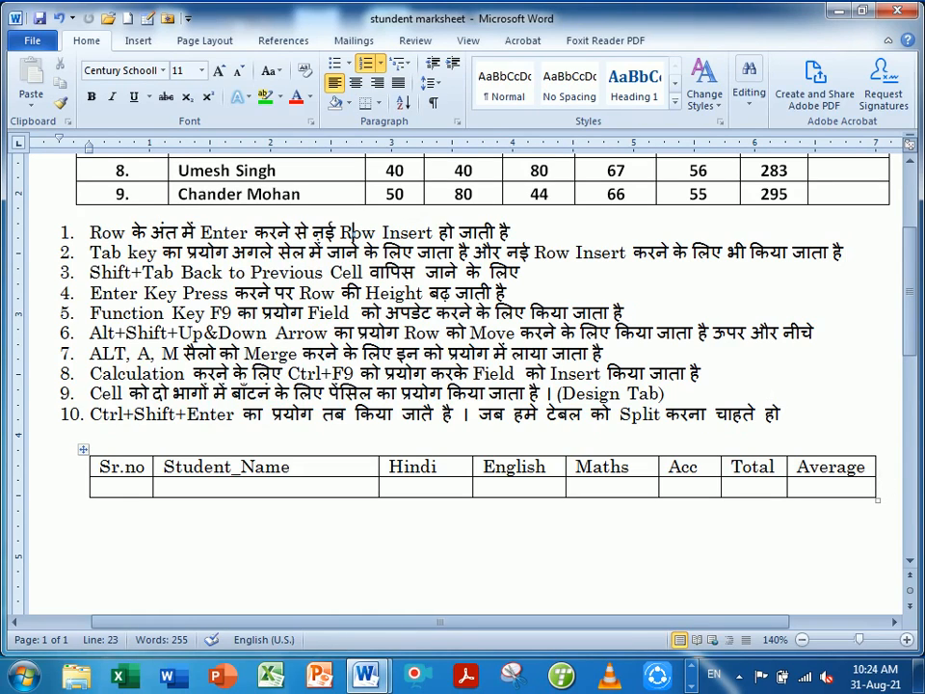
left_click(867, 467)
left_click(790, 414)
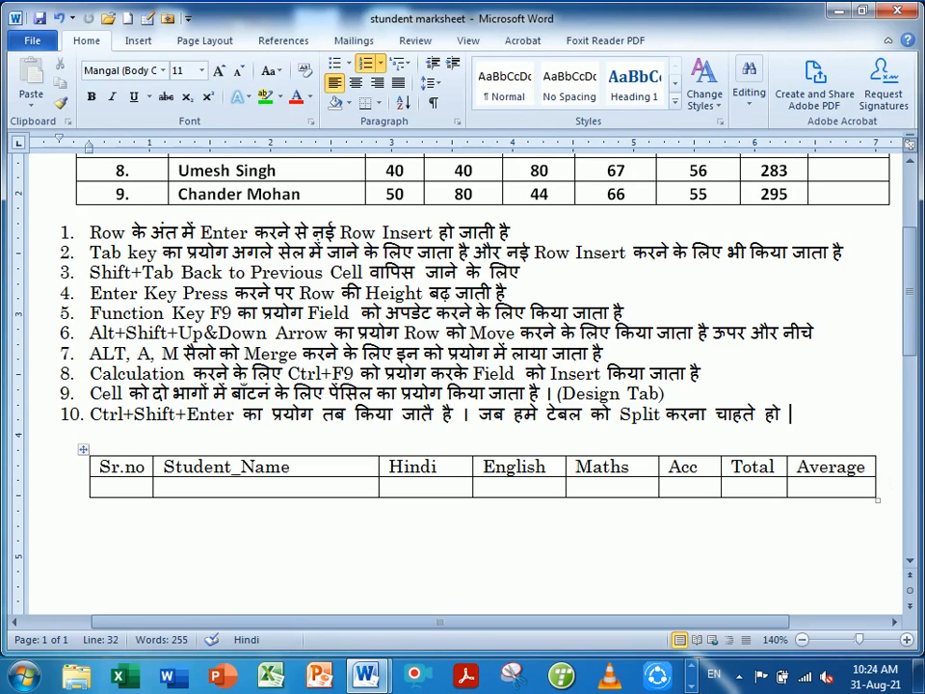
key("Down")
key("Down")
key("Down")
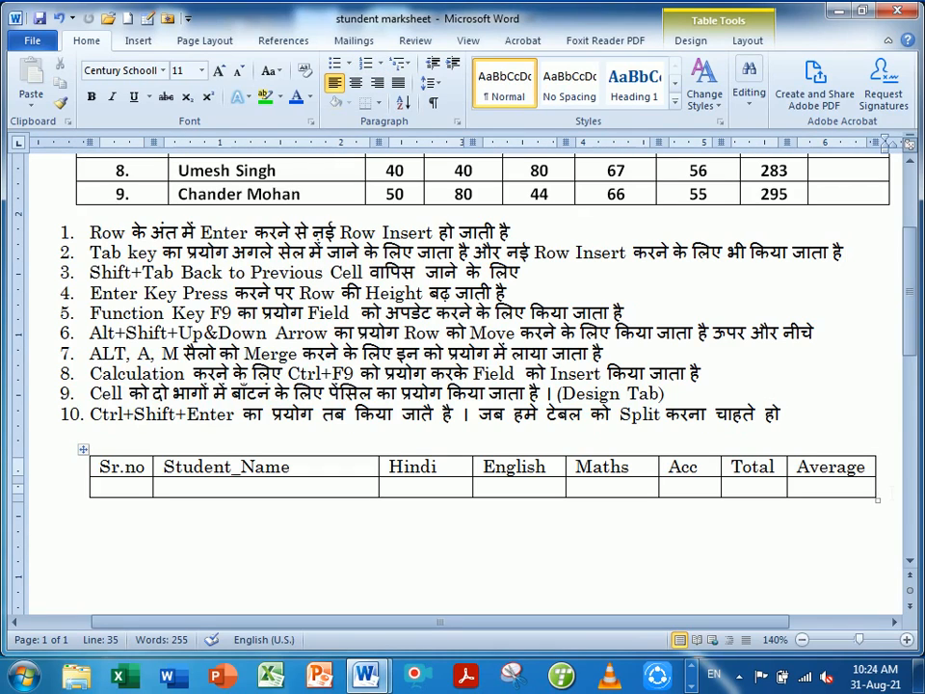
key("Return")
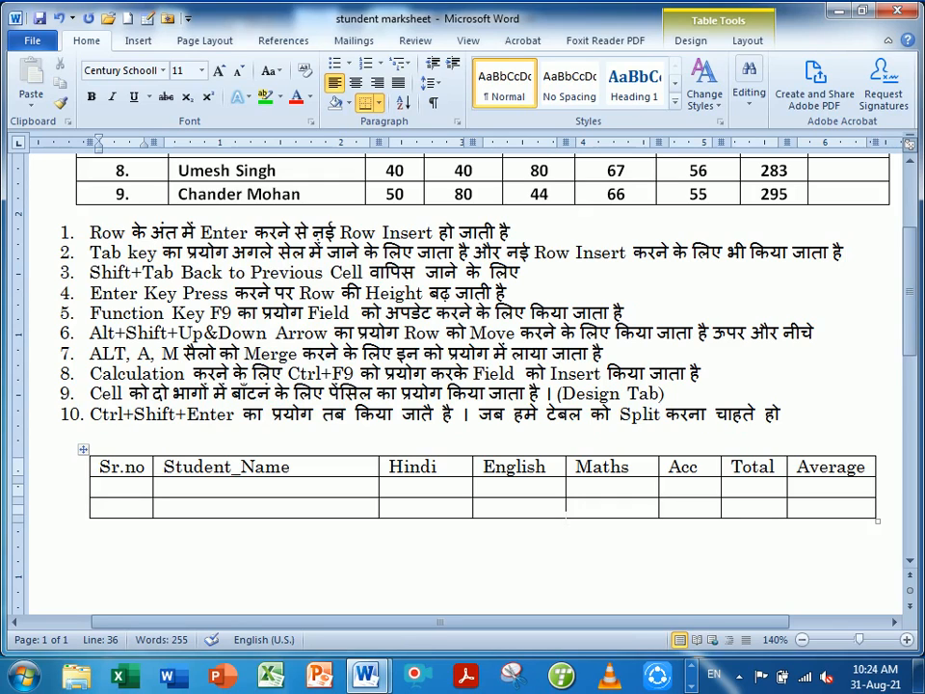
key("ctrl+z")
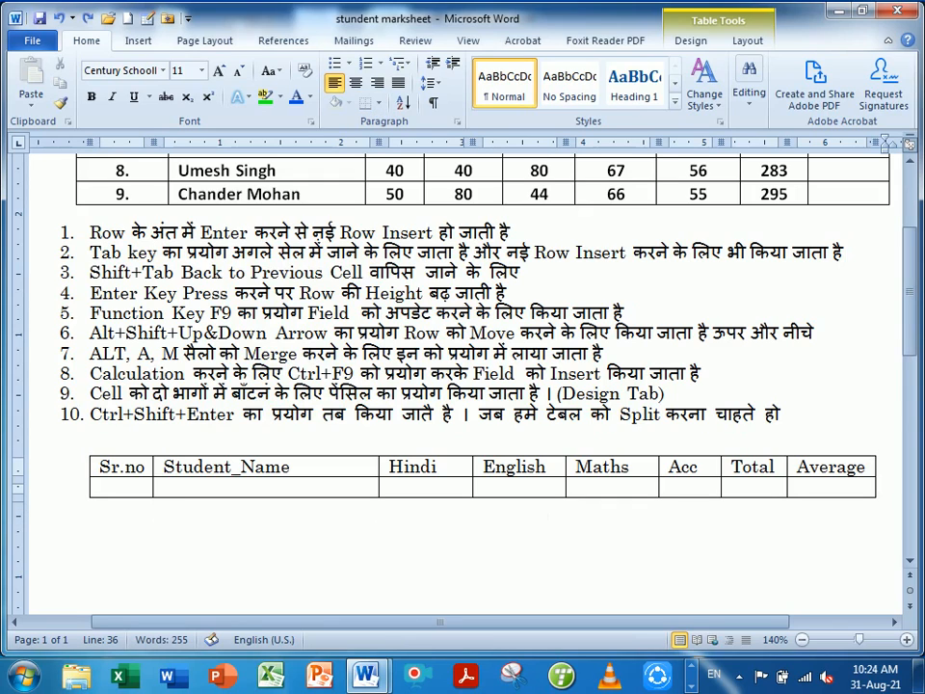
Apply the 1. 2. 3. numbering to the empty cell under Sr.no and shift the number slightly left.
left_click(133, 491)
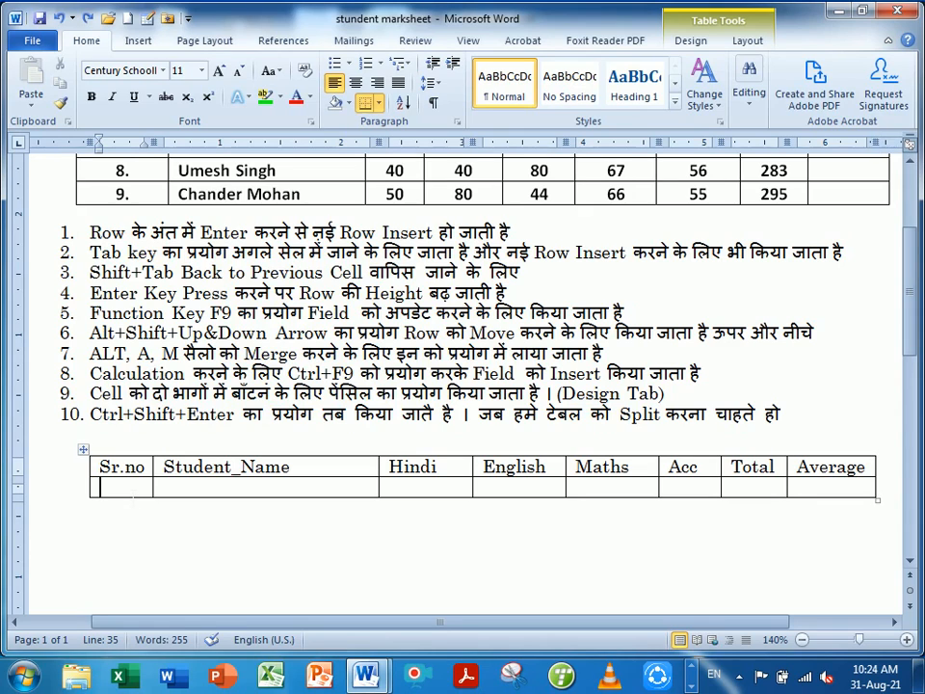
left_click(380, 63)
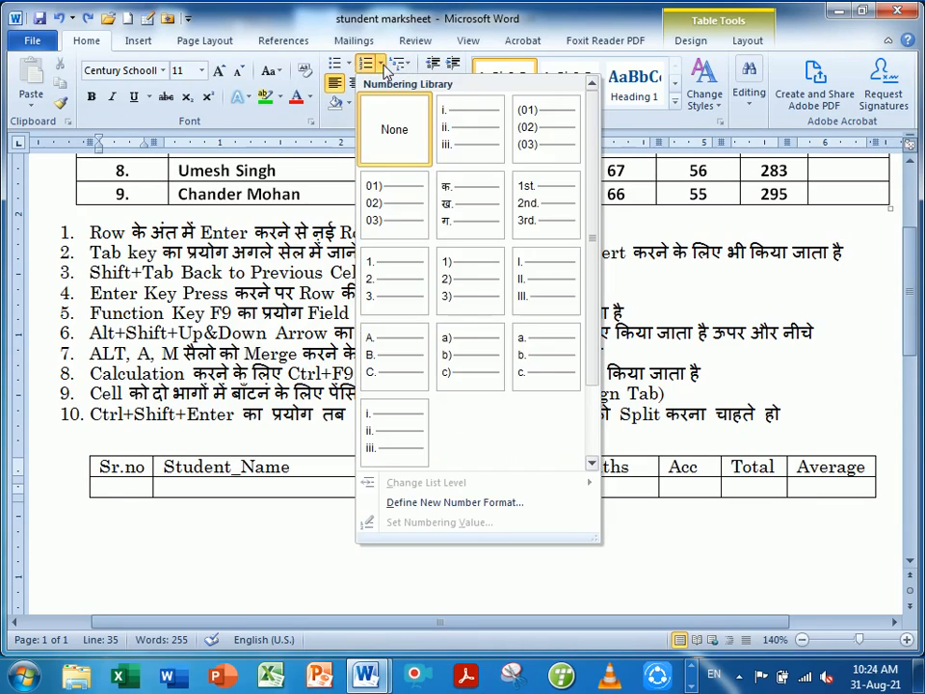
left_click(373, 284)
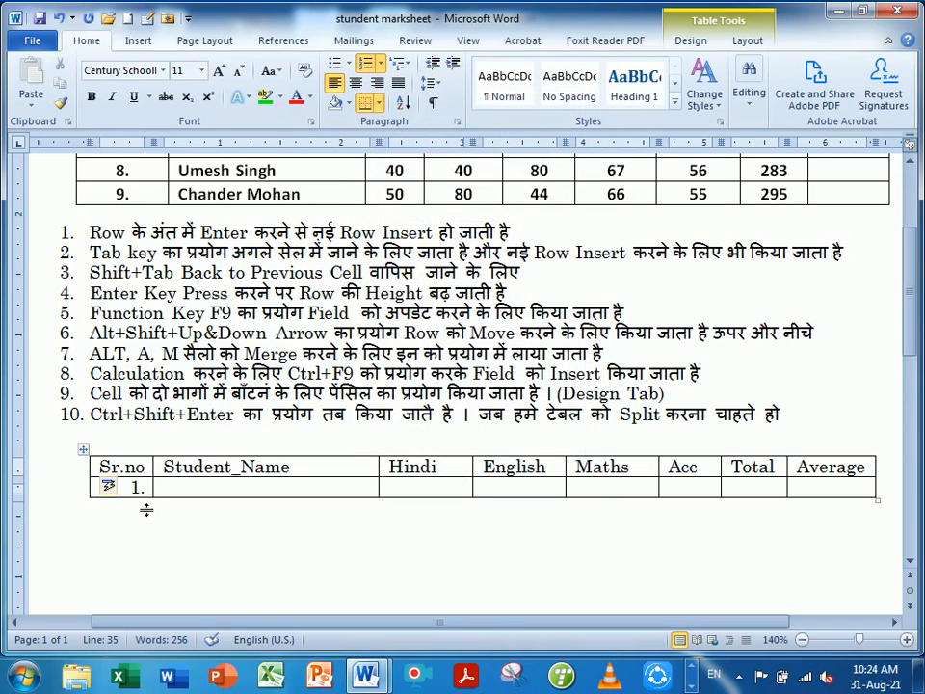
left_click_drag(137, 491, 122, 501)
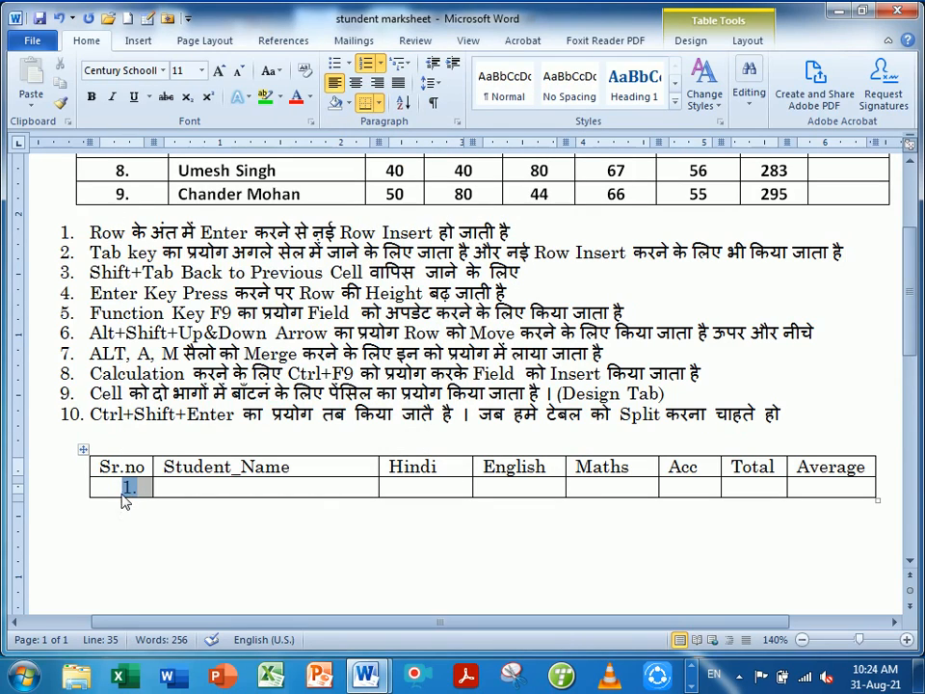
left_click(190, 490)
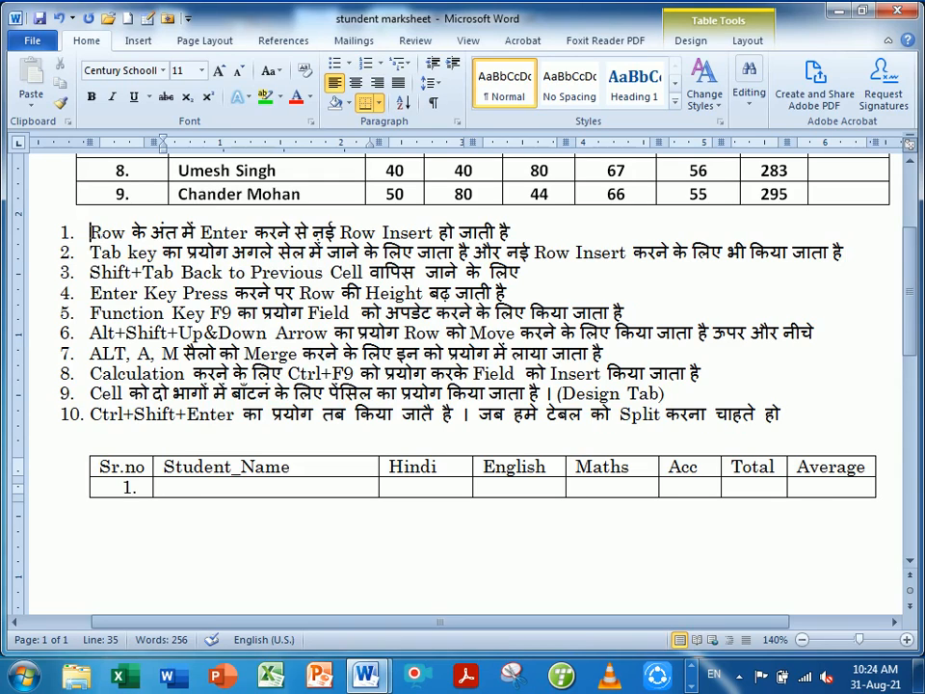
Insert a second numbered row from just outside the end of row 1, as the first tip describes.
left_click_drag(90, 233, 200, 232)
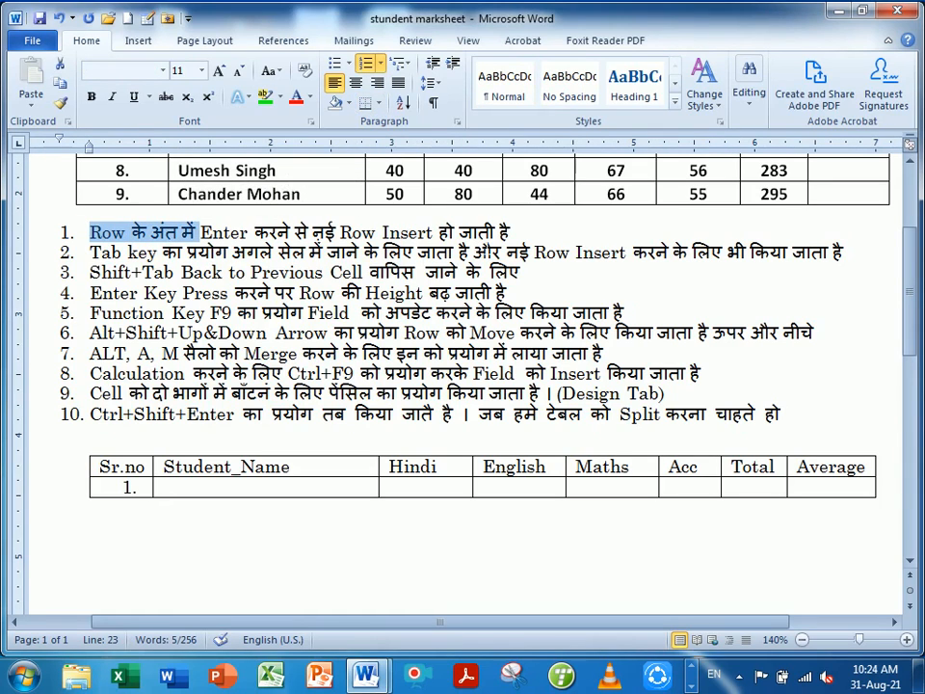
left_click(511, 232)
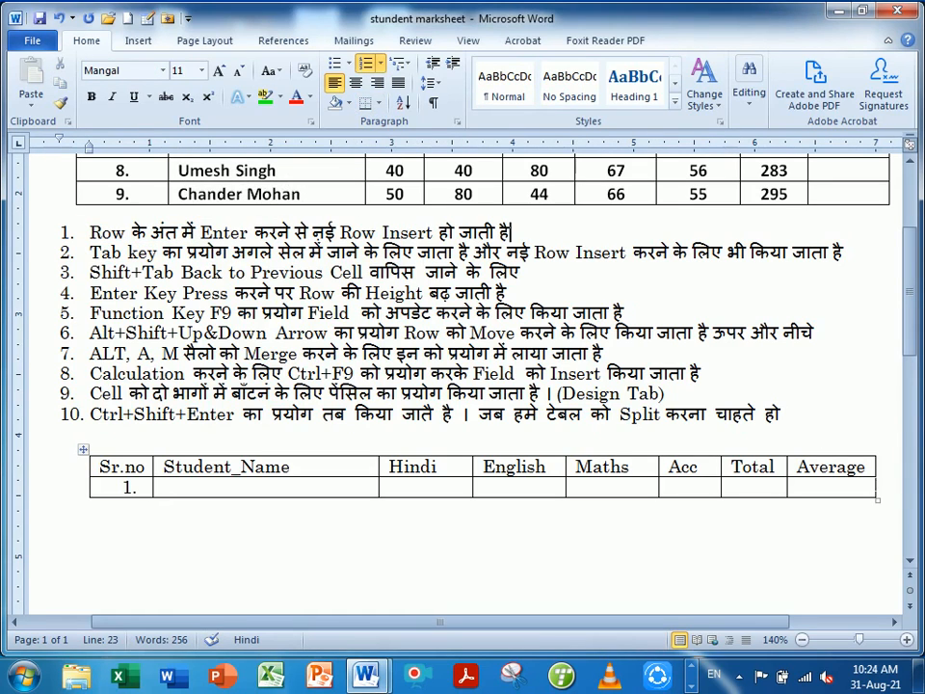
left_click(878, 488)
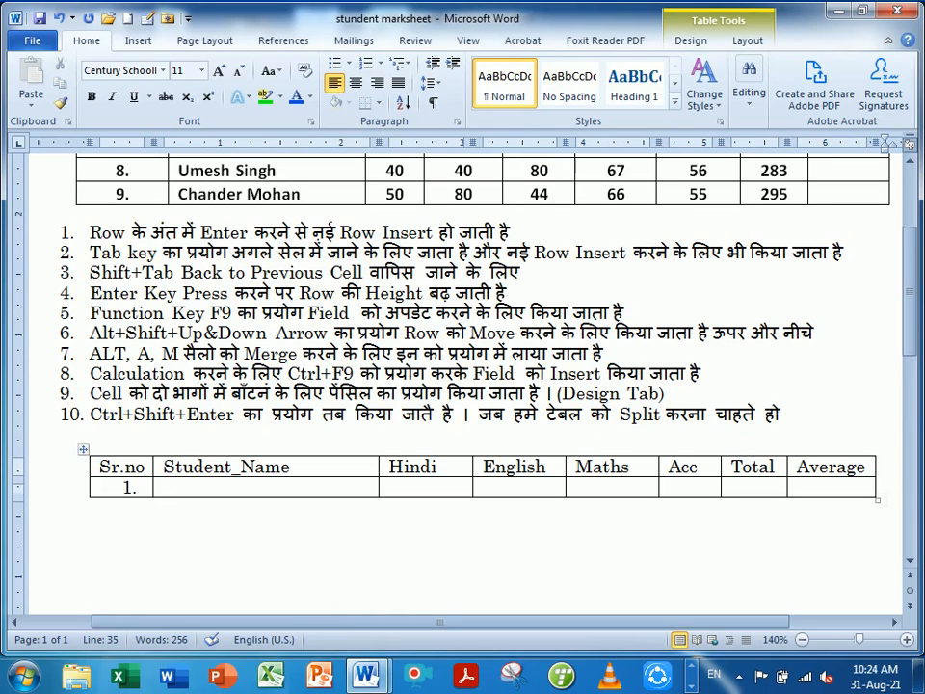
key("Return")
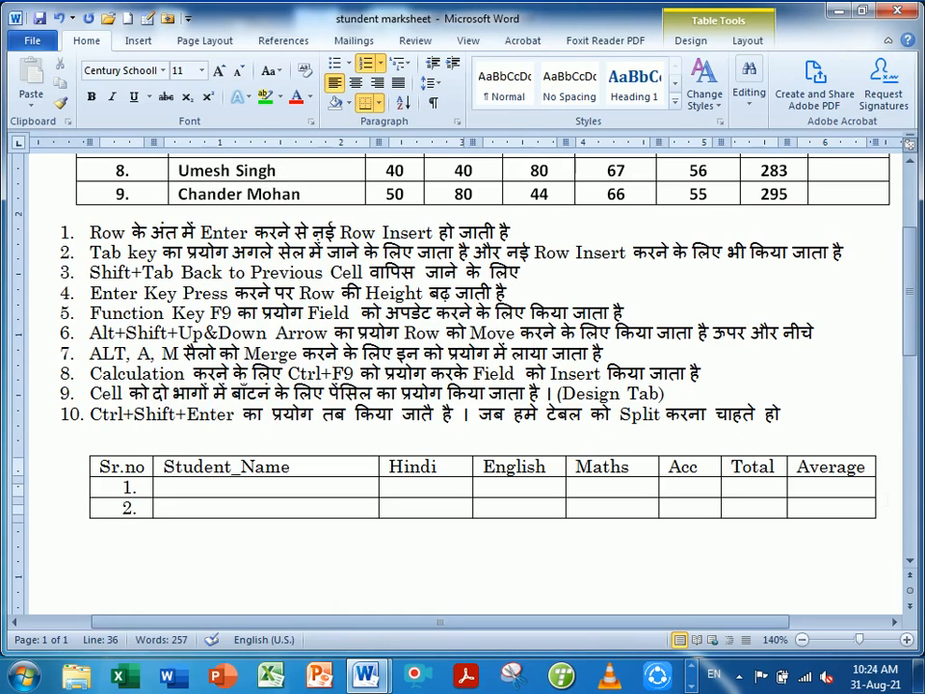
Move cell by cell through row 2 and add a third numbered row after its Average cell.
key("Tab")
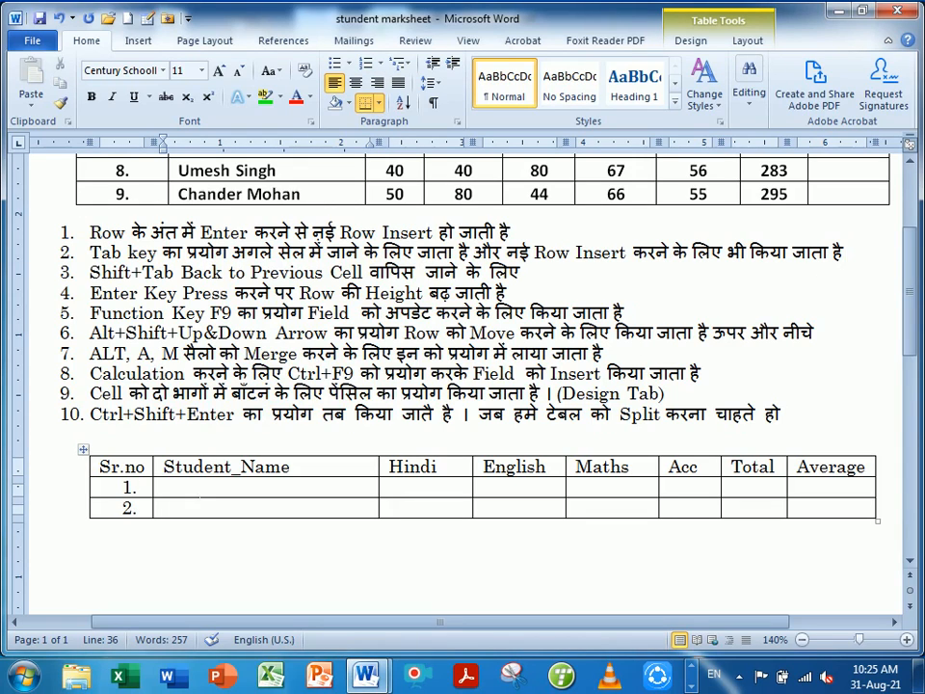
left_click(147, 509)
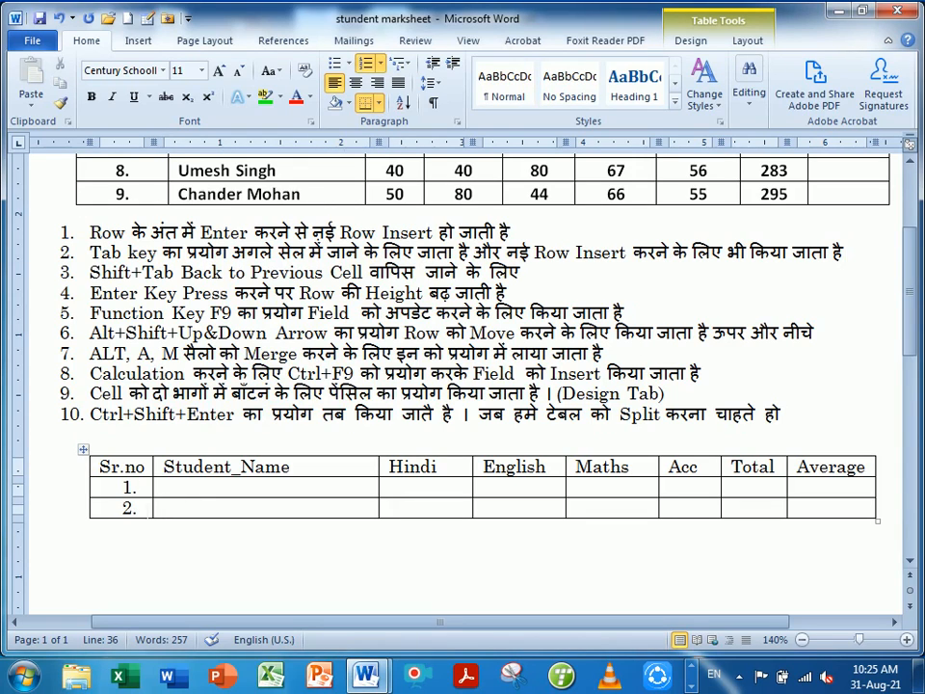
key("Tab")
key("Tab")
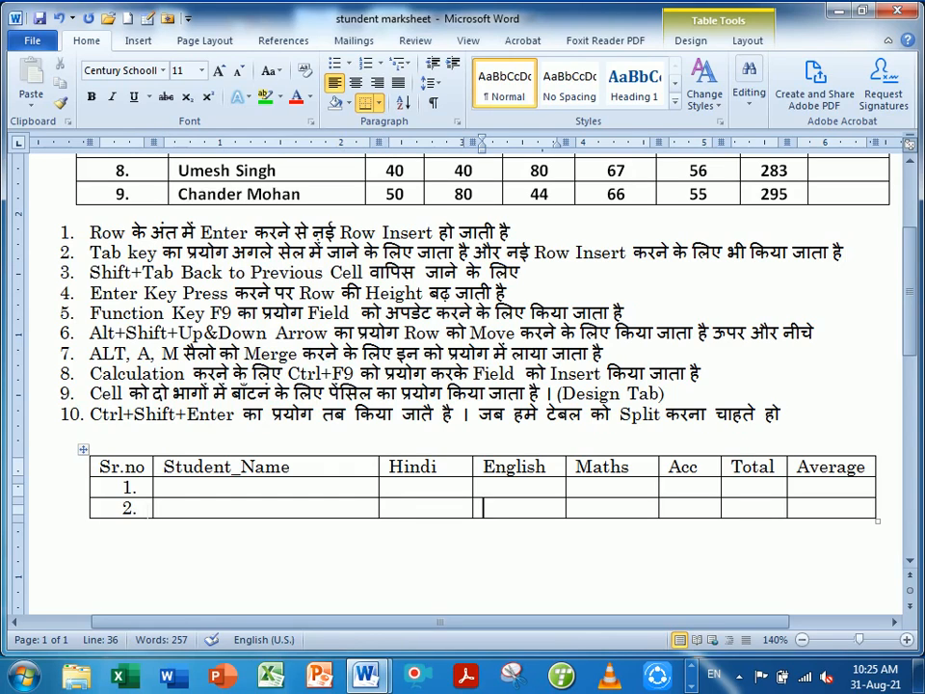
key("Tab")
key("Tab")
key("Tab")
key("Tab")
key("Tab")
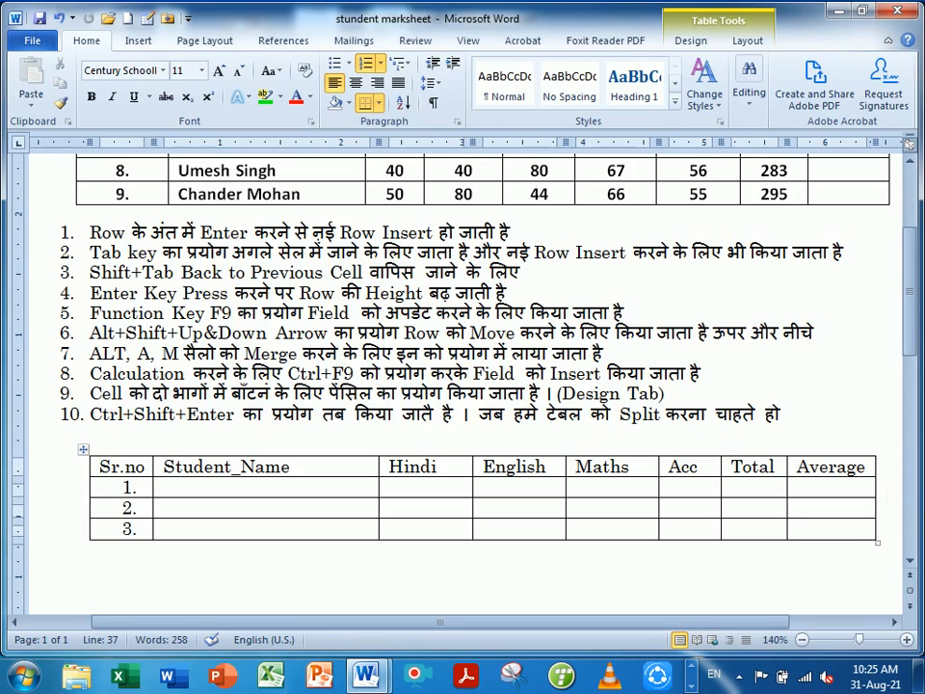
left_click(880, 489)
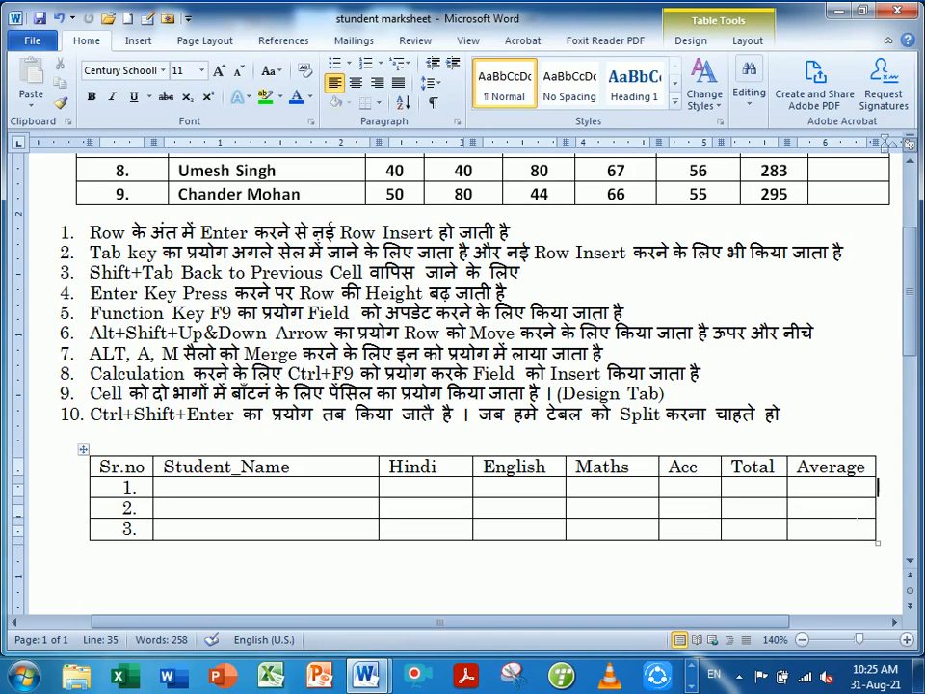
left_click(853, 531)
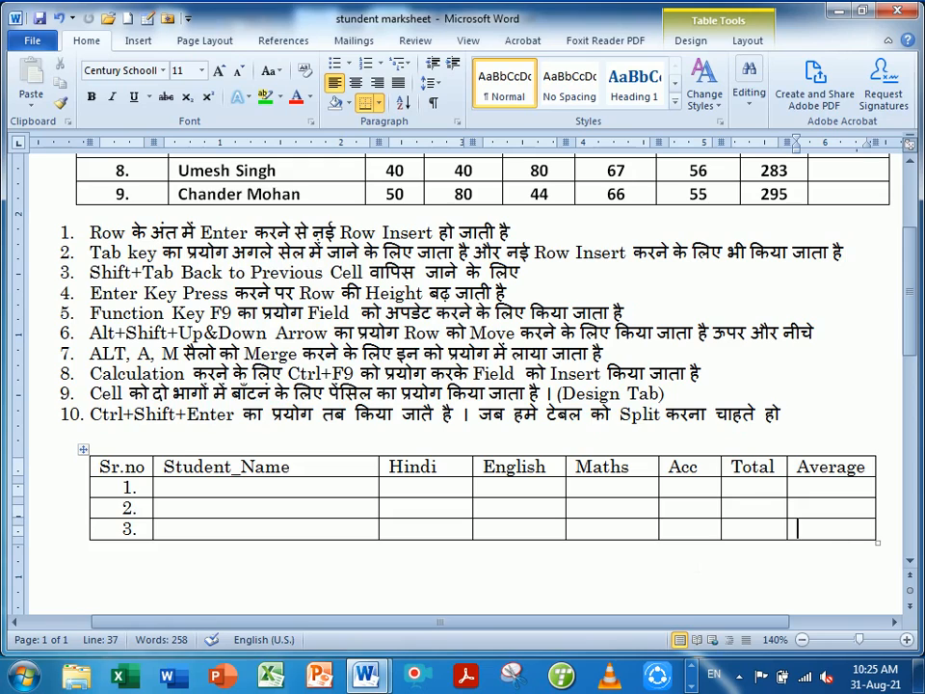
Enter the first student's full name in the Student_Name cell of row 1.
left_click(287, 491)
type("RAj")
key("BackSpace")
key("BackSpace")
type("aj")
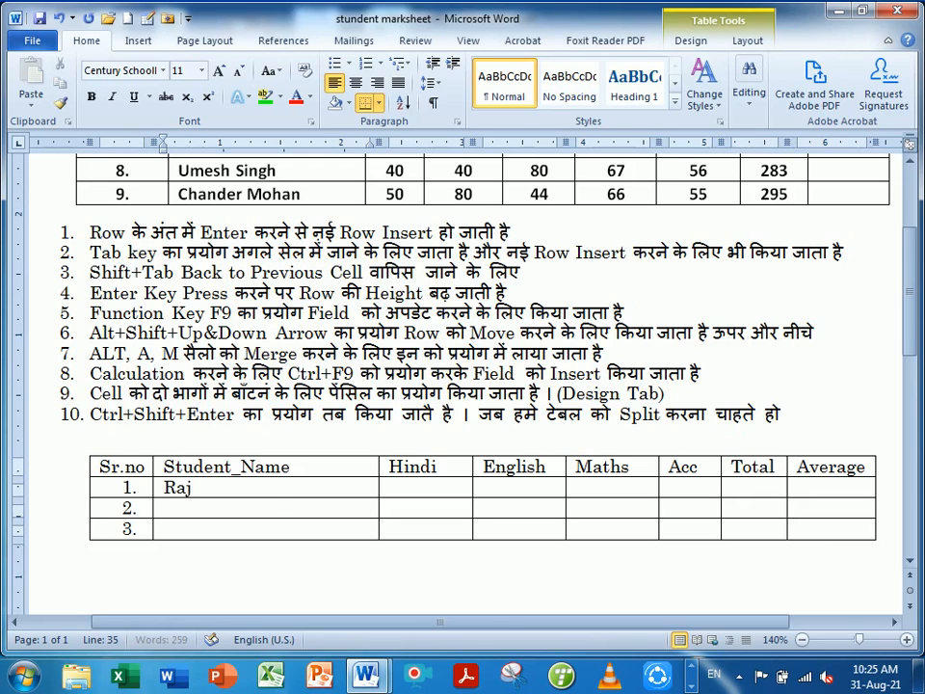
type(" kumar")
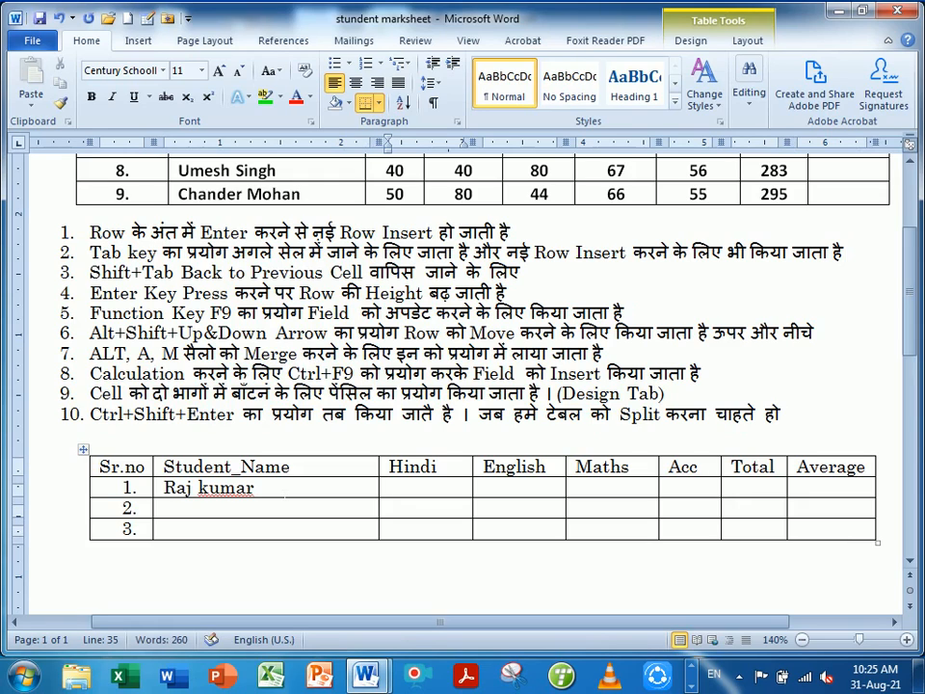
Enter the first student's marks in row 1: Hindi 80, English 77, Maths 80 and Acc 87.
key("Tab")
type("80")
key("Tab")
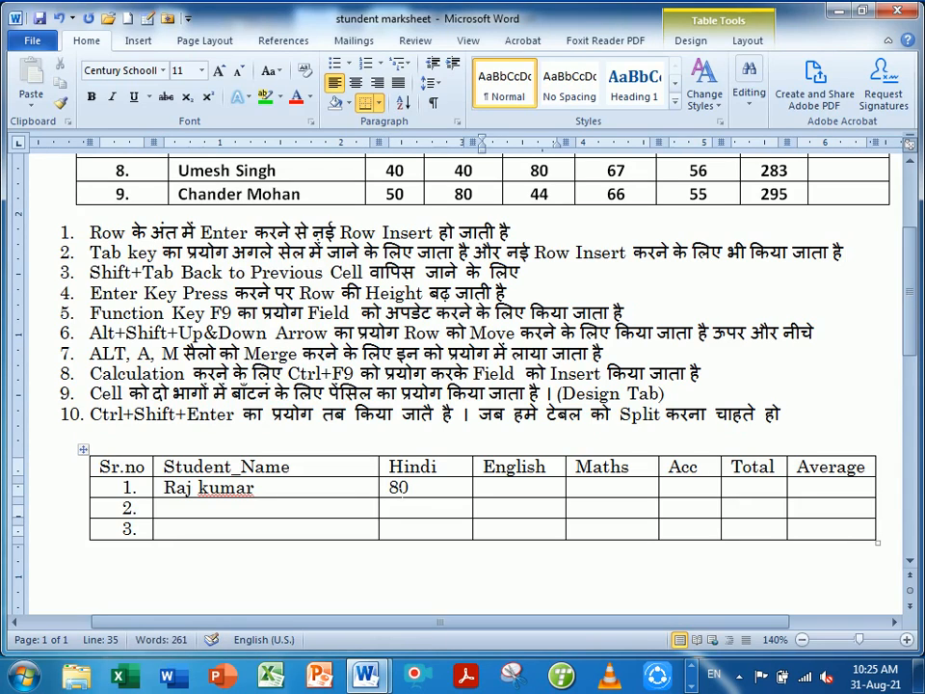
type("77")
key("Tab")
type("80")
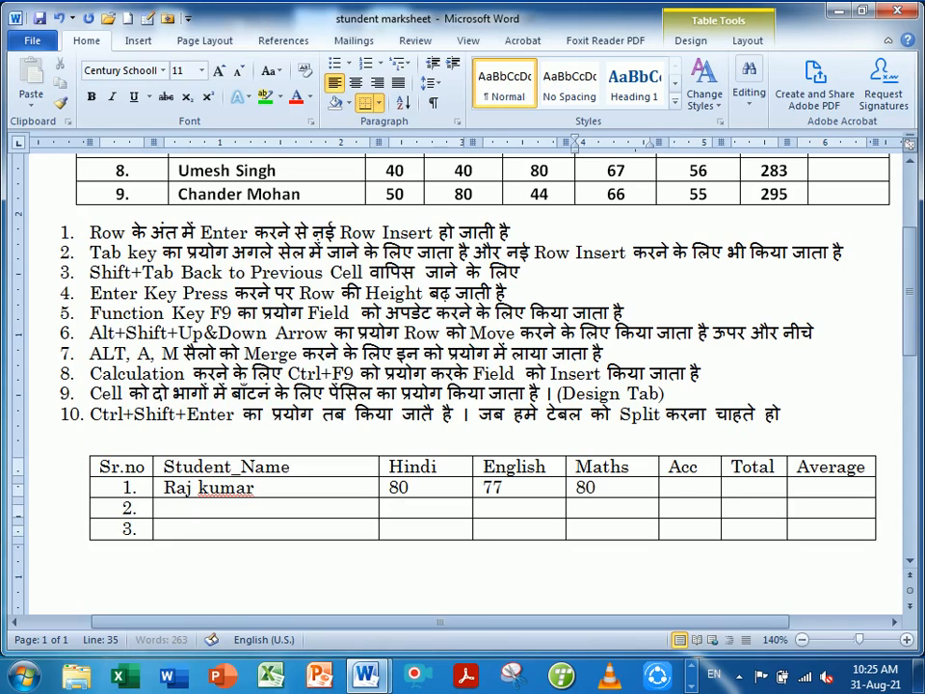
key("Tab")
type("8")
key("Tab")
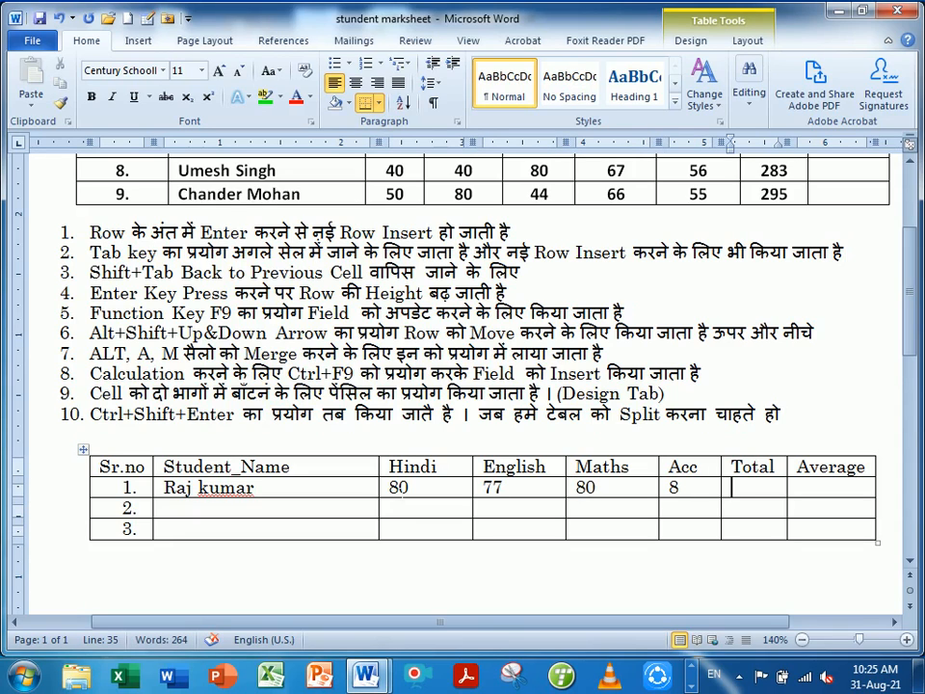
left_click(680, 488)
type("7")
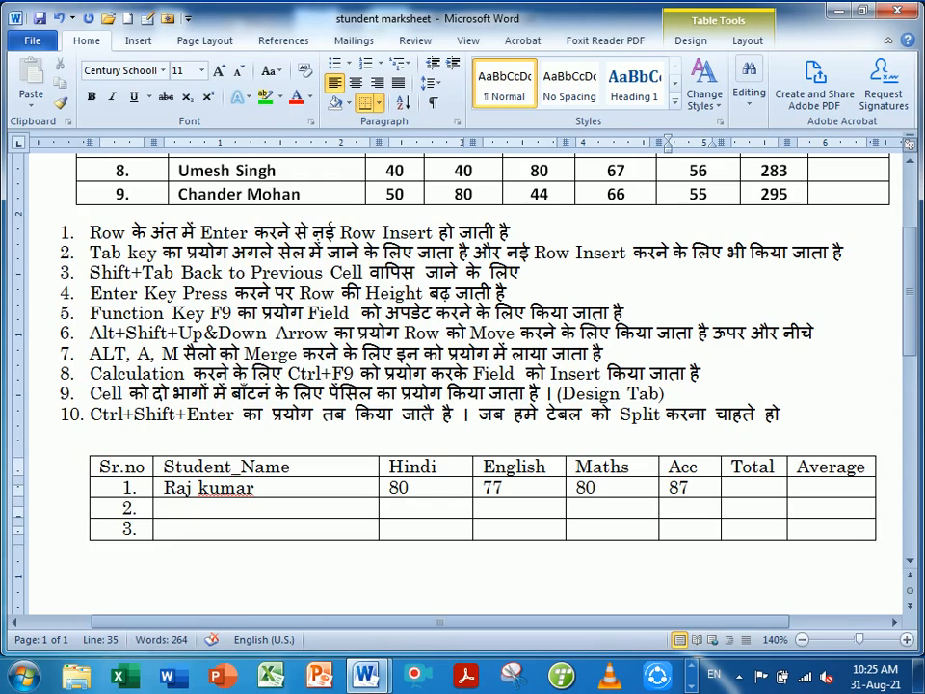
Enter the second student's name in the Student_Name cell of row 2.
left_click(767, 490)
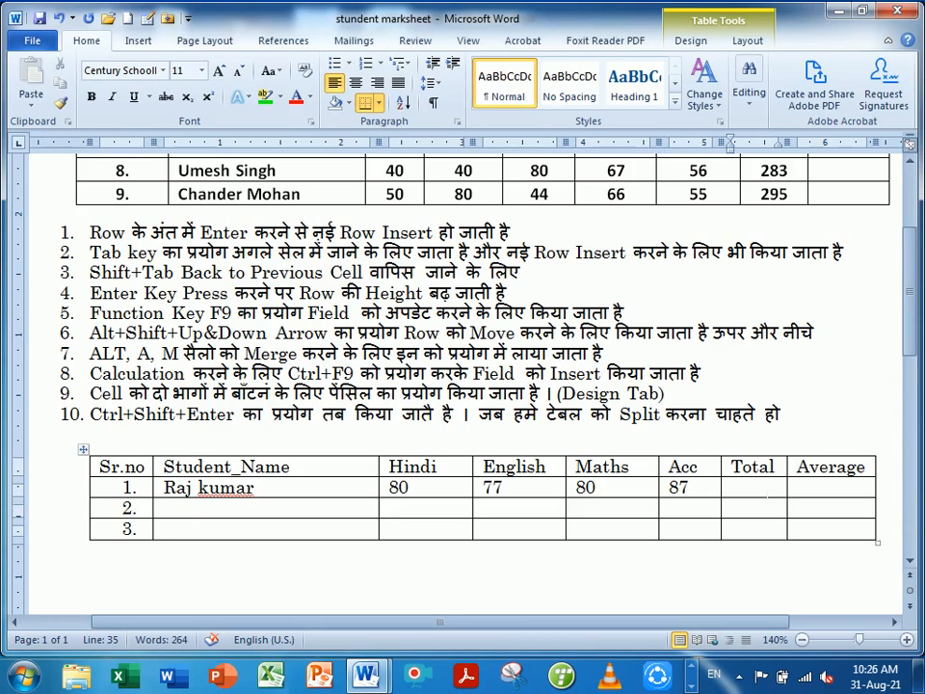
key("Tab")
key("Tab")
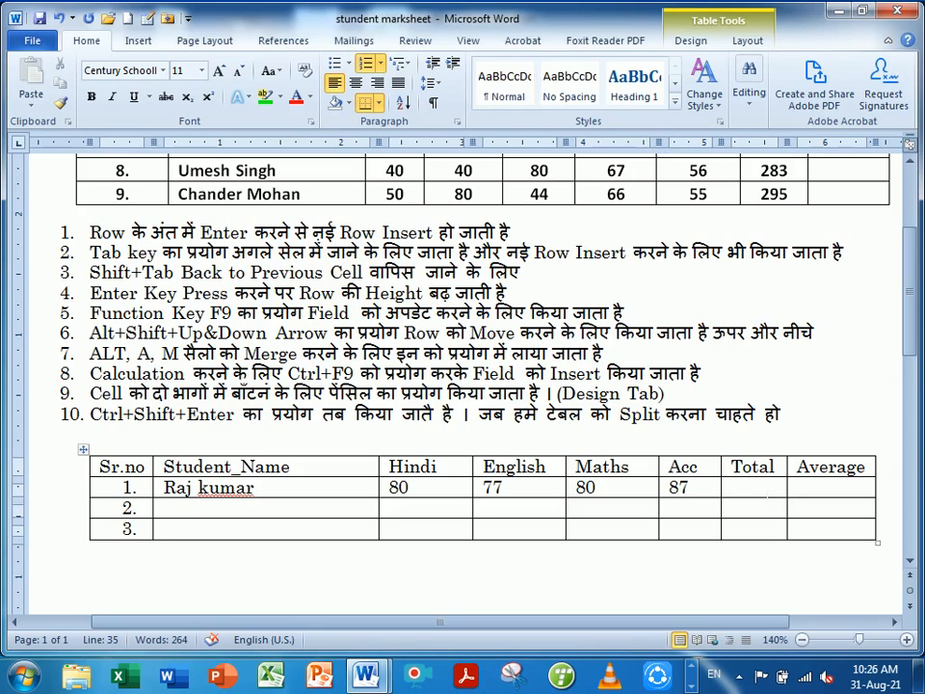
key("Tab")
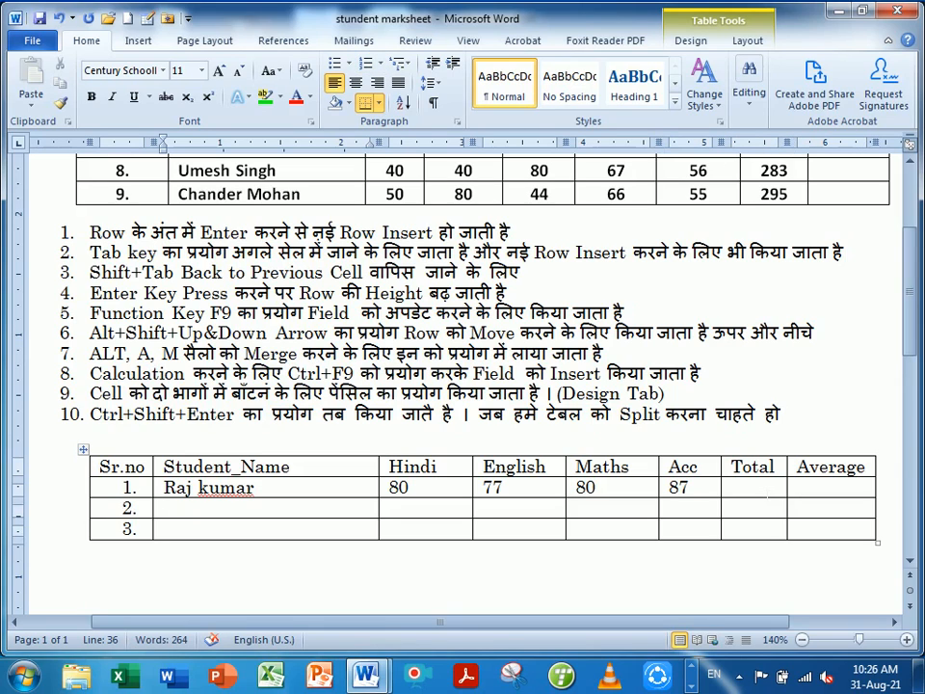
type("Ramesh ")
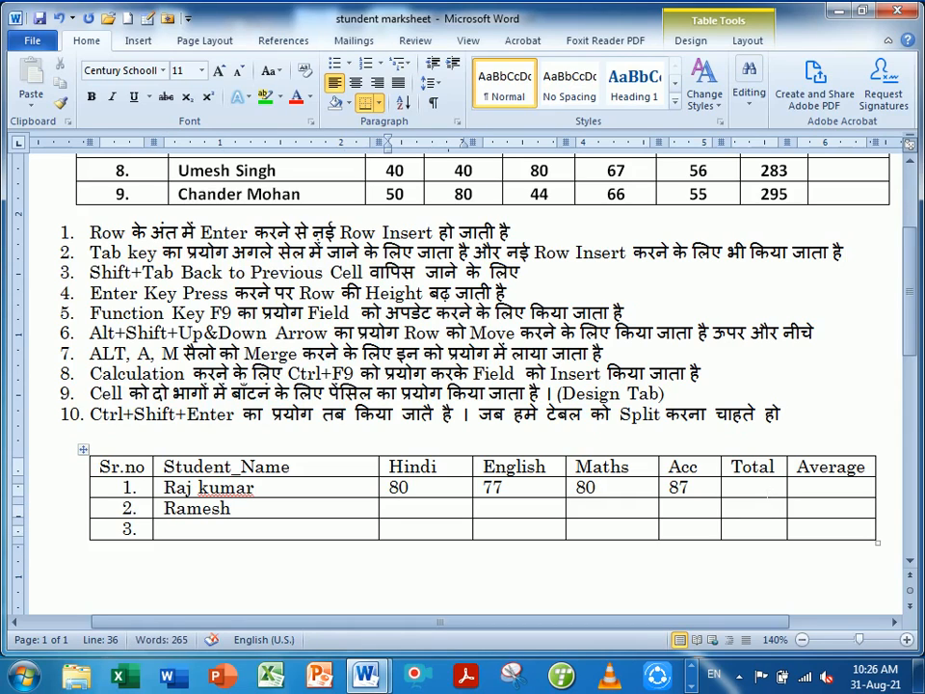
Enter the second student's marks in row 2: Hindi 80, English 77, Maths 50 and Acc 70.
type("80")
key("Tab")
type("77")
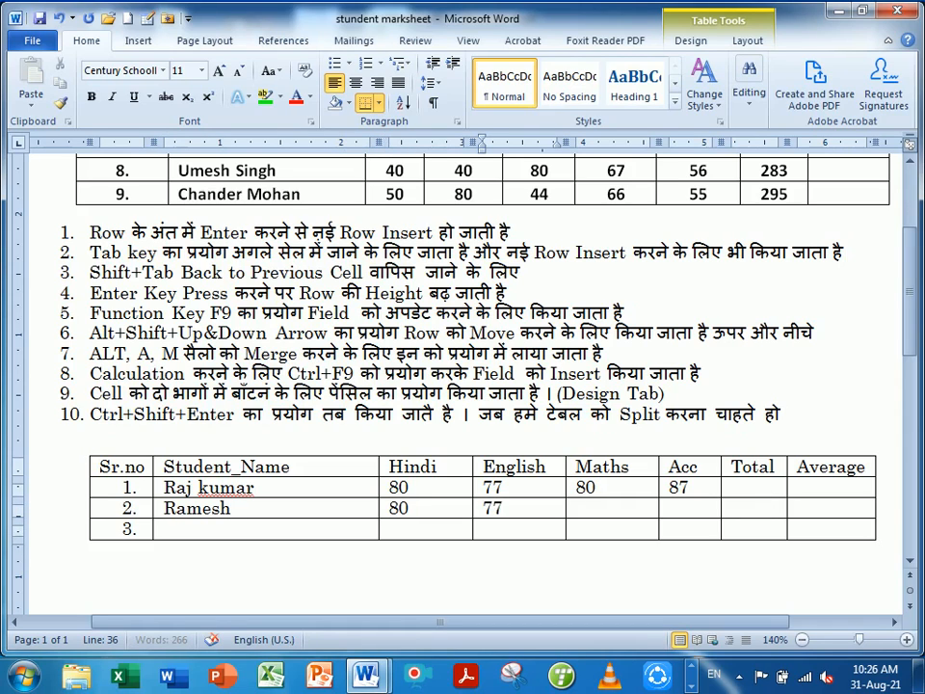
key("Tab")
type("50")
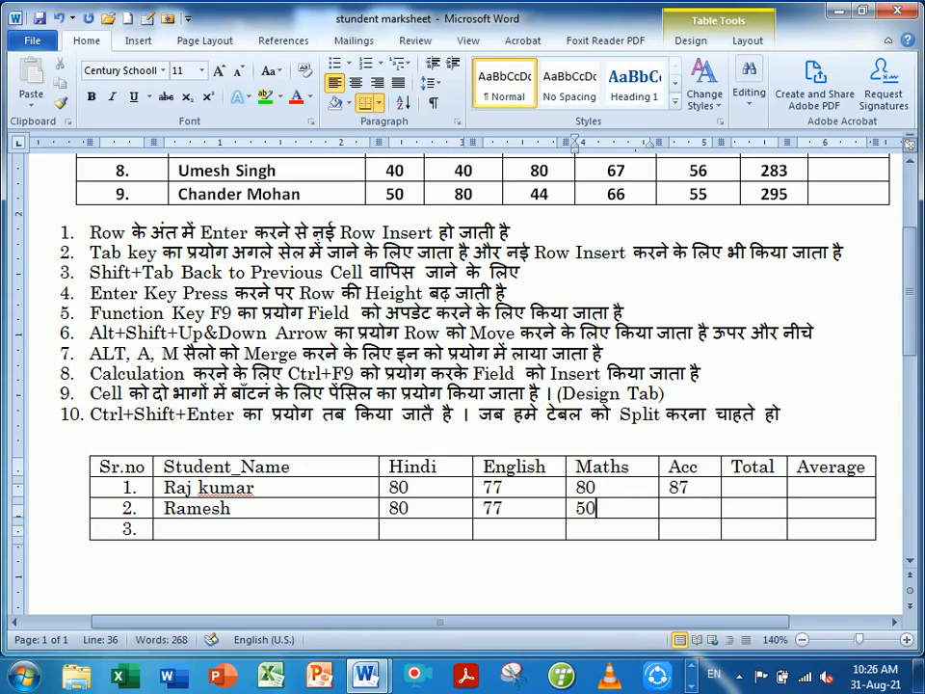
key("Tab")
type("70")
Enter the third student's name in the Student_Name cell of row 3, removing its last letter.
key("Tab")
key("Tab")
key("Tab")
key("Tab")
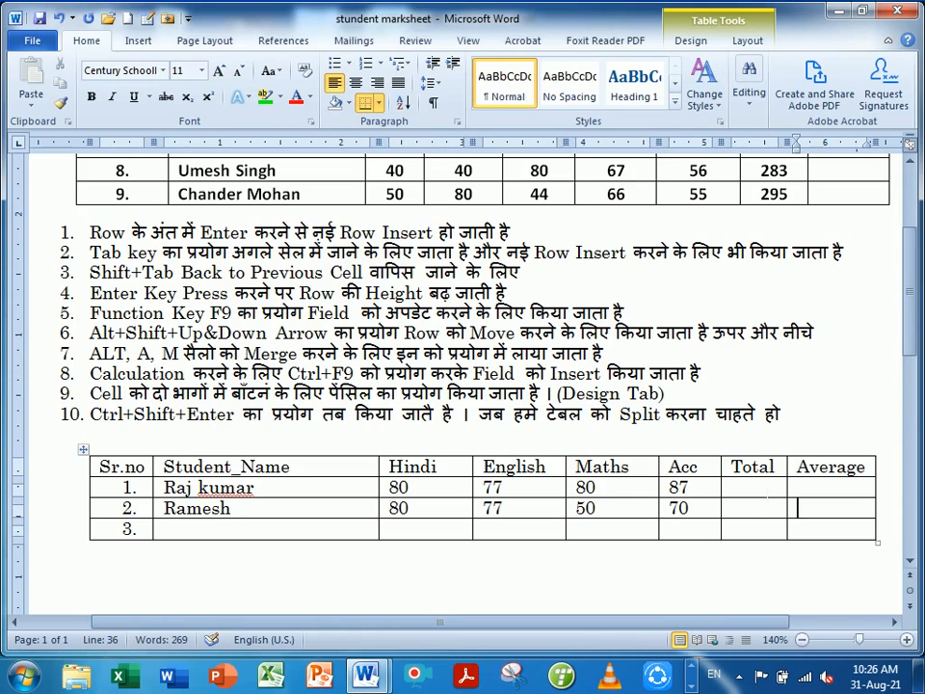
type("Sonu")
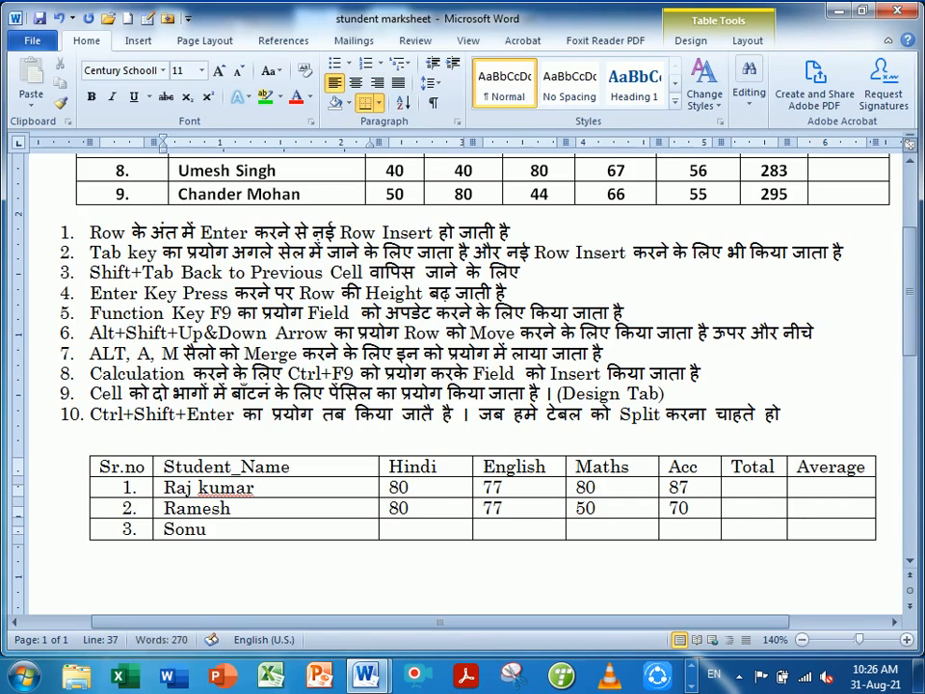
key("BackSpace")
Enter the third student's marks in row 3: Hindi 80, English 90, Maths 80 and Acc 70.
key("Tab")
type("80")
key("Tab")
type("90")
key("Tab")
type("80")
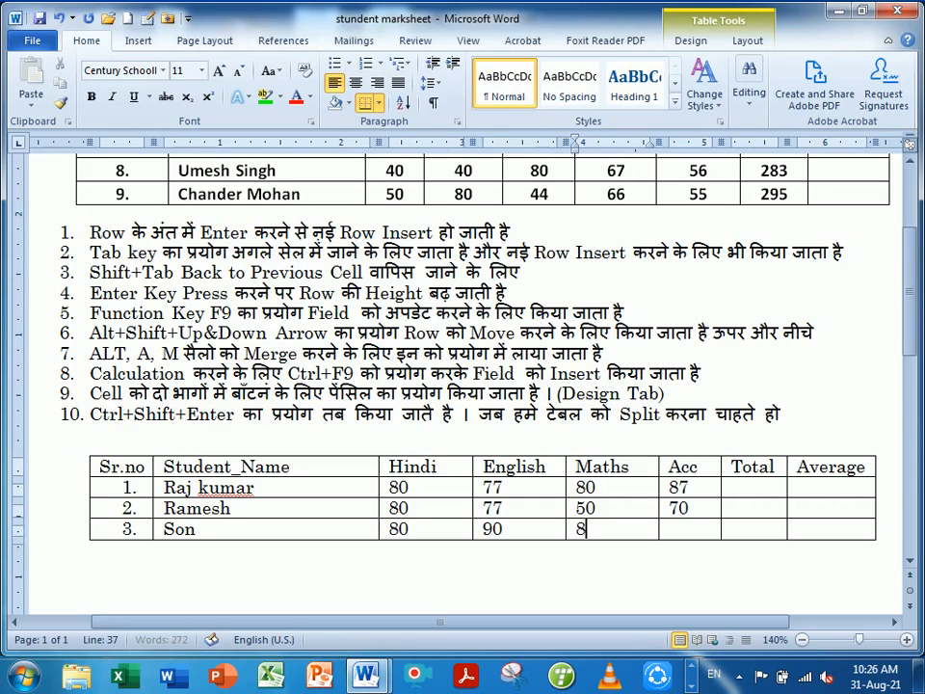
key("Tab")
type("70")
Add a fourth numbered row after row 3 and enter the fourth student's name in its Student_Name cell.
key("Tab")
key("Tab")
key("Tab")
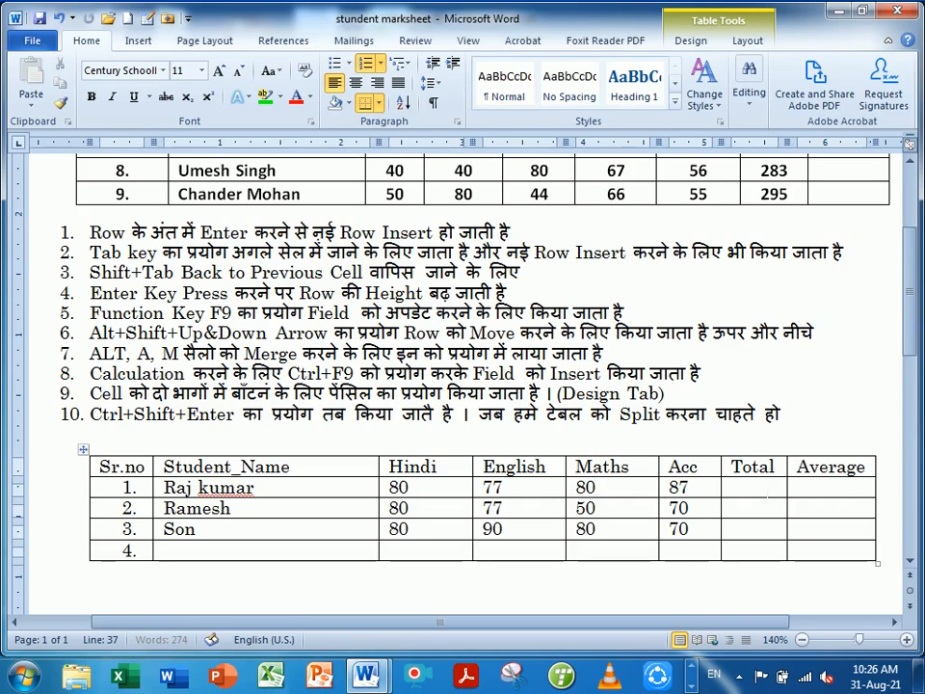
key("Tab")
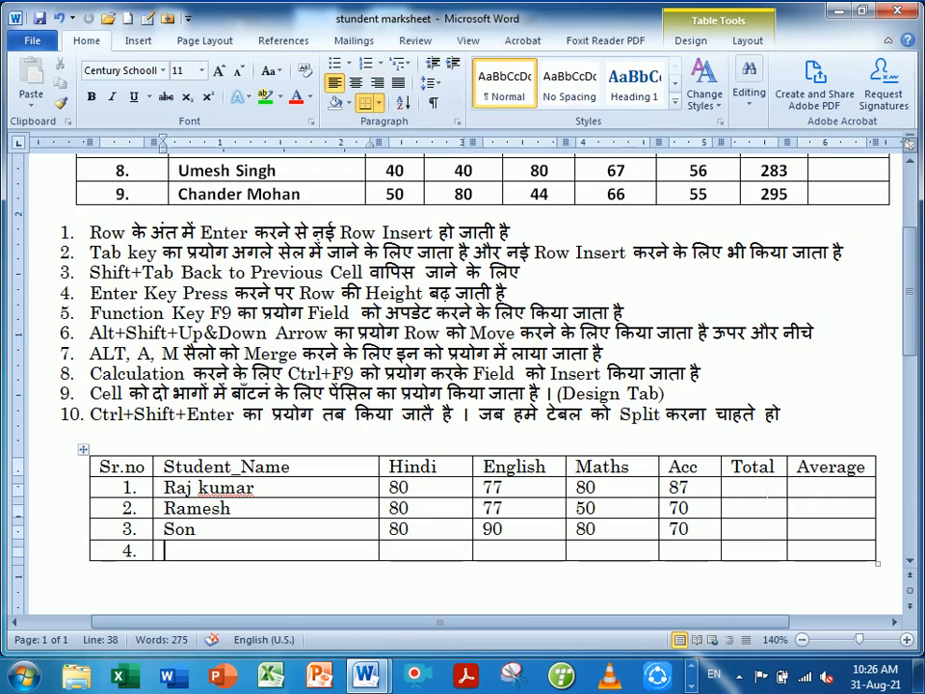
type("Yogesh")
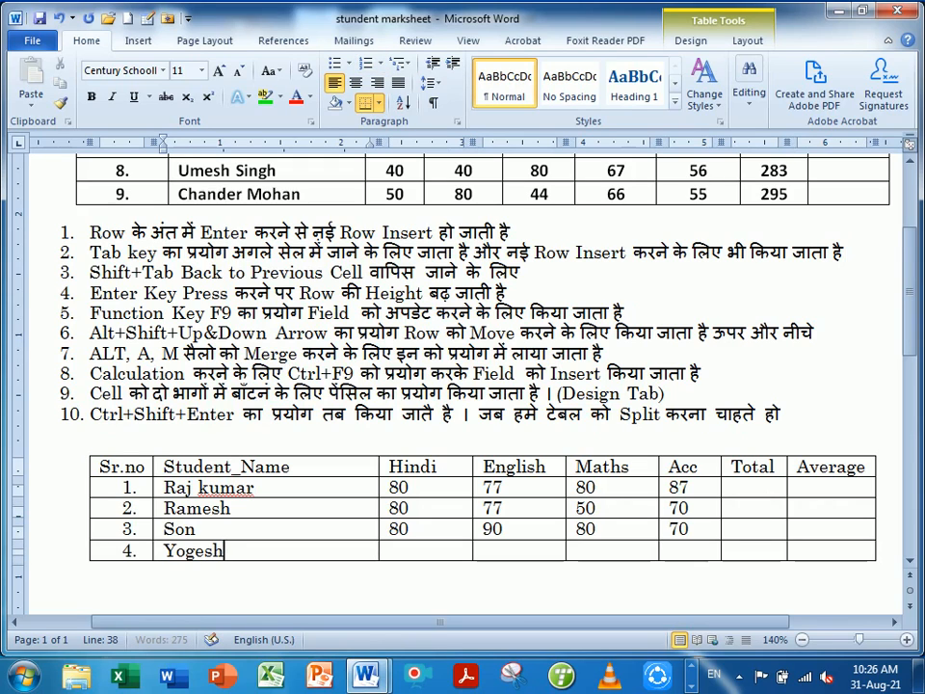
Enter the fourth student's marks in row 4: Hindi 77, English 90, Maths 90 and Acc 90.
key("Tab")
type("77")
key("Tab")
type("90")
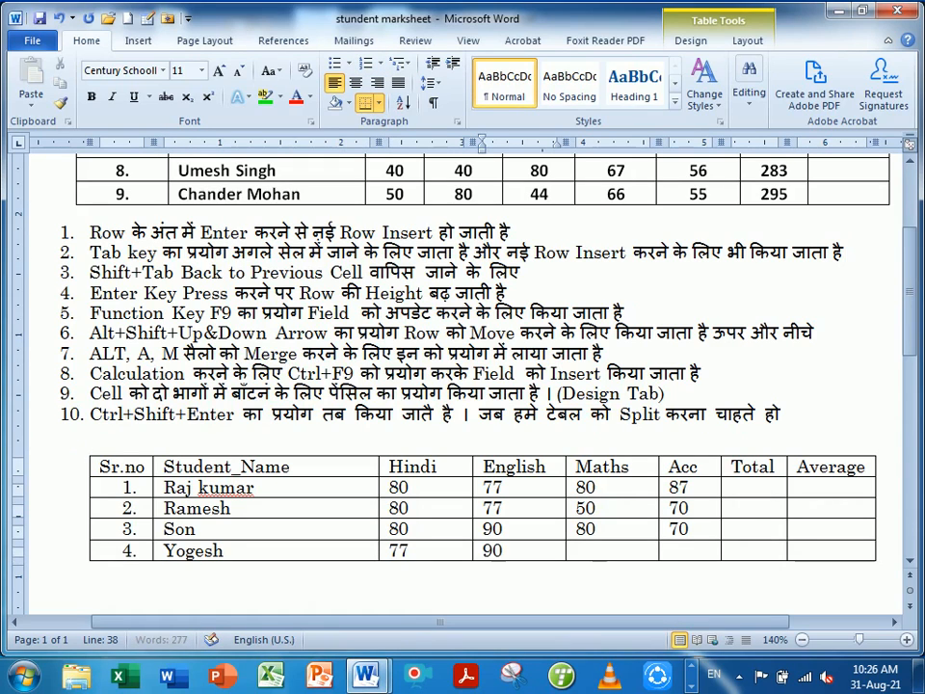
key("Tab")
type("90")
key("Tab")
type("90")
Add a fifth numbered row after row 4 and enter the fifth student's name in its Student_Name cell.
key("Tab")
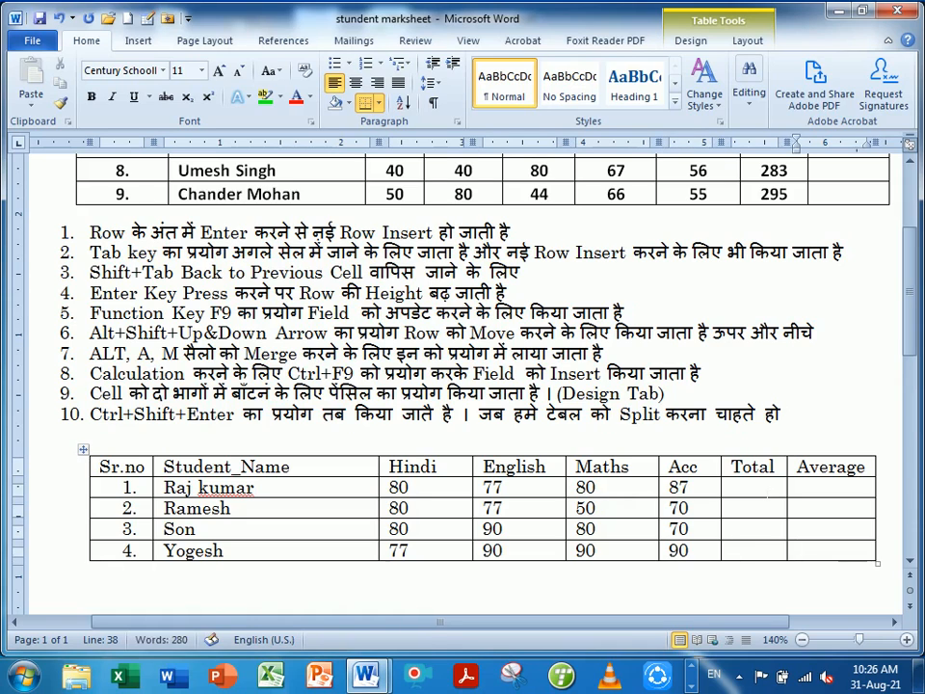
key("Tab")
key("Tab")
type("ra")
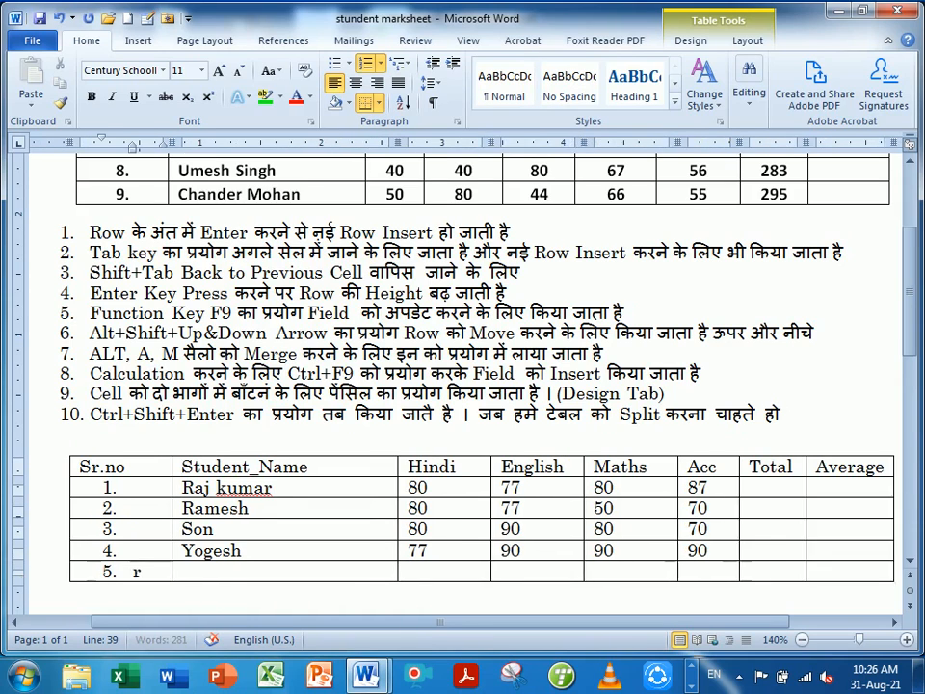
key("BackSpace")
key("BackSpace")
key("Tab")
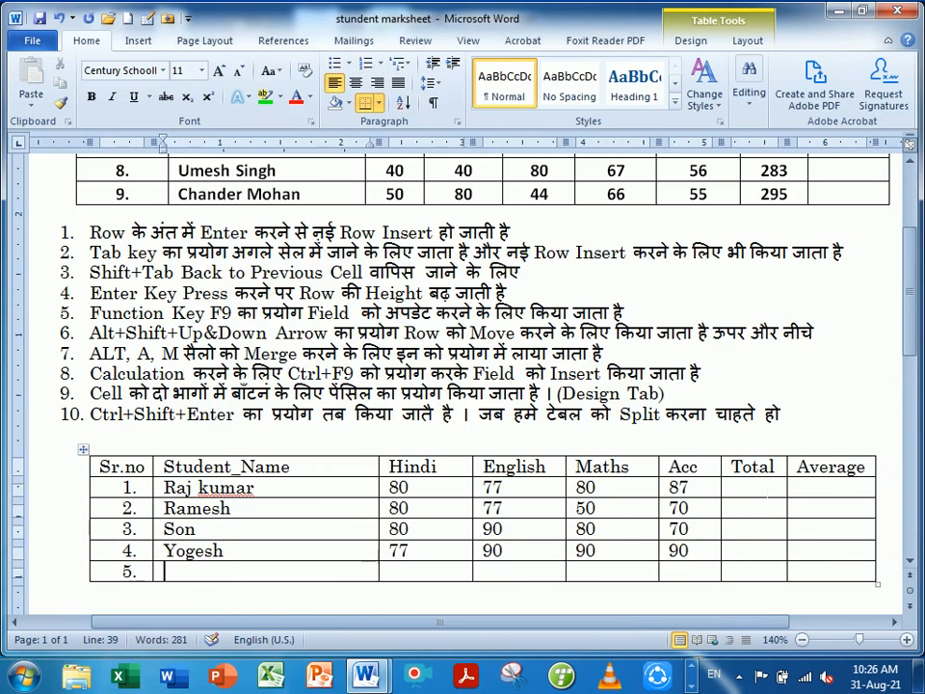
type("rituy")
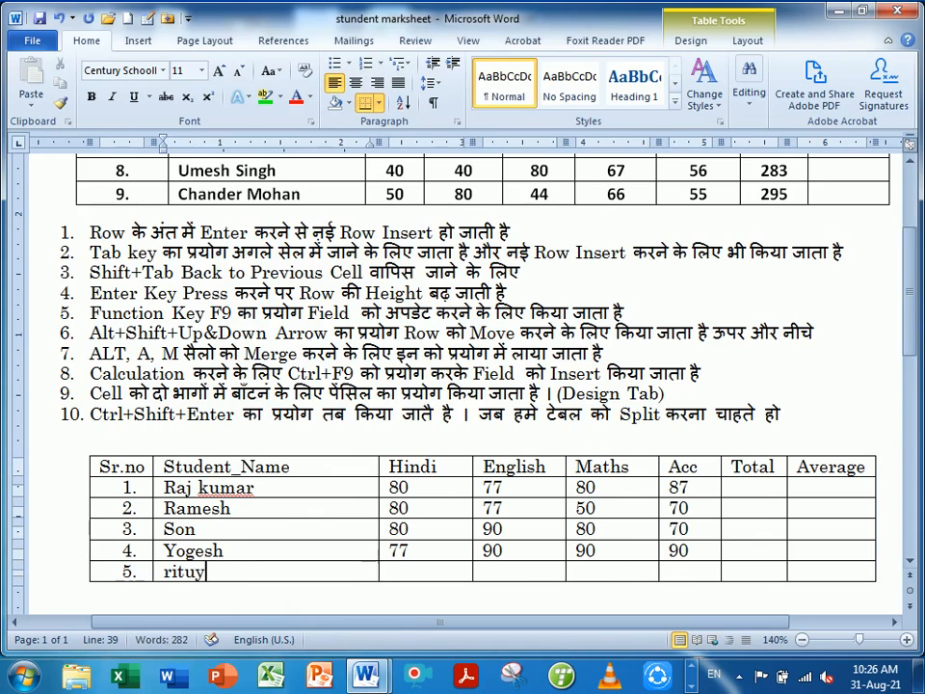
key("BackSpace")
Enter the fifth student's marks in row 5: Hindi 66, English 90, Maths 90 and Acc 90.
key("Tab")
type("66")
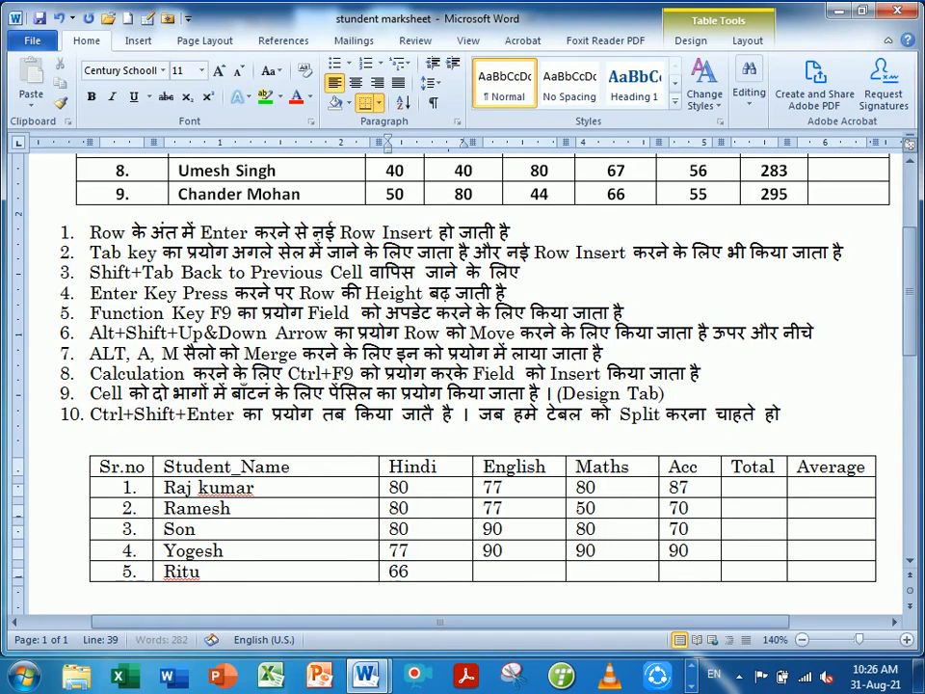
key("Tab")
type("90")
key("Tab")
type("90")
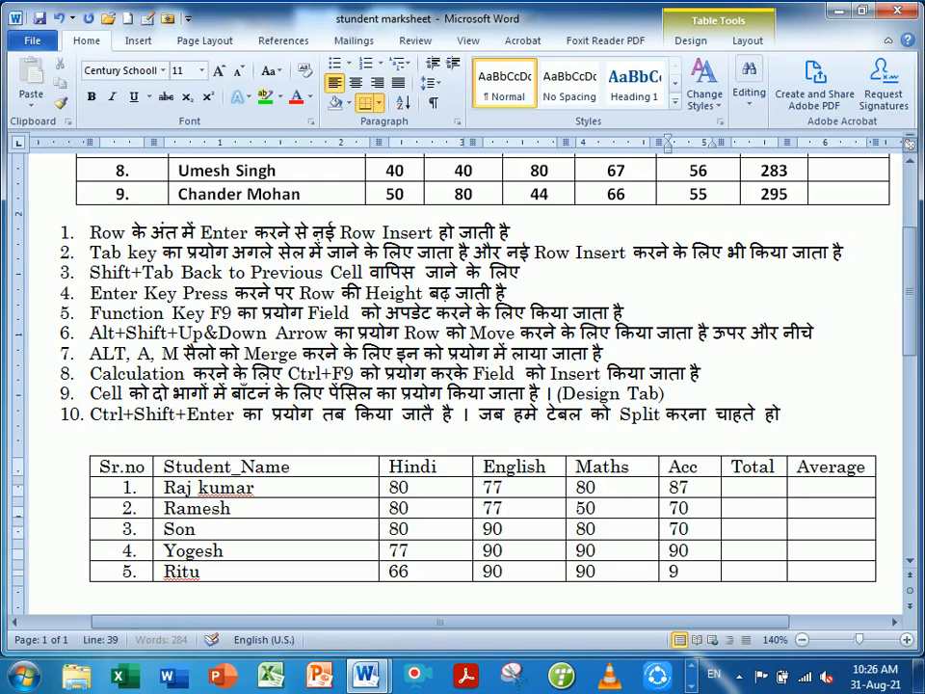
key("Tab")
type("90")
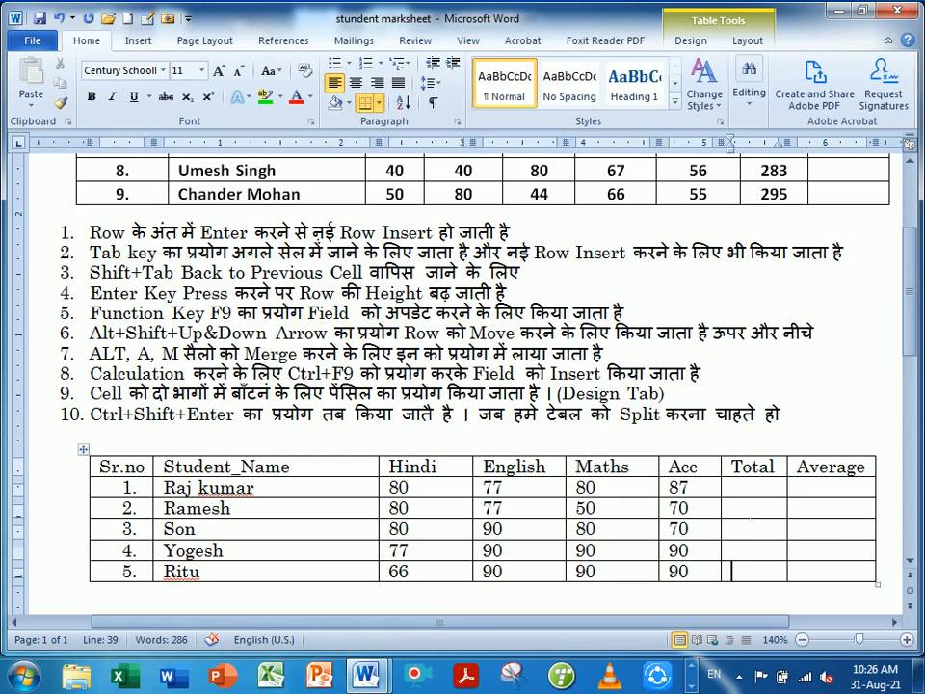
key("Tab")
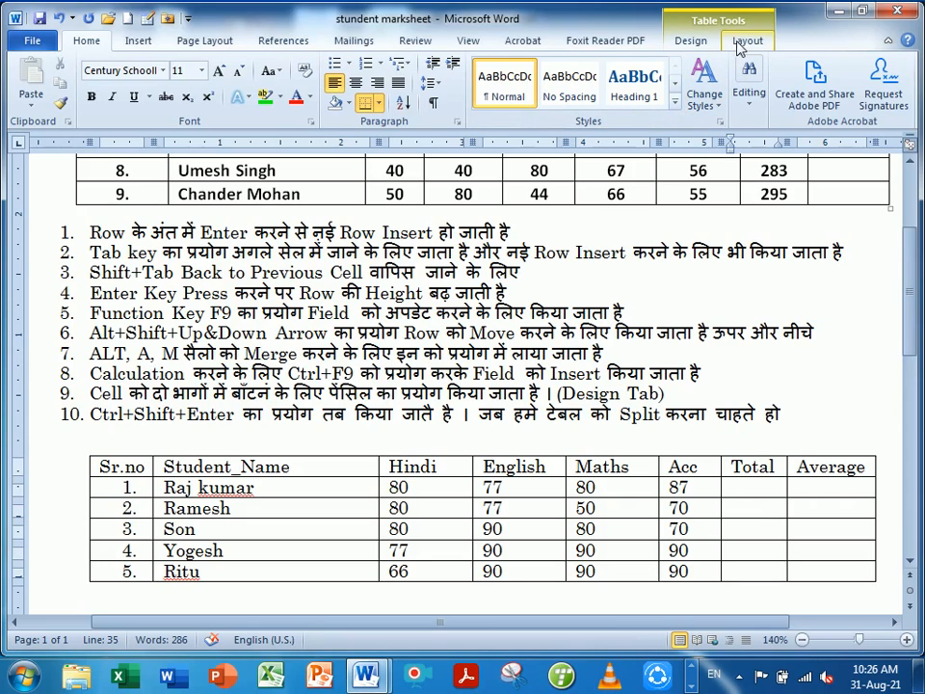
Insert the table formula =SUM(LEFT) in the Total cell of row 1.
left_click(696, 43)
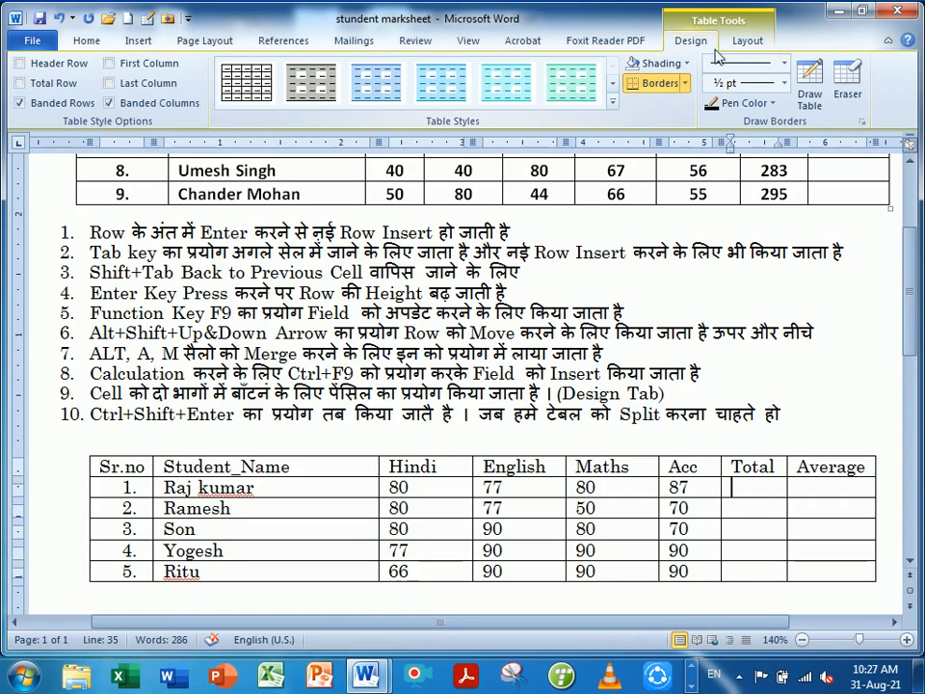
left_click(744, 41)
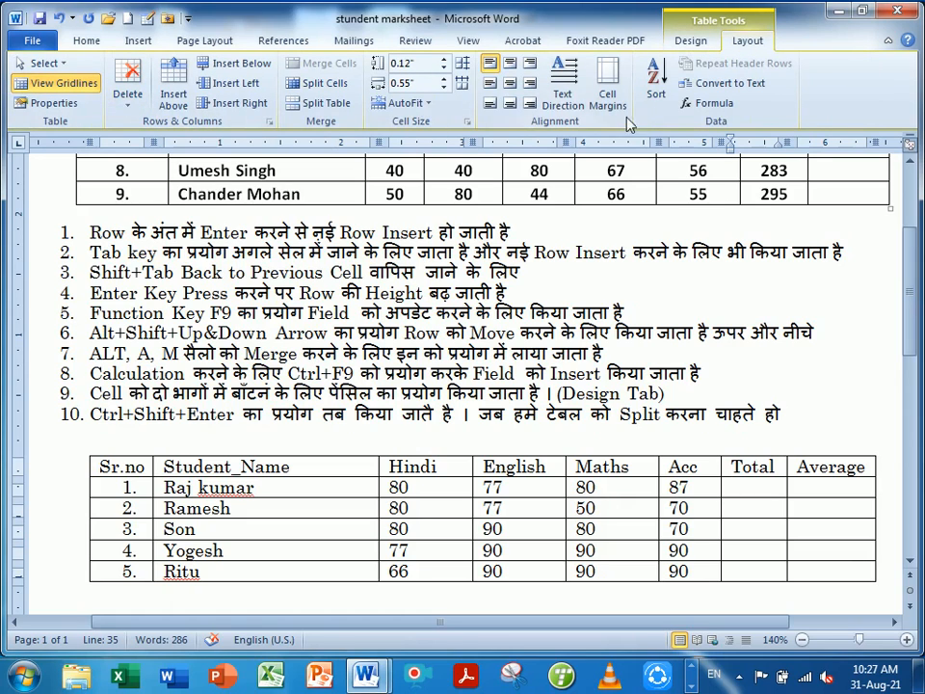
left_click(710, 103)
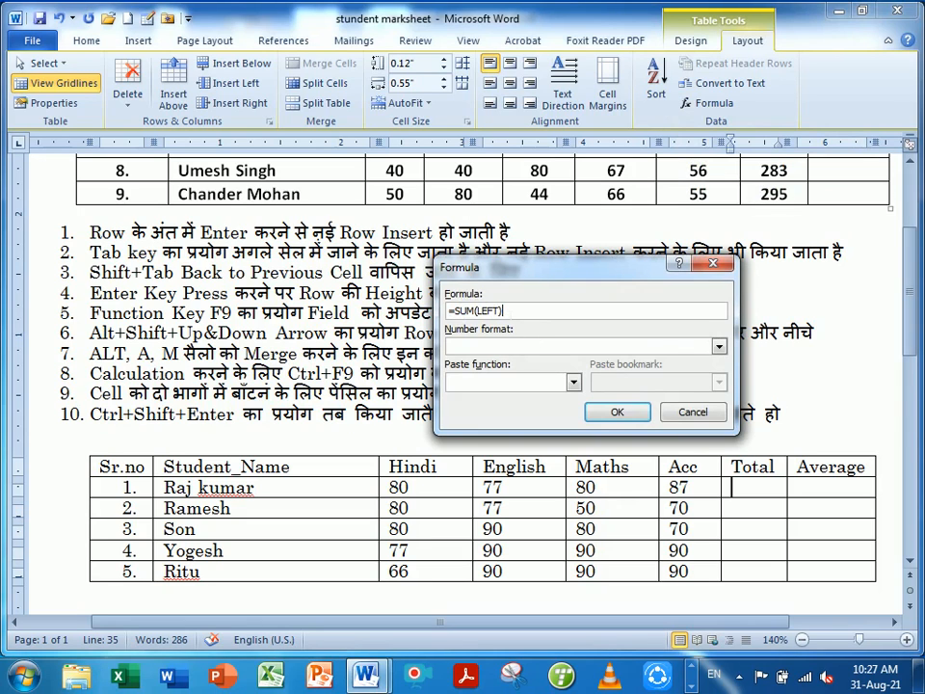
left_click_drag(534, 273, 430, 206)
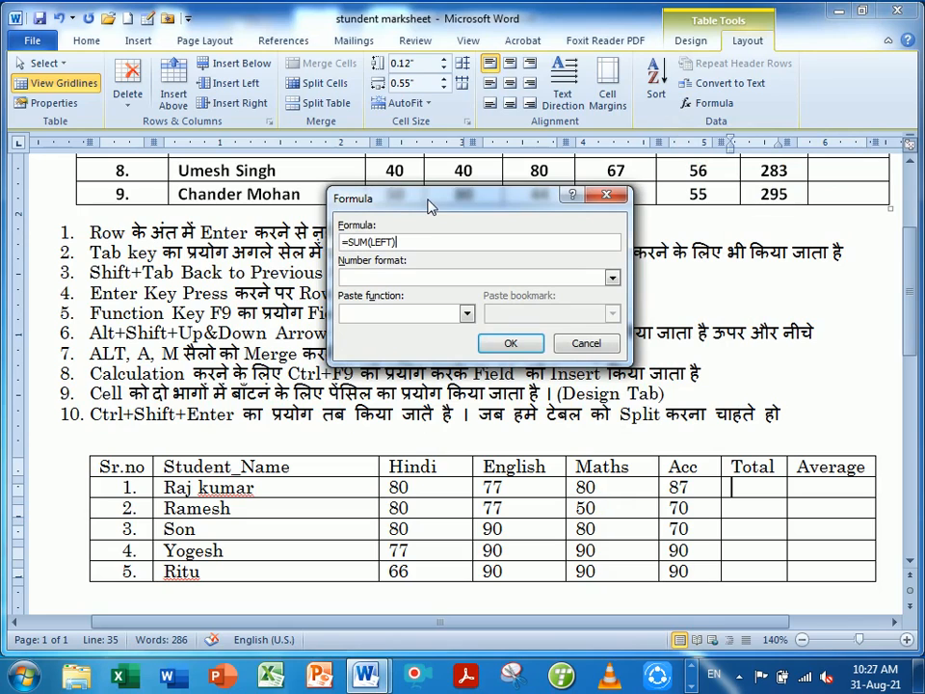
left_click(510, 343)
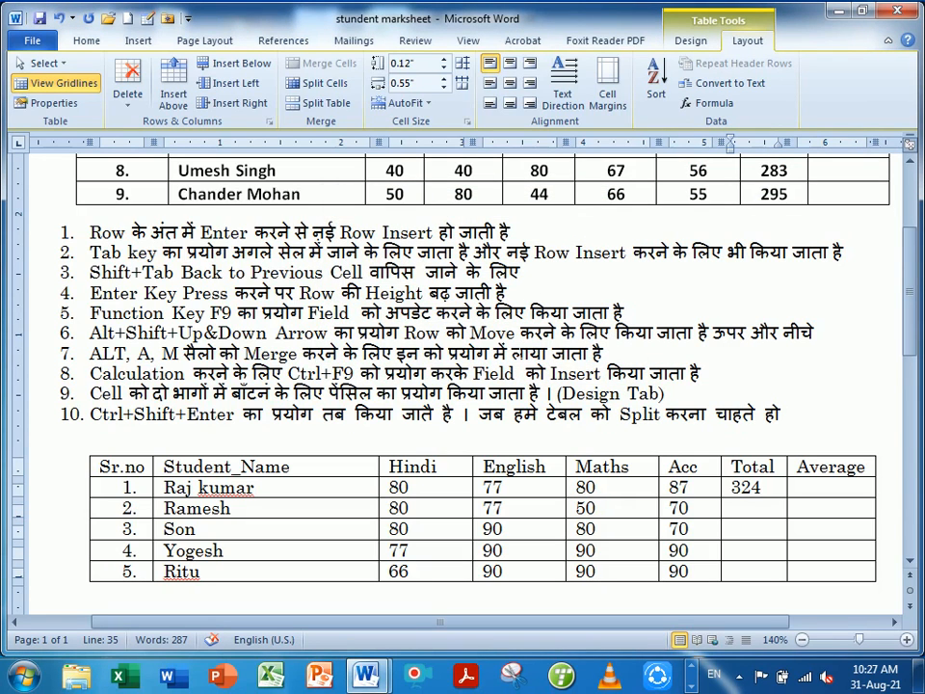
Copy the formula result from row 1's Total cell into the Total cells of rows 2 to 5.
left_click(766, 518)
left_click_drag(732, 492, 770, 495)
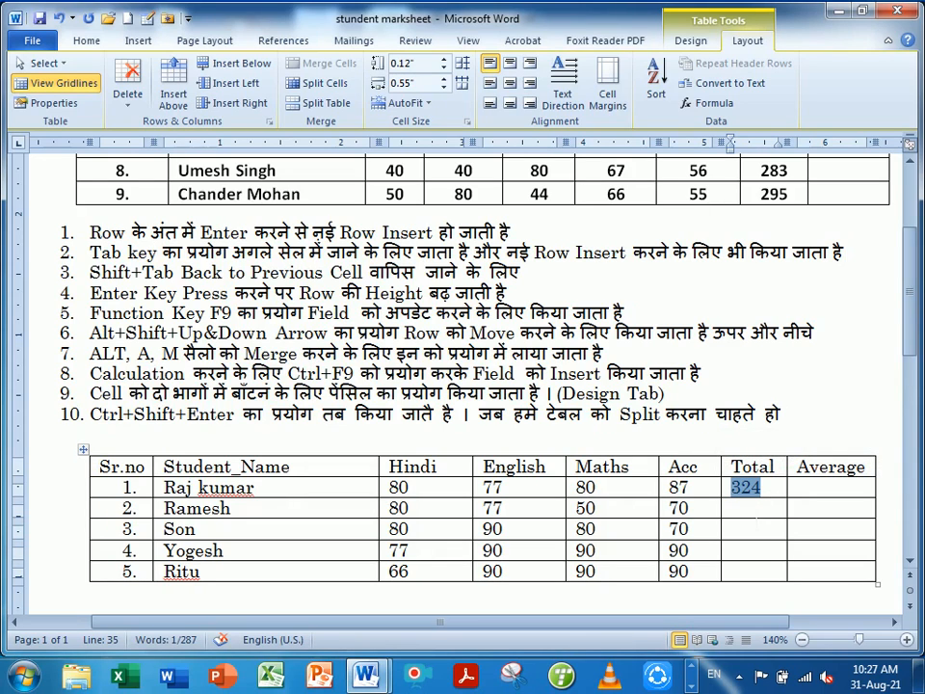
left_click_drag(751, 505, 750, 571)
key("ctrl+v")
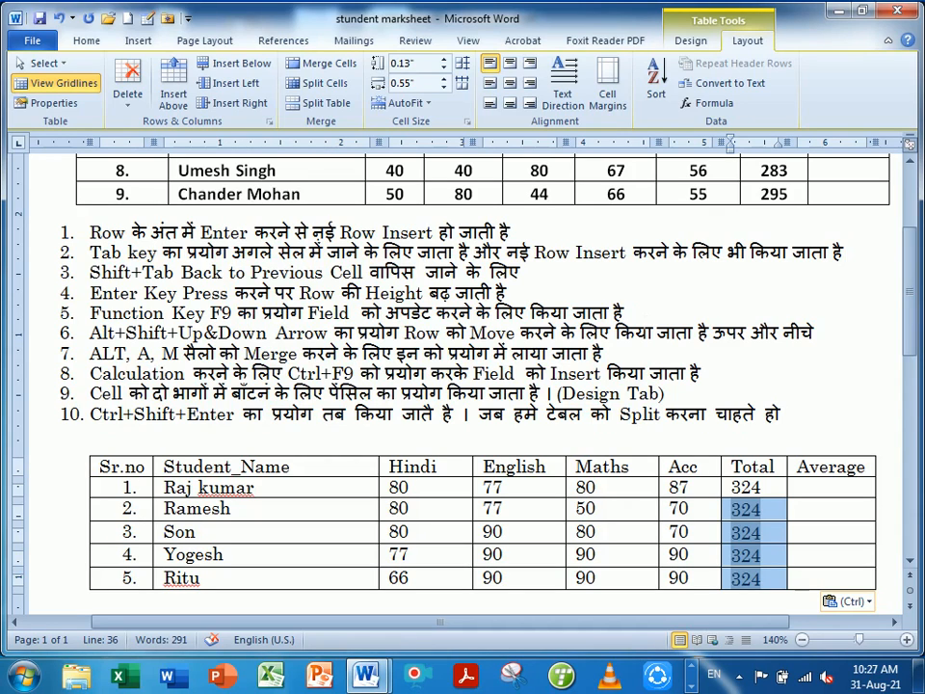
Update the formula fields in the Total cells of rows 2 to 5 together, as the fifth tip describes.
left_click(631, 314)
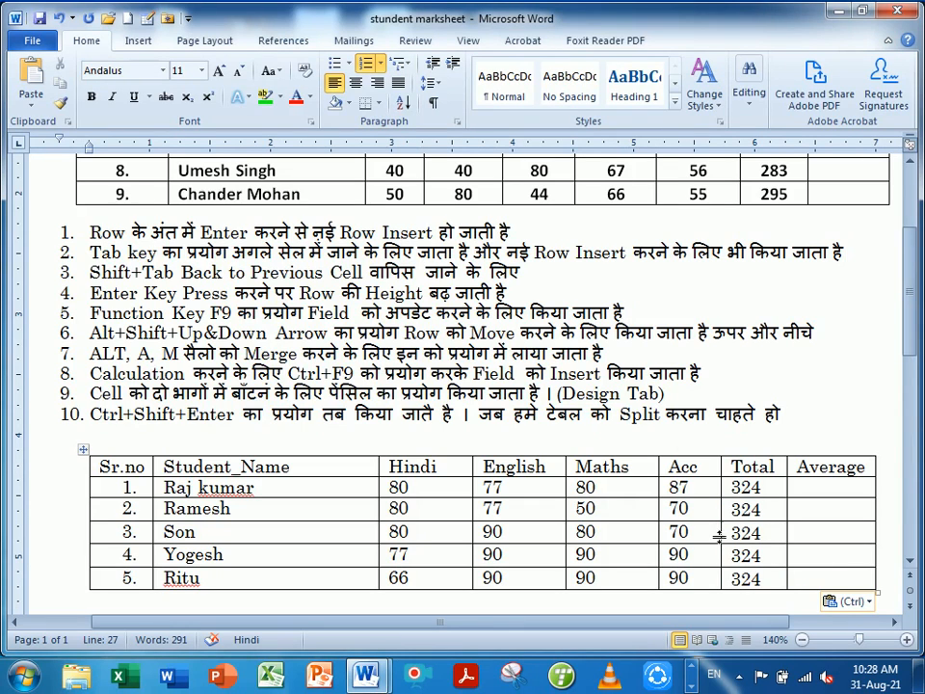
left_click_drag(742, 508, 742, 578)
key("ctrl+c")
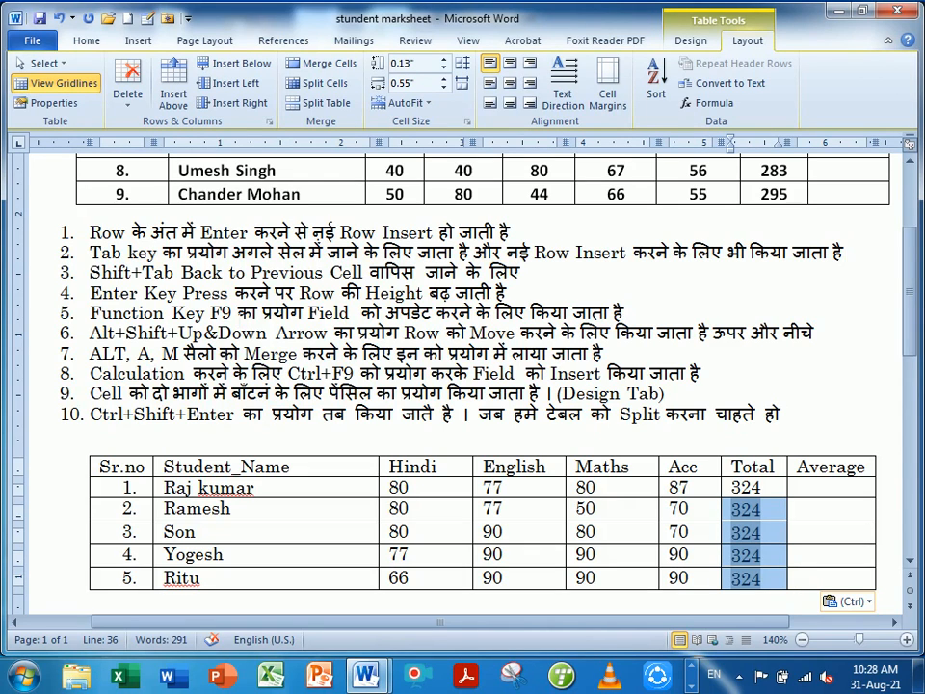
key("F9")
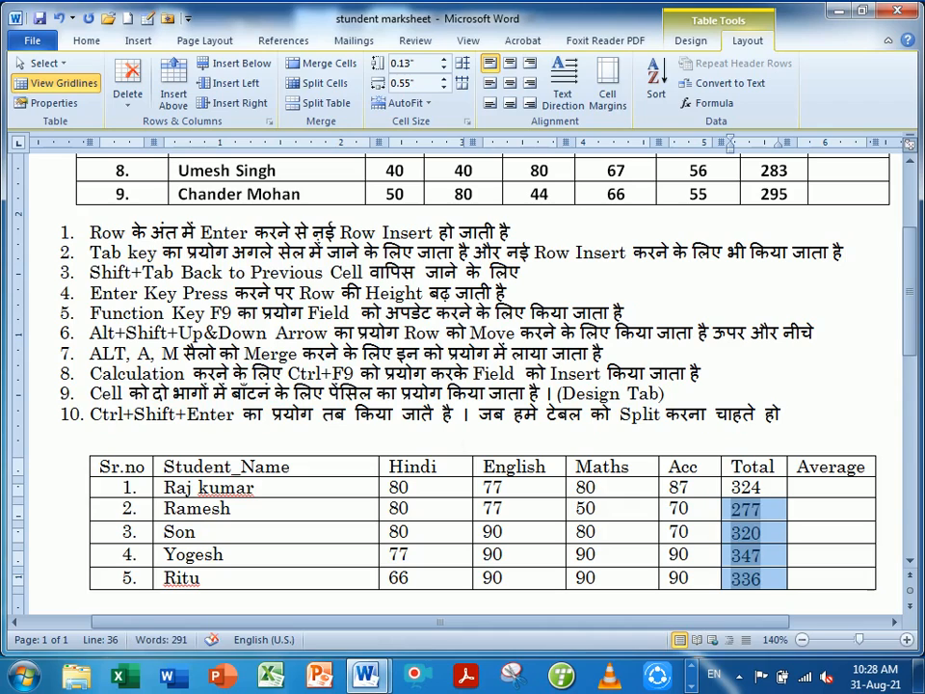
left_click(755, 556)
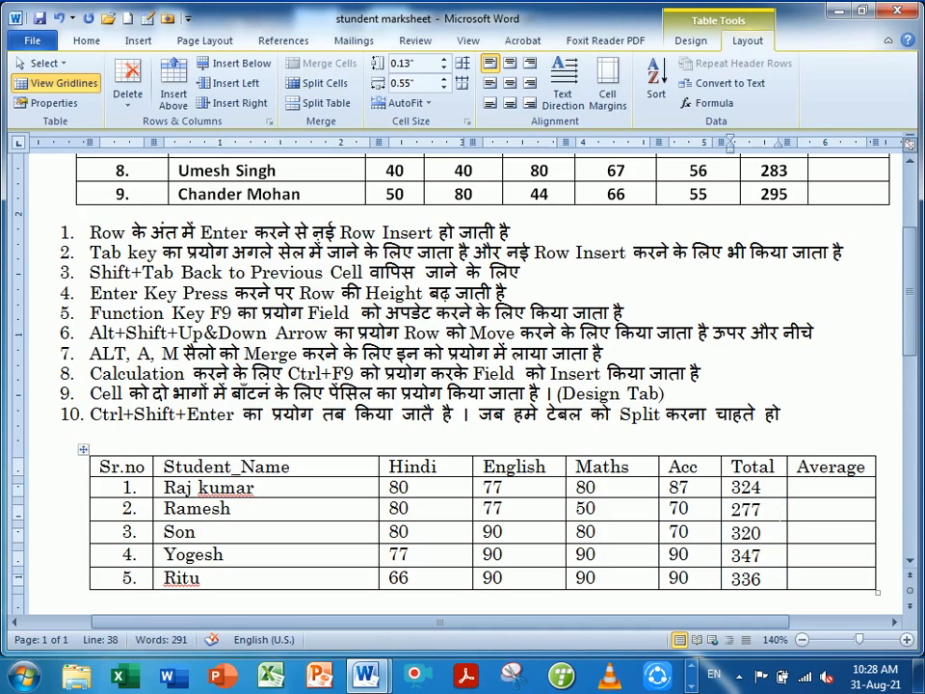
Restore the copied row 1 total in the Total cells of rows 2 to 5.
key("Up")
key("Up")
left_click_drag(757, 512, 749, 591)
key("ctrl+v")
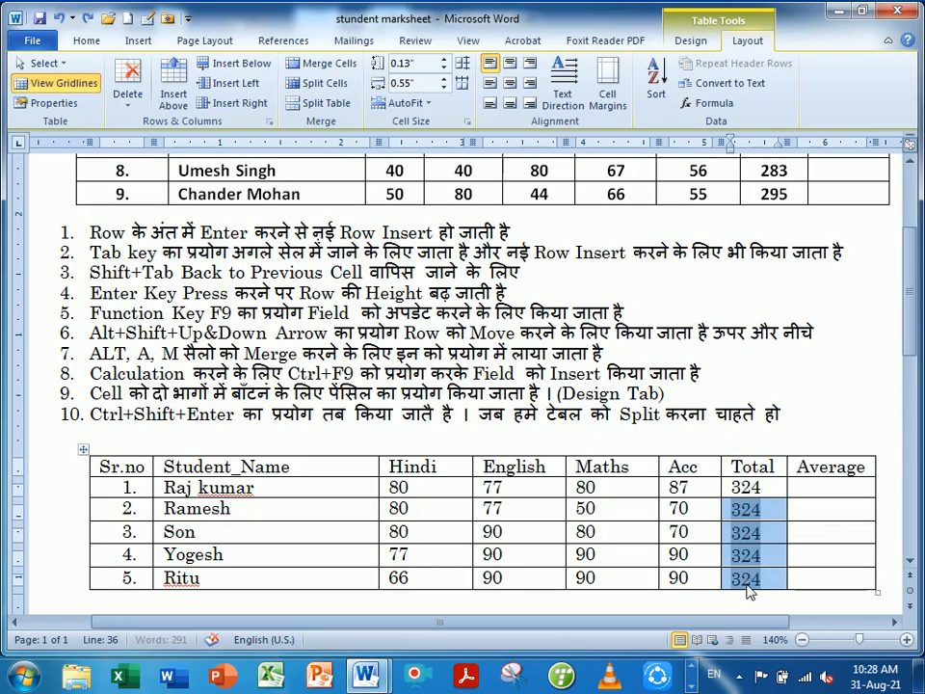
Update only the formula field in row 2's Total cell.
left_click(766, 517)
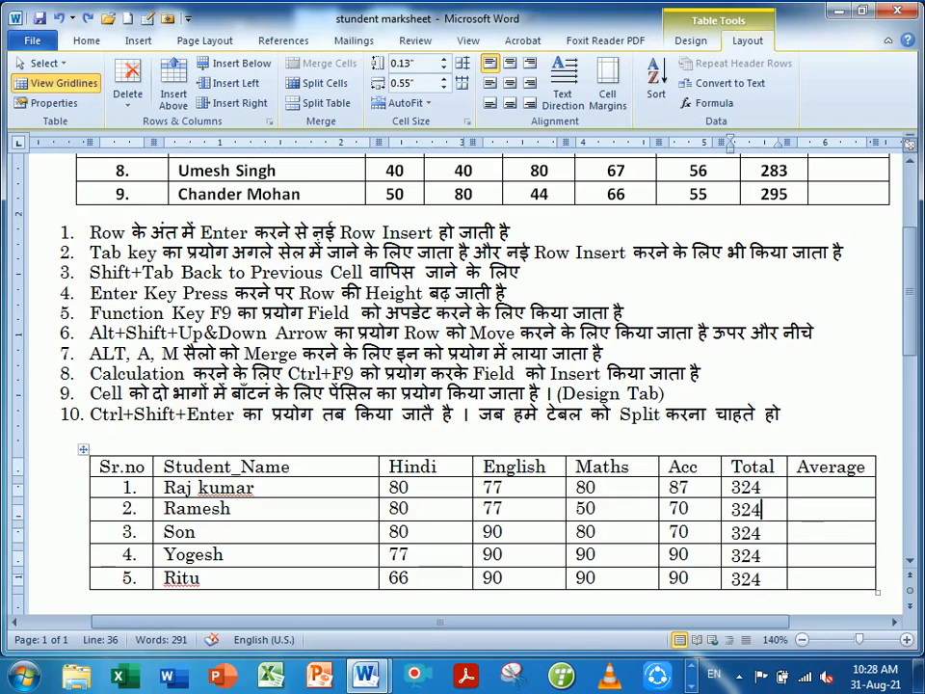
right_click(756, 517)
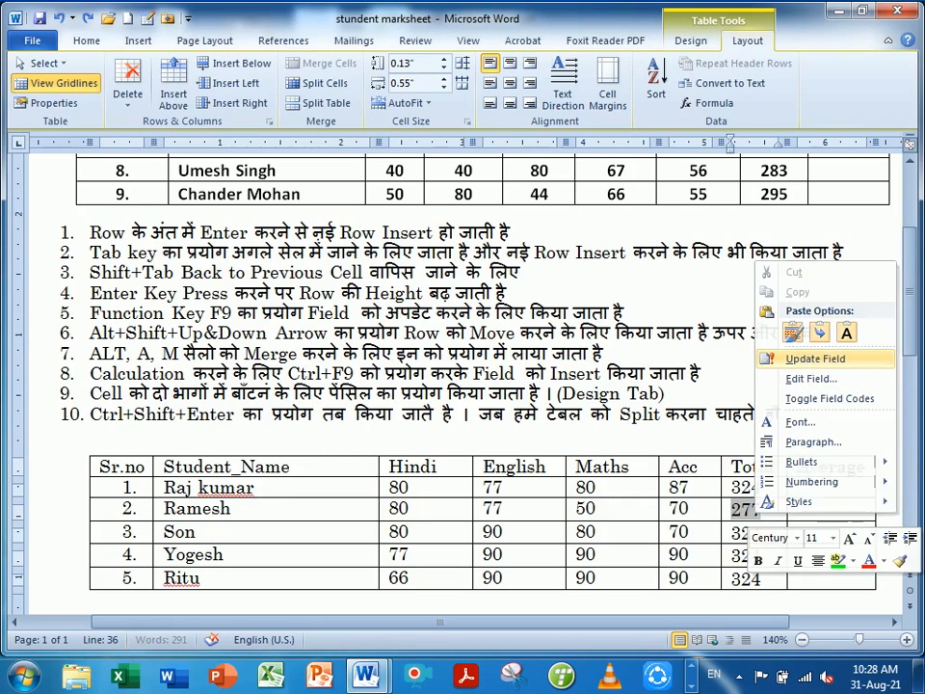
Update row 2's Total formula field on its own and the Total fields of rows 2 to 5 together.
left_click(809, 360)
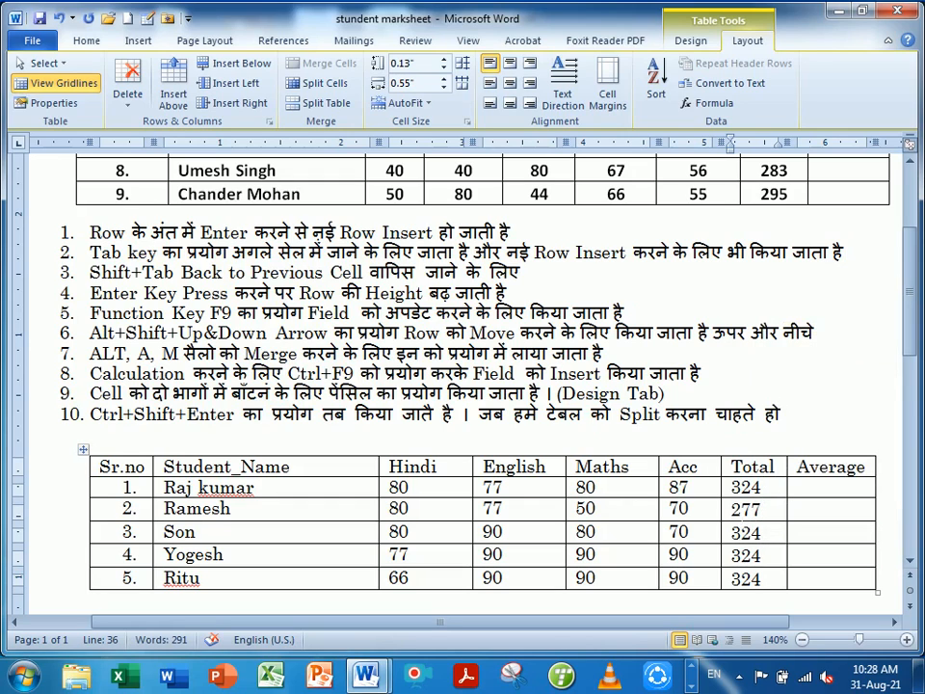
key("shift+Down")
key("shift+Down")
key("shift+Down")
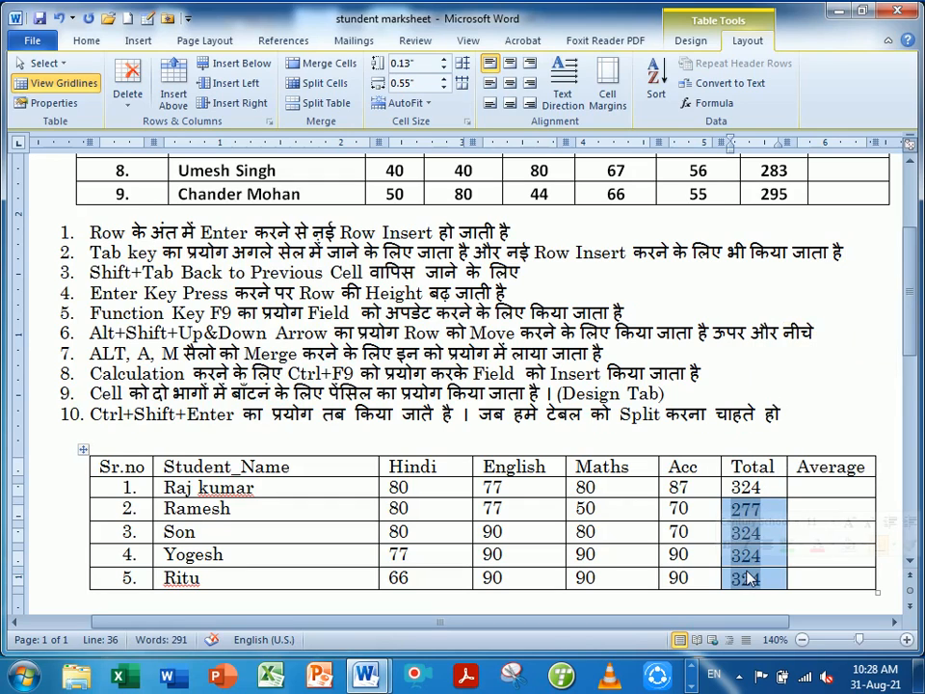
key("F9")
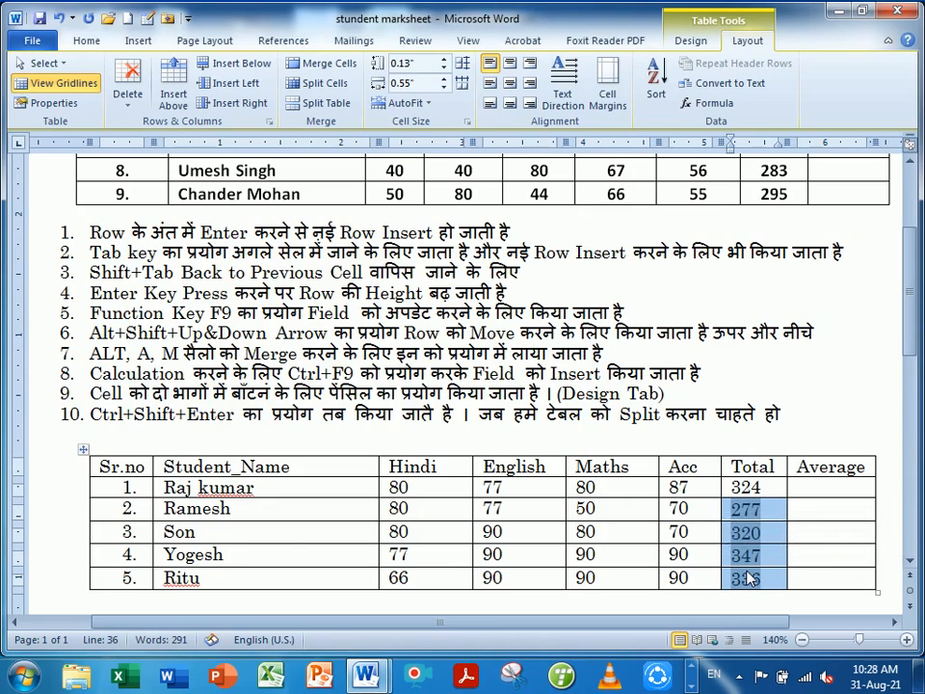
left_click(798, 554)
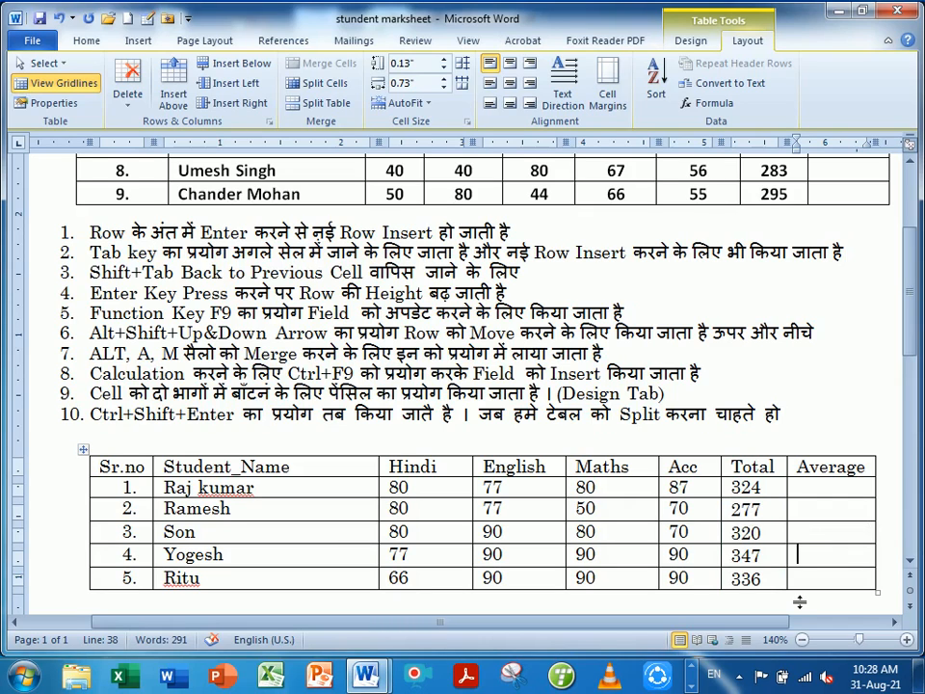
Try to calculate row 1's Average with the AVERAGE function over "left", and delete the inserted field.
left_click(825, 494)
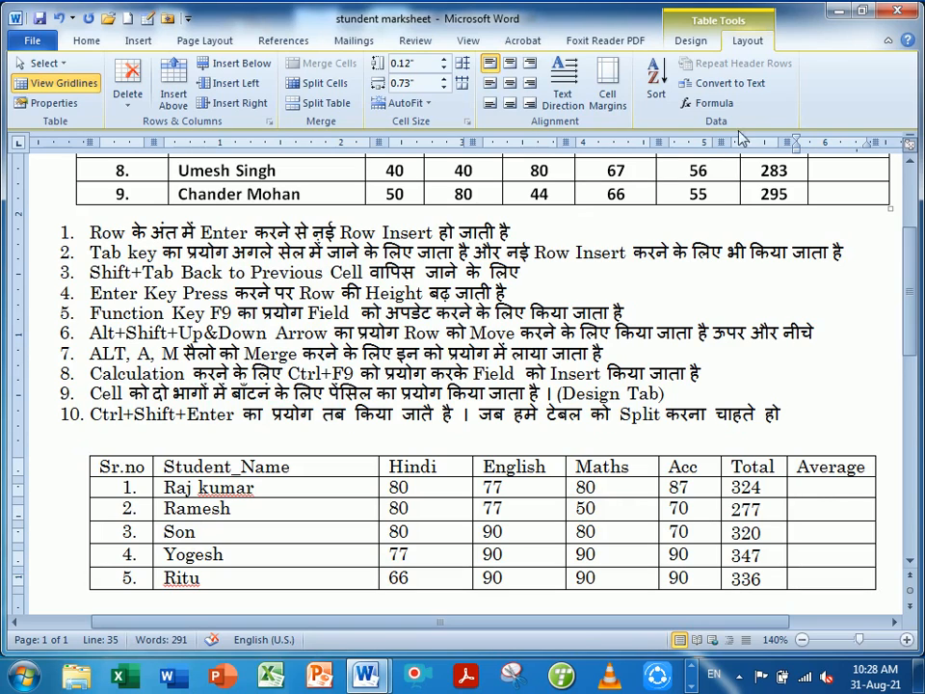
left_click(718, 104)
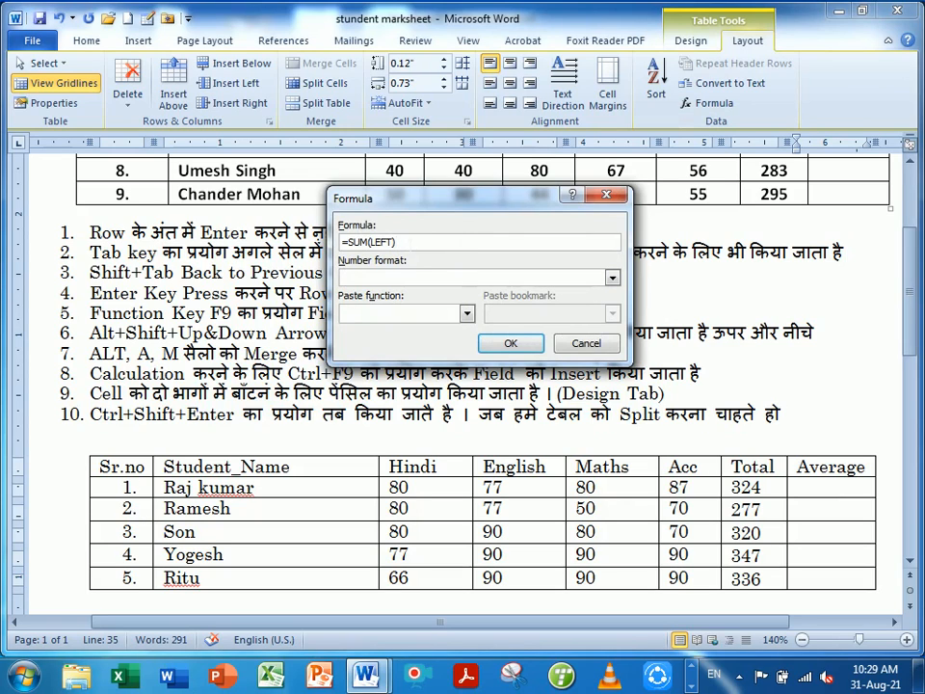
key("BackSpace")
key("BackSpace")
key("BackSpace")
key("BackSpace")
key("BackSpace")
key("BackSpace")
key("BackSpace")
key("BackSpace")
key("BackSpace")
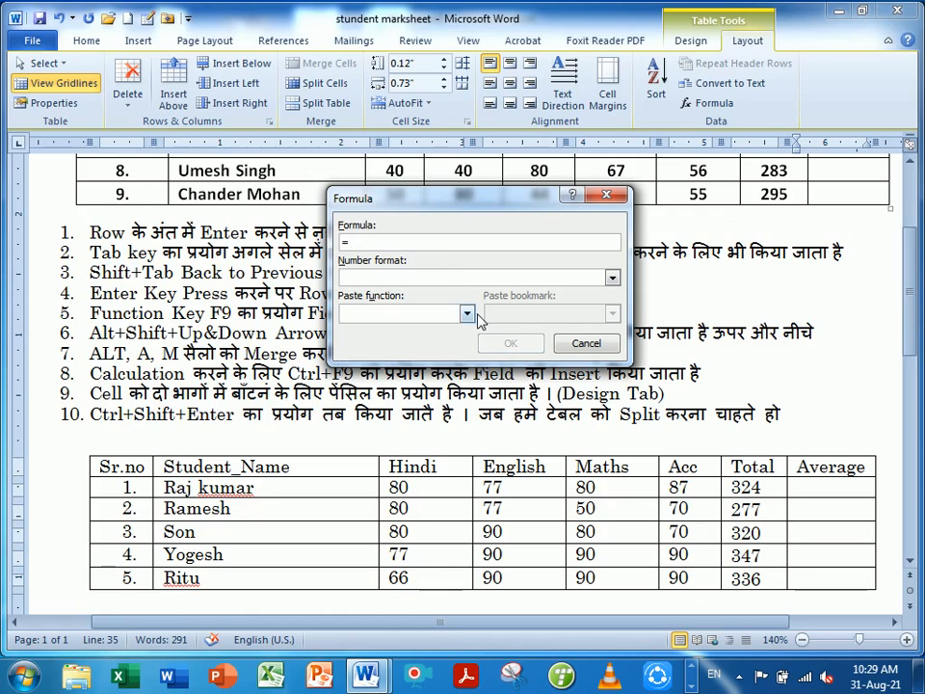
left_click(466, 313)
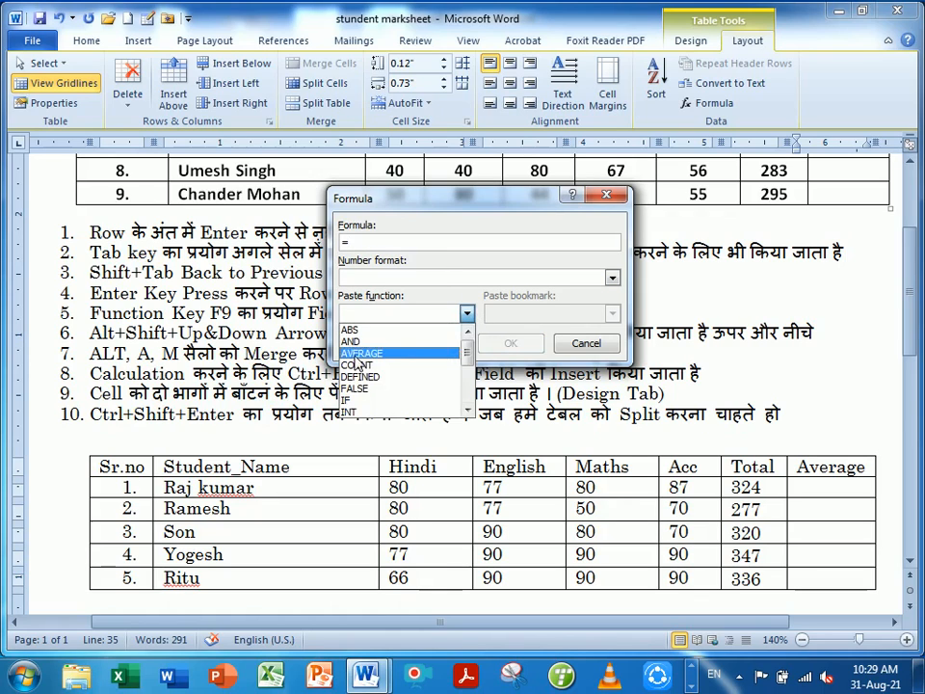
left_click(362, 353)
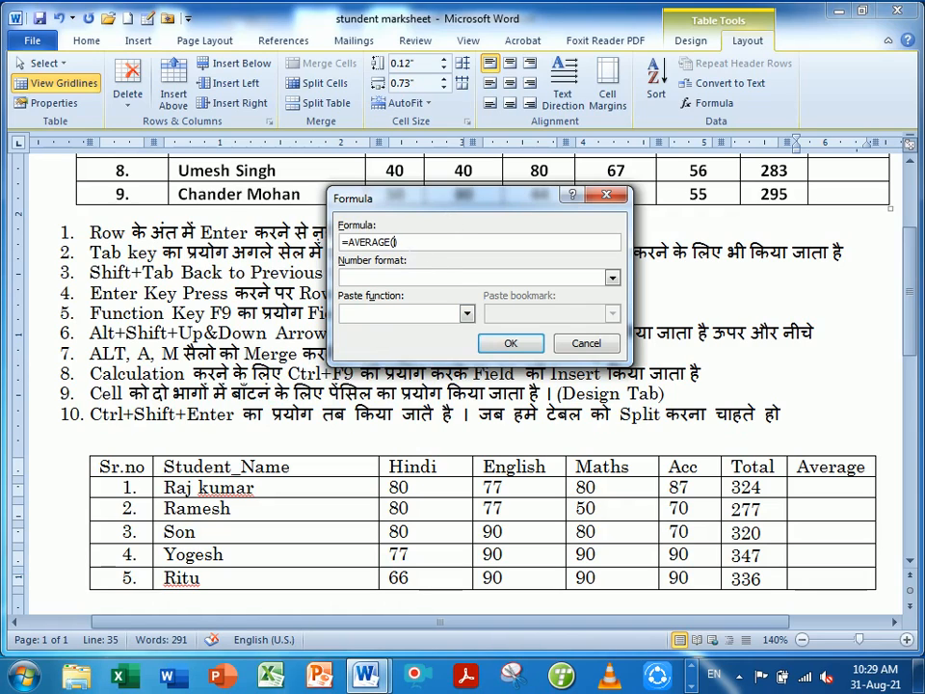
left_click_drag(426, 202, 458, 207)
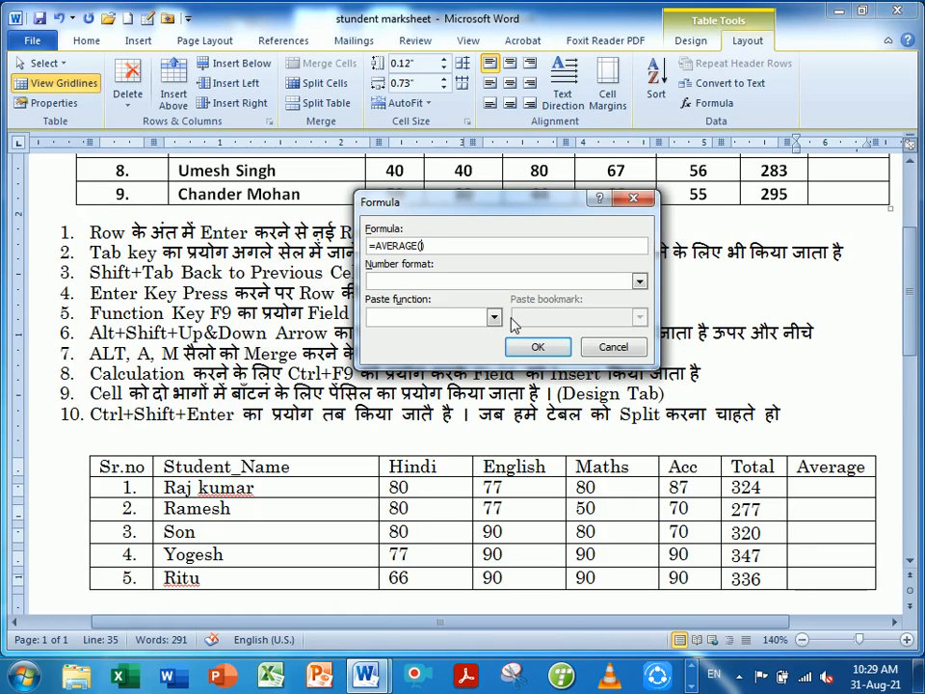
type("left")
left_click(536, 345)
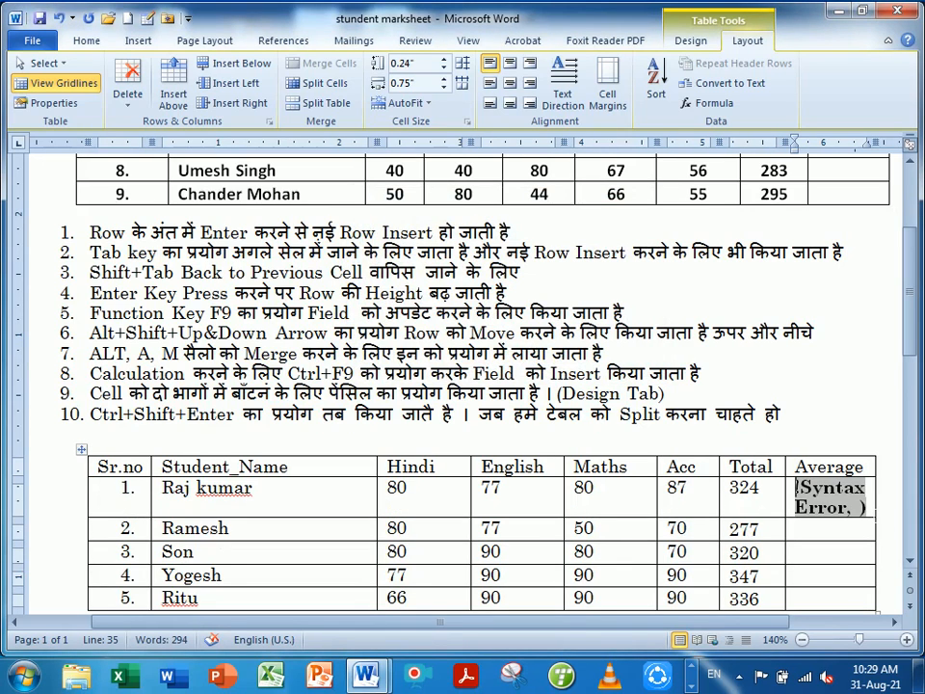
left_click_drag(876, 516, 864, 510)
key("Delete")
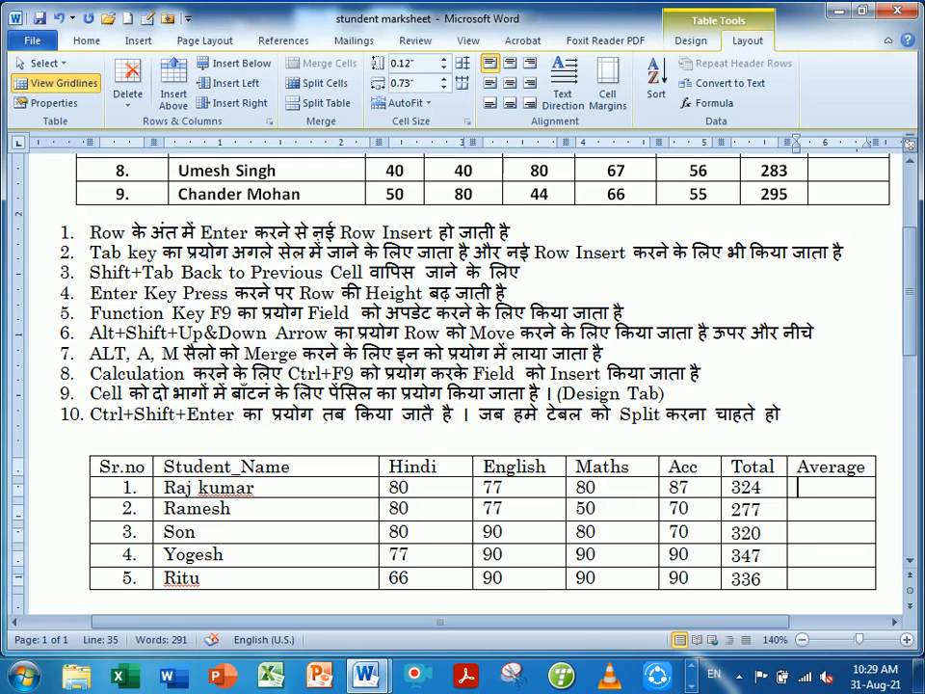
Insert a calculation field with =324/4 in row 1's Average cell as the eighth tip describes, and update it.
left_click_drag(289, 373, 358, 373)
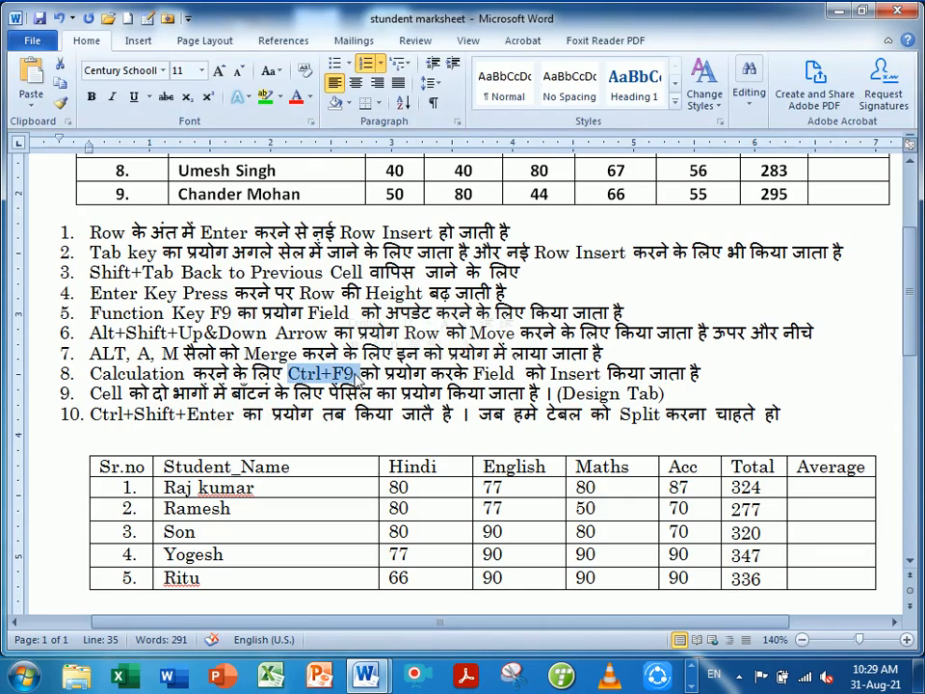
left_click(809, 488)
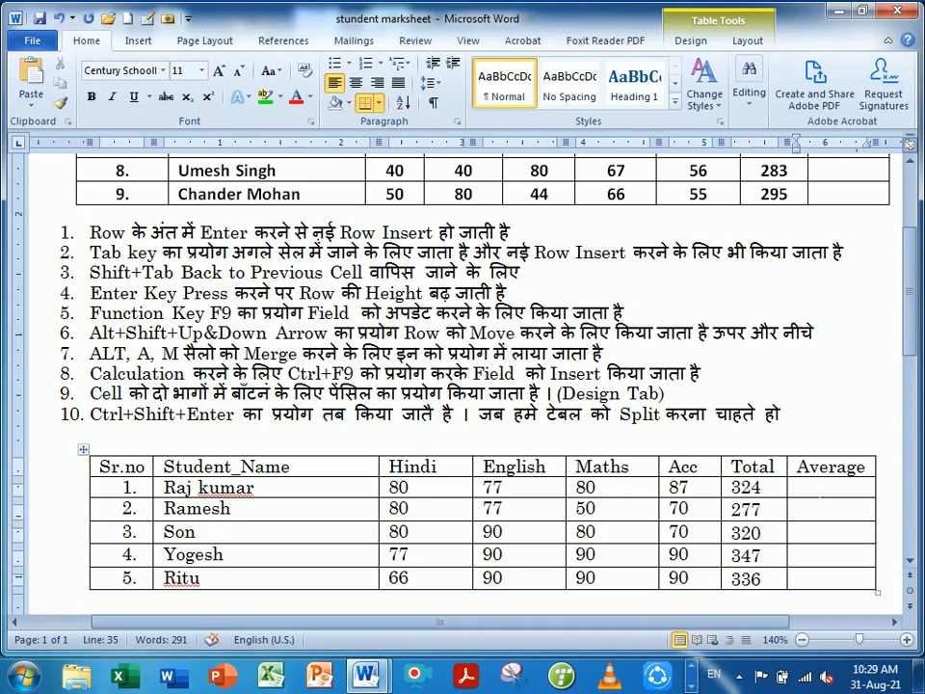
key("ctrl+F9")
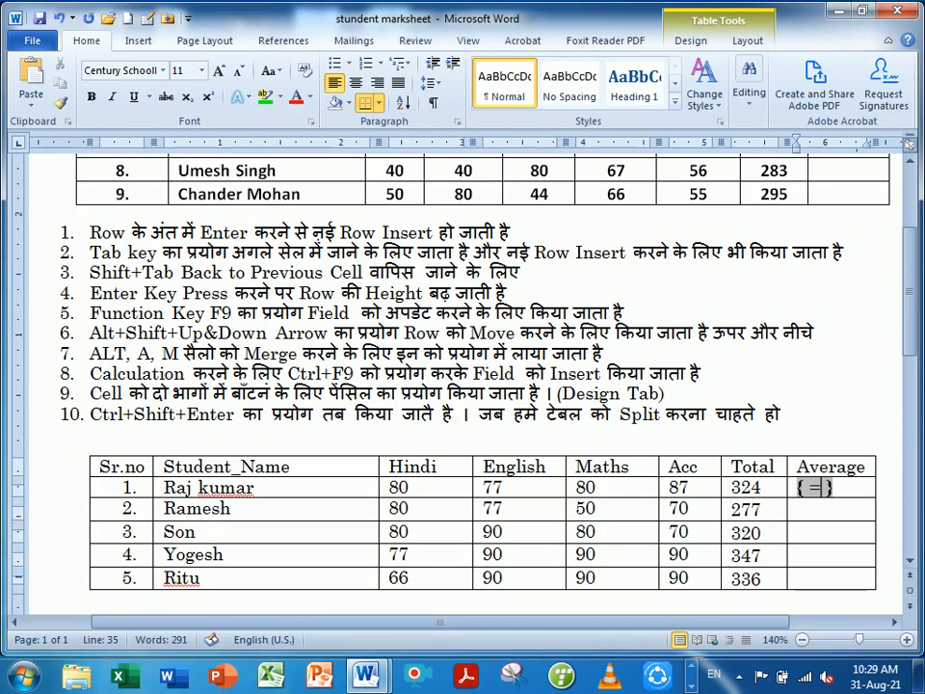
type("=")
type("324")
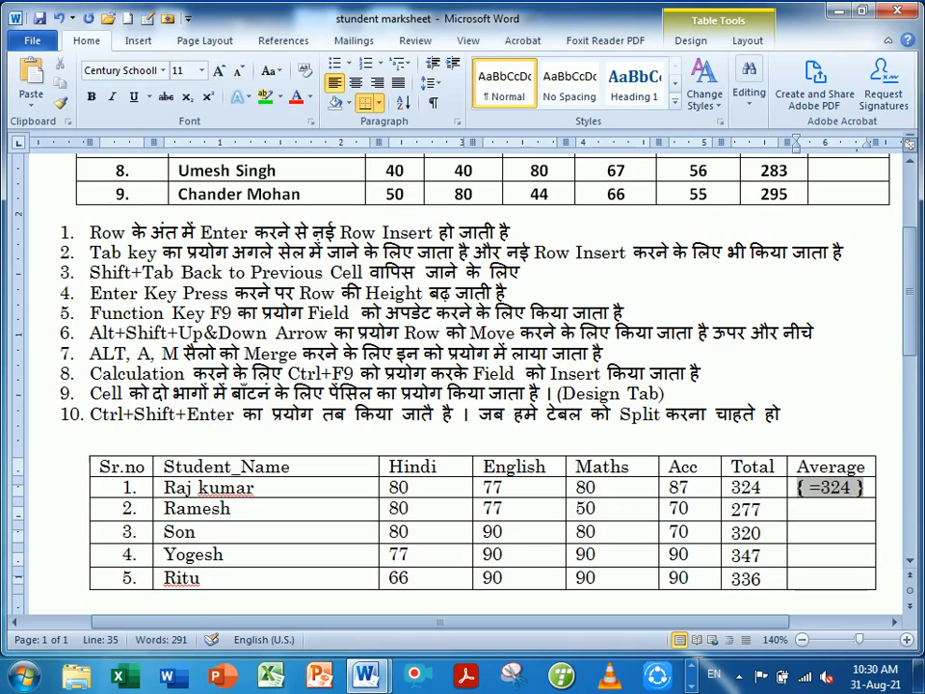
type("/")
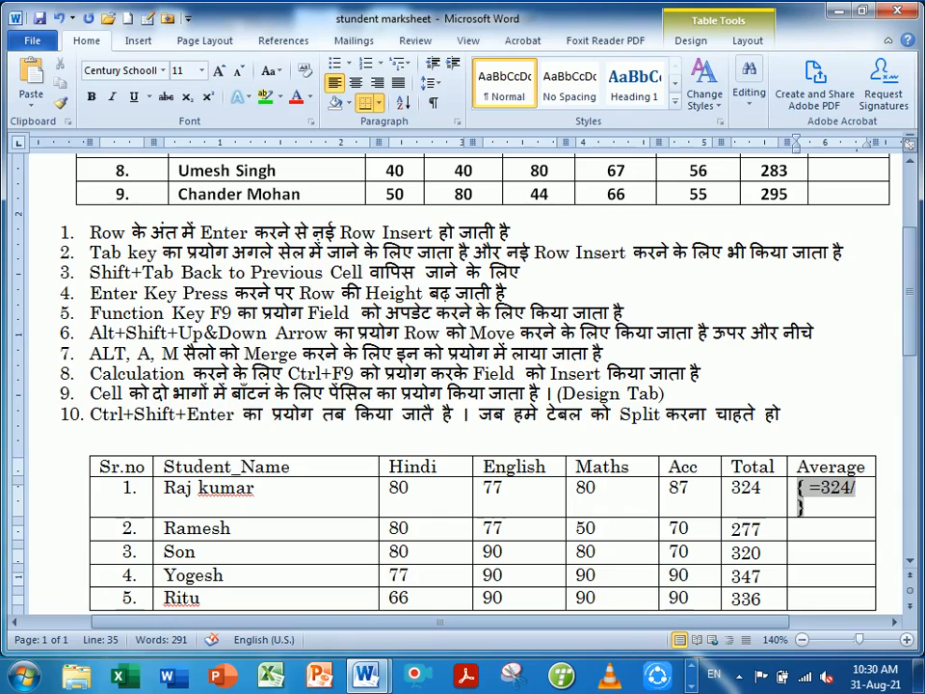
type("4")
key("Right")
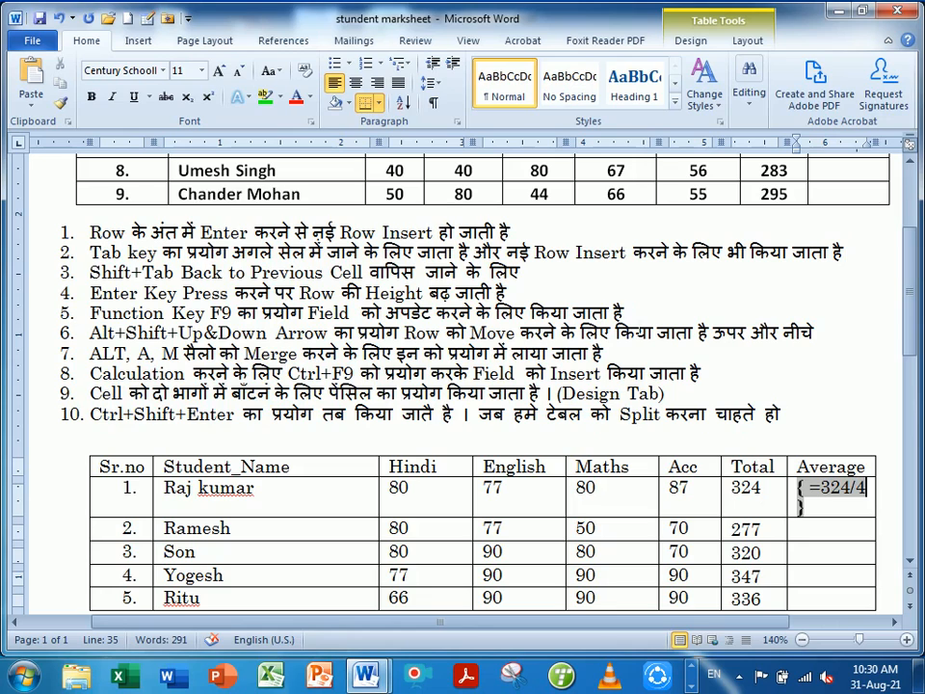
key("F9")
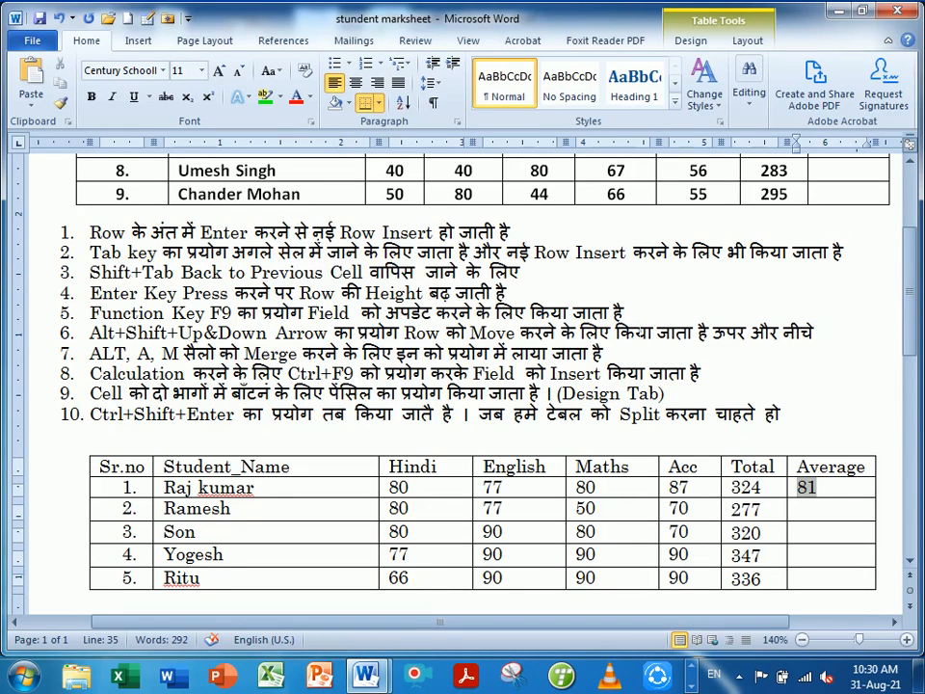
Insert a calculation field with =277/4 in row 2's Average cell and update it.
key("Down")
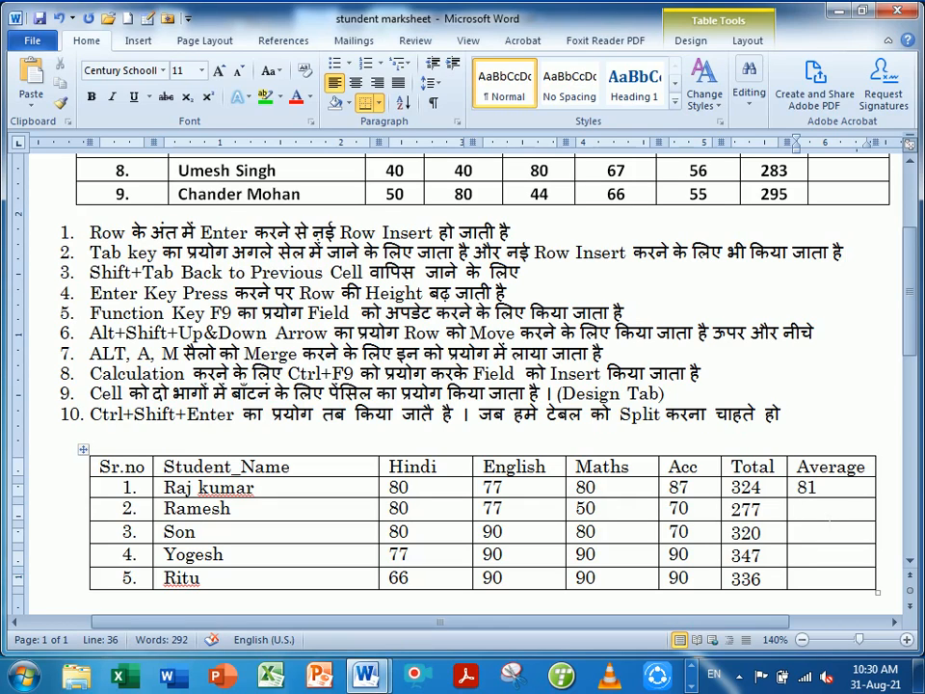
key("ctrl+F9")
type("=")
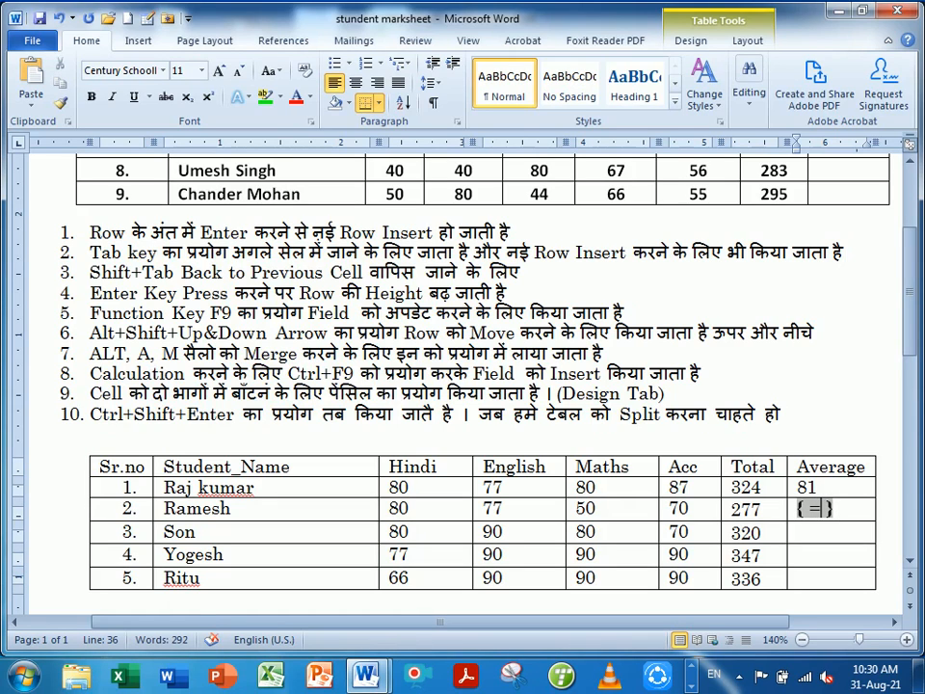
type("277")
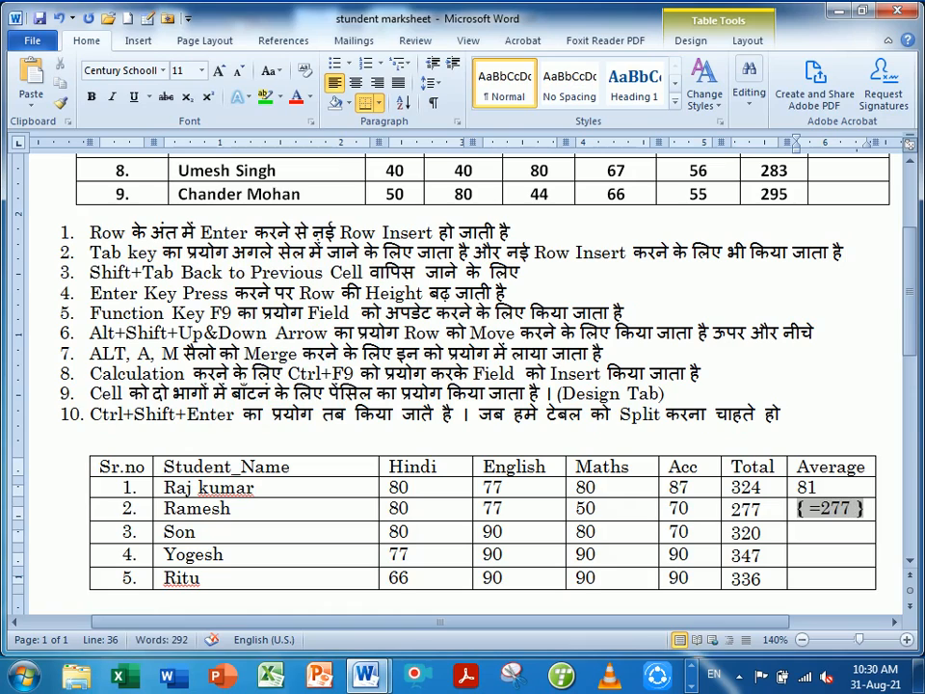
type("/4")
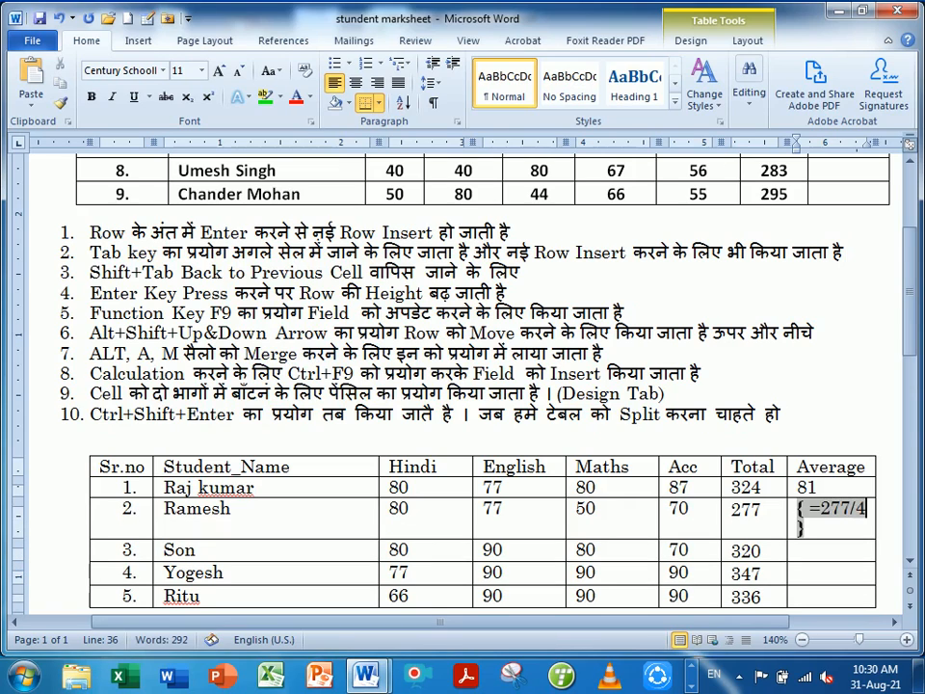
key("F9")
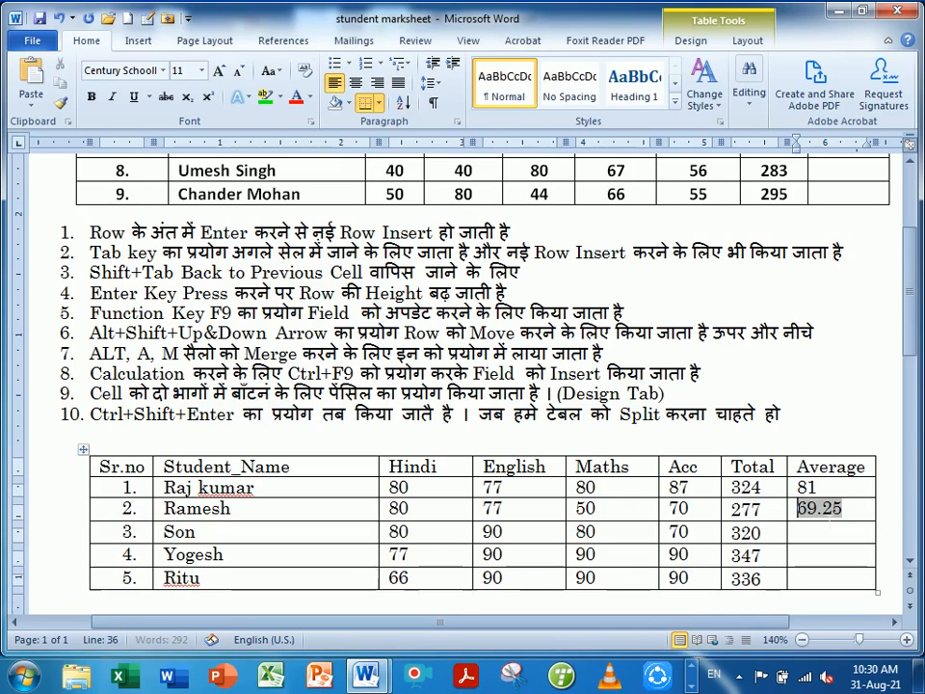
left_click(834, 534)
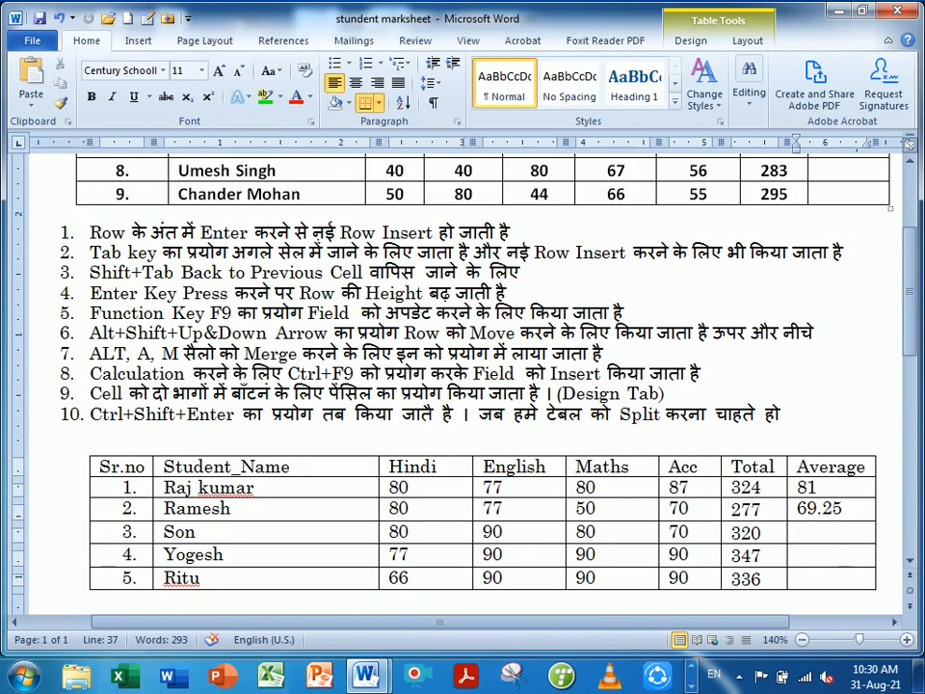
left_click(750, 42)
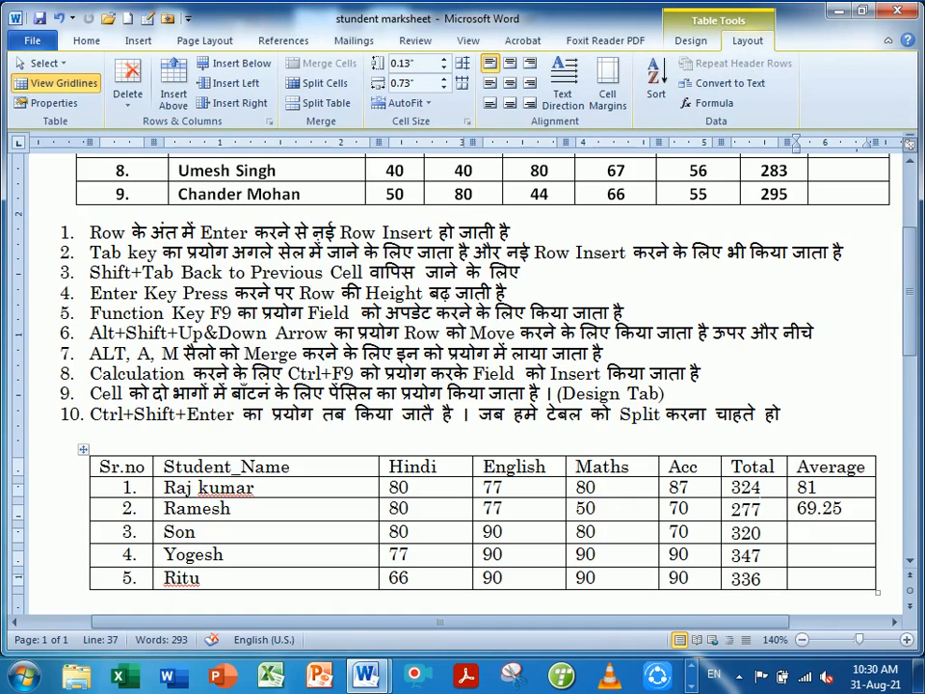
left_click_drag(746, 488, 754, 578)
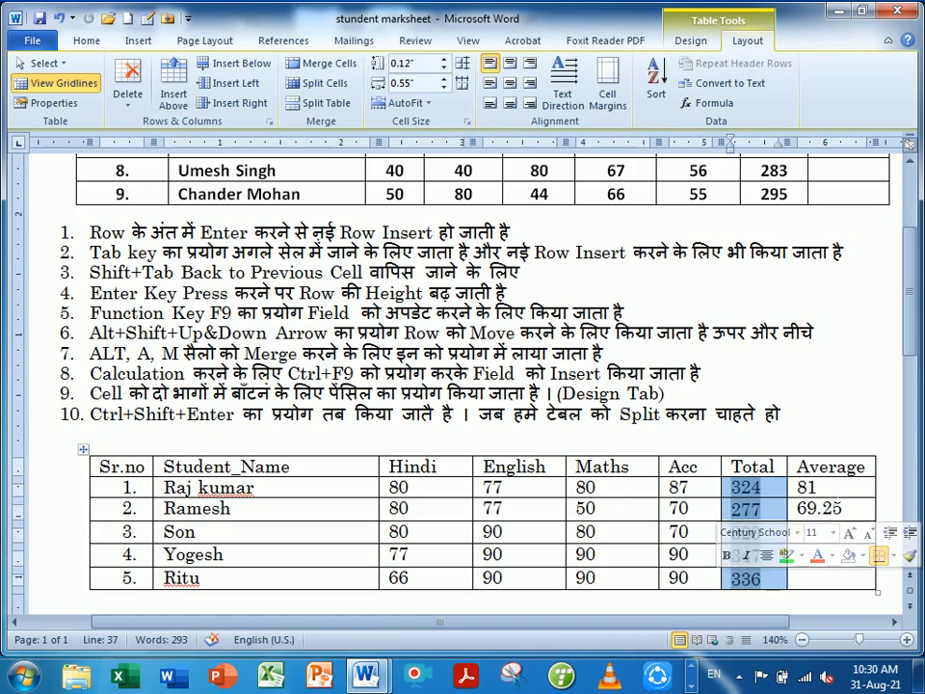
left_click_drag(835, 492, 833, 582)
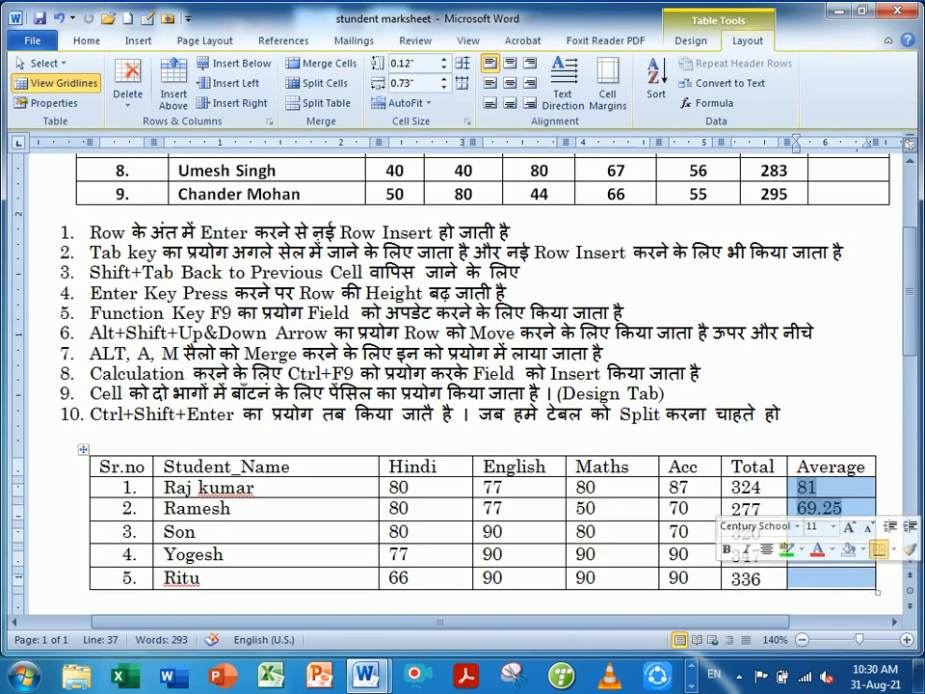
Insert a calculation field with =320/4 in row 3's Average cell and update it.
left_click(848, 495)
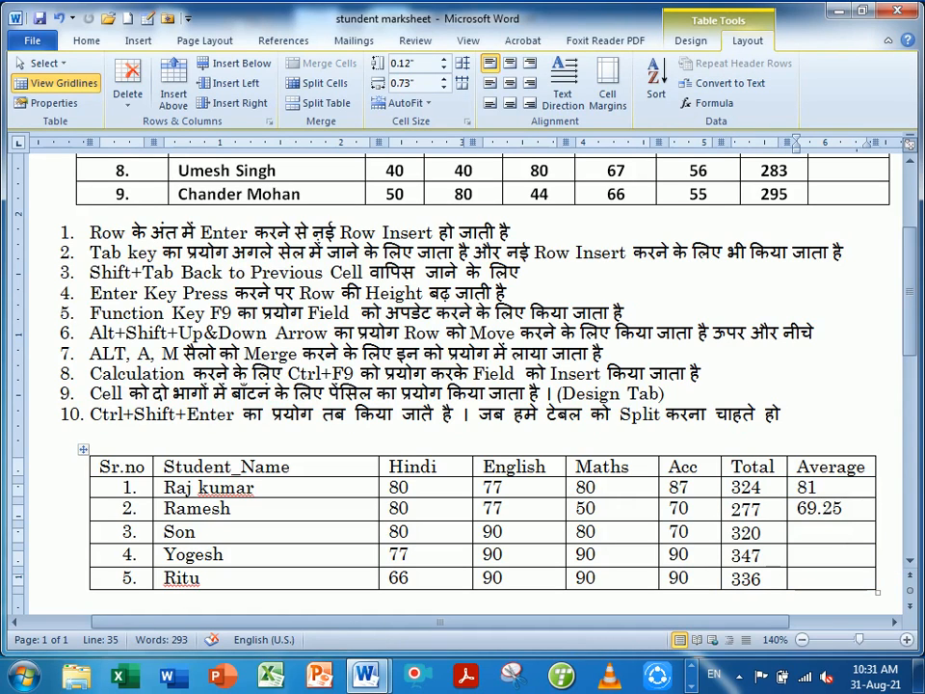
key("Down")
key("Down")
key("ctrl+F9")
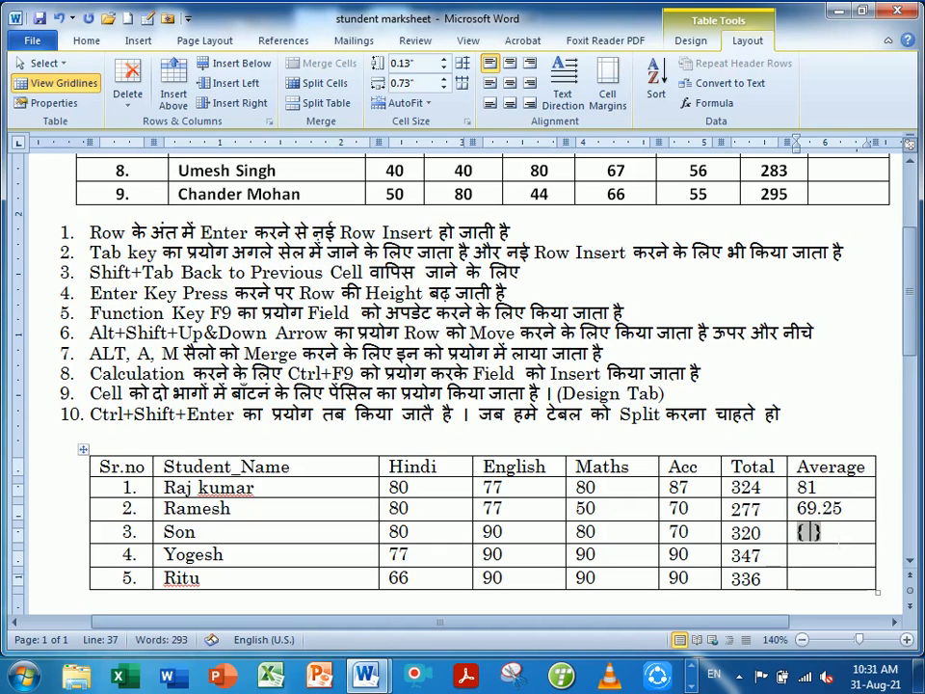
type("= ")
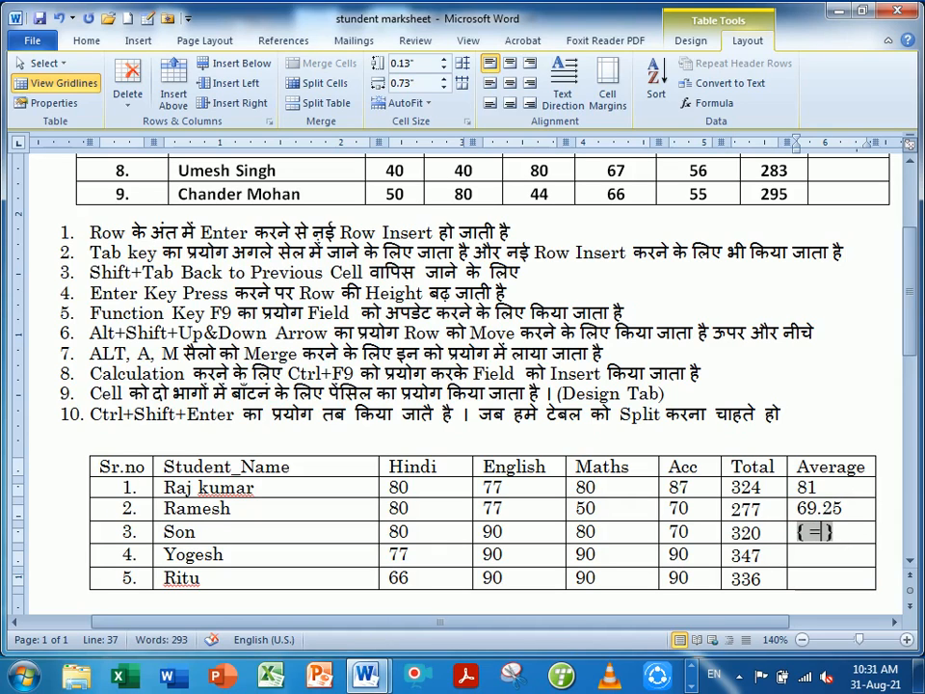
type("320/")
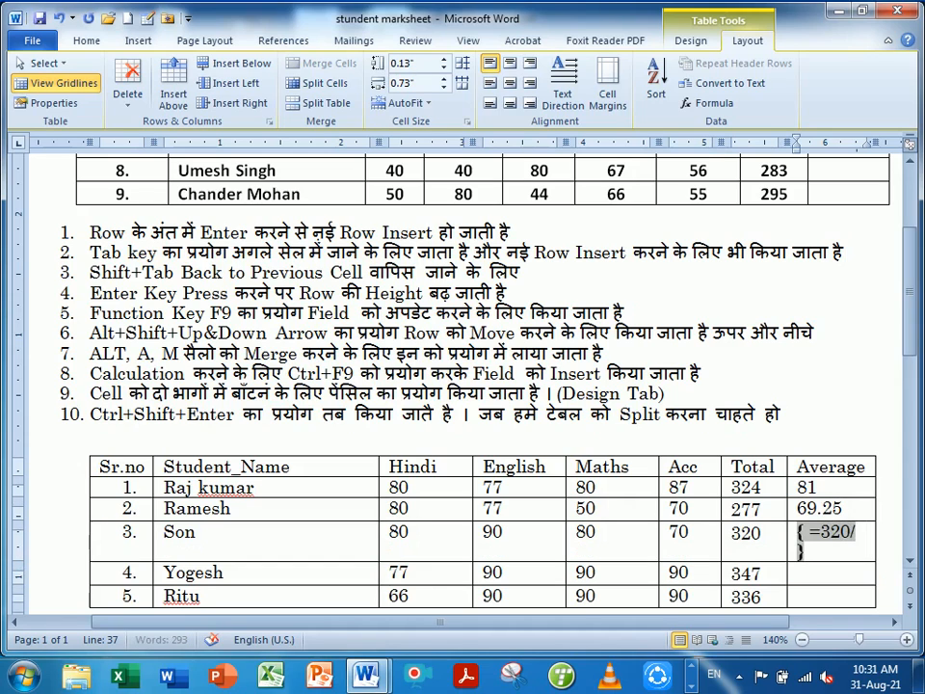
type("4")
key("F9")
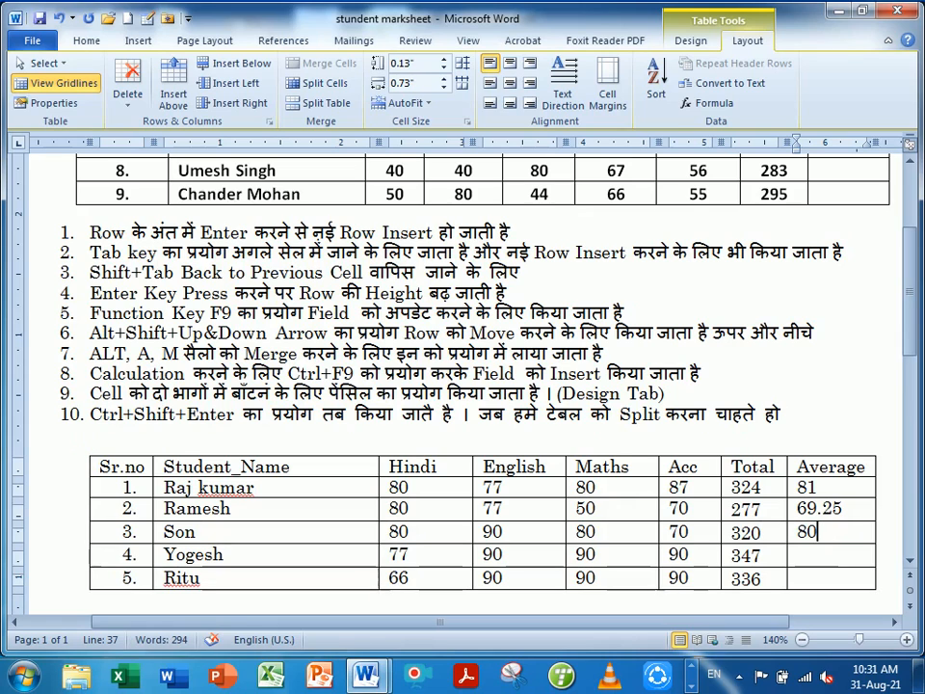
Review the fifth tip on updating fields and the eighth tip on inserting calculation fields.
left_click_drag(89, 313, 655, 318)
left_click(655, 318)
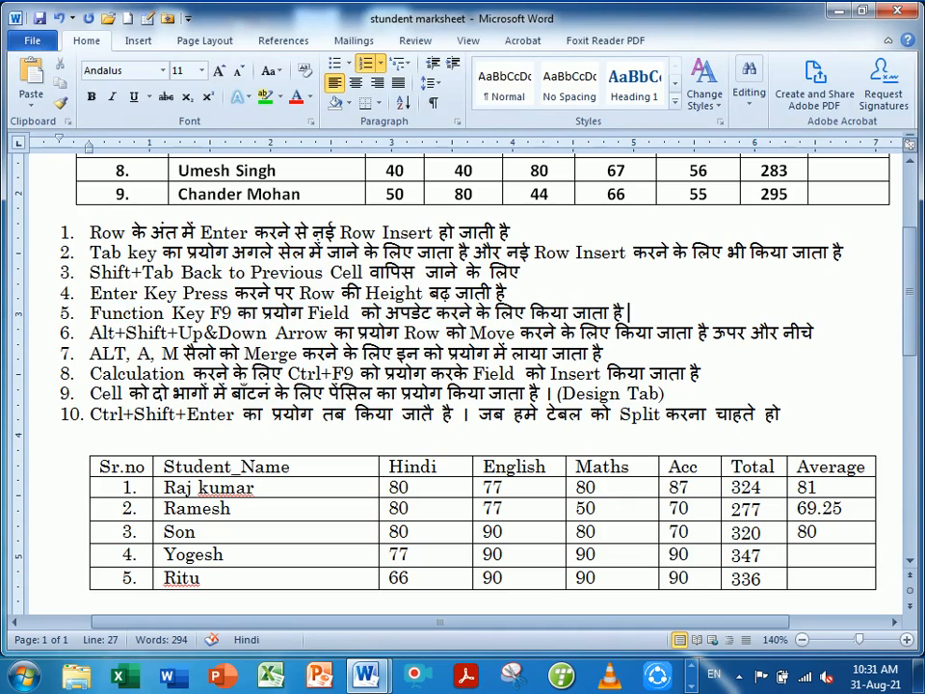
left_click_drag(90, 372, 702, 381)
left_click(740, 387)
left_click(777, 494)
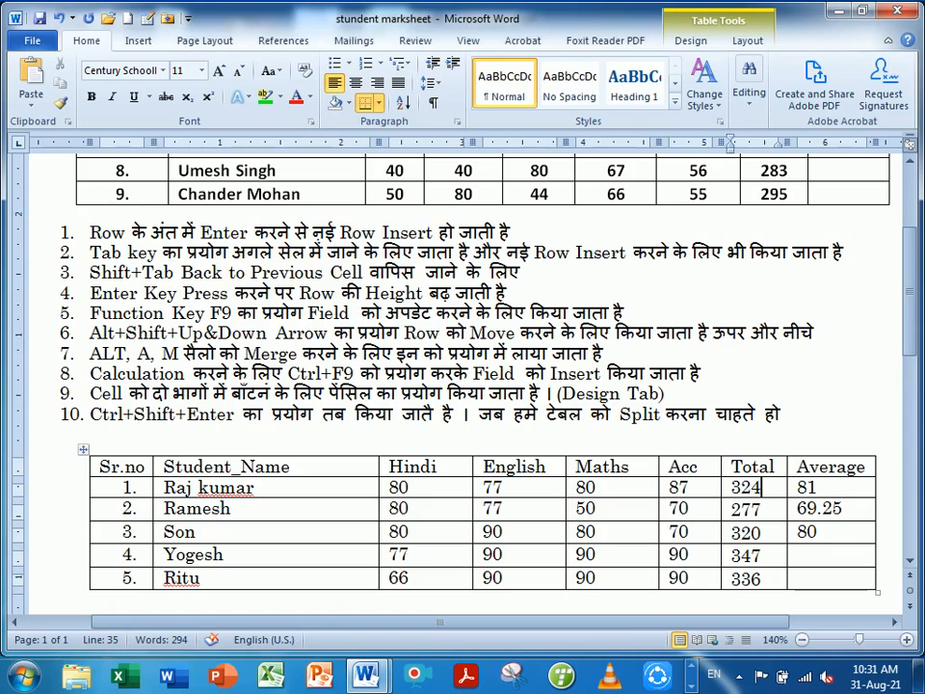
Review row 1's subject marks, the ten table tips, and the options for selecting a cell, column, row or table.
left_click_drag(396, 488, 689, 488)
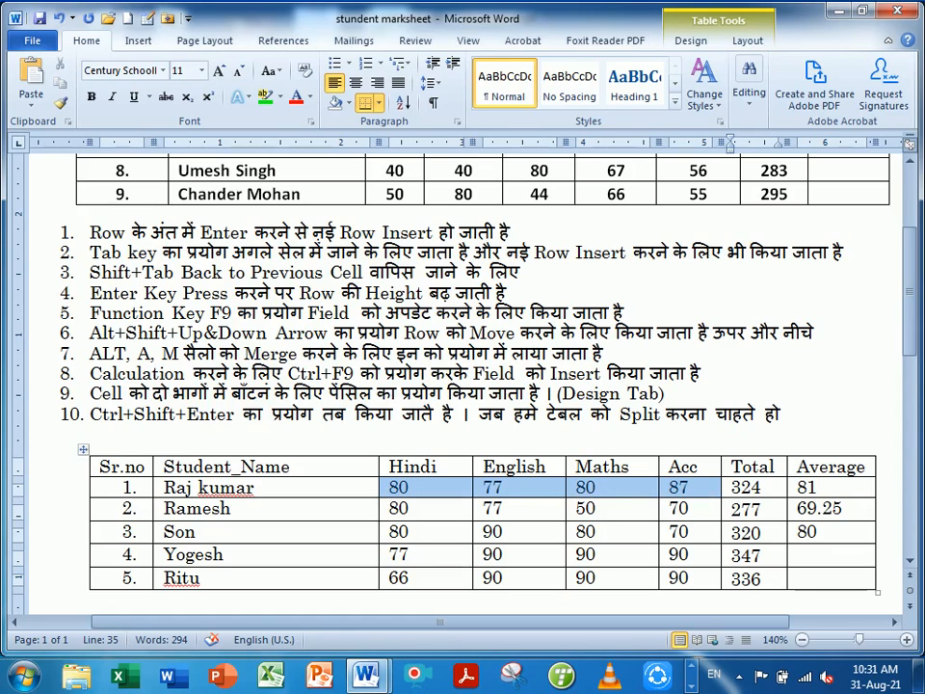
left_click(687, 508)
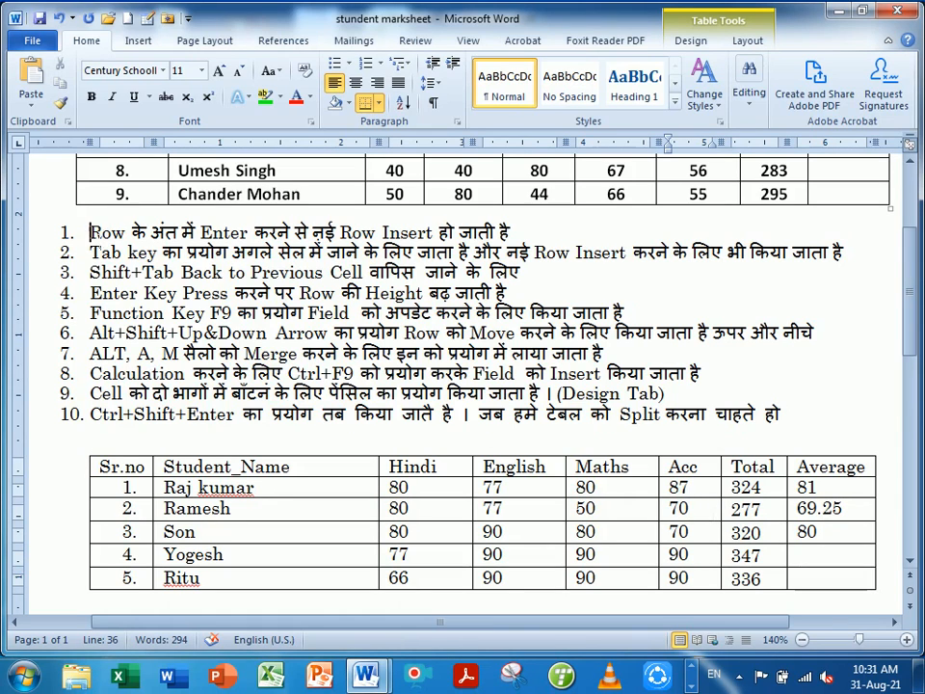
left_click_drag(73, 232, 32, 433)
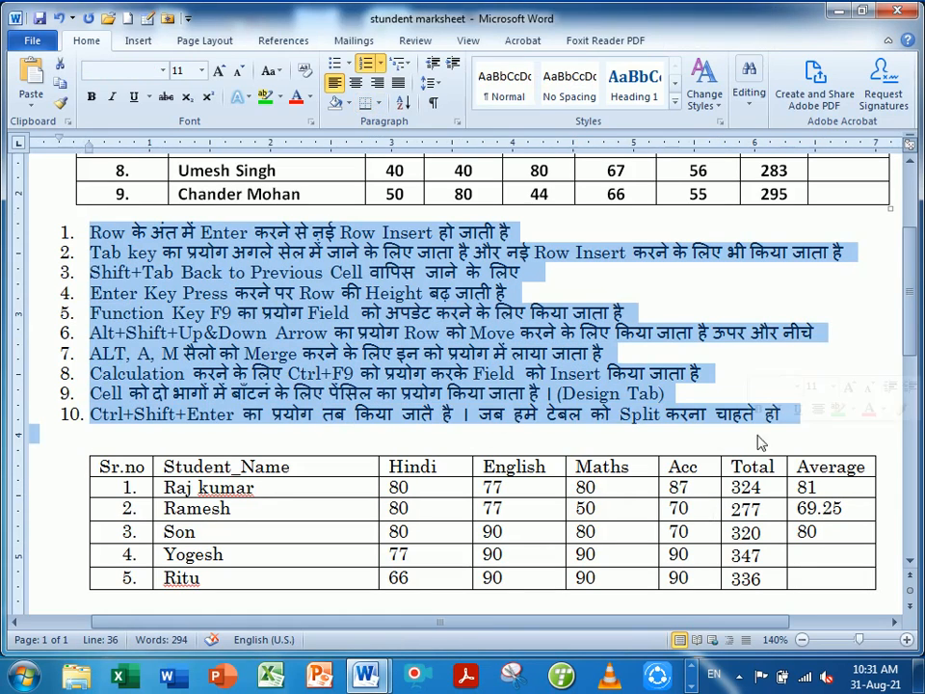
left_click(790, 414)
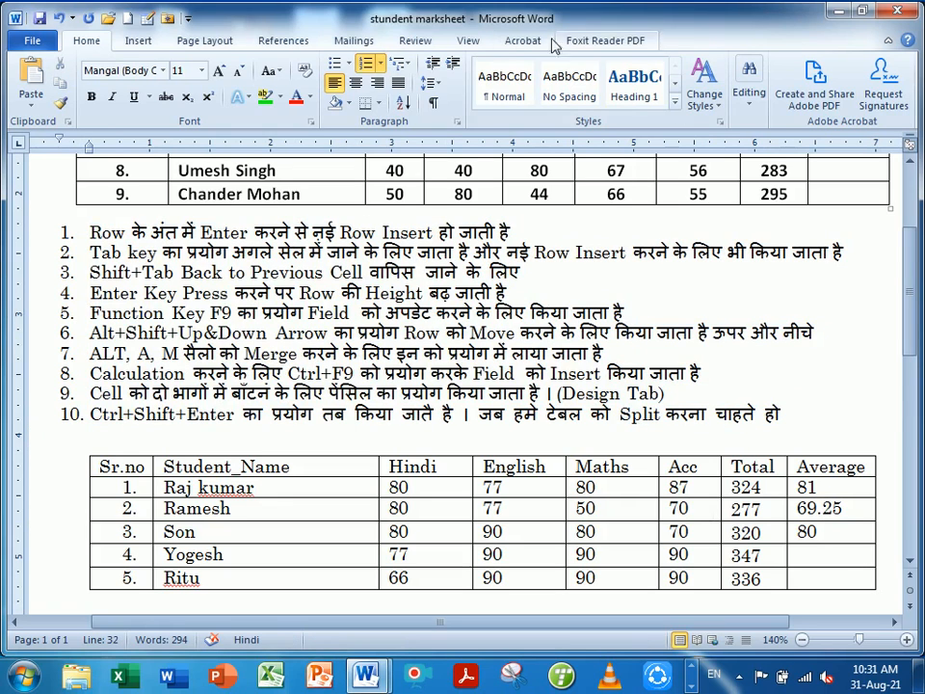
left_click(541, 514)
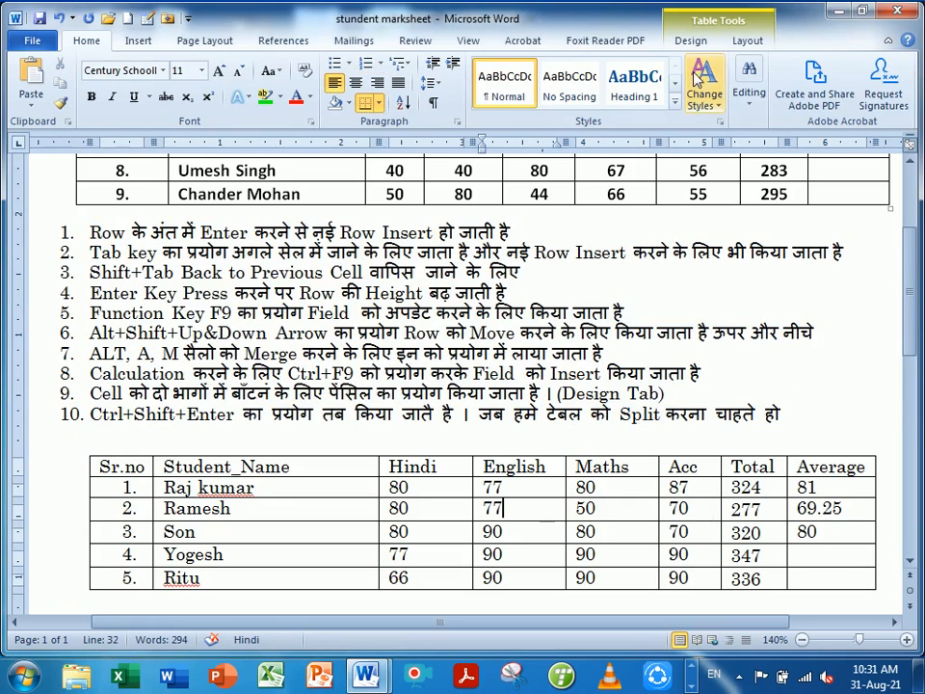
left_click(747, 40)
left_click(44, 62)
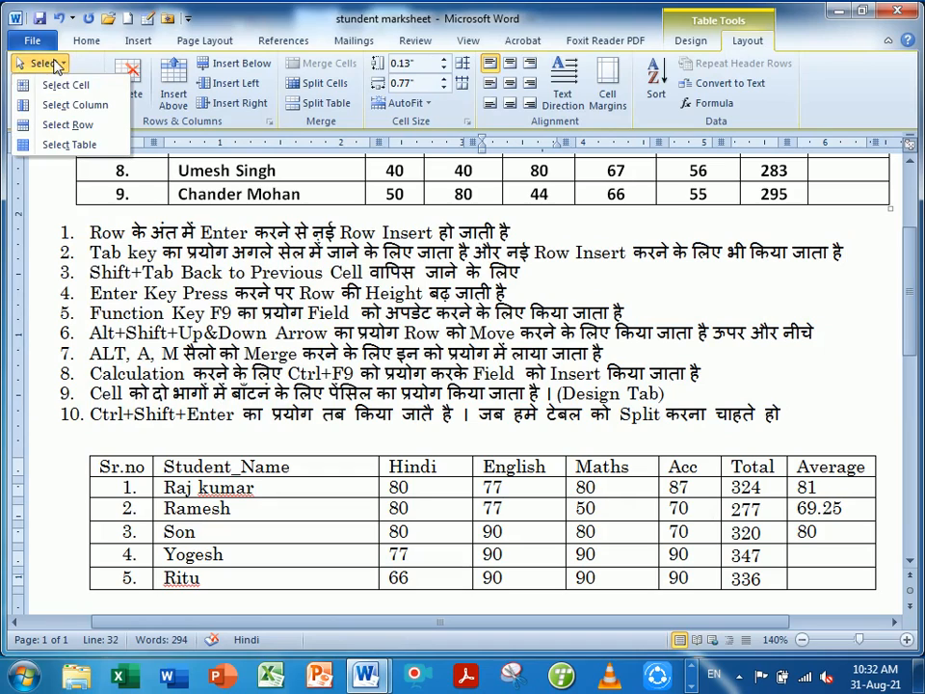
left_click(488, 520)
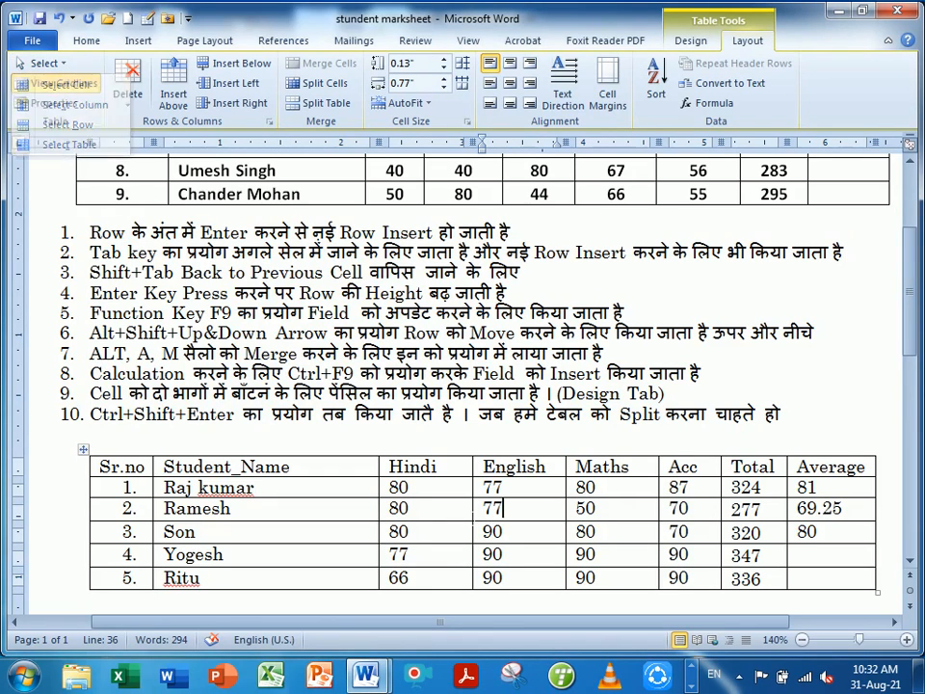
left_click(410, 507)
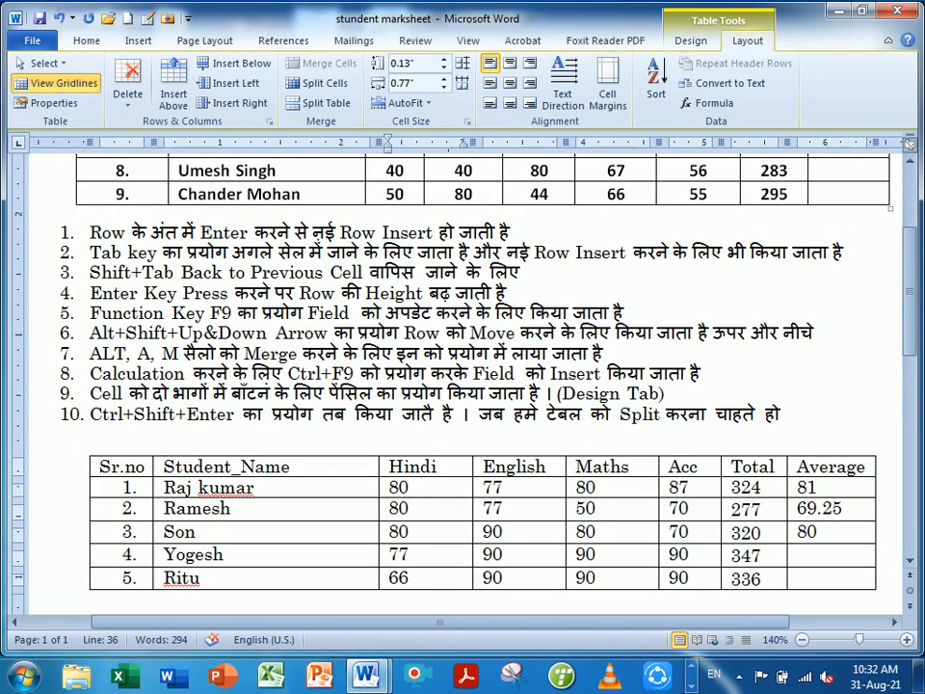
left_click(64, 64)
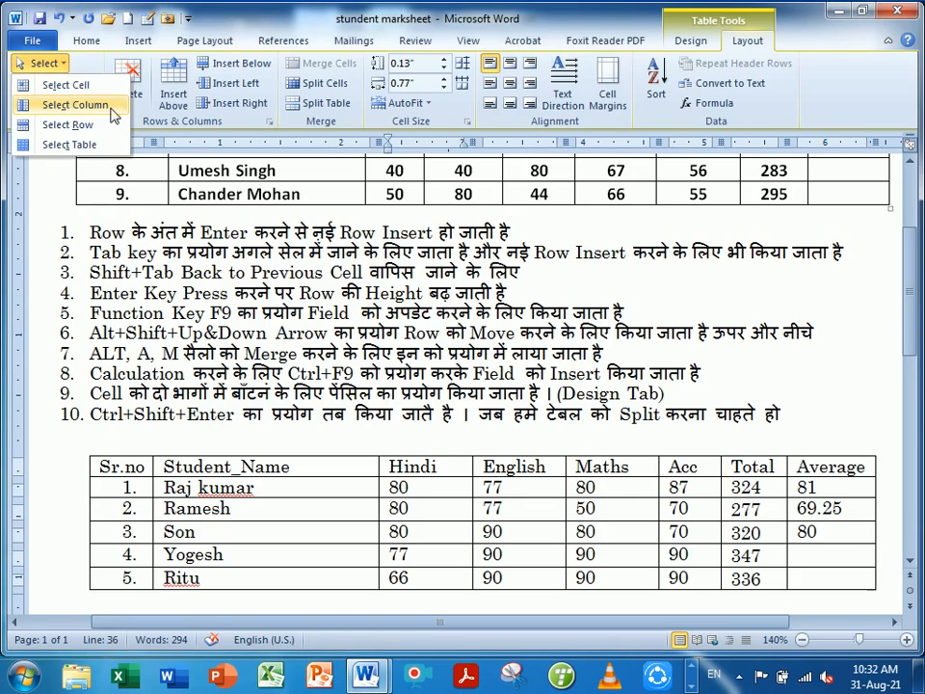
left_click(538, 518)
Make the entire Hindi column, including its header, bold in the lower marksheet table.
left_click_drag(446, 474, 437, 583)
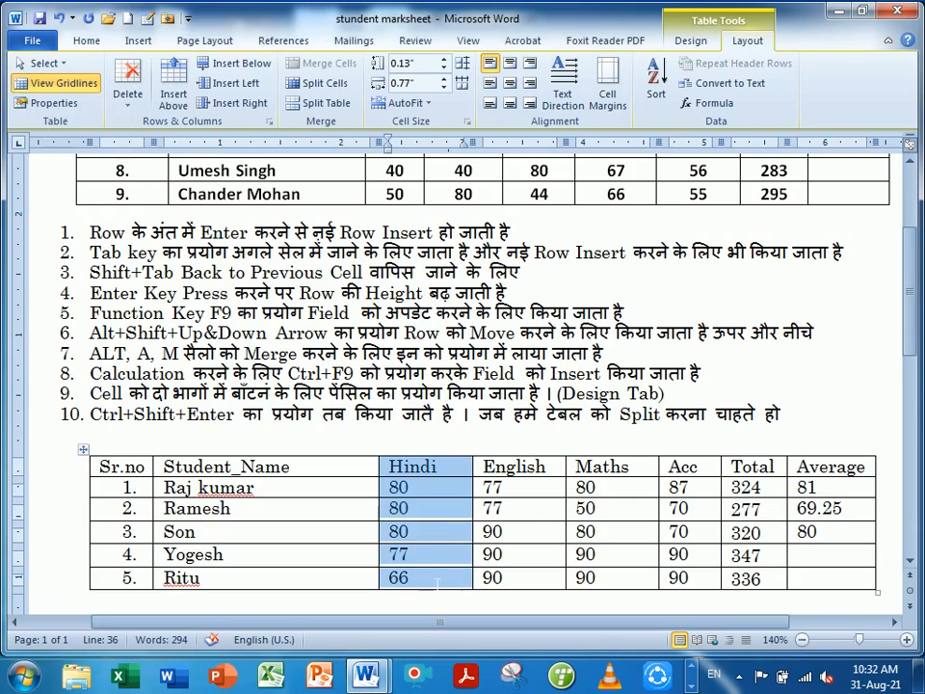
left_click(437, 553)
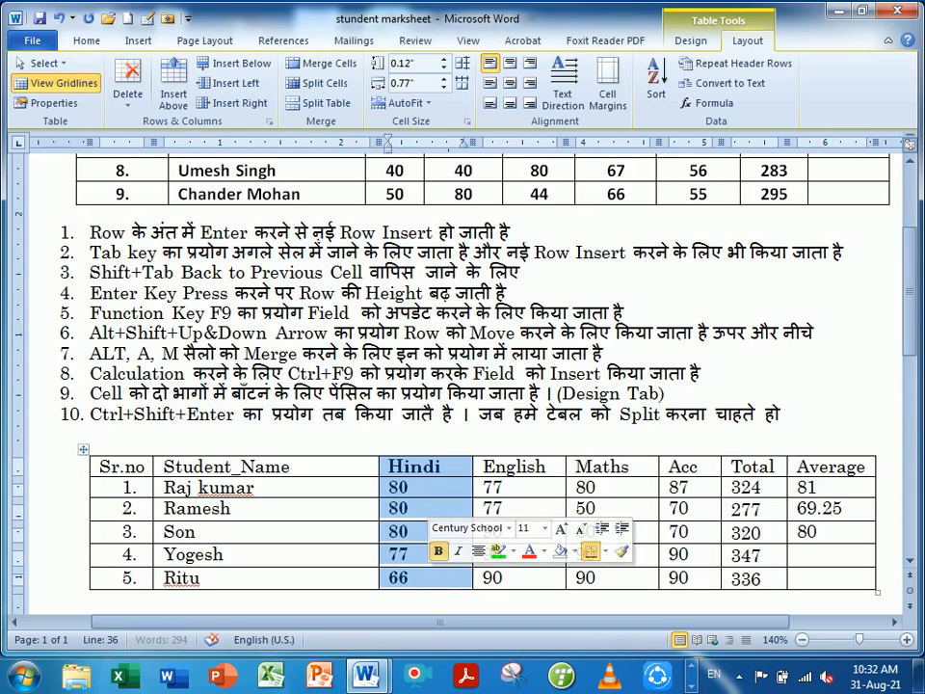
left_click(409, 507)
Delete the whole English column from the lower marksheet table and undo the deletion.
left_click_drag(252, 510, 849, 516)
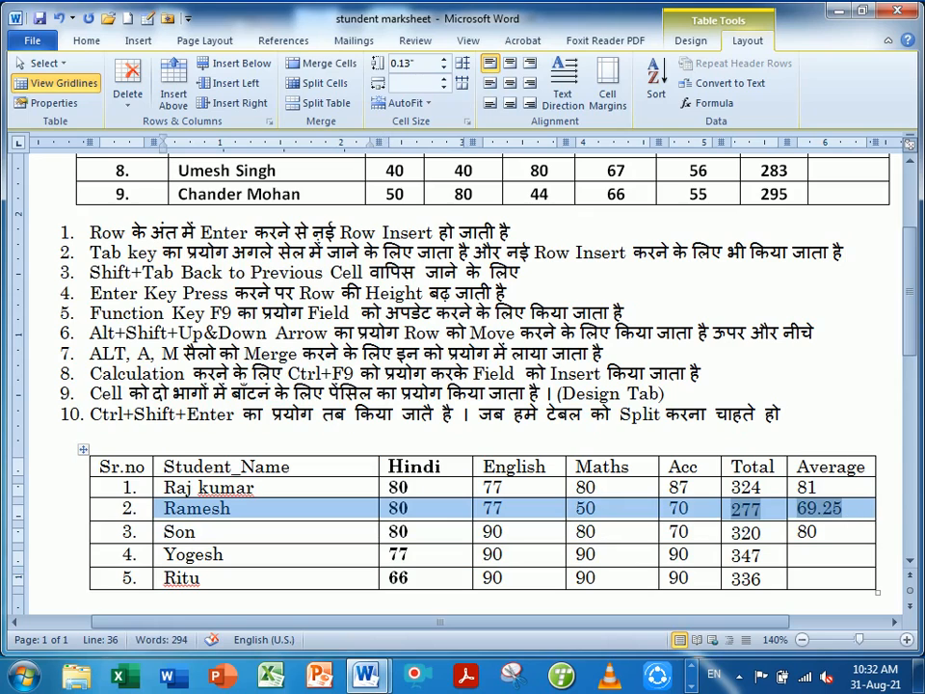
left_click_drag(513, 467, 513, 581)
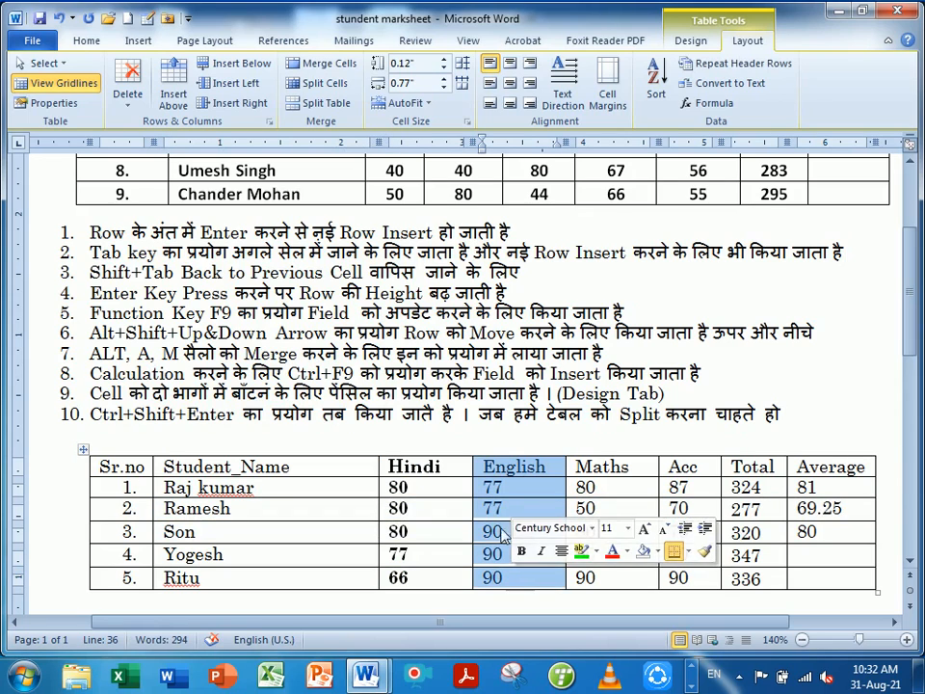
left_click(496, 531)
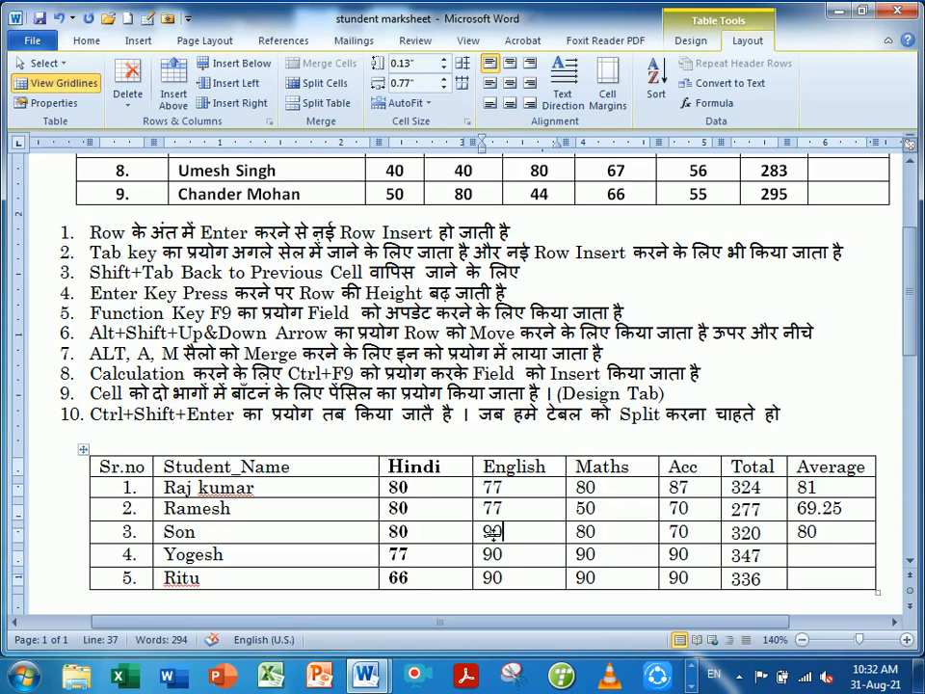
left_click(63, 68)
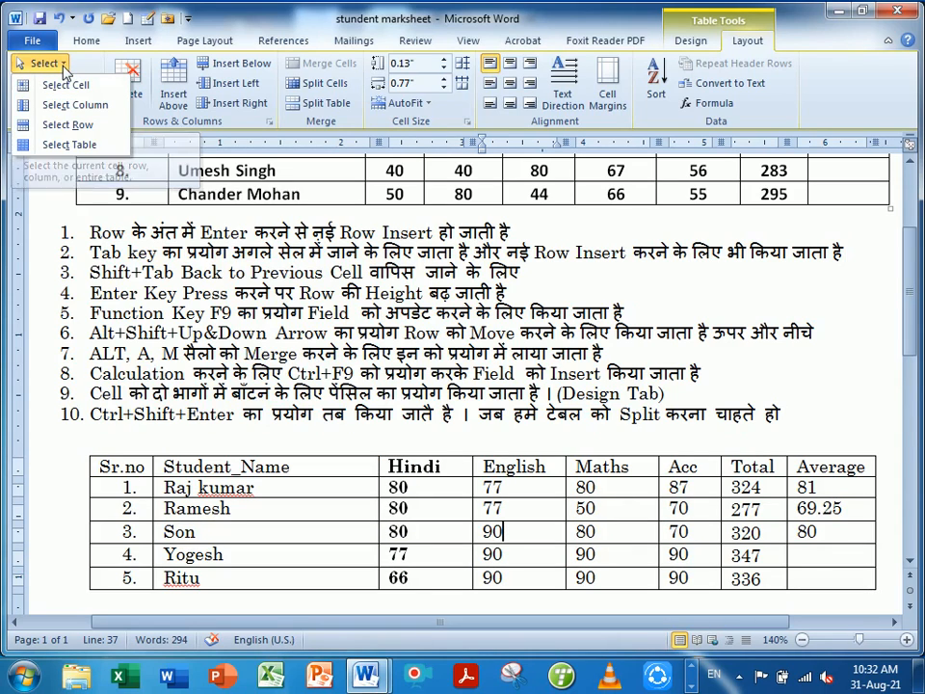
left_click(75, 106)
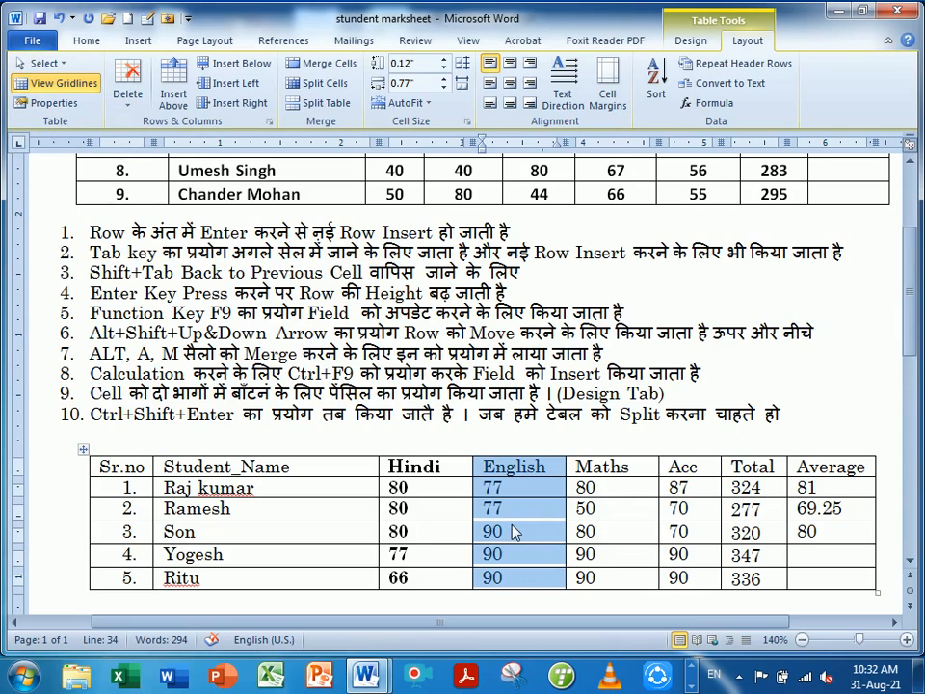
left_click(137, 108)
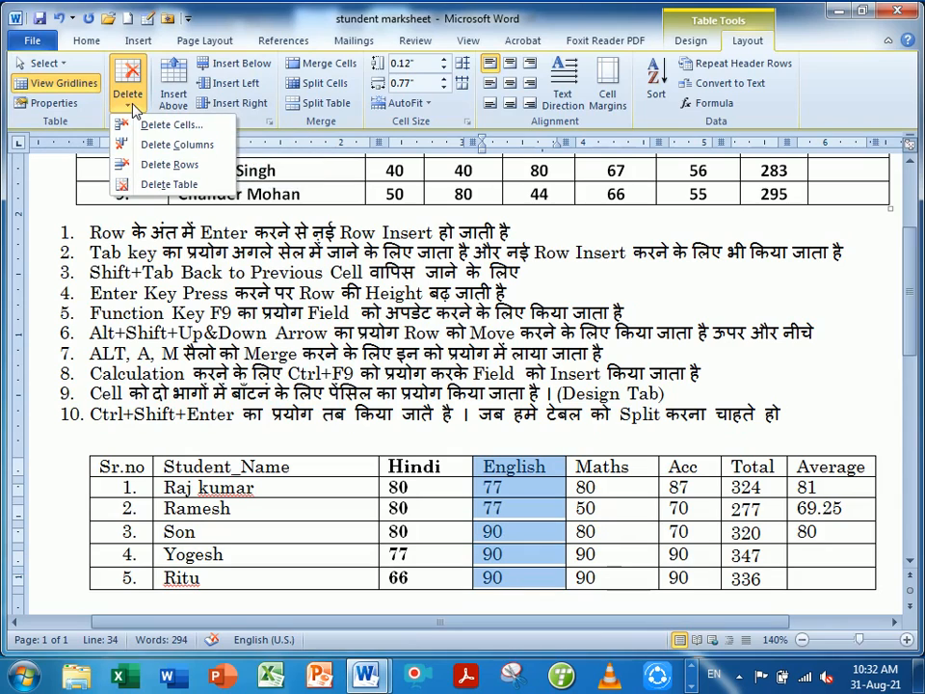
left_click(190, 150)
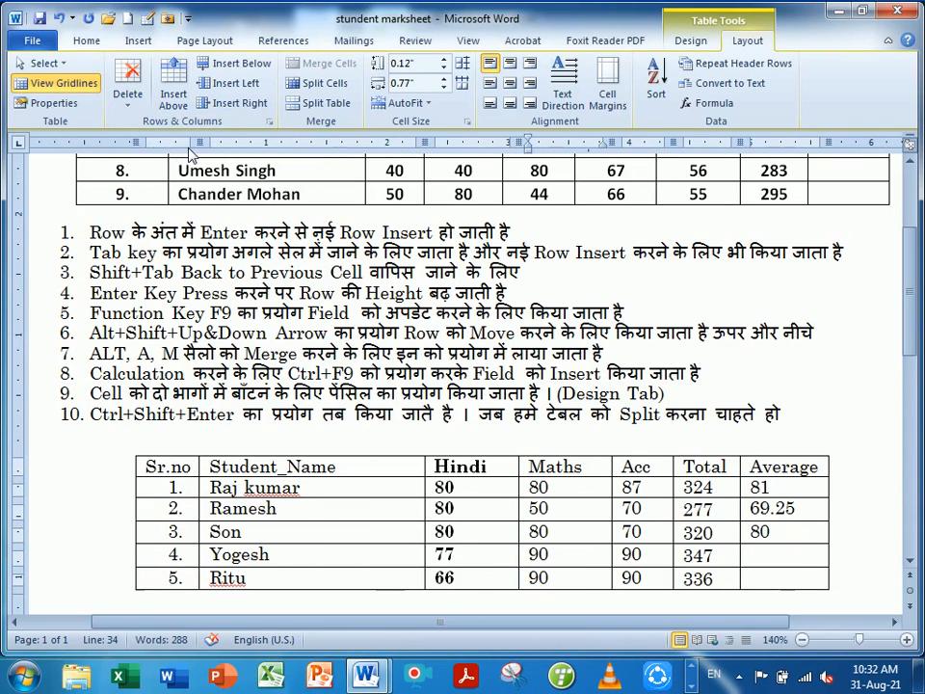
left_click(58, 19)
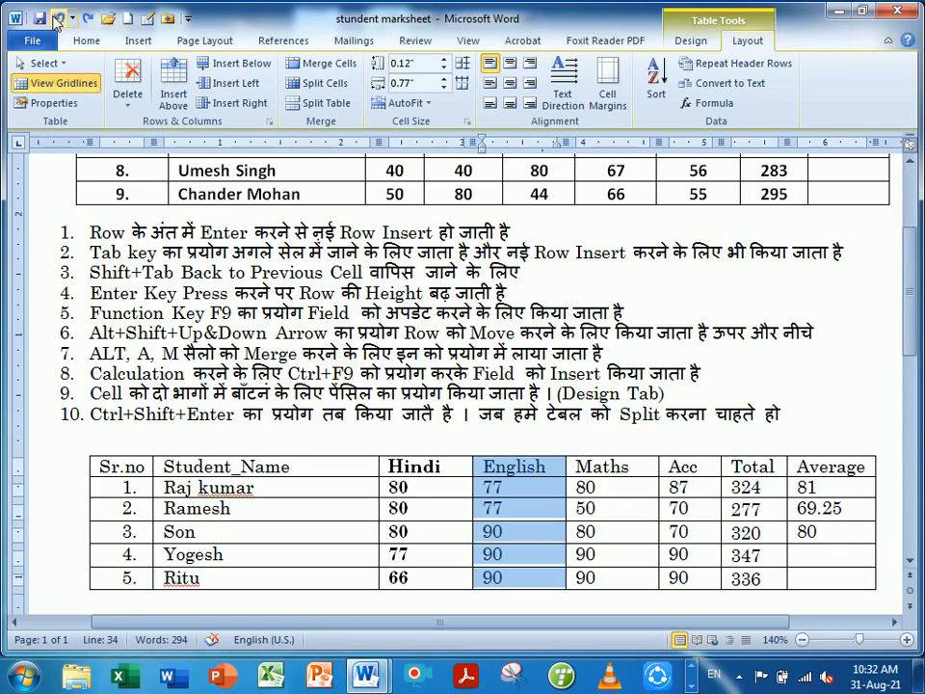
Insert an empty row directly below row 1 from the end of that row, as the first tip describes.
left_click(210, 533)
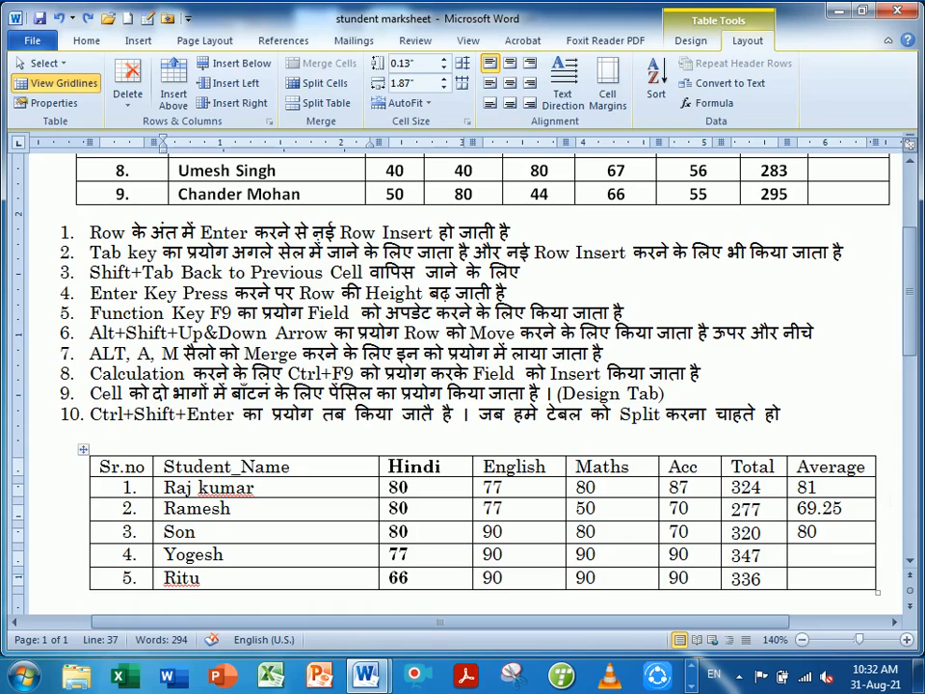
left_click(886, 488)
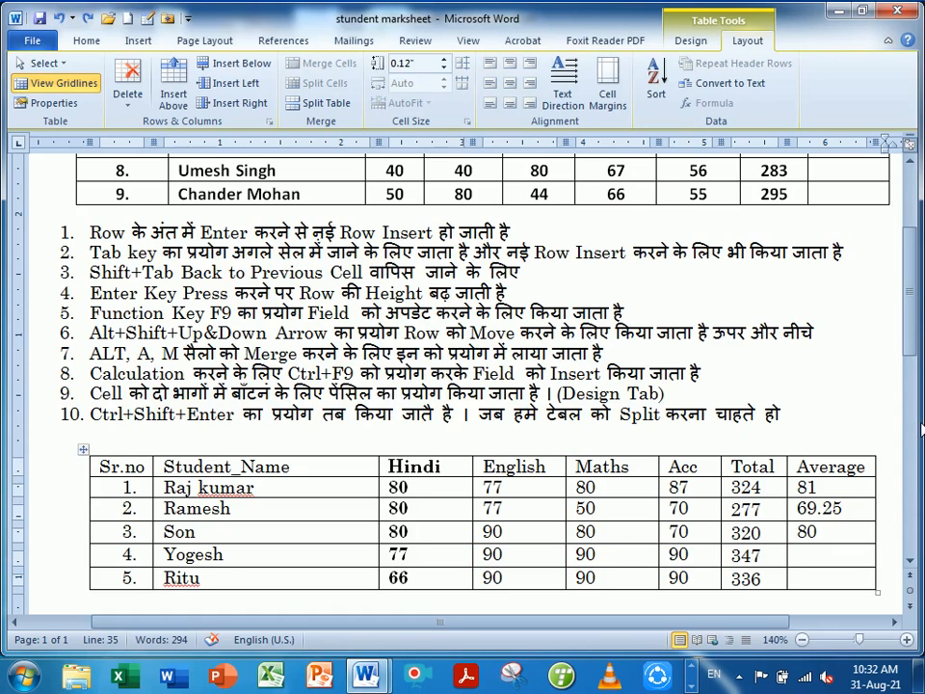
key("Return")
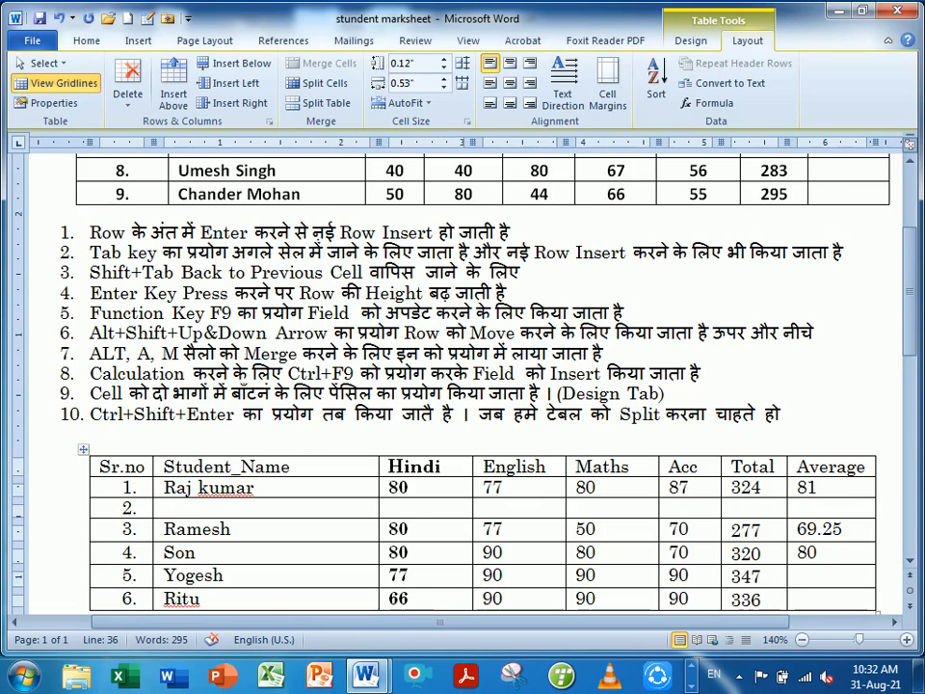
Select the empty second row of the marksheet table and delete it.
scroll(462, 385, "down", 1)
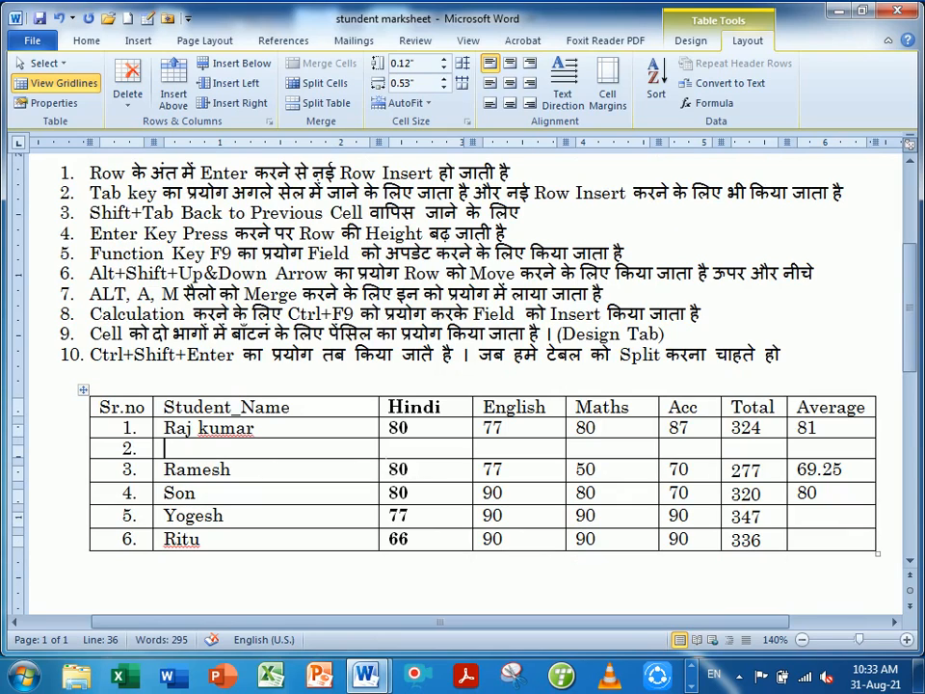
key("Tab")
left_click(45, 64)
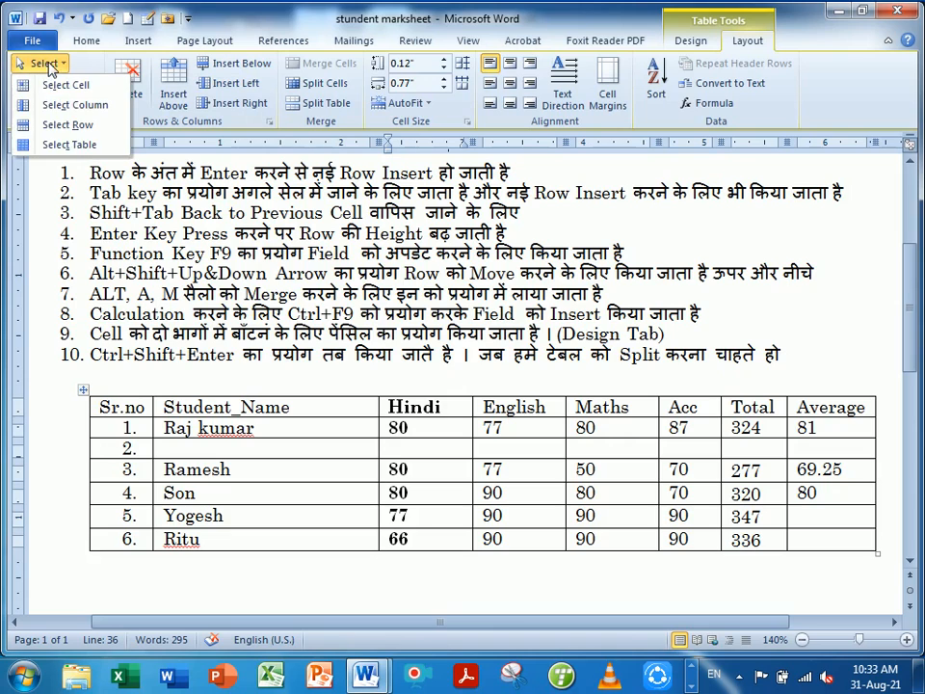
left_click(67, 125)
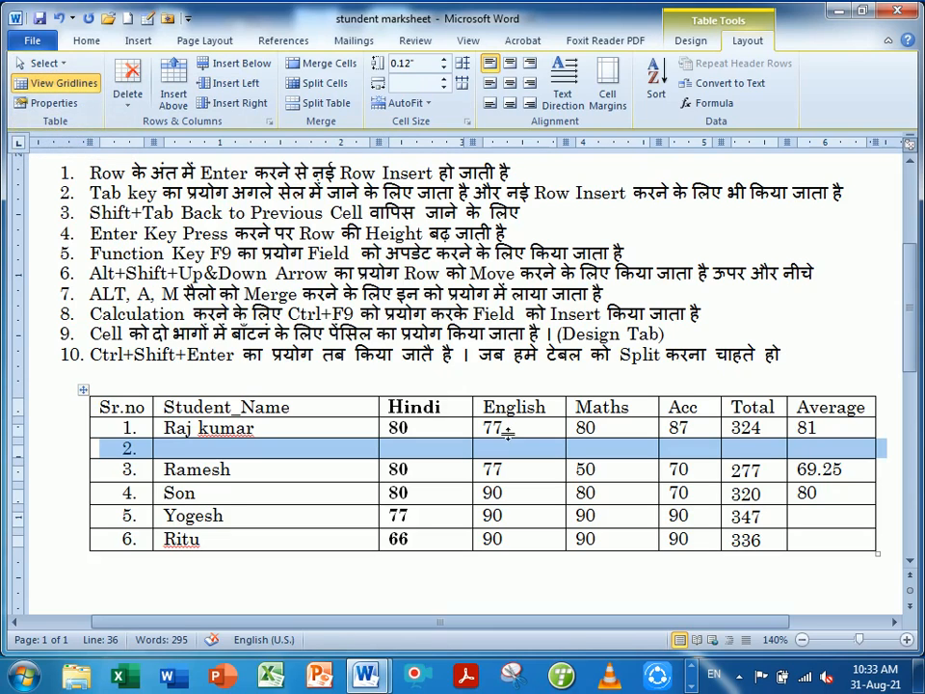
left_click(127, 85)
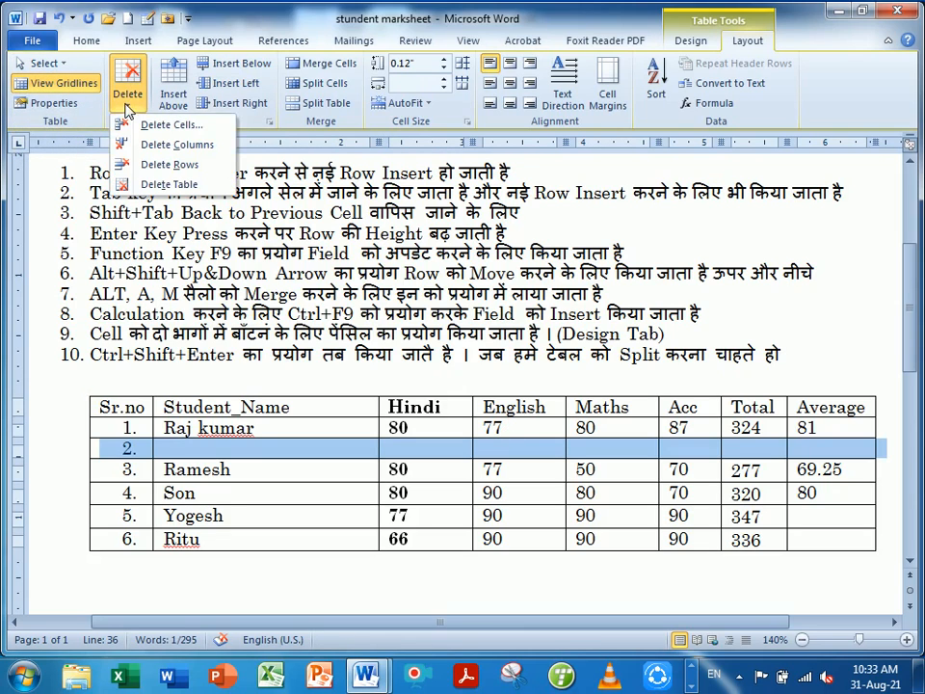
left_click(170, 164)
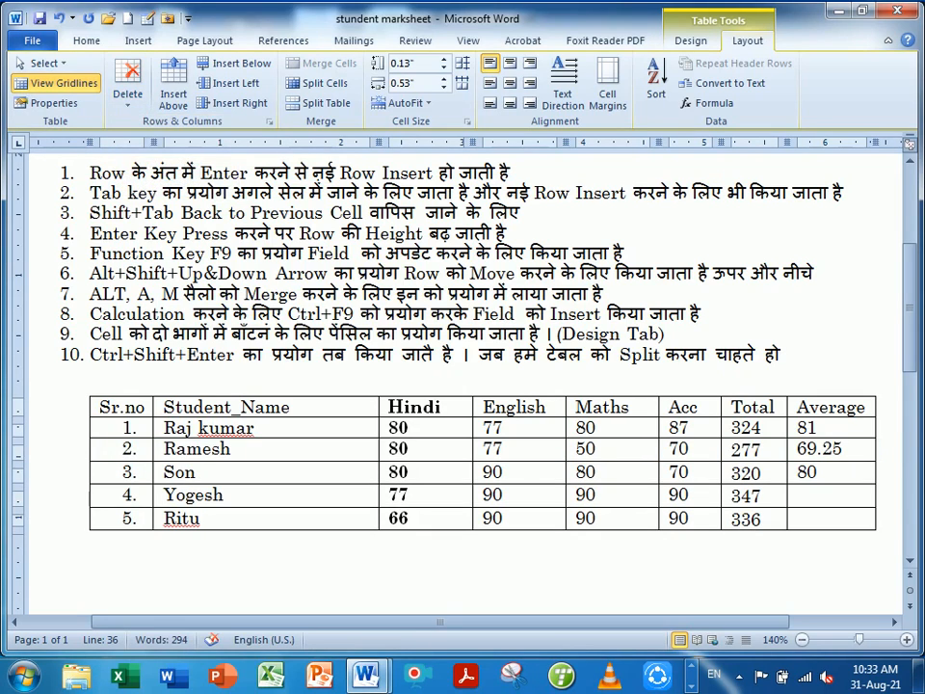
left_click(410, 449)
left_click(123, 113)
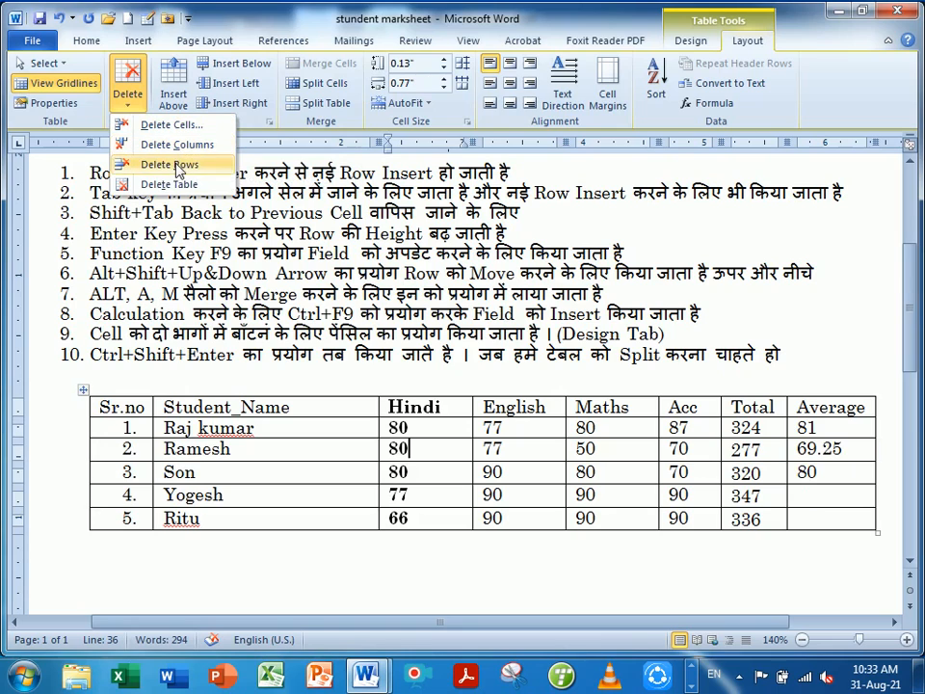
left_click(448, 450)
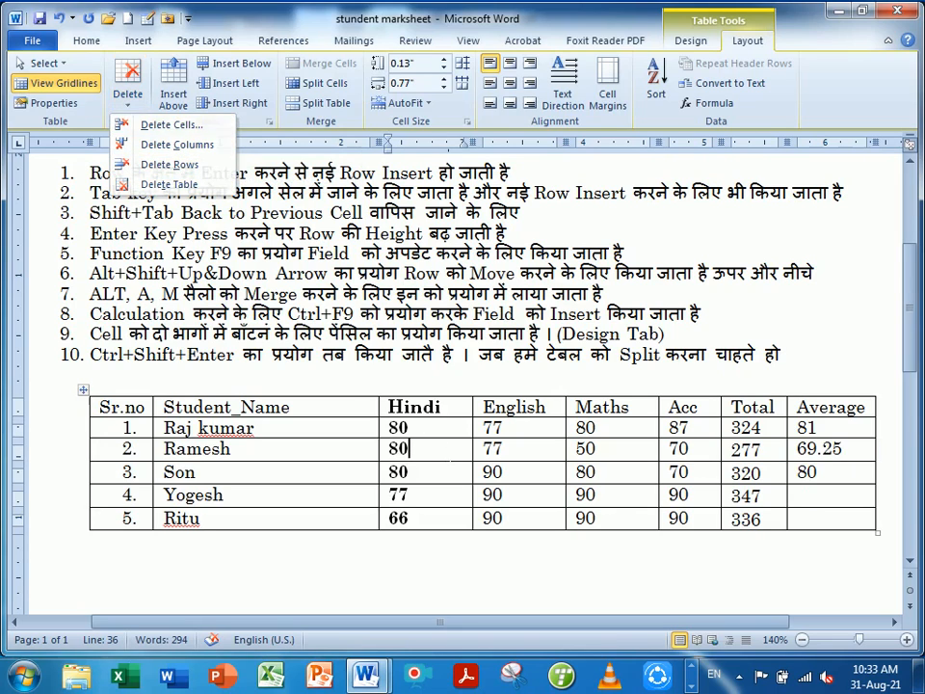
left_click(39, 63)
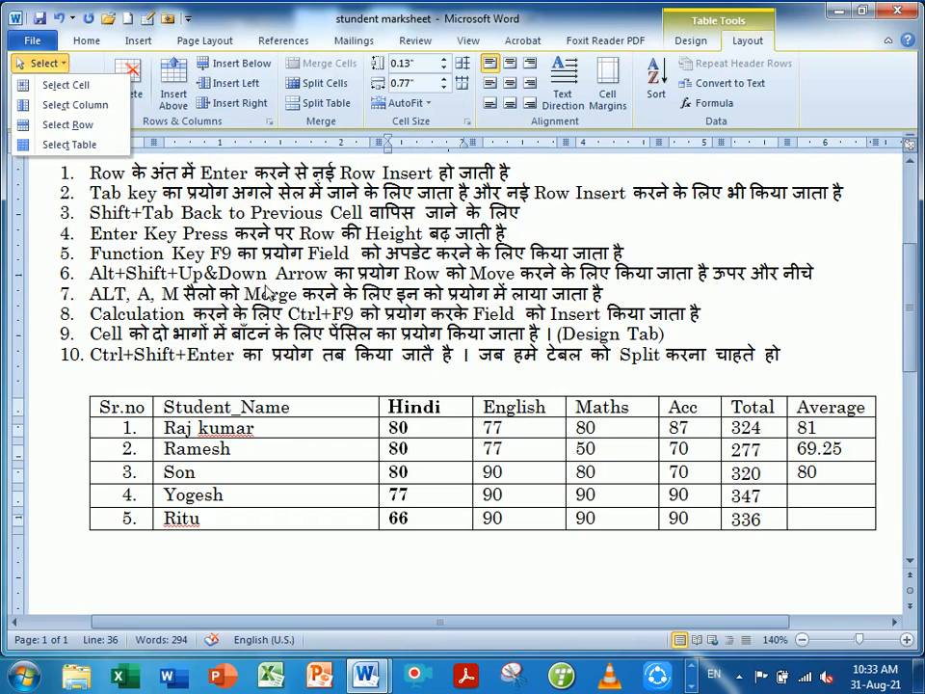
key("Escape")
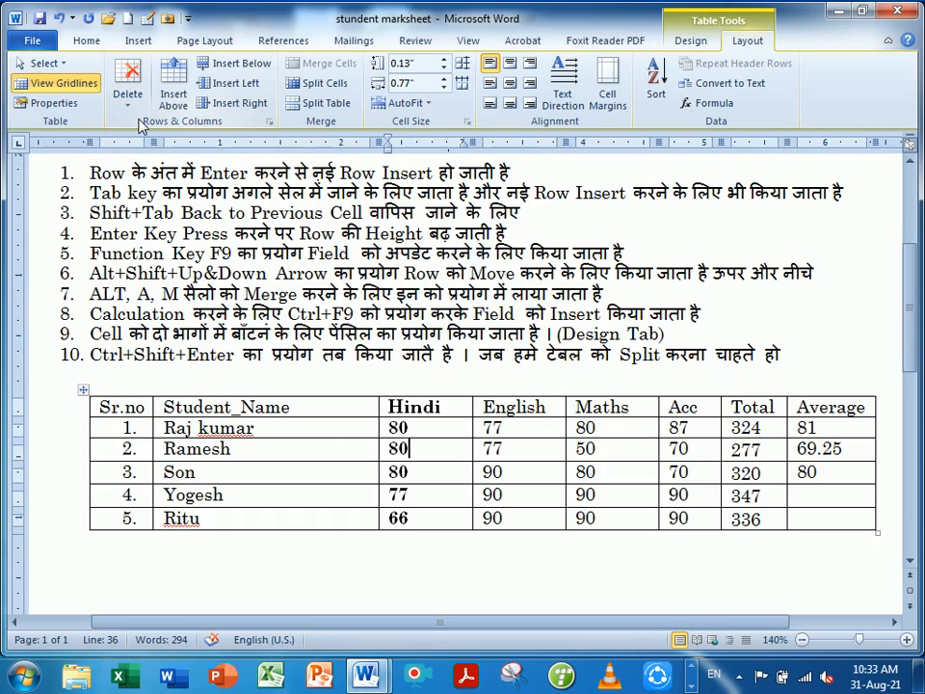
Specify a preferred width of 0.1 inches for the marksheet table in its table properties.
left_click(43, 102)
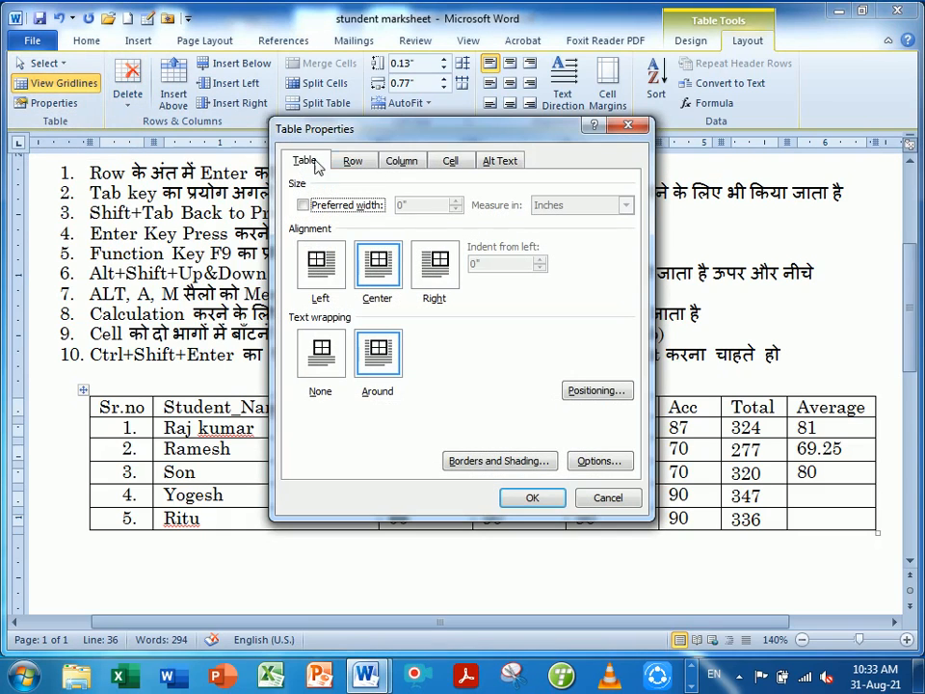
left_click(371, 207)
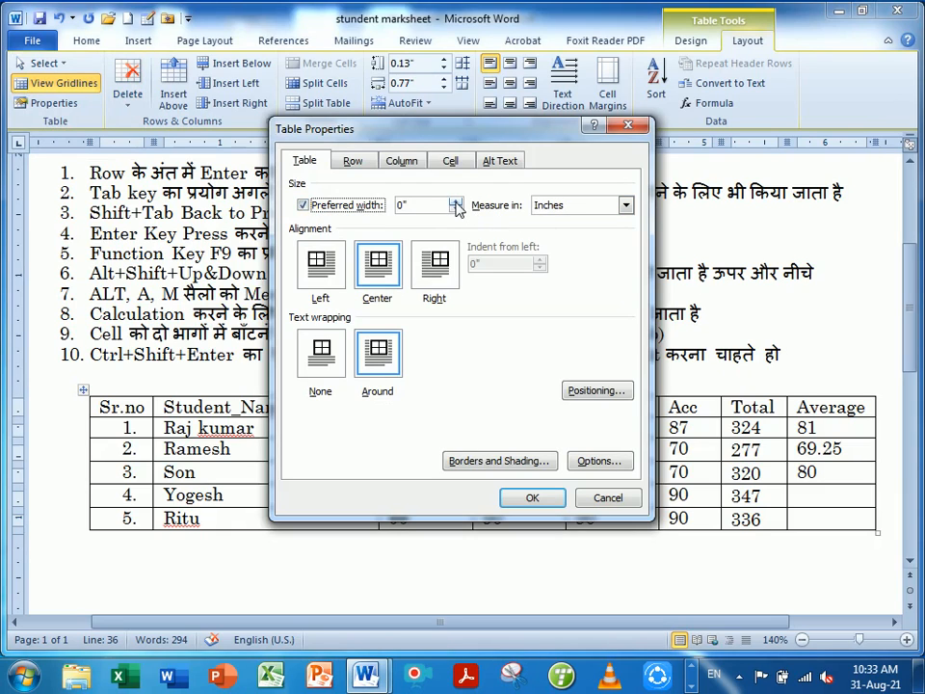
left_click(455, 202)
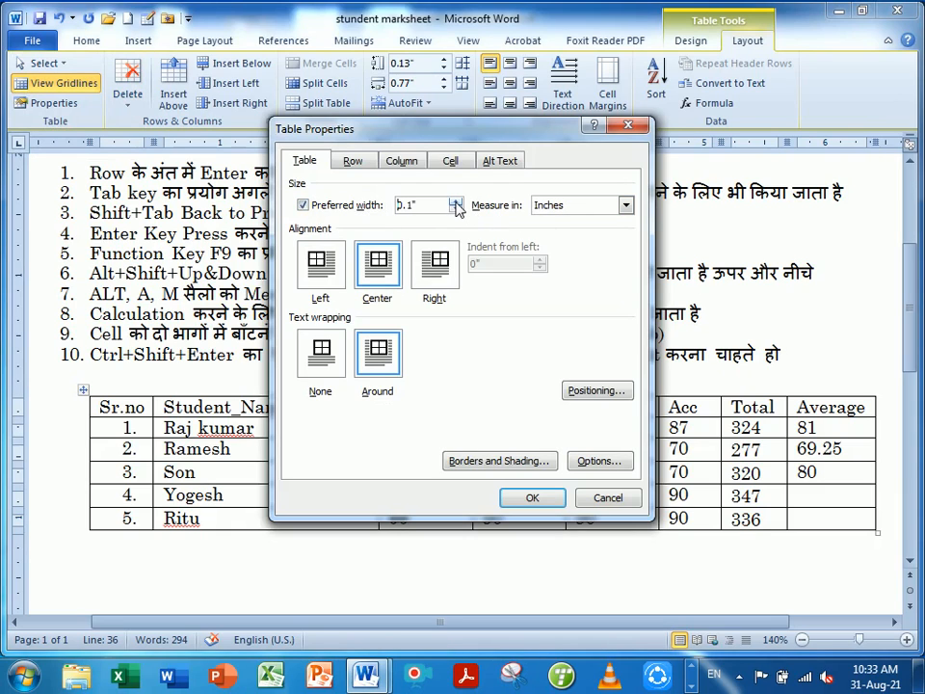
left_click(527, 498)
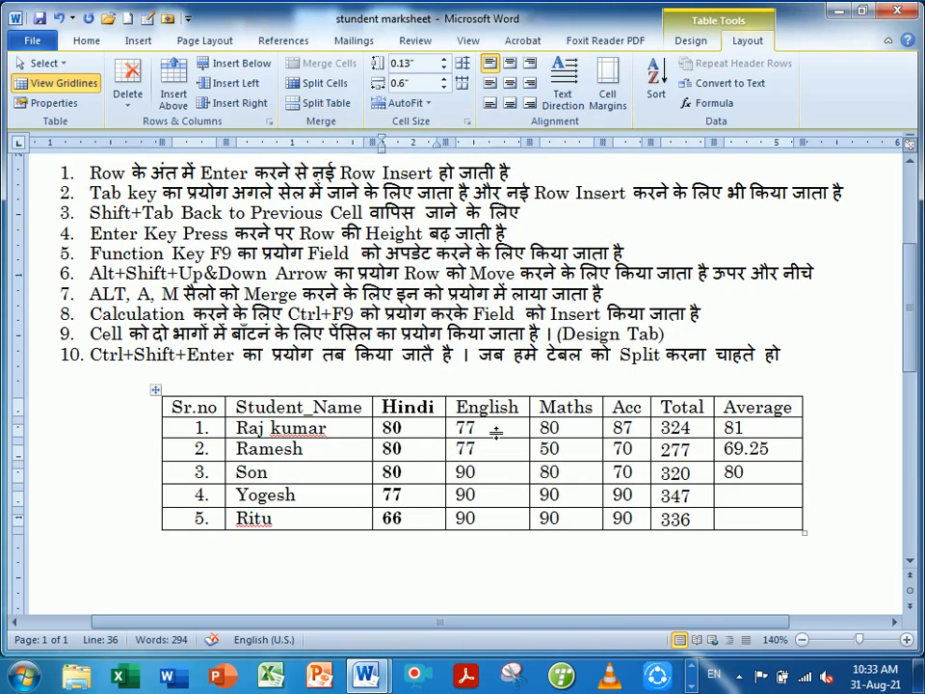
Undo the preferred width change made to the marksheet table.
key("ctrl+z")
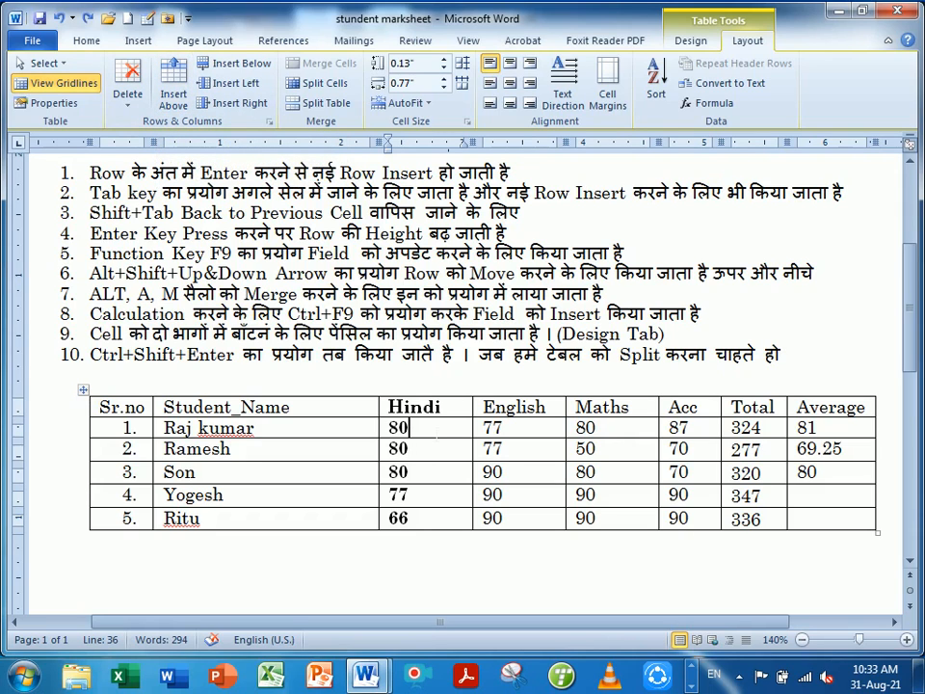
Insert an empty row directly above student row 1 of the marksheet table and delete that row again.
key("Up")
left_click(176, 94)
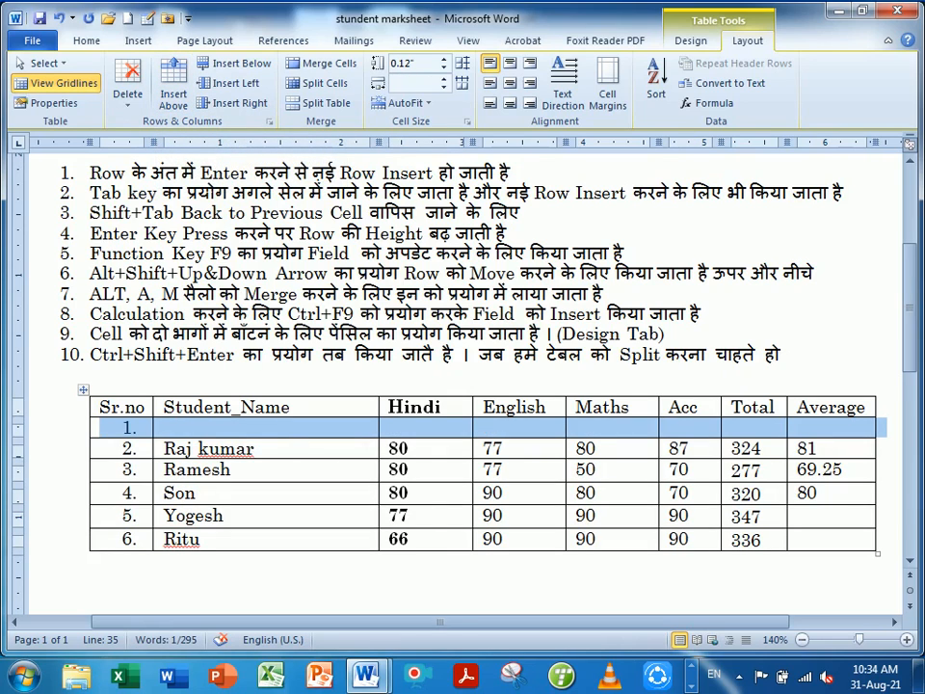
left_click(128, 93)
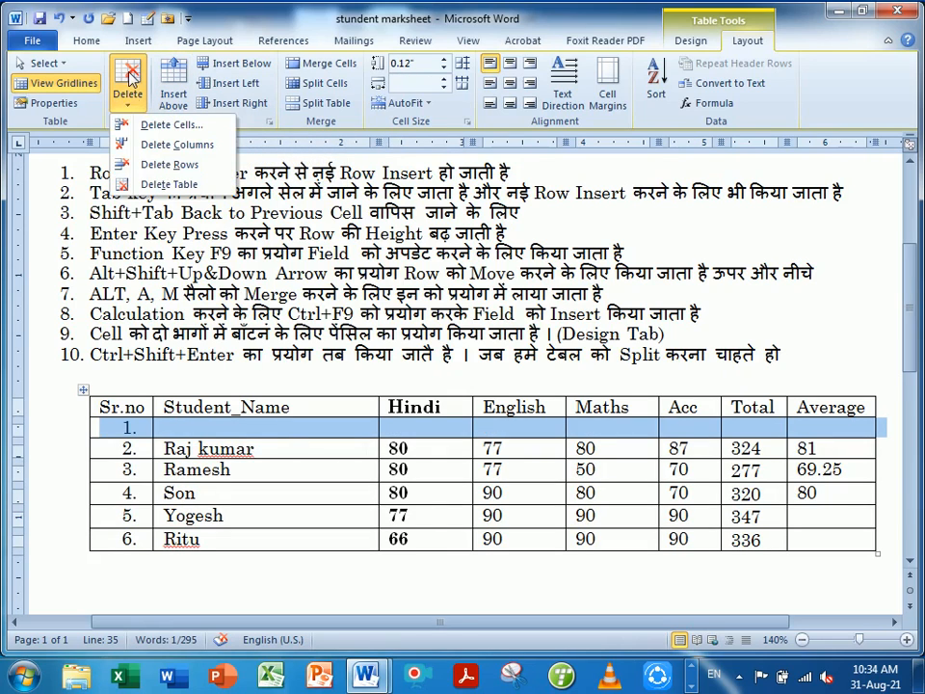
left_click(170, 165)
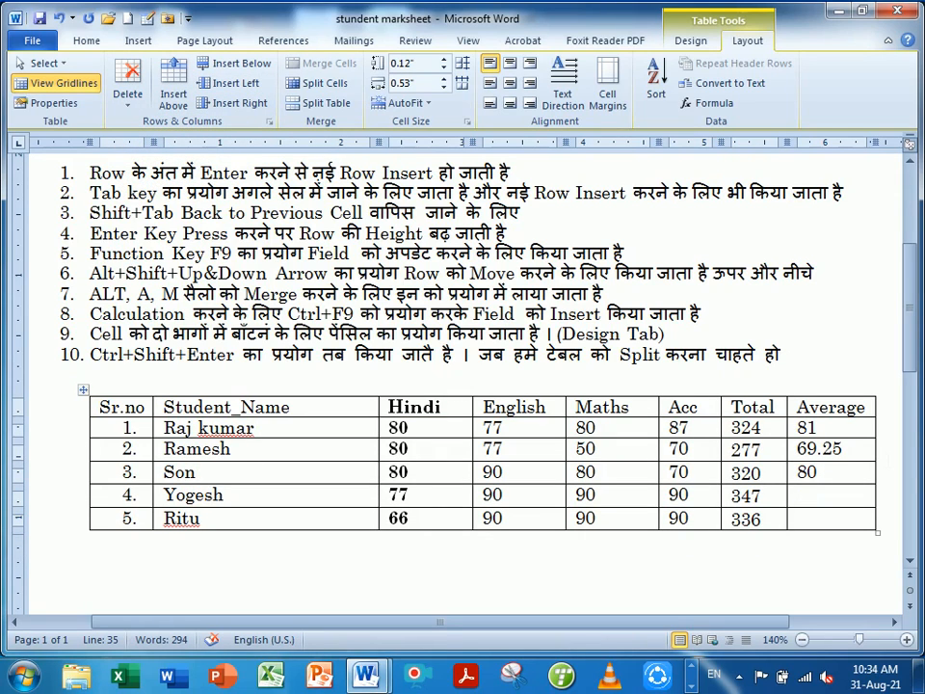
Insert an empty row directly below student row 2 of the marksheet table.
left_click(877, 448)
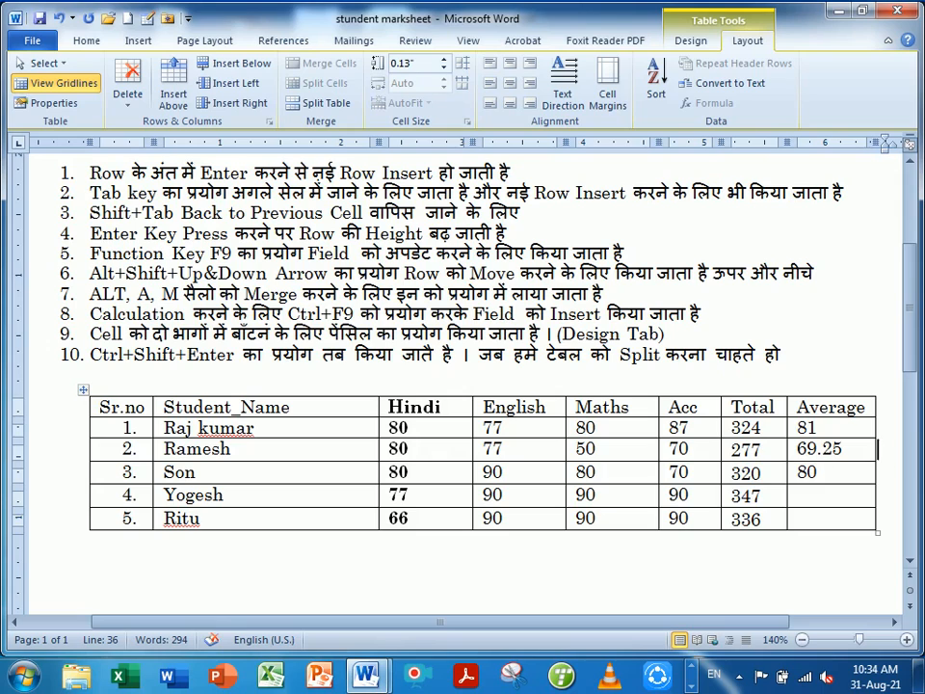
left_click(597, 448)
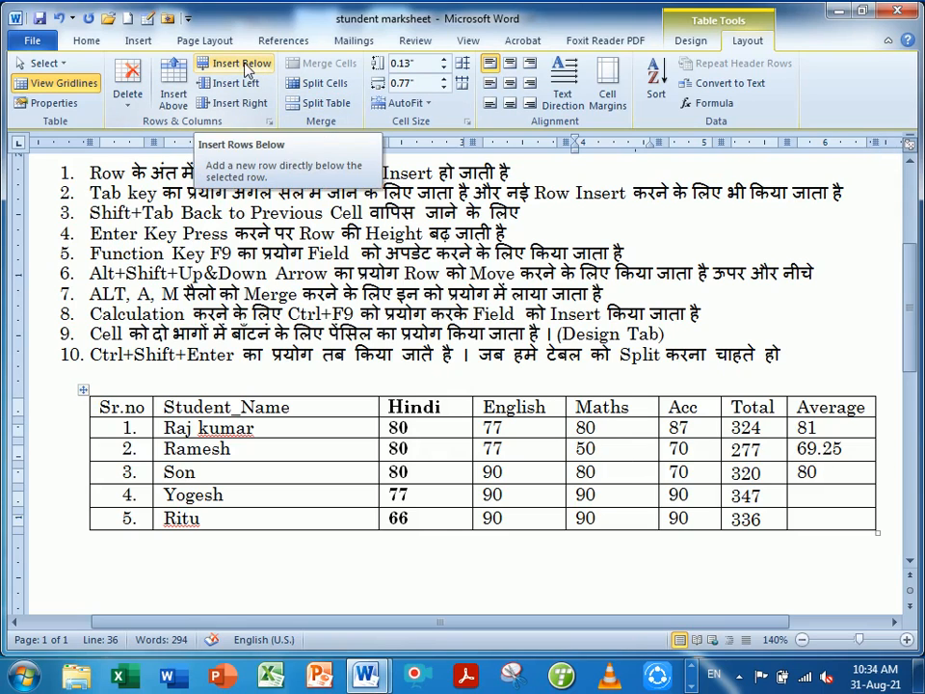
left_click(245, 66)
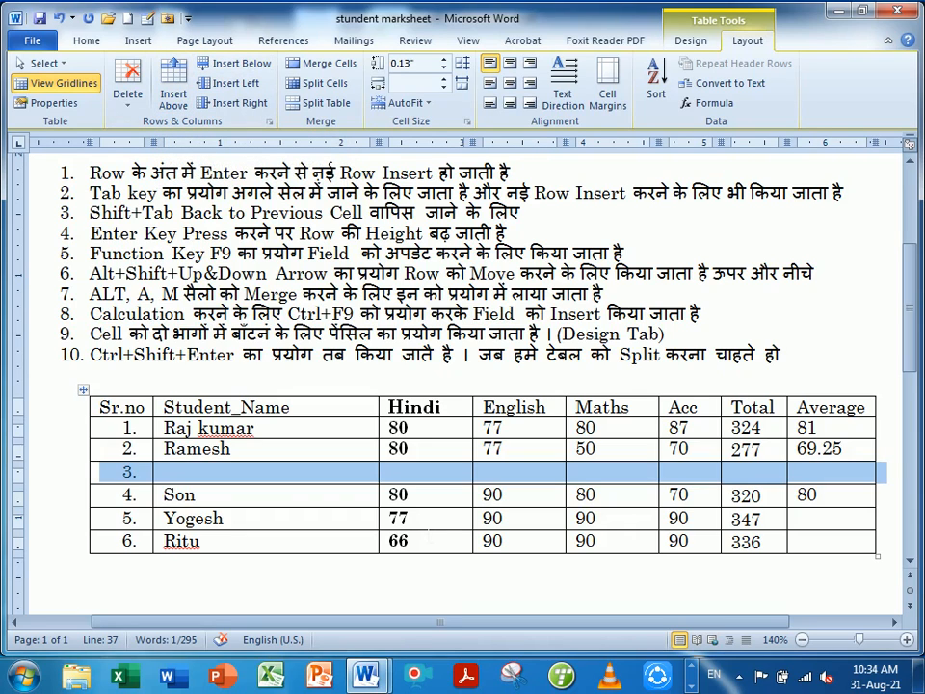
Insert an empty row directly above student row 5 of the marksheet table and delete that row again.
left_click(428, 525)
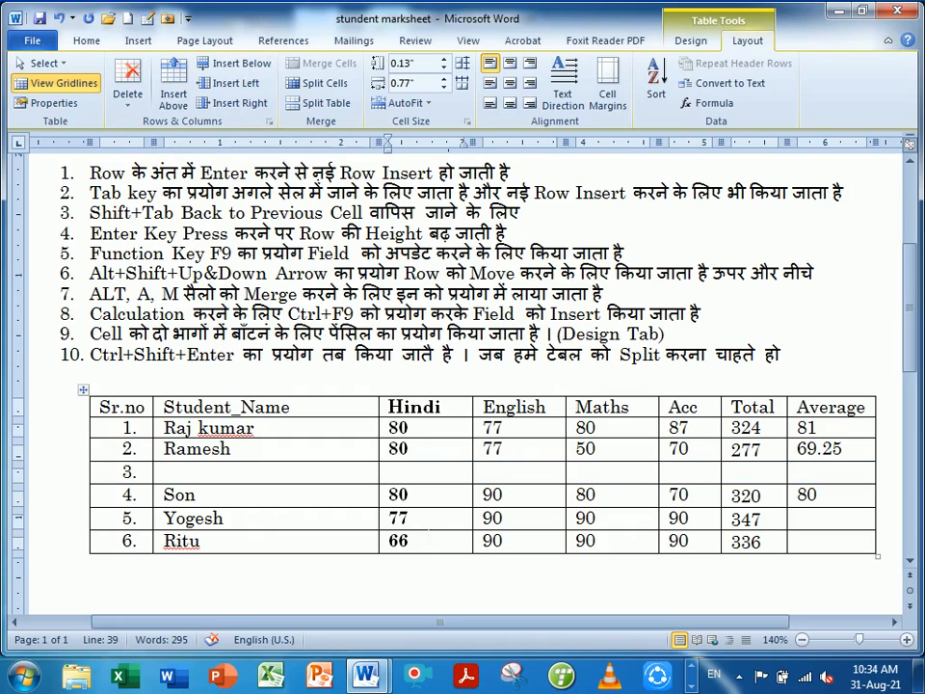
left_click(175, 87)
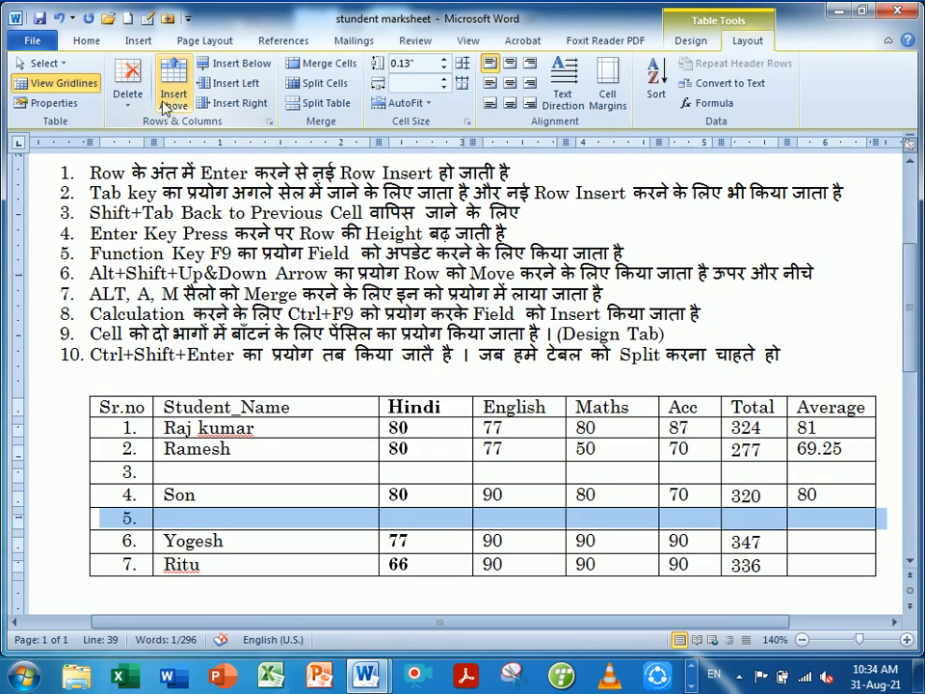
left_click(135, 96)
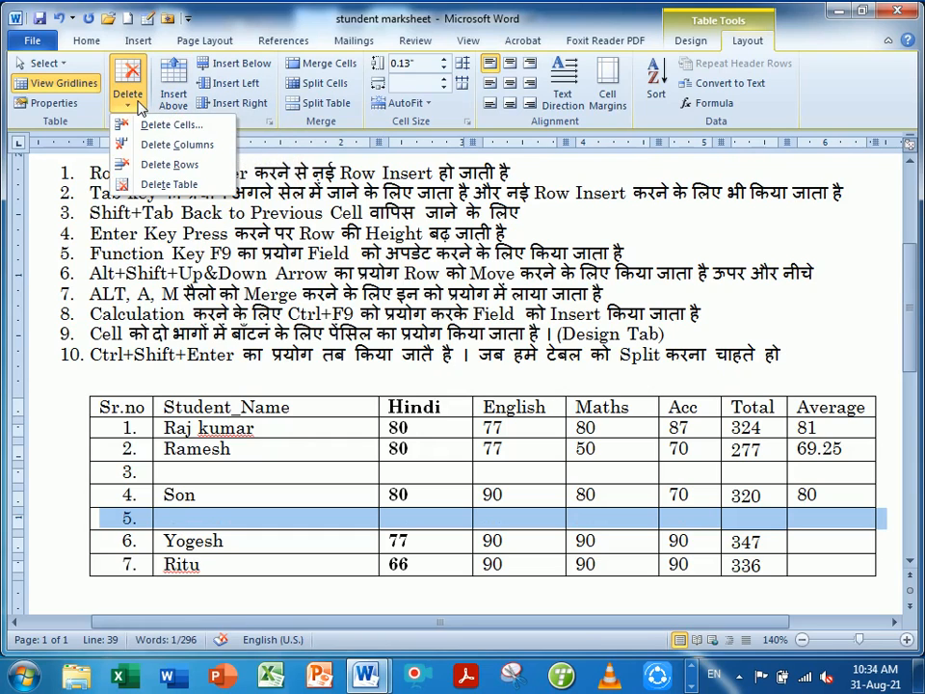
left_click(170, 165)
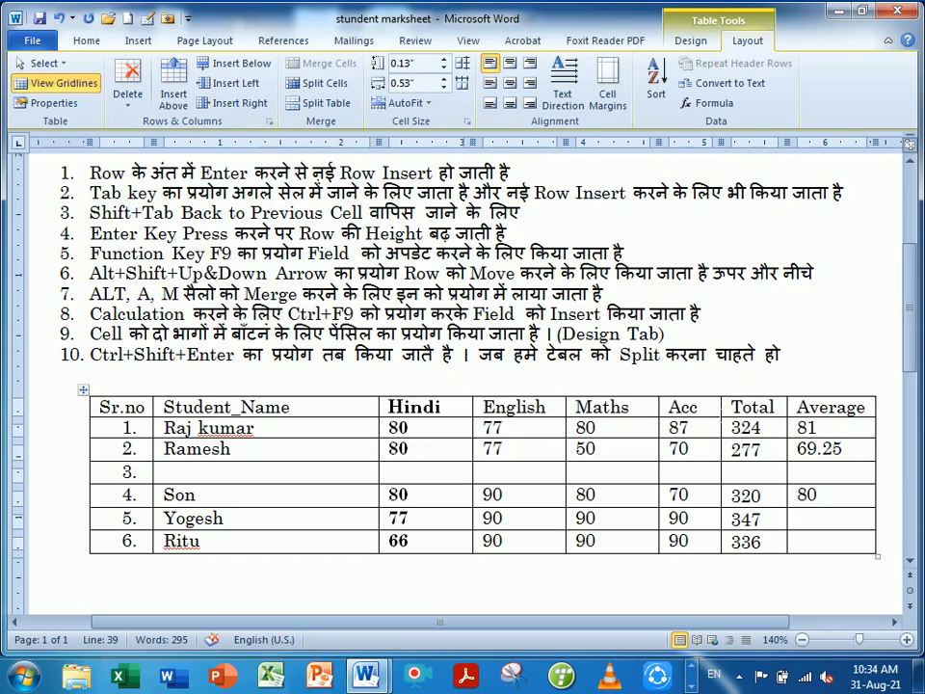
Narrow the Student_Name column to about 1.24 inches by moving its border with the Hindi column.
left_click(391, 406)
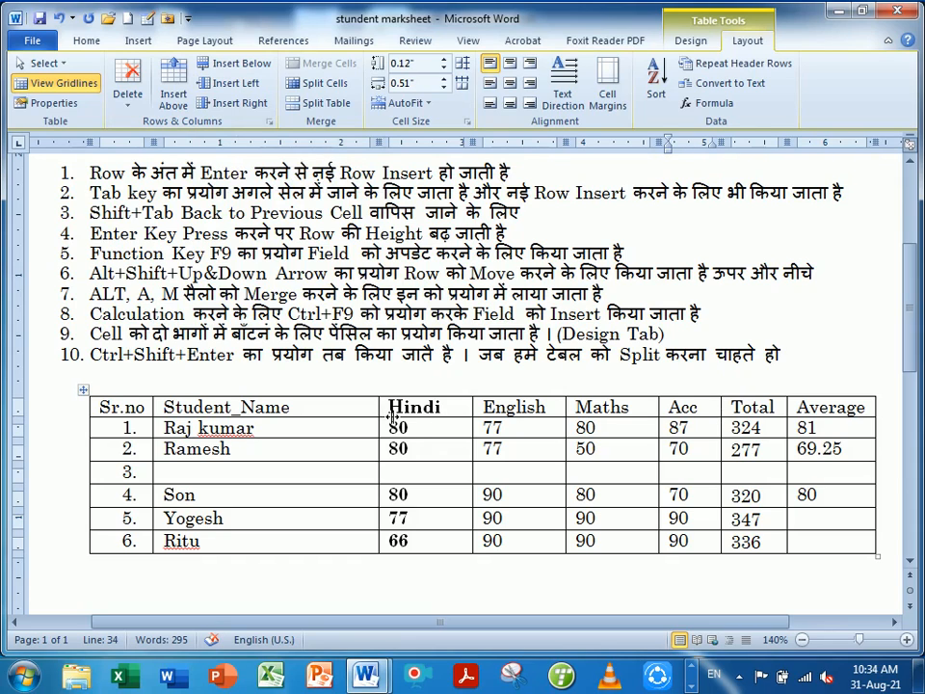
left_click_drag(382, 416, 302, 416)
left_click(701, 407)
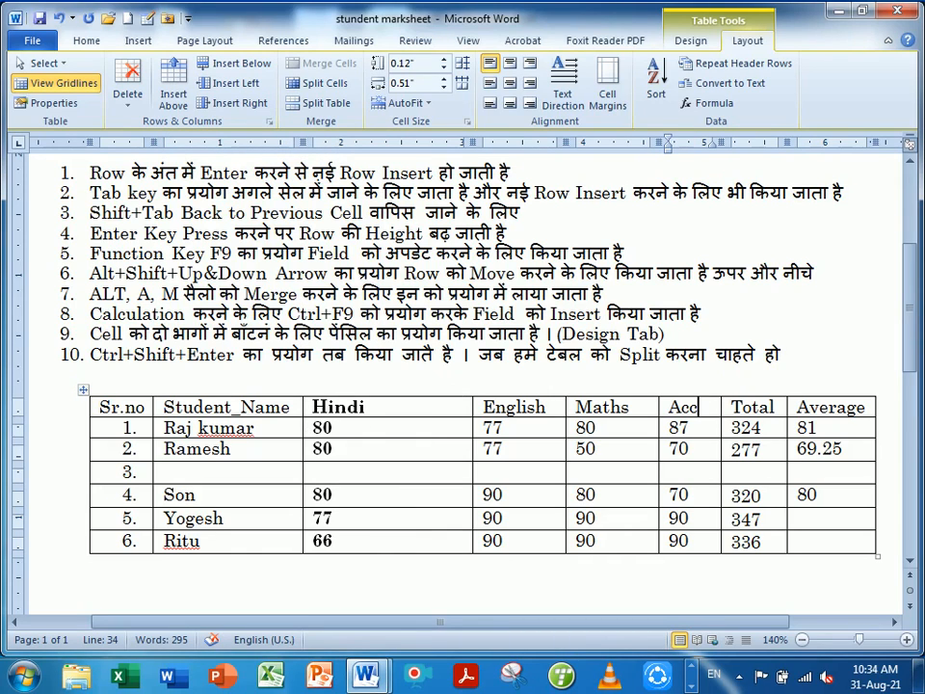
Insert an empty column between the Student_Name and Hindi columns.
left_click(303, 409)
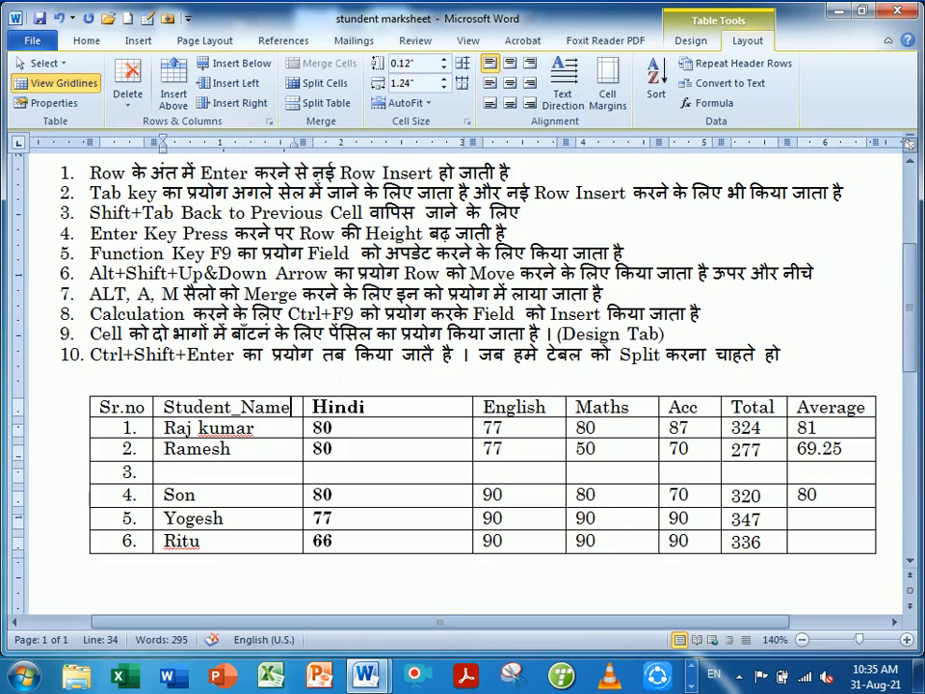
left_click(378, 409)
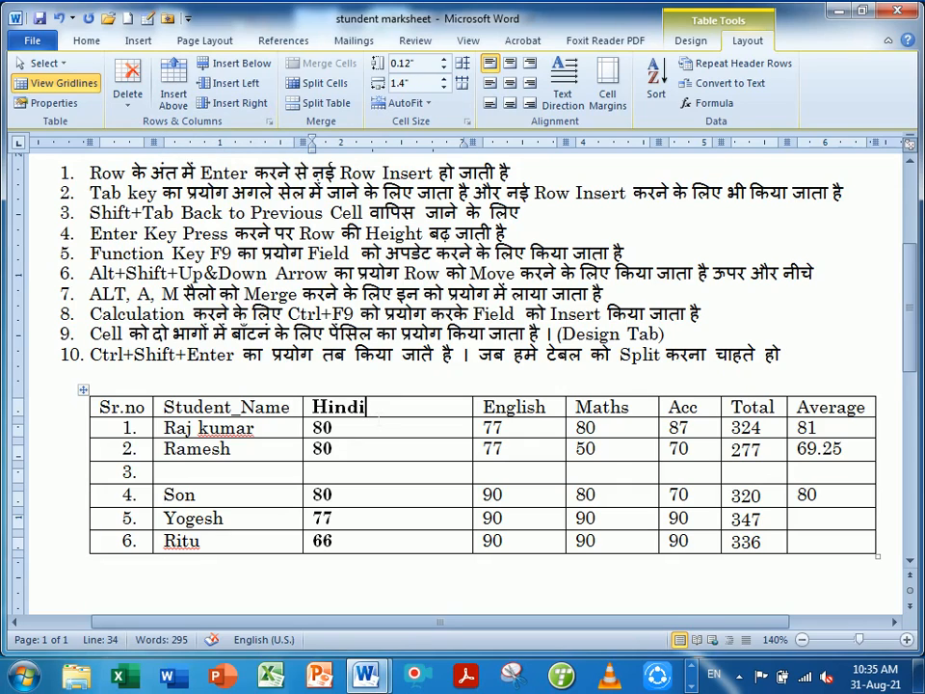
left_click(236, 84)
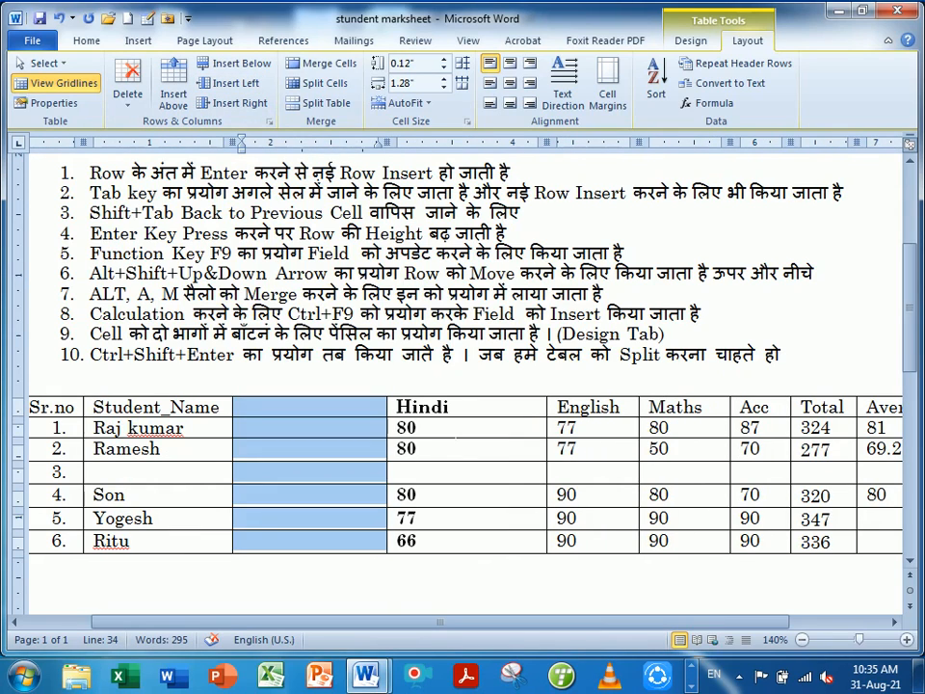
Narrow the empty column before Hindi to about 0.75 inches and give it the heading Class.
left_click(385, 427)
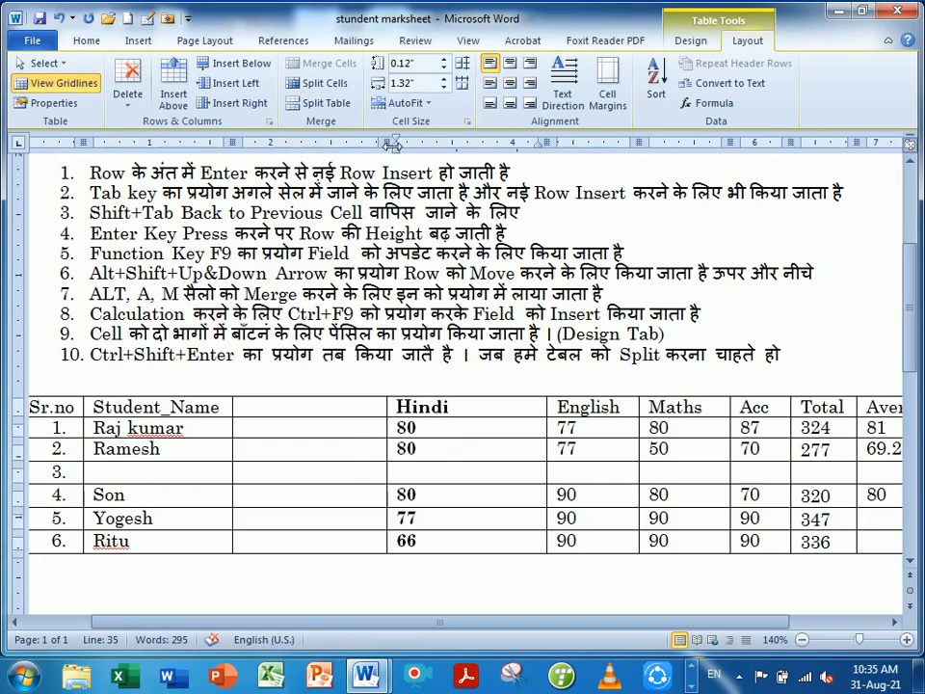
left_click_drag(394, 145, 364, 146)
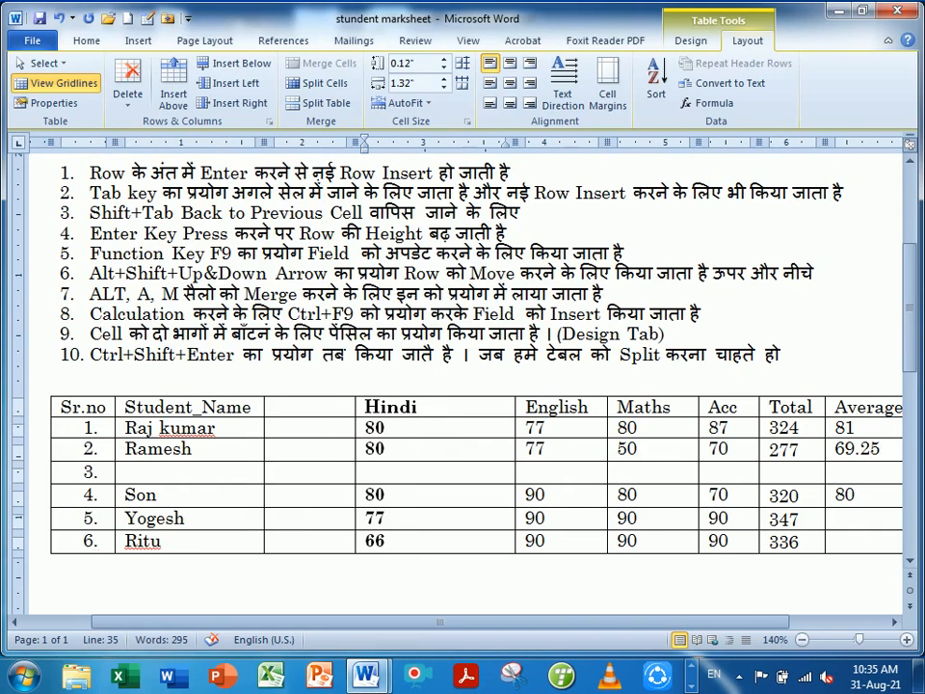
left_click(338, 414)
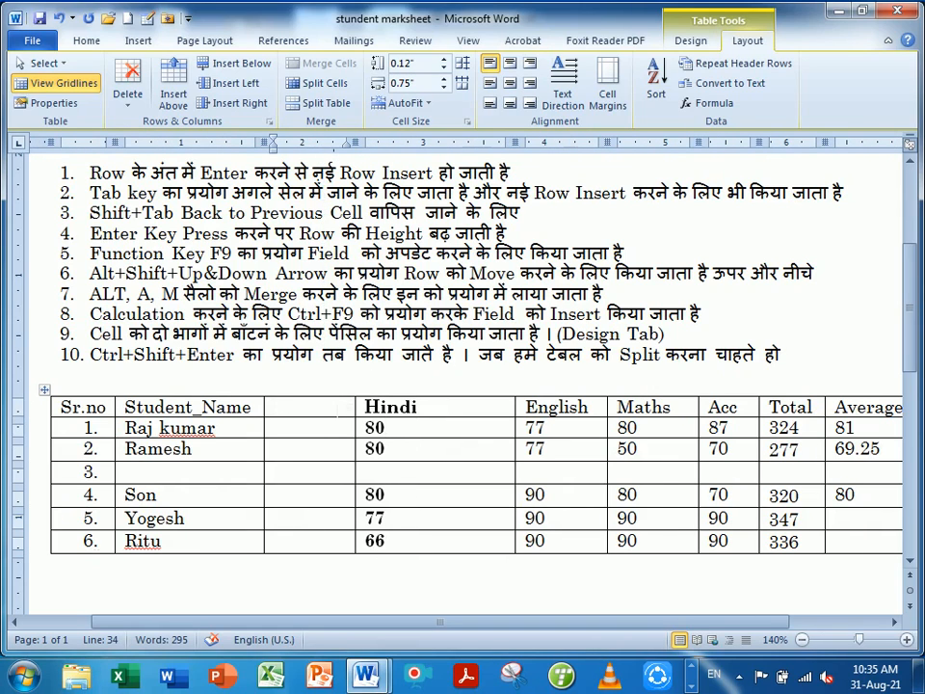
type("Class")
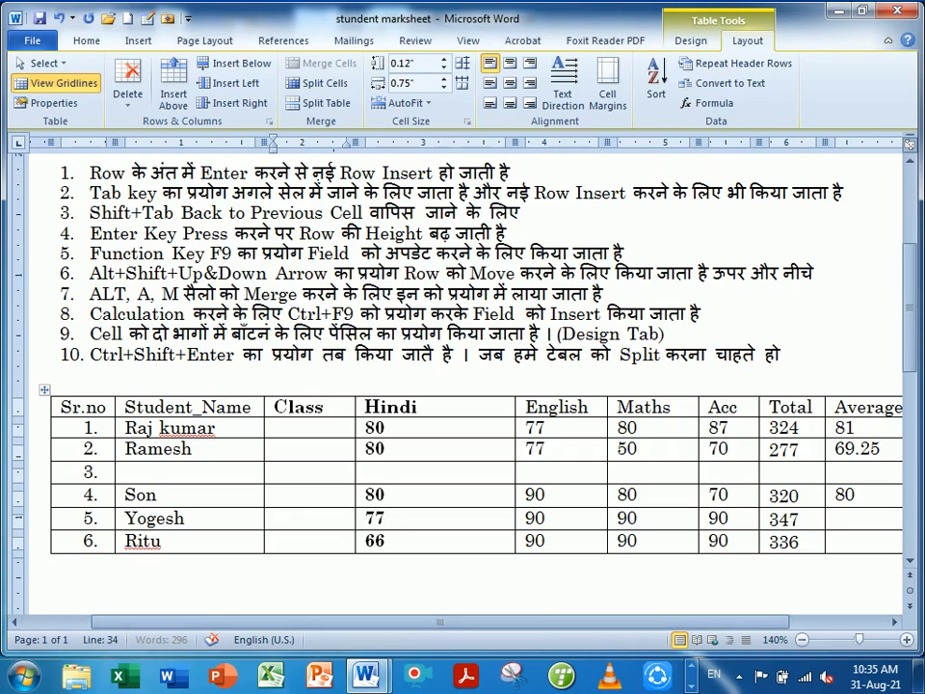
Narrow the Hindi column to about 0.63 inches so the table fits the page width.
left_click(397, 427)
left_click(347, 427)
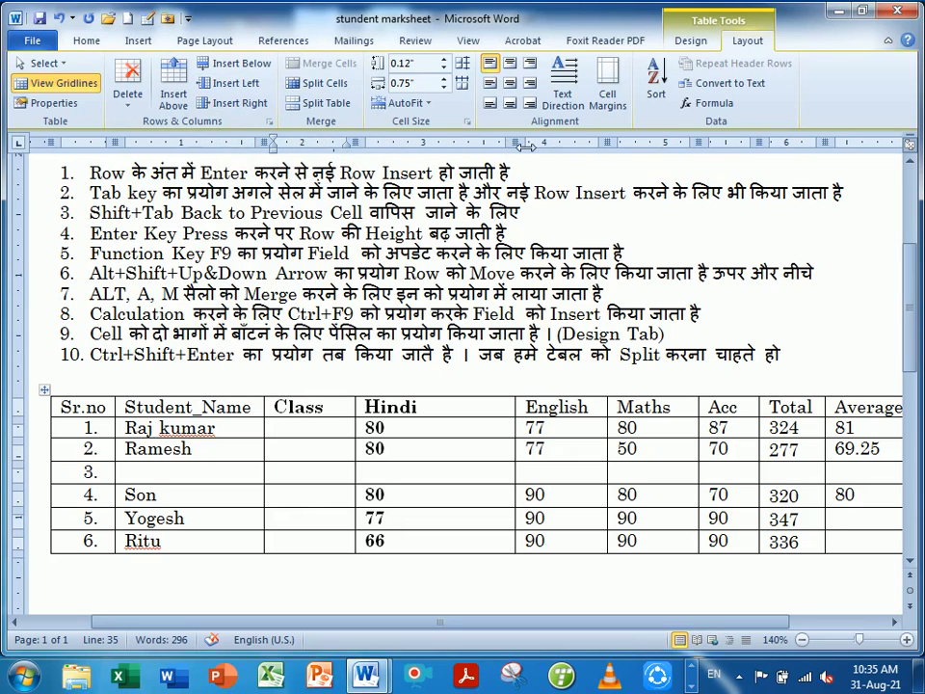
left_click_drag(526, 144, 438, 154)
Insert an empty column between Hindi and English and undo the insertion.
left_click(444, 407)
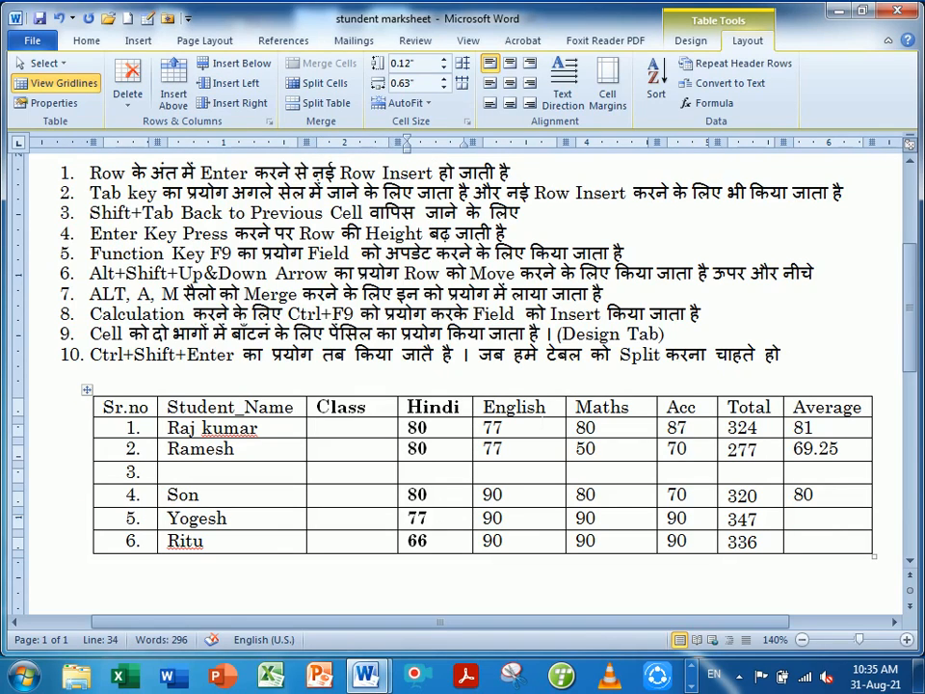
left_click(239, 105)
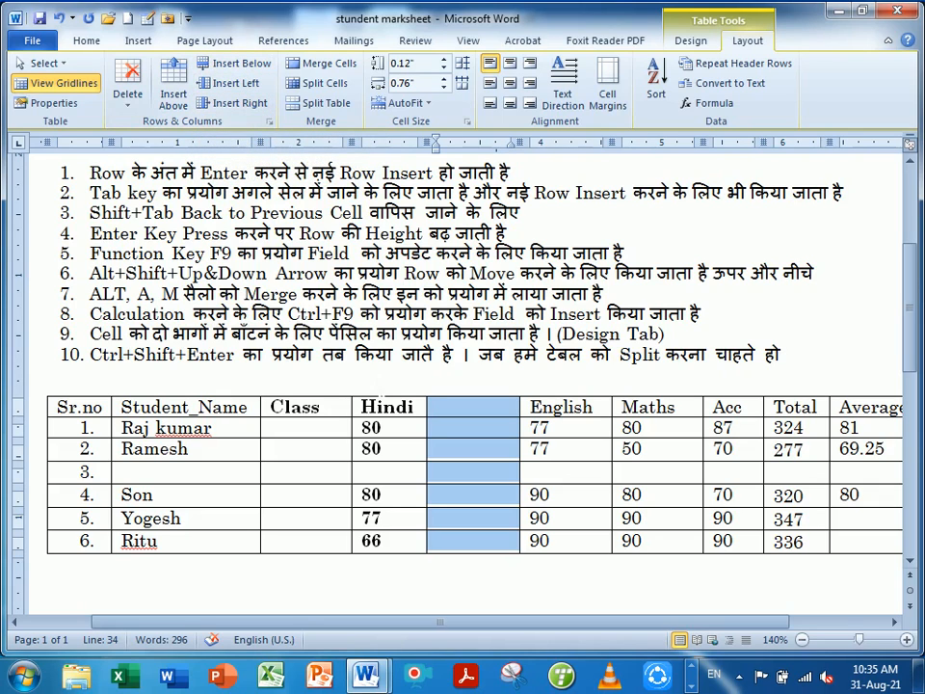
key("ctrl+z")
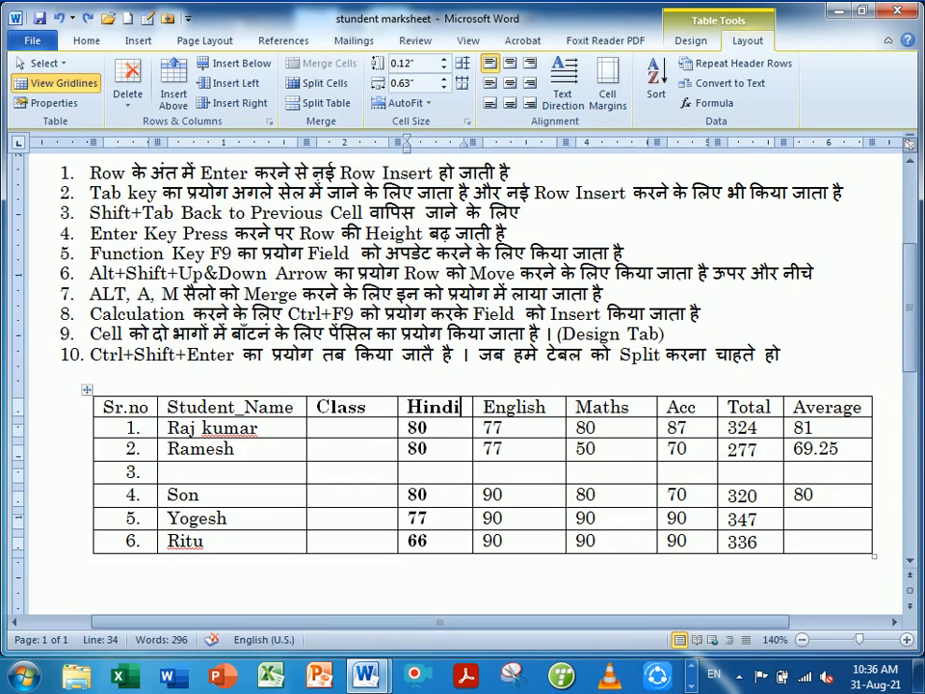
Merge the two empty Class cells of student rows 1 and 2 into one cell.
left_click_drag(371, 430, 369, 457)
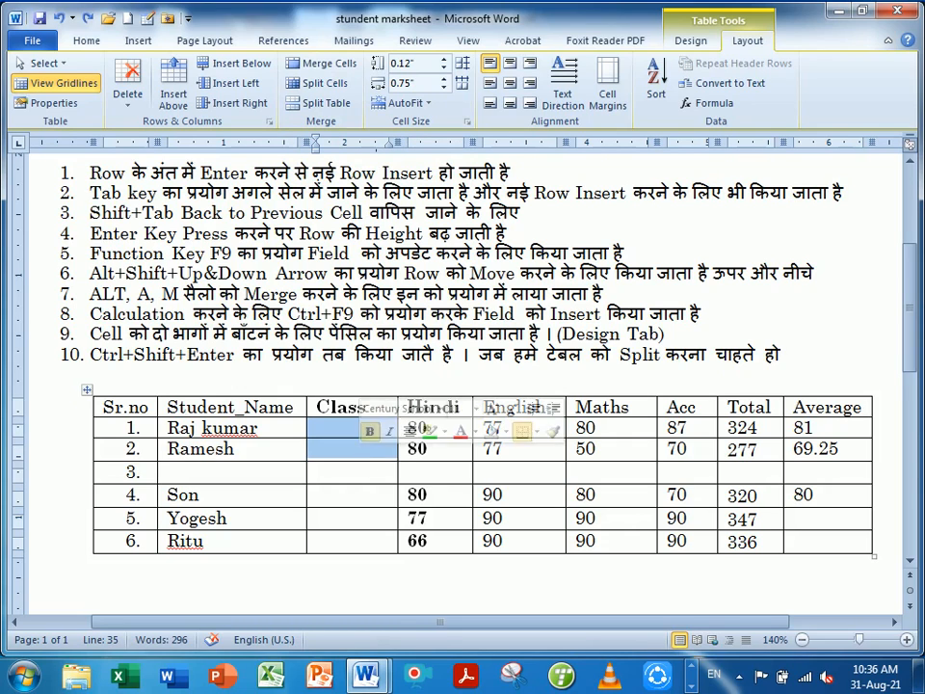
left_click(363, 470)
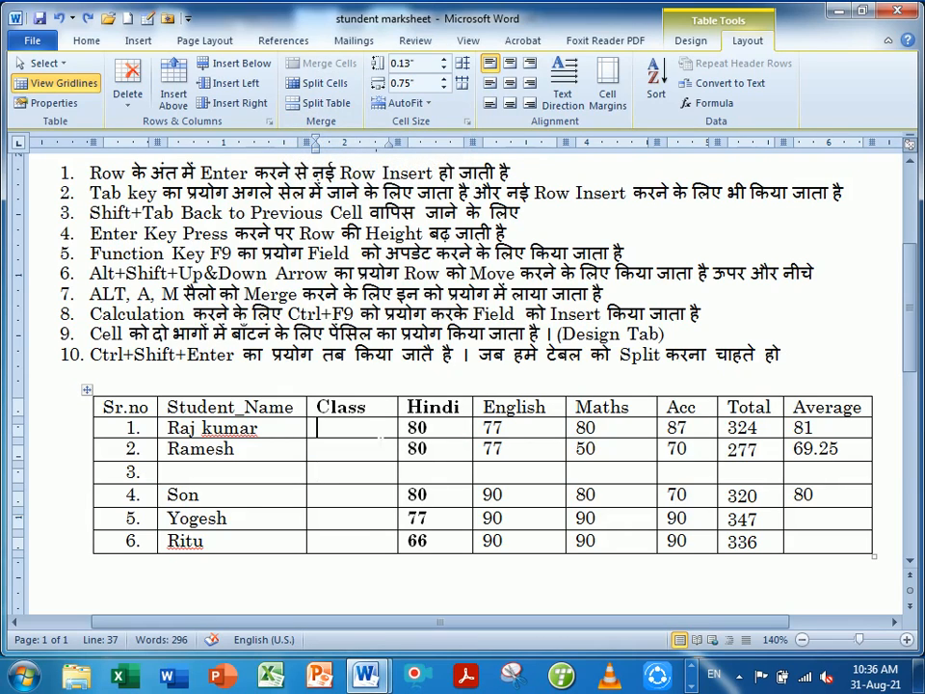
left_click_drag(359, 428, 369, 452)
left_click(319, 62)
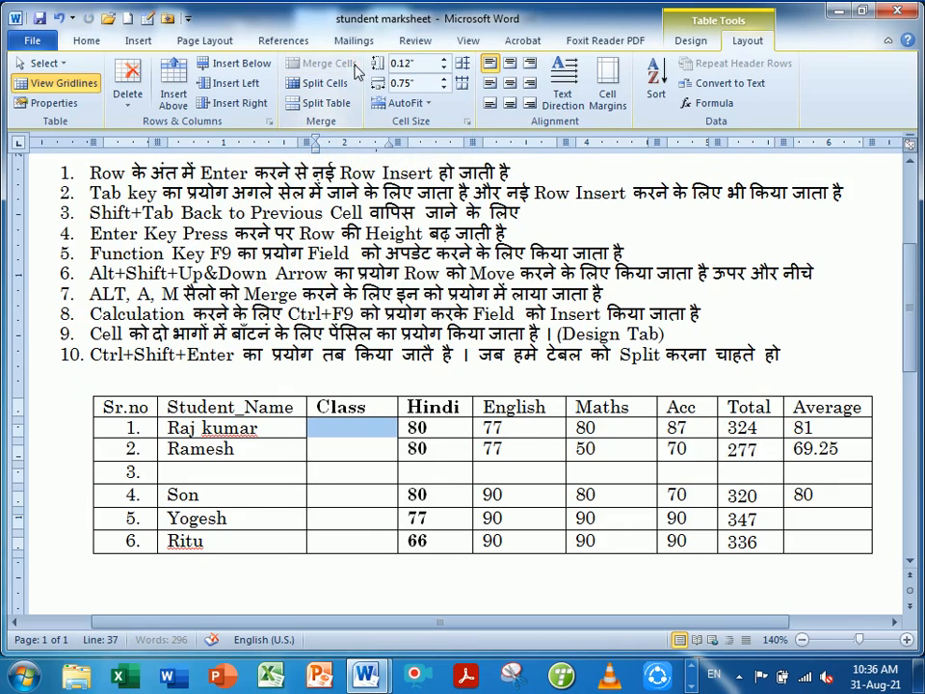
left_click(356, 451)
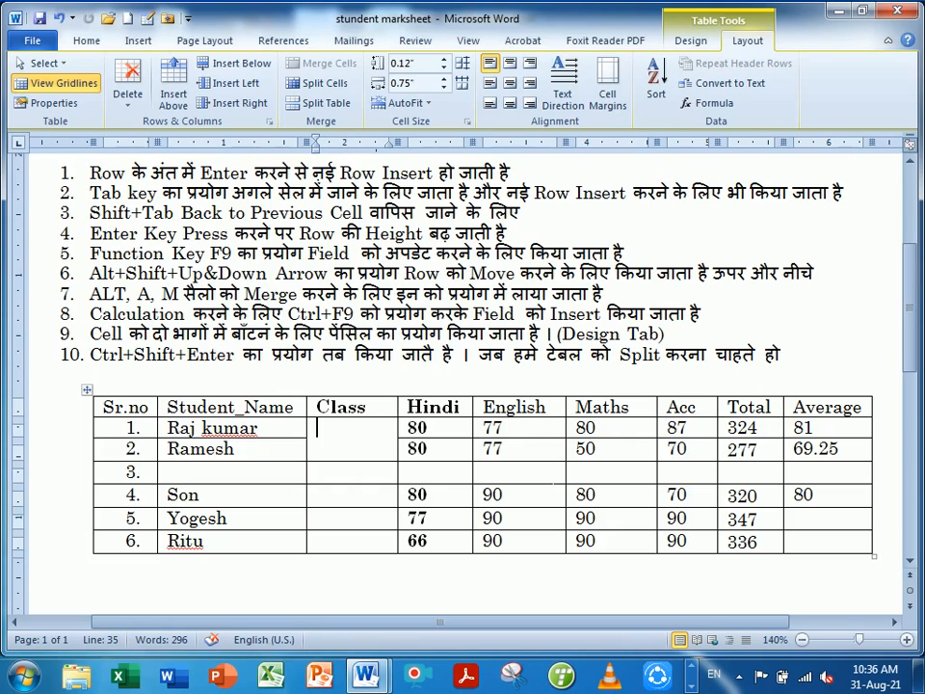
Merge the English and Maths header cells with their text on one line, and undo the merge.
left_click_drag(511, 407, 599, 412)
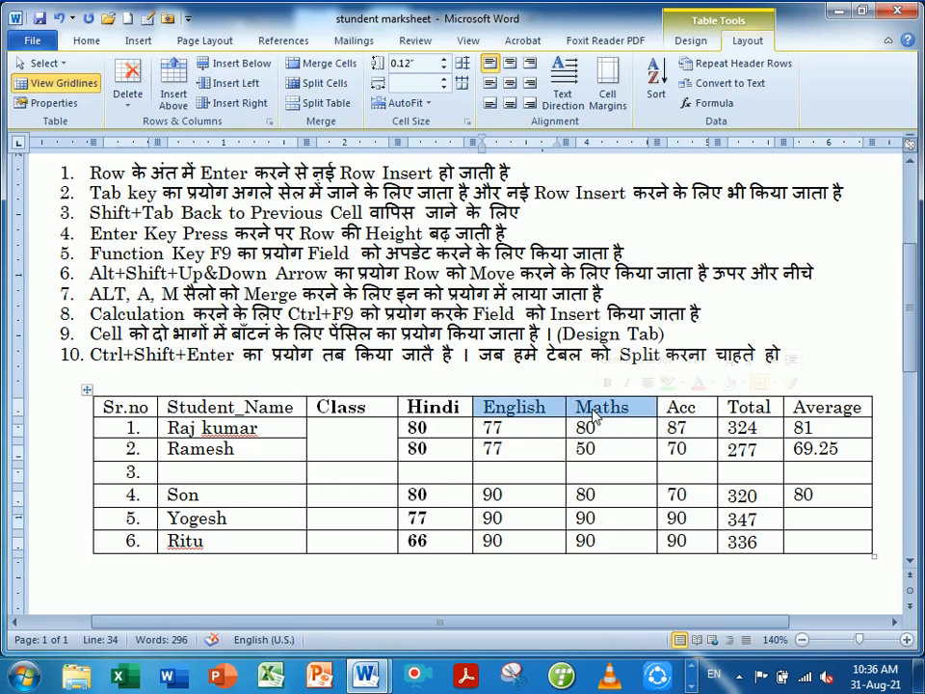
left_click(320, 63)
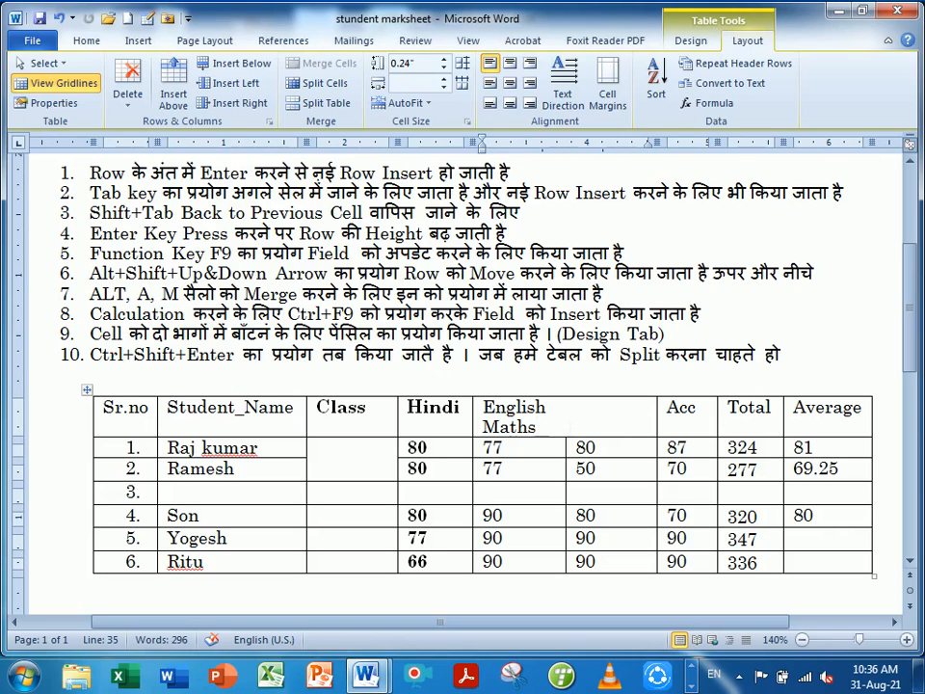
left_click(580, 415)
key("Delete")
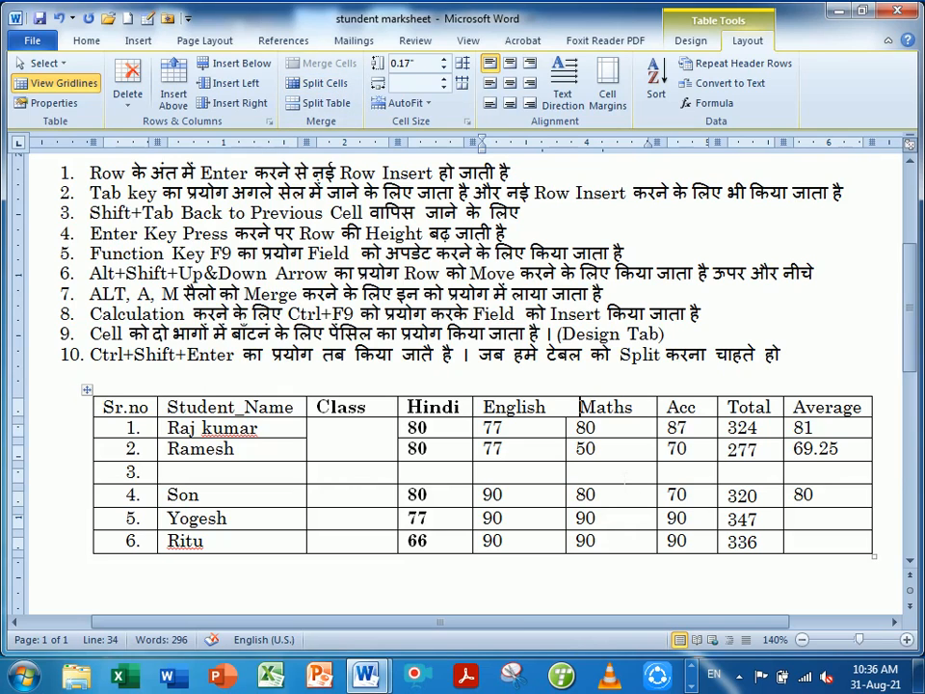
key("BackSpace")
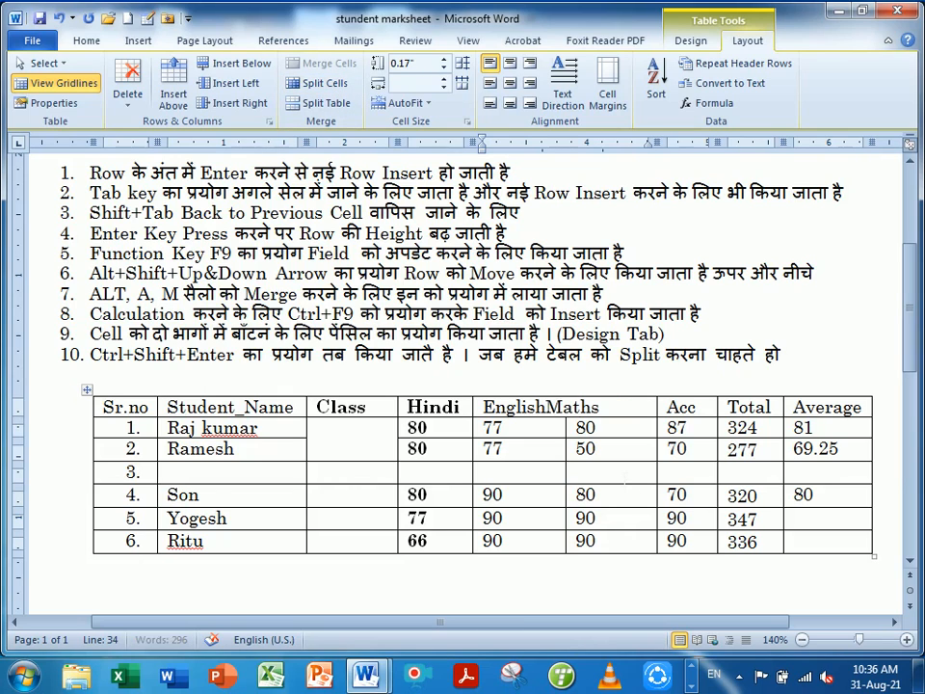
key("ctrl+z")
key("ctrl+z")
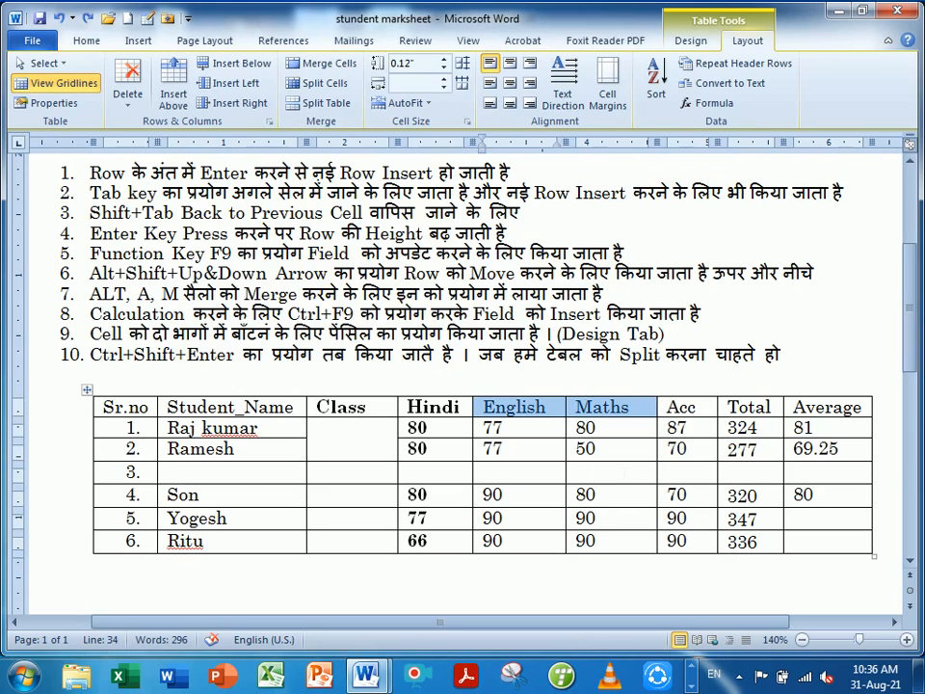
Split the empty Maths cell of row 3 into two columns and one row.
left_click(576, 471)
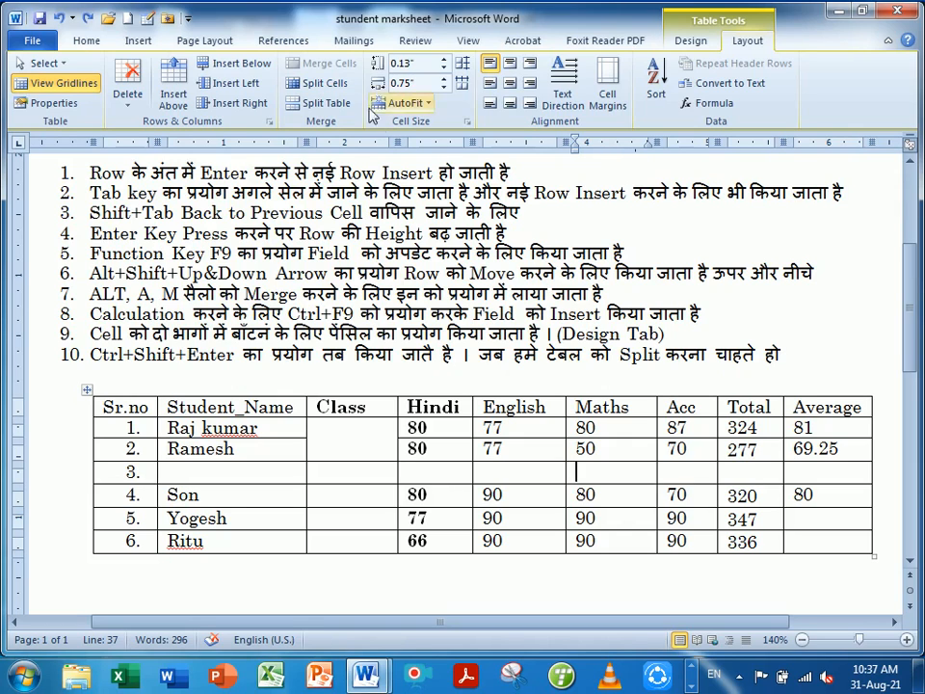
left_click(319, 83)
type("2")
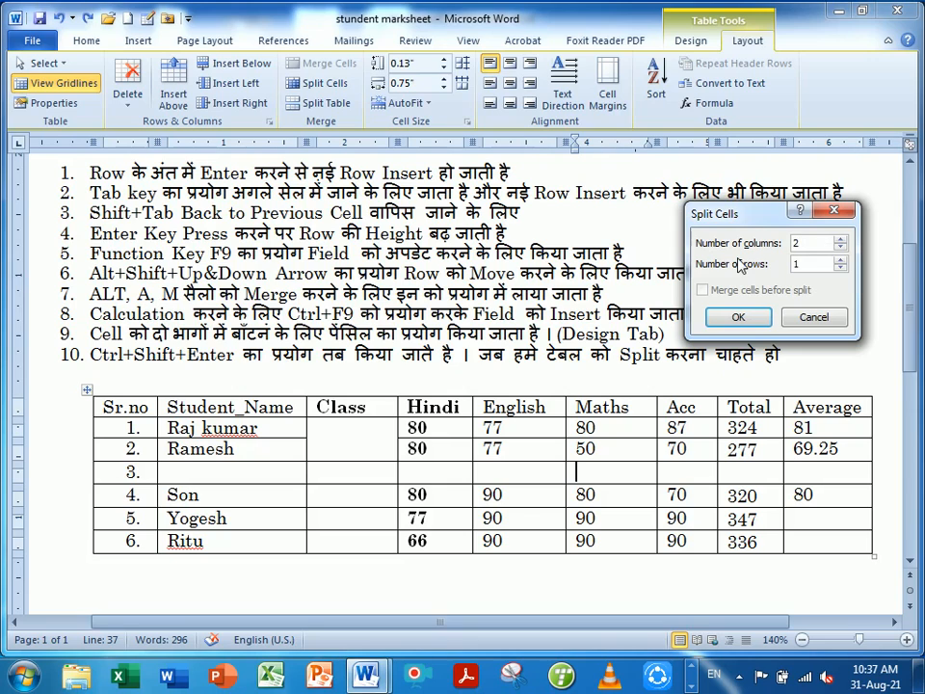
left_click(738, 318)
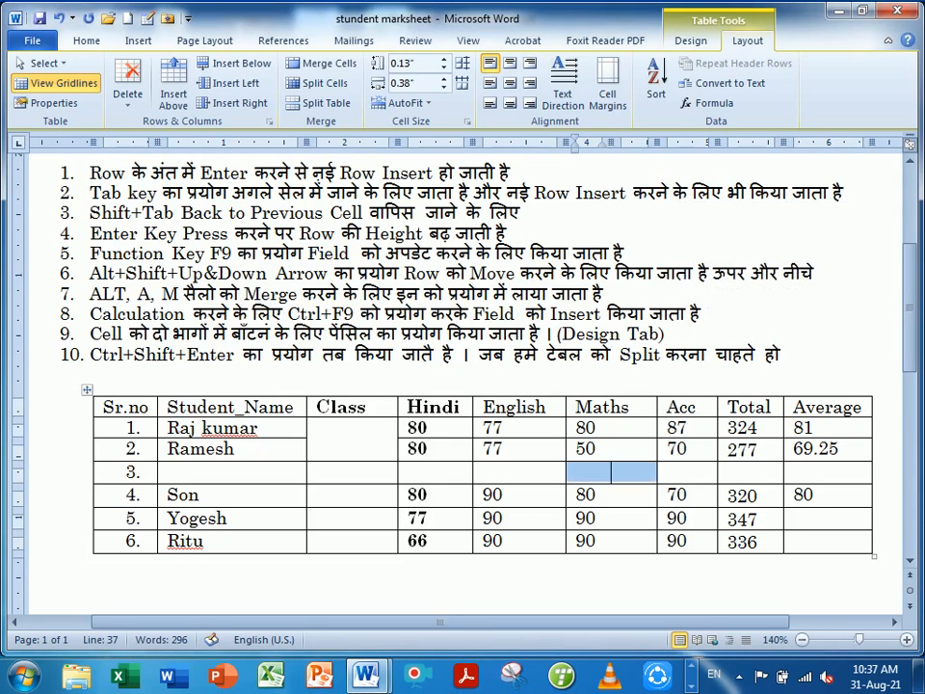
left_click(621, 471)
left_click(576, 471)
left_click_drag(578, 471, 633, 479)
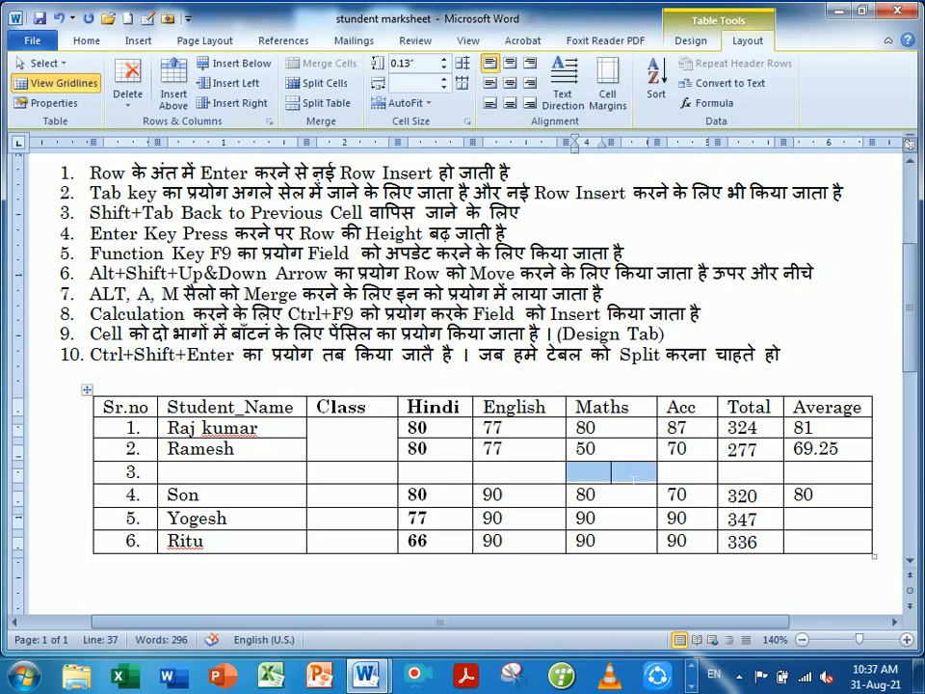
left_click(576, 471)
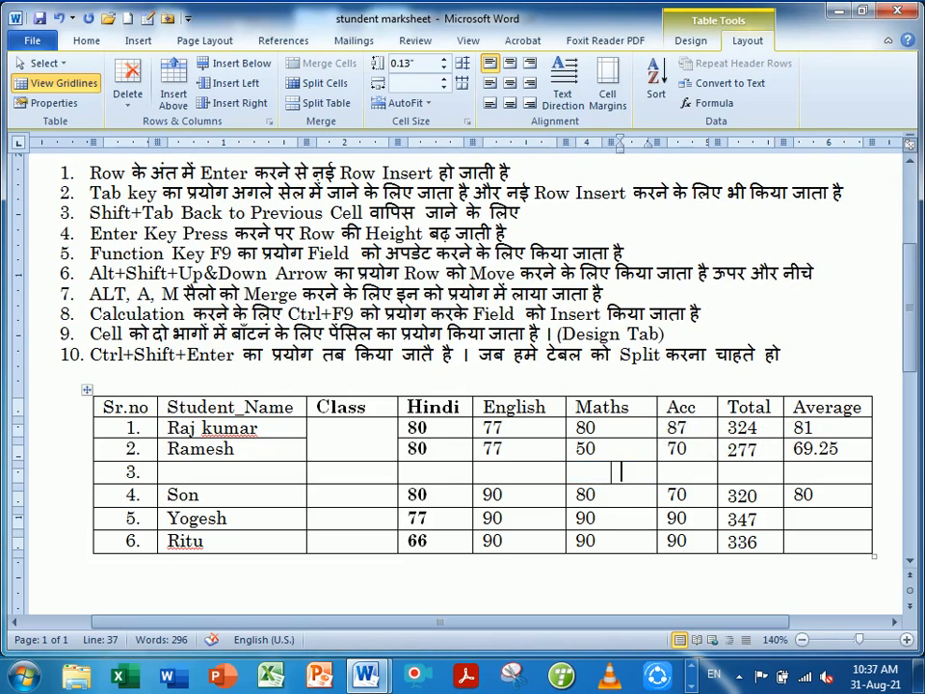
left_click(621, 472)
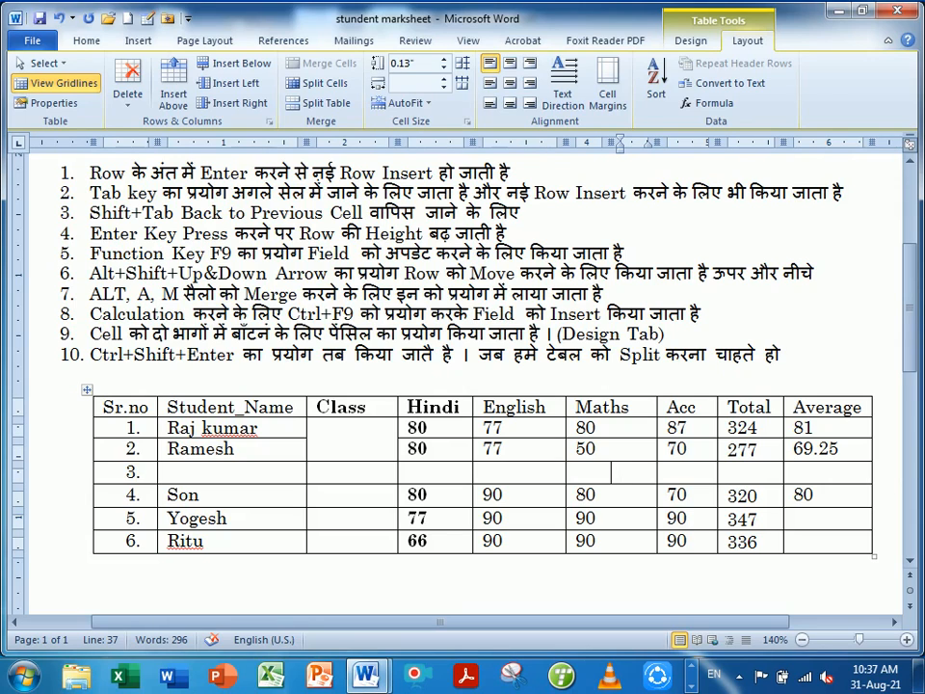
Insert an empty row directly below row 3 of the marksheet, starting from the end of that row.
left_click(463, 586)
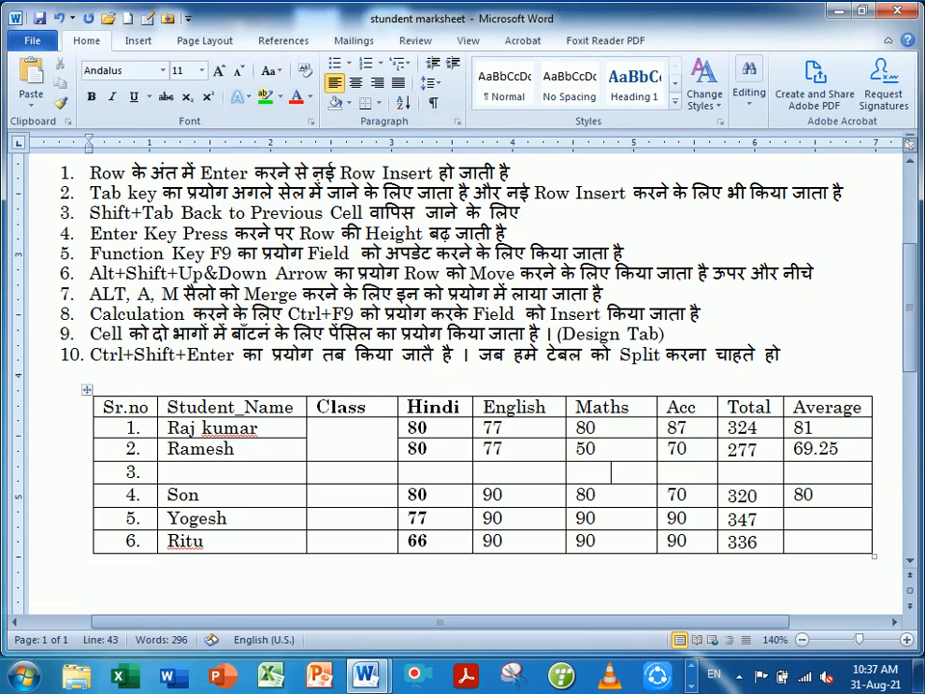
left_click(881, 475)
key("Return")
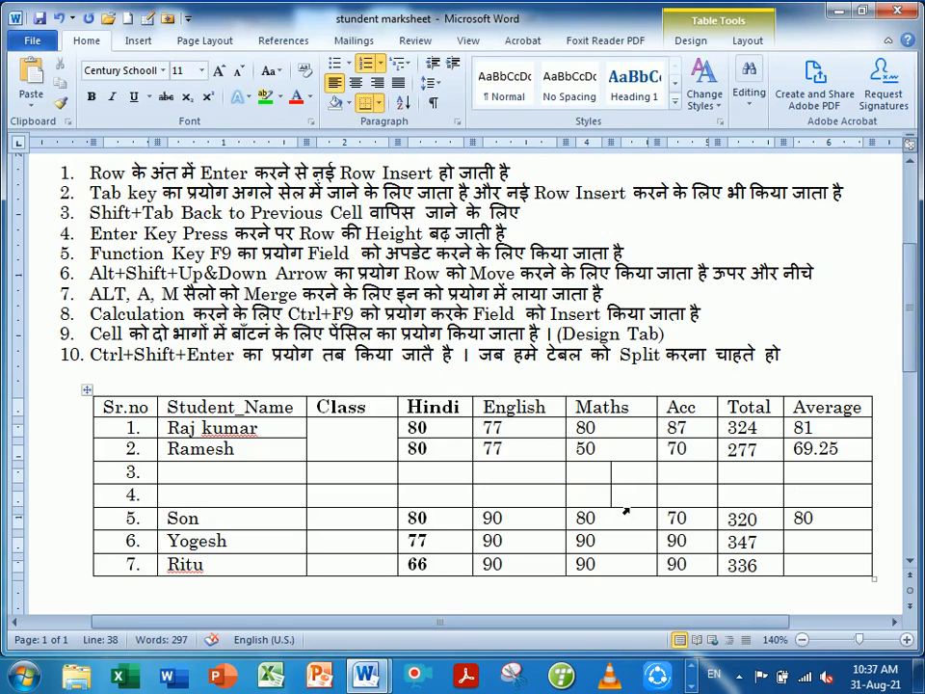
Erase the inner borders of the Maths cells in rows 3 and 4 to form one cell, and turn off the table gridlines view.
left_click(694, 42)
left_click(847, 82)
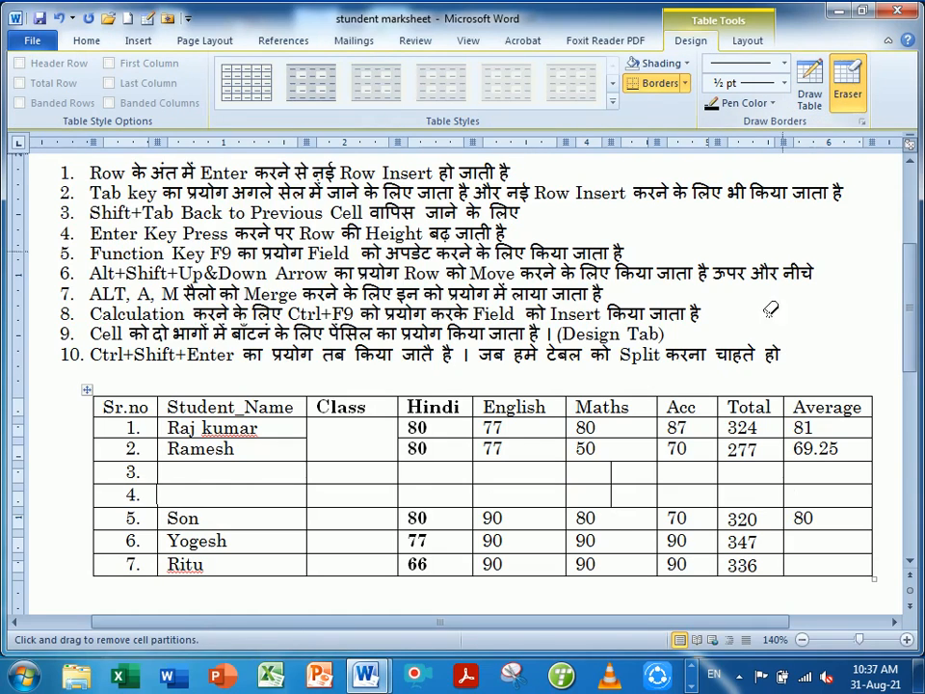
left_click(620, 495)
left_click(626, 494)
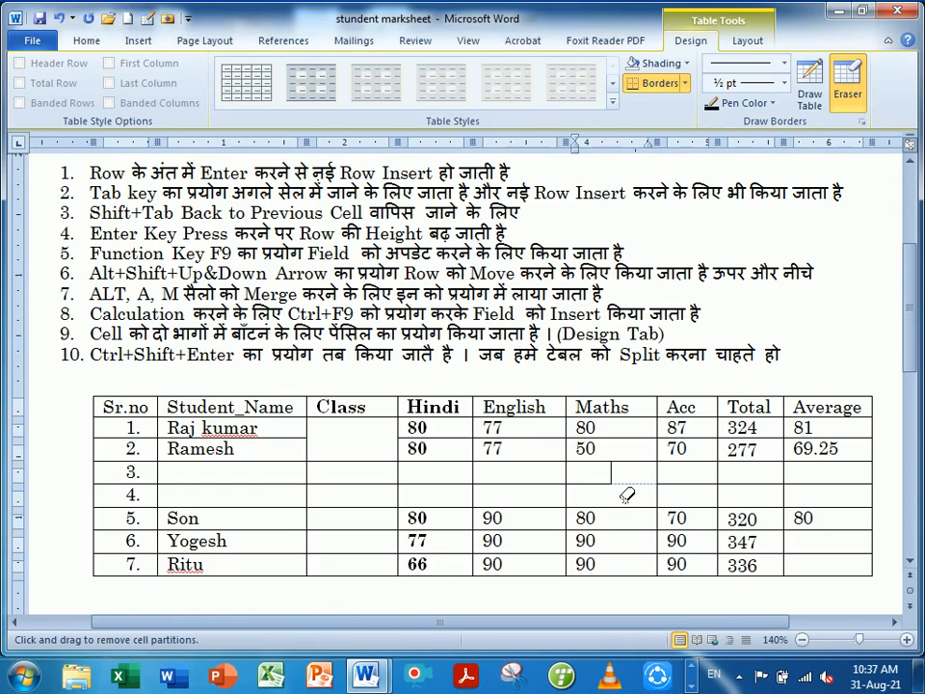
left_click(628, 492)
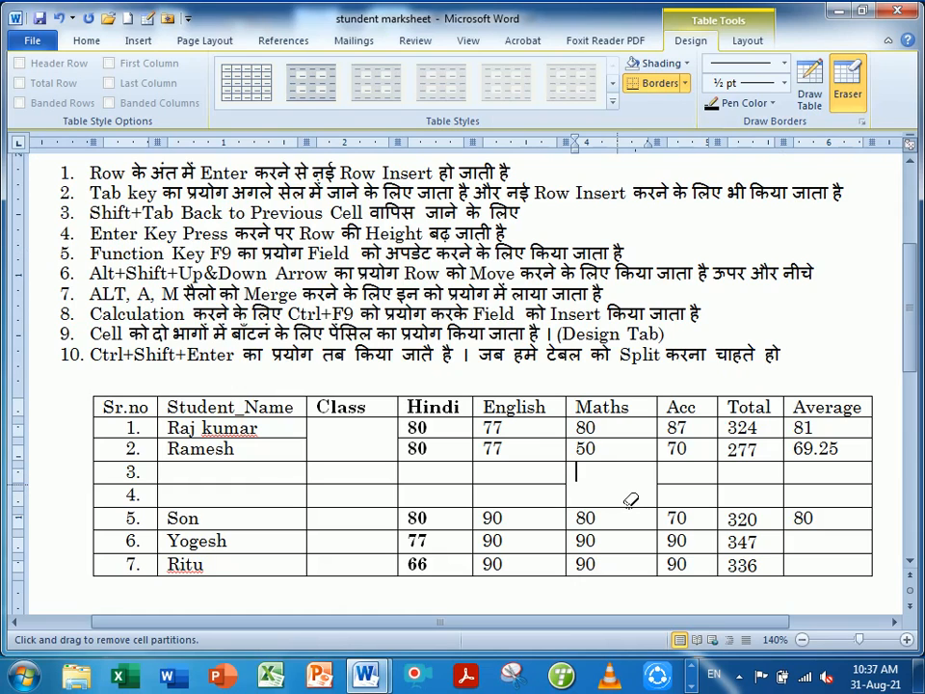
left_click(747, 40)
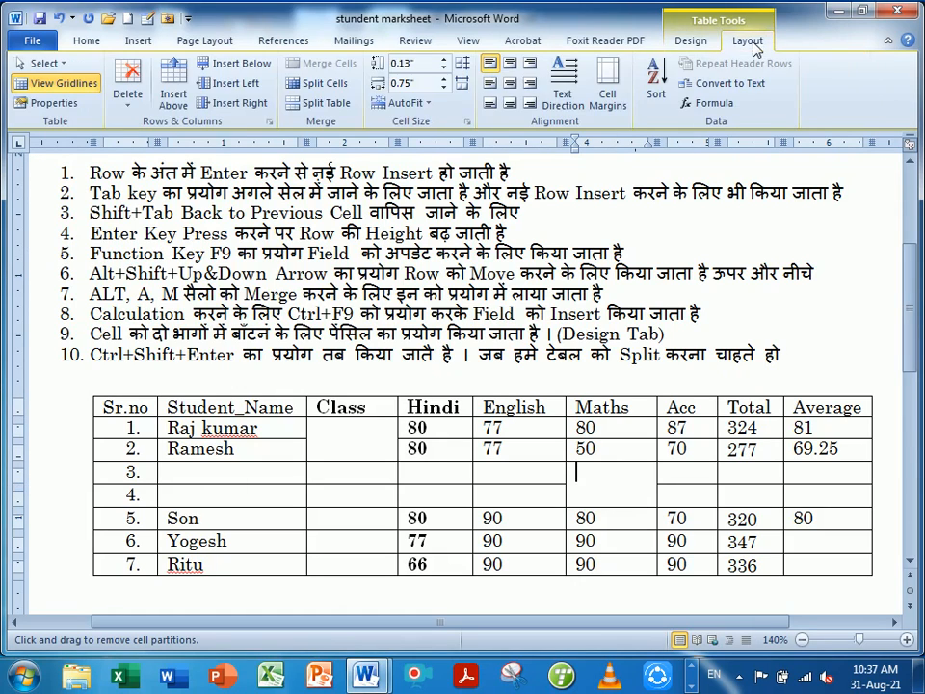
left_click(70, 87)
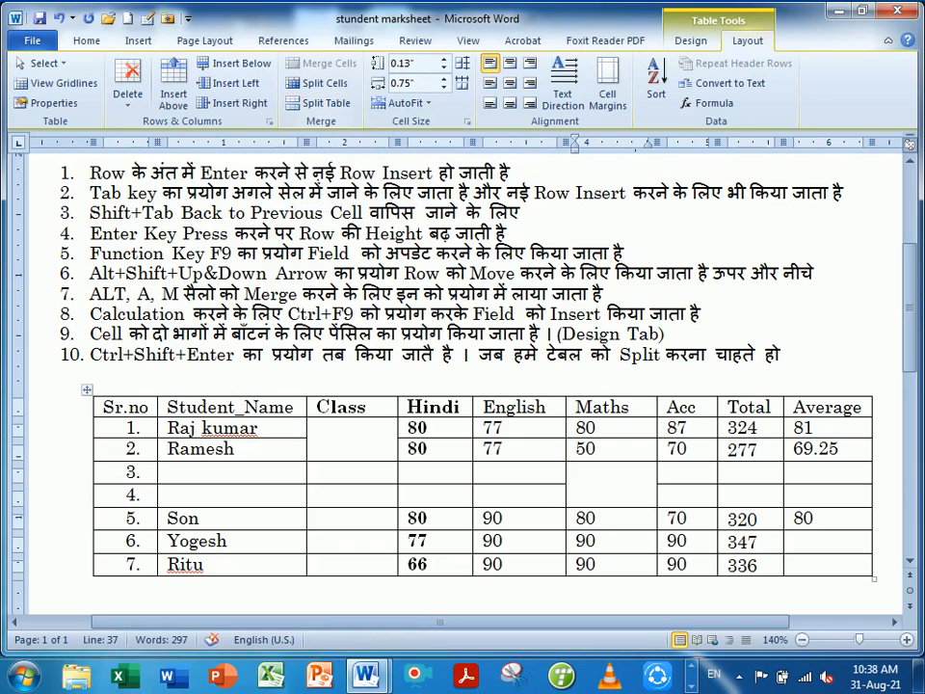
Try to split the marksheet table at row 6, and undo the split.
left_click(428, 541)
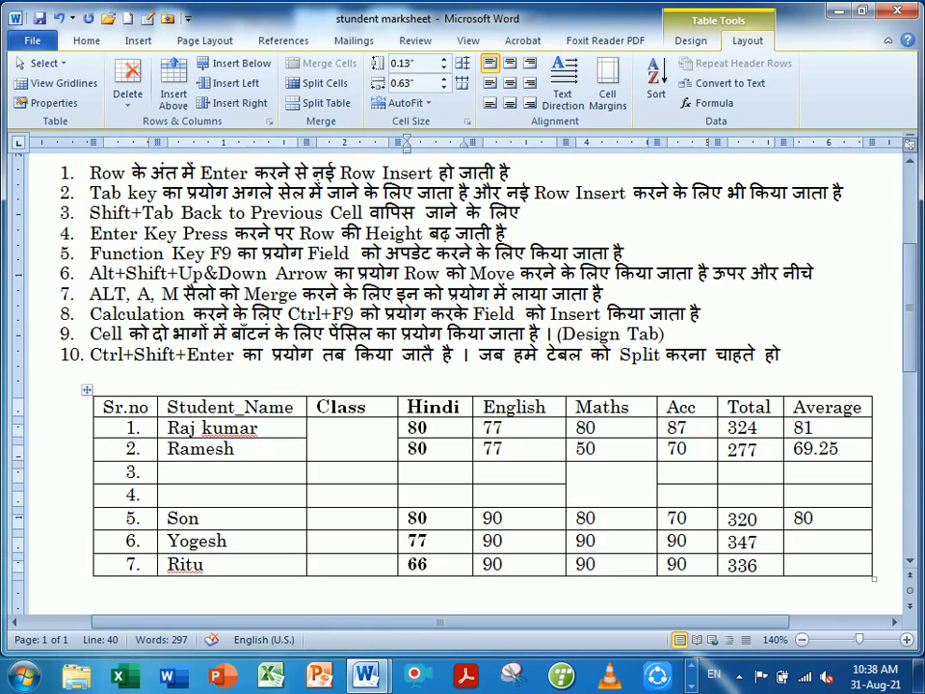
left_click(320, 103)
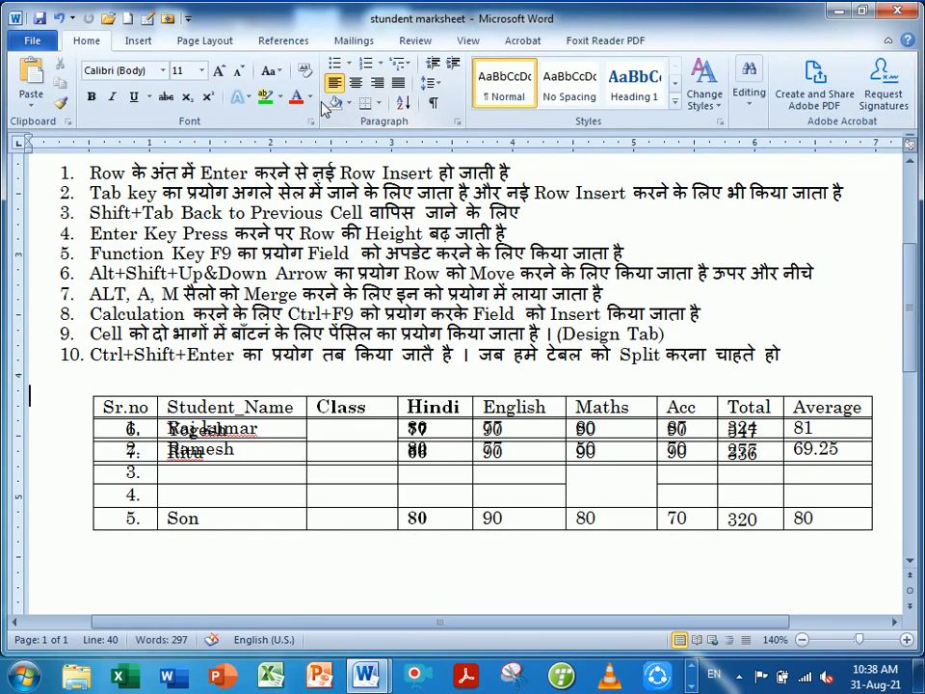
key("ctrl+z")
scroll(463, 385, "down", 4)
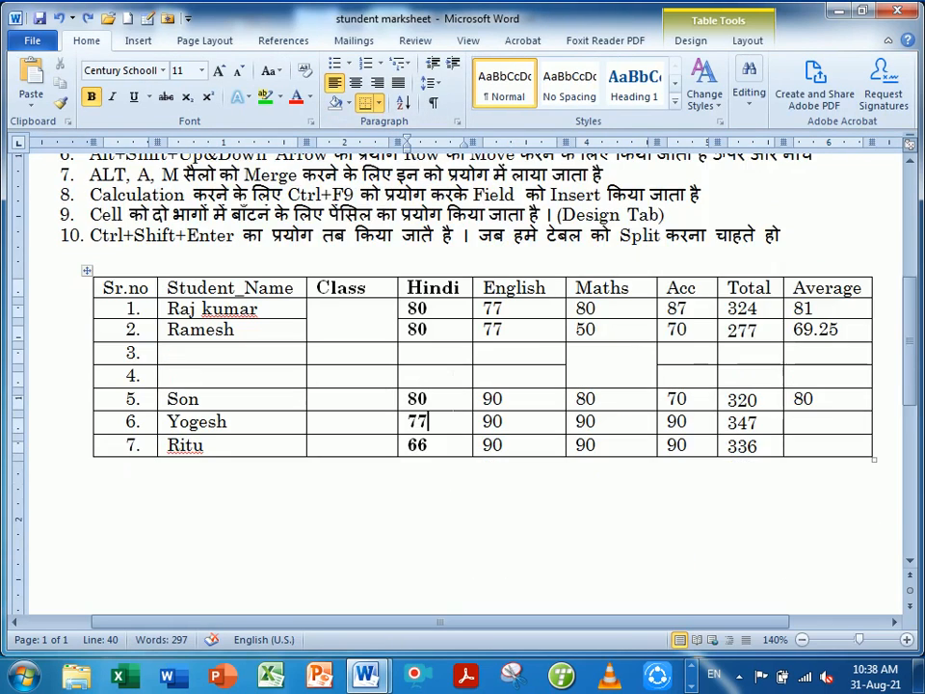
scroll(462, 385, "up", 3)
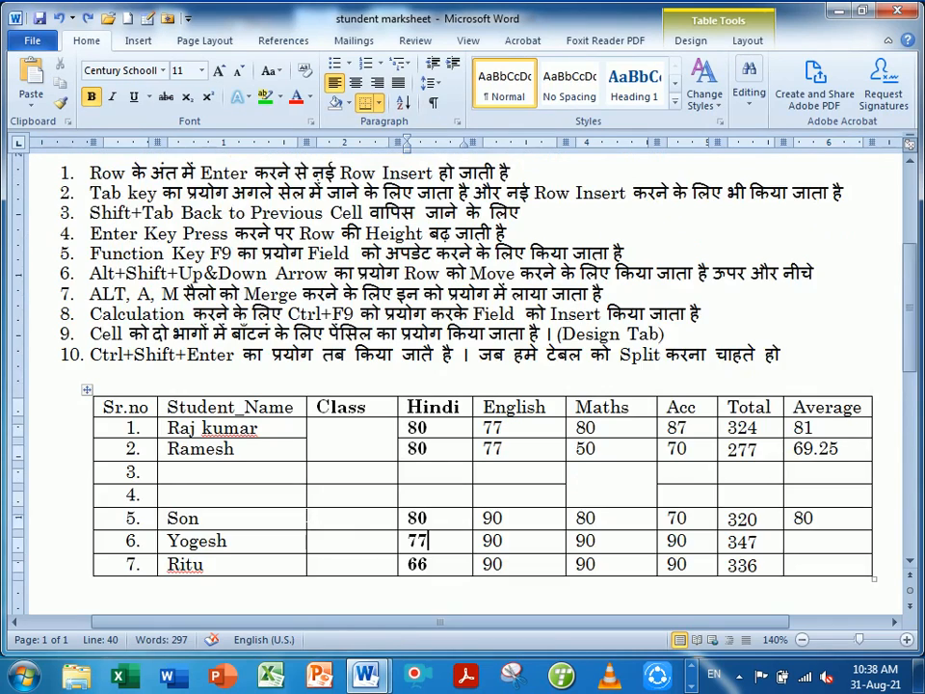
Insert an empty table with nine columns and two rows below the marksheet table.
left_click(111, 555)
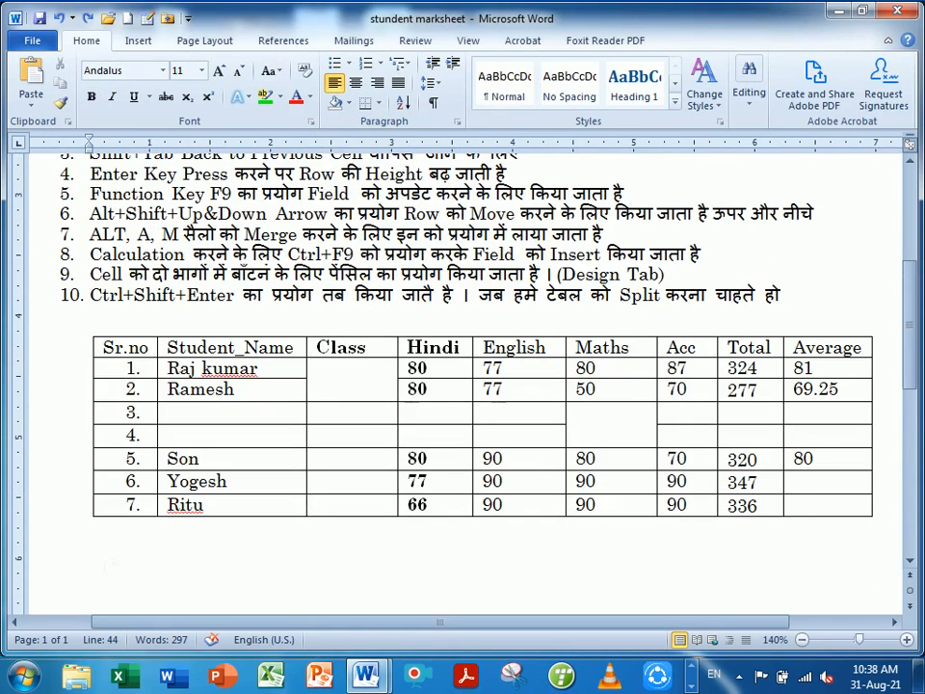
double_click(111, 562)
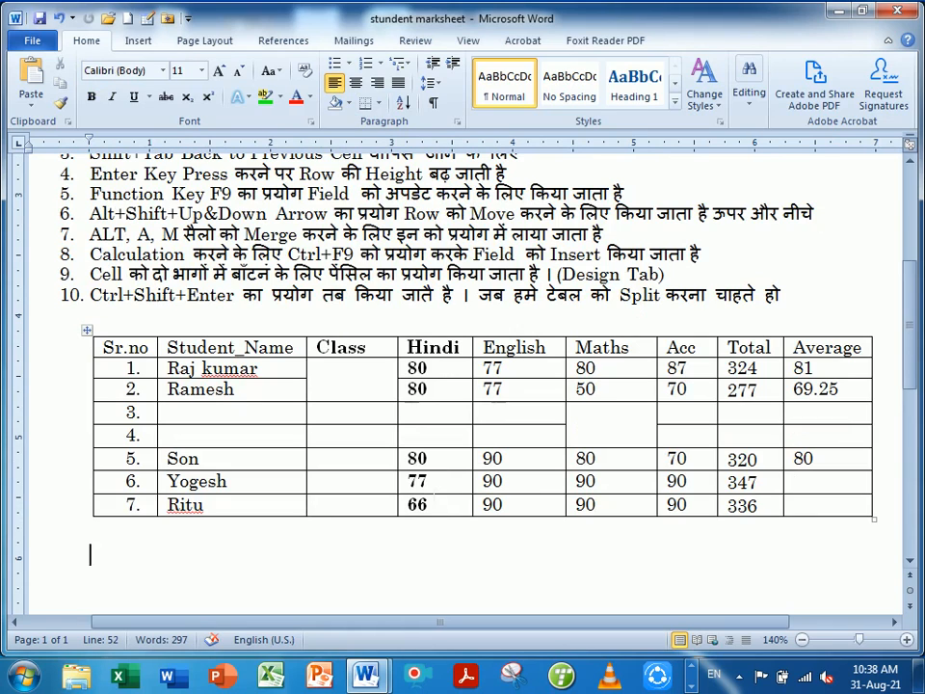
left_click(137, 41)
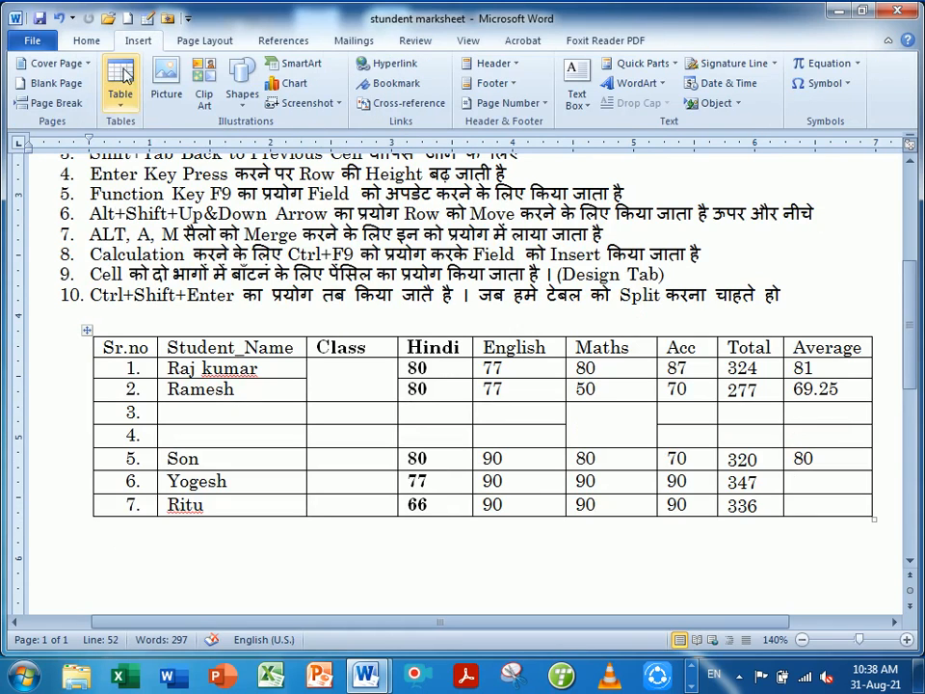
left_click(121, 77)
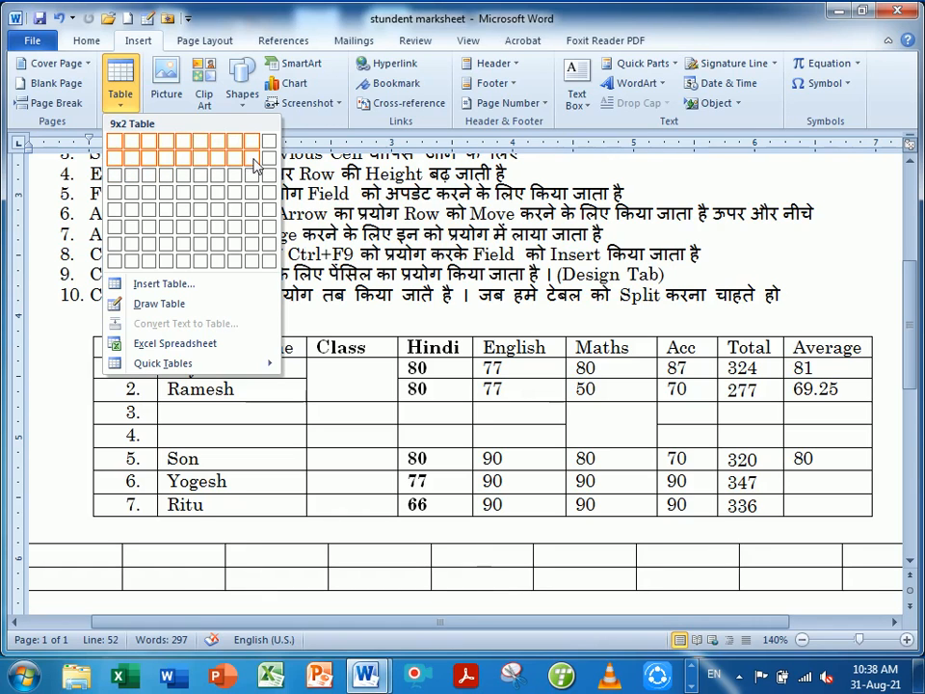
left_click(255, 166)
Split the new empty table into two separate tables at its second row.
scroll(634, 603, "down", 2, "ctrl")
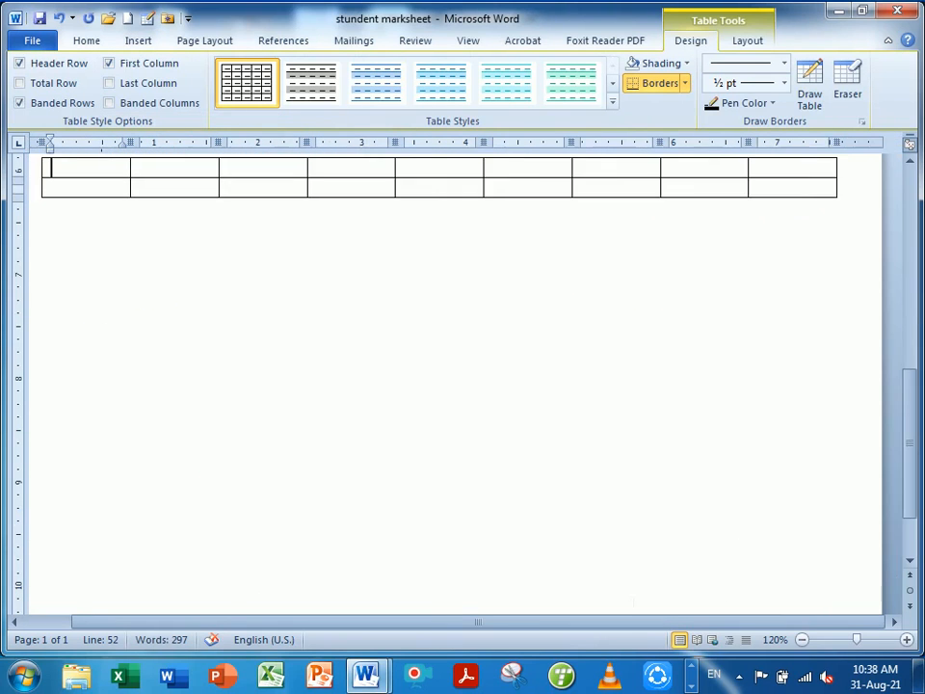
scroll(463, 386, "up", 5)
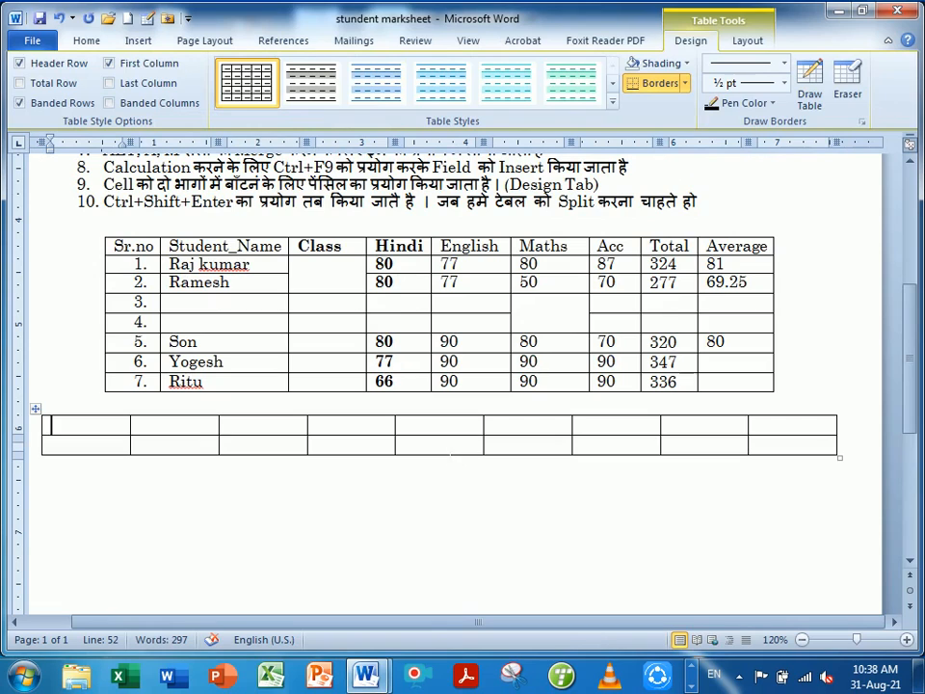
left_click(450, 450)
left_click(747, 40)
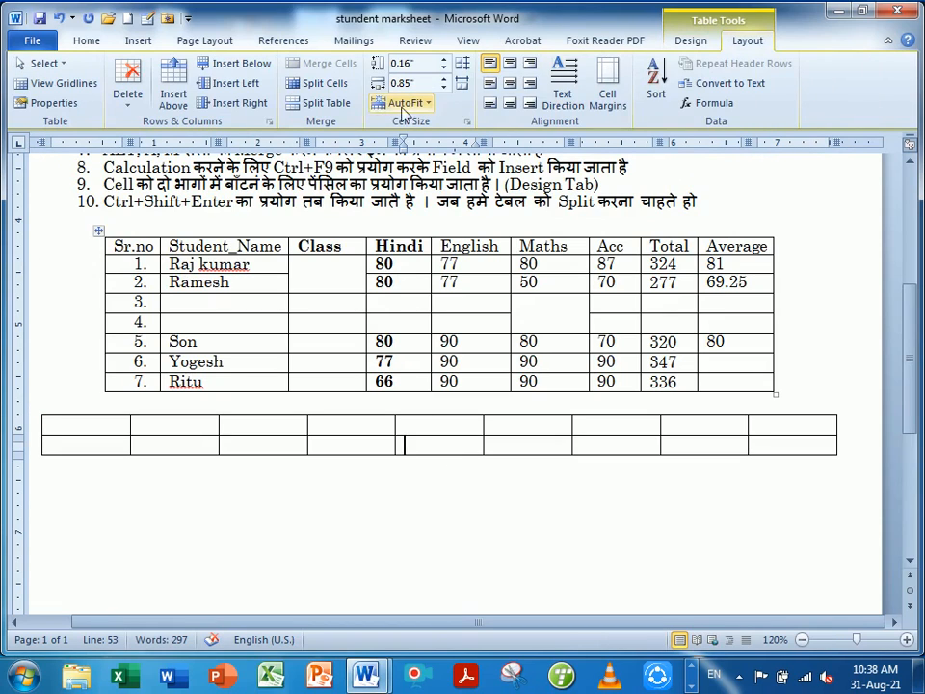
left_click(329, 106)
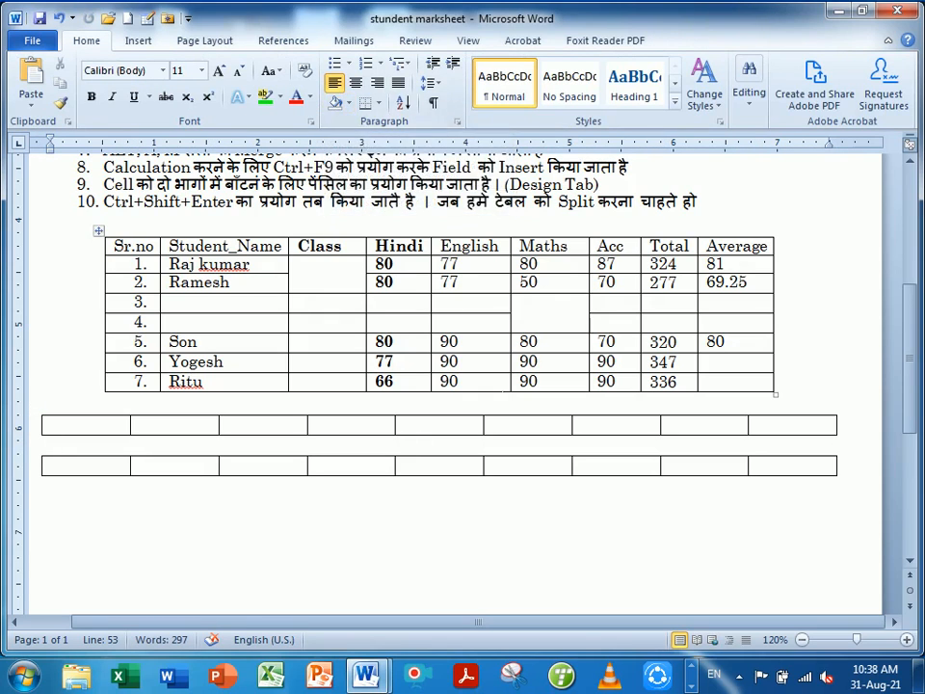
Set the height of row 6 in the marksheet table to 1 inch.
scroll(462, 288, "up", 1)
scroll(463, 337, "up", 1)
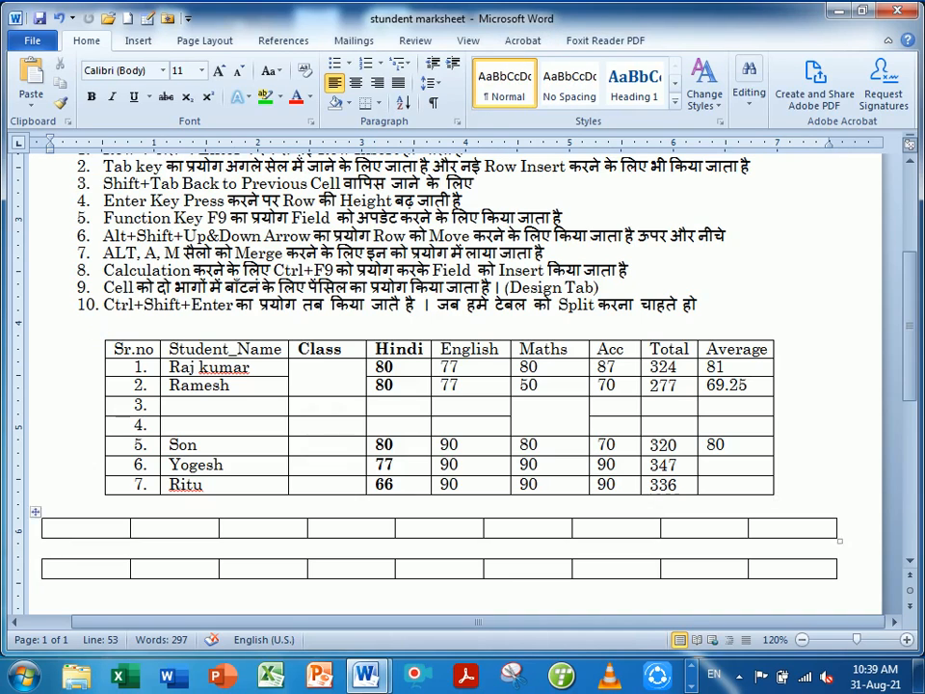
left_click(527, 569)
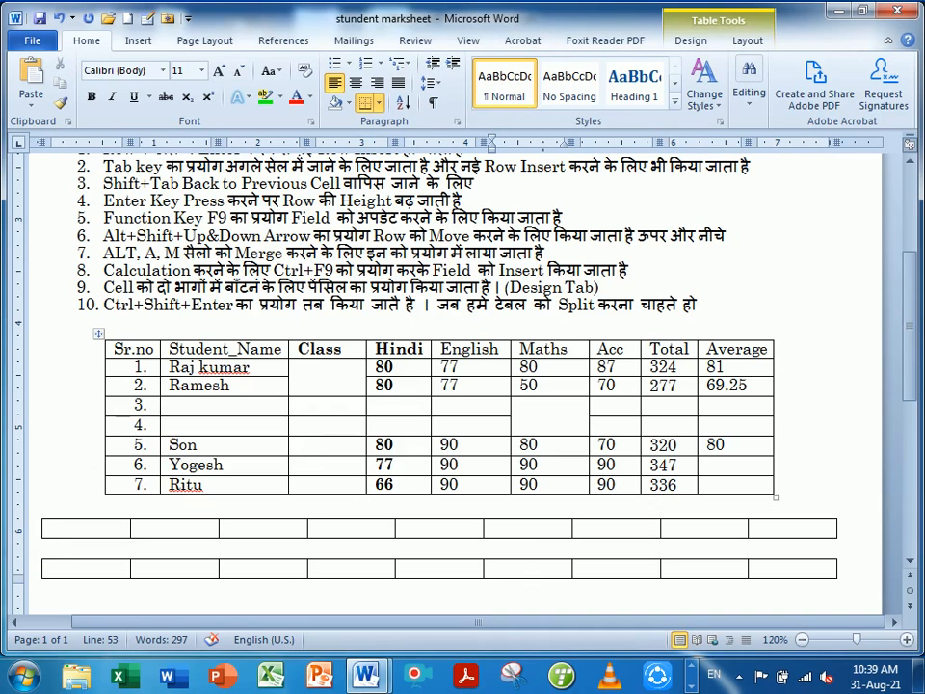
left_click(552, 466)
left_click(747, 42)
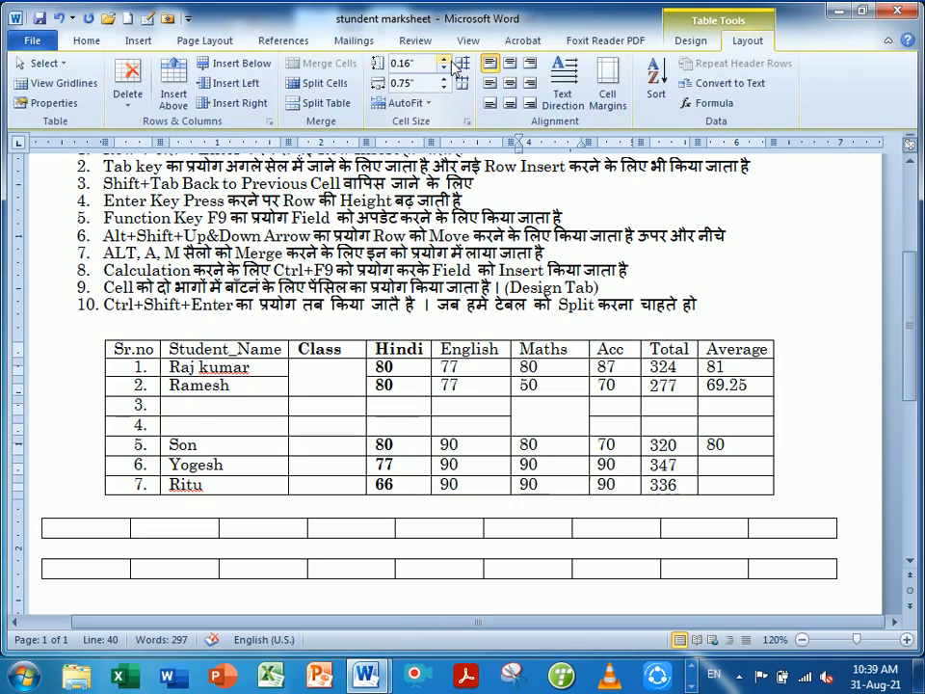
left_click_drag(449, 60, 448, 60)
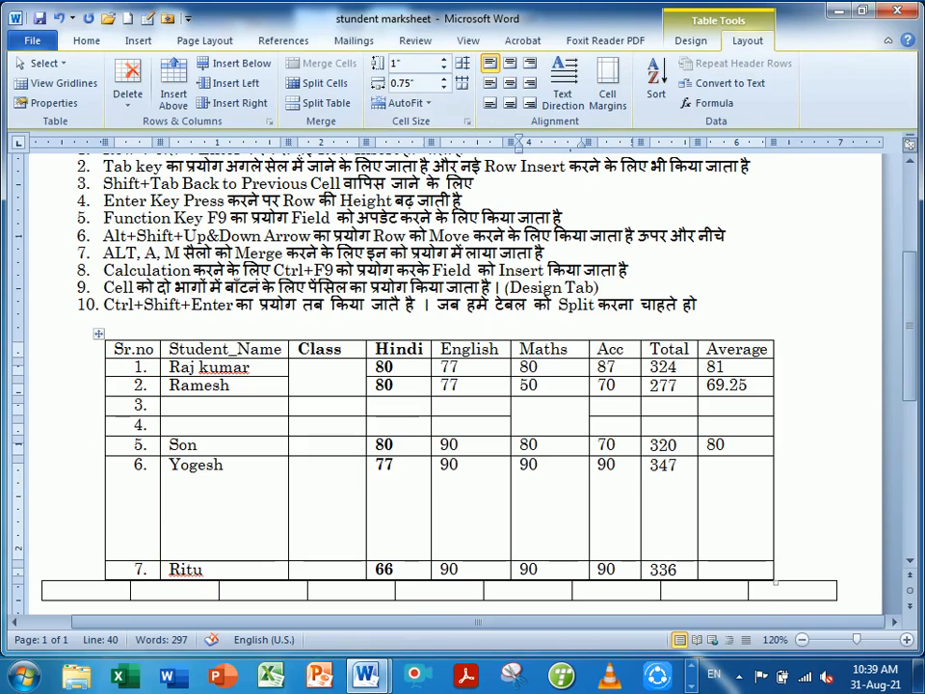
Add three blank lines in the Maths cell of row 2, and undo them along with the last height increase of row 6.
left_click(573, 388)
key("Return")
key("Return")
key("Return")
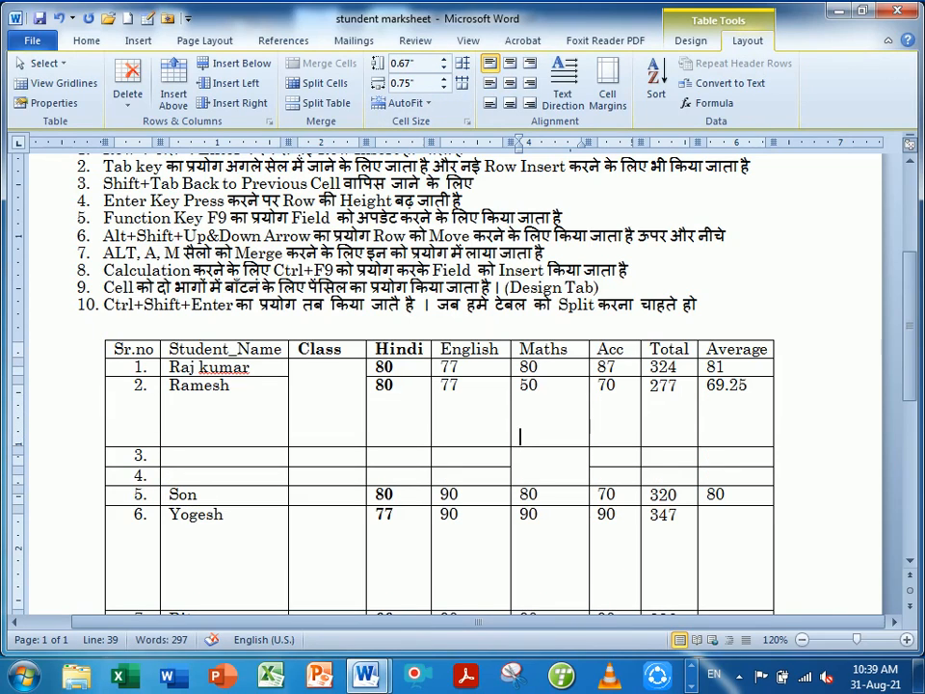
key("ctrl+z")
key("ctrl+z")
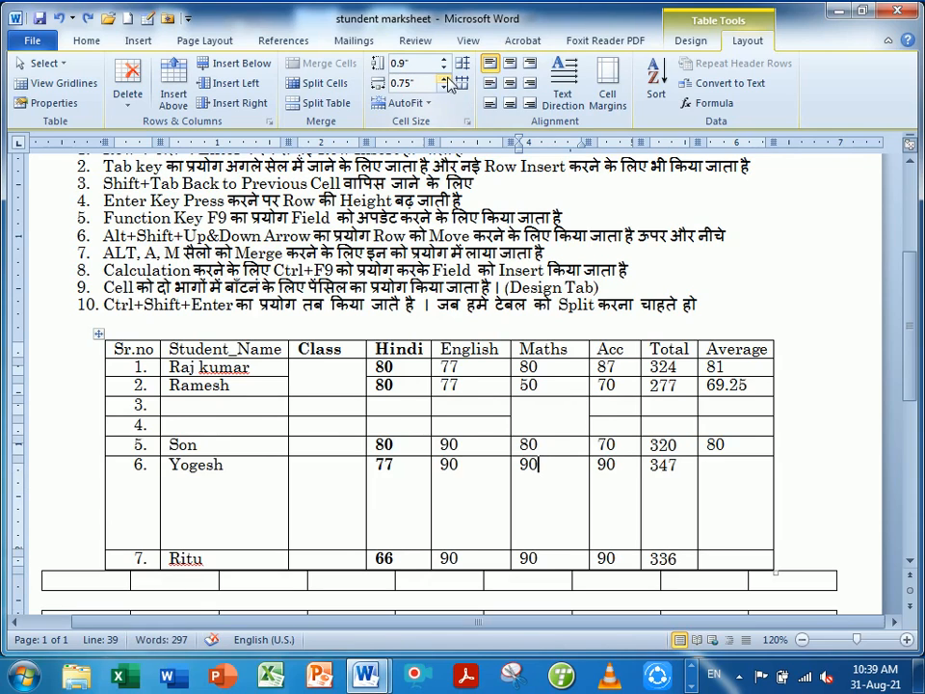
Set the Maths column's width to 0.7 inches and autofit the marksheet table to the window.
left_click(444, 78)
left_click(444, 78)
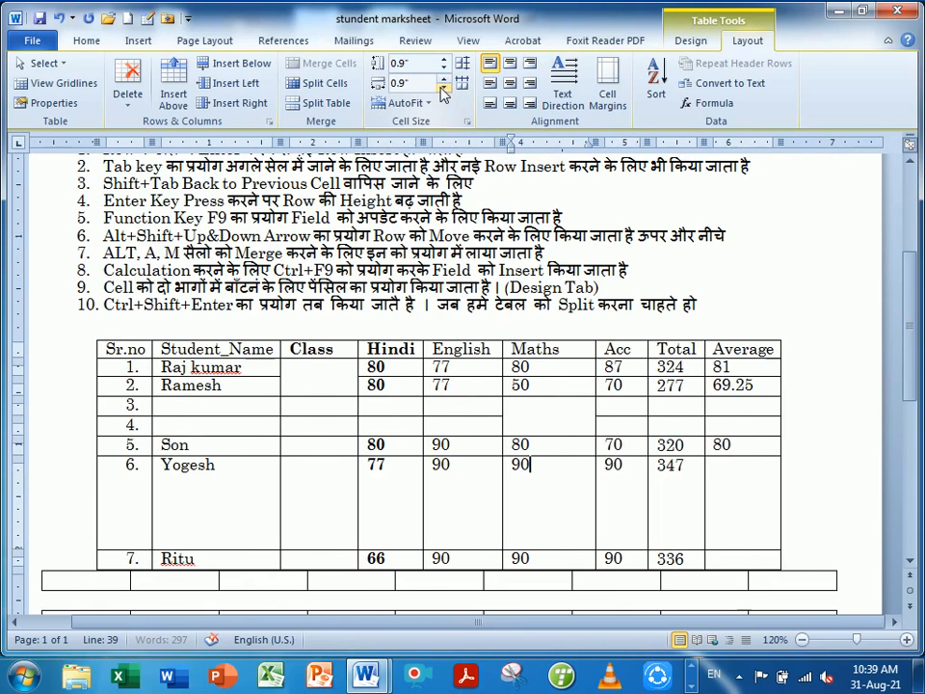
left_click(444, 87)
left_click(444, 88)
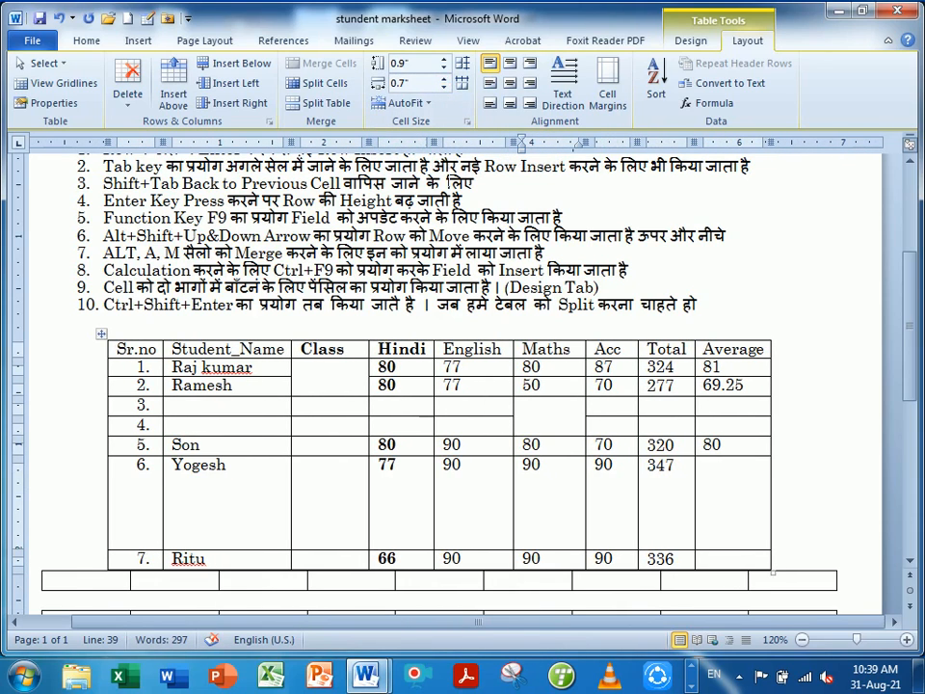
left_click(405, 102)
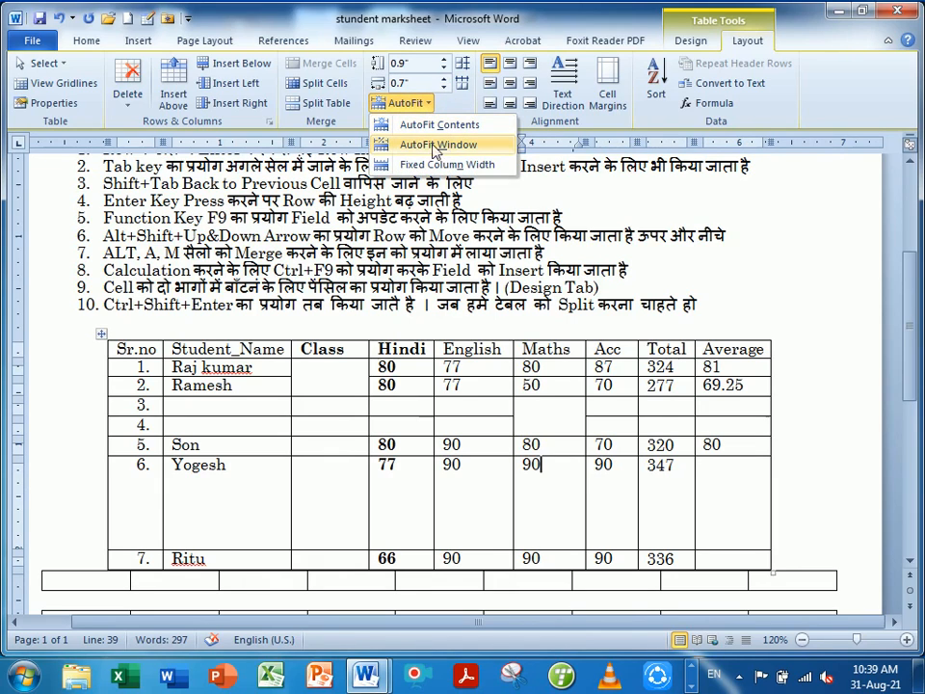
left_click(435, 146)
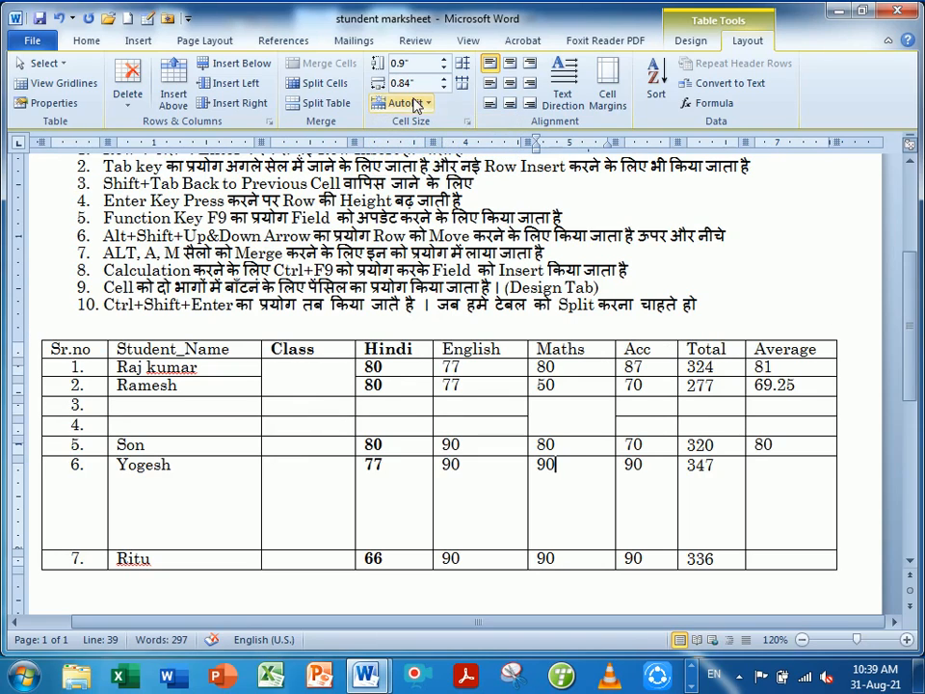
AutoFit the marksheet table to its contents and switch it to fixed column width.
left_click(412, 102)
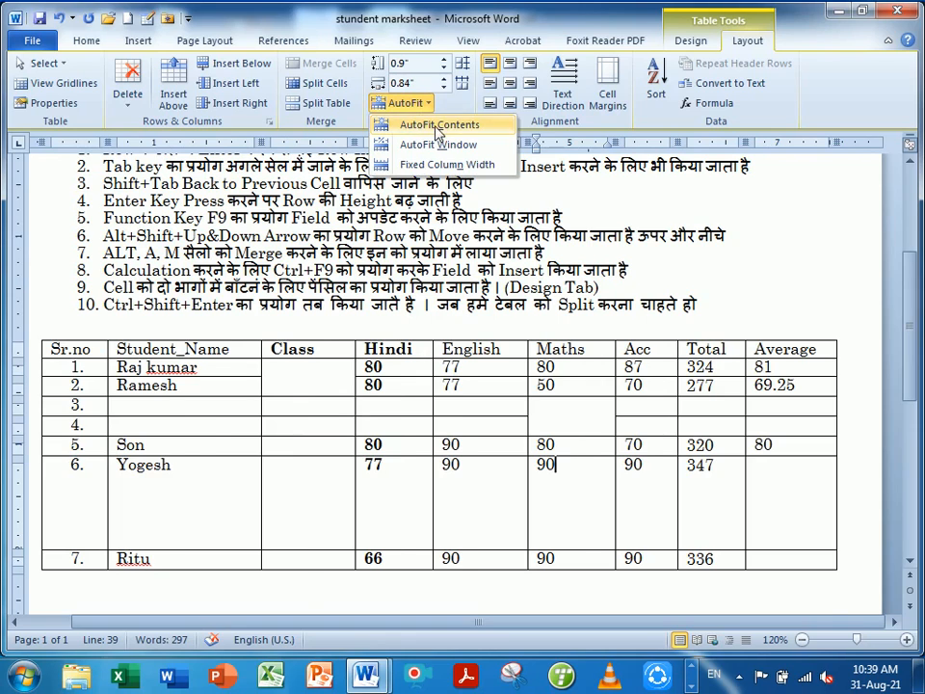
left_click(416, 131)
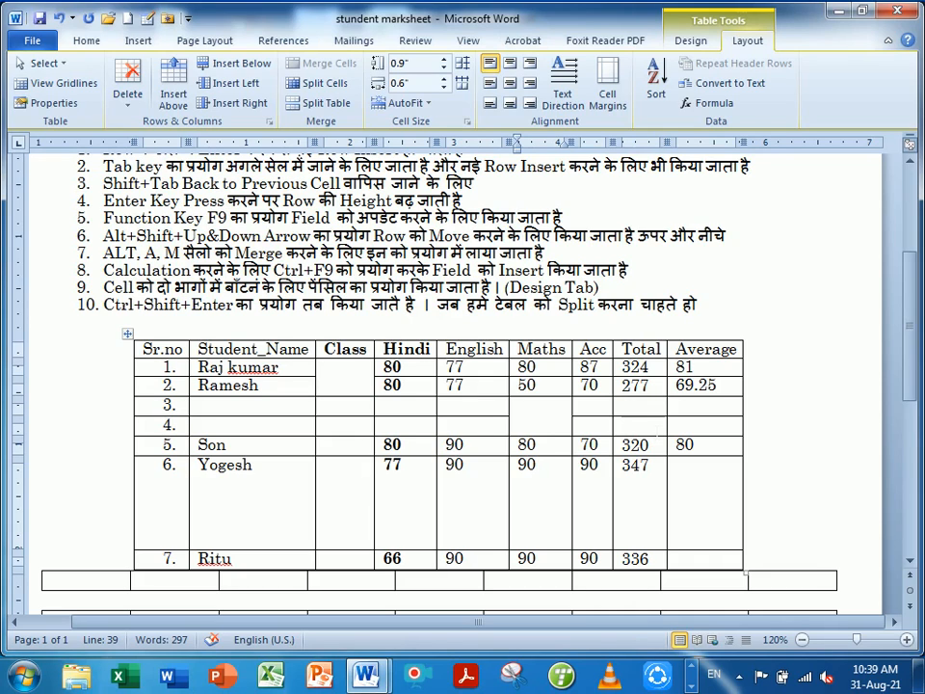
left_click(417, 101)
left_click(434, 164)
Try several cell alignments on the marksheet columns from Student_Name to Average, finishing with text centred horizontally and vertically.
left_click_drag(210, 348, 693, 561)
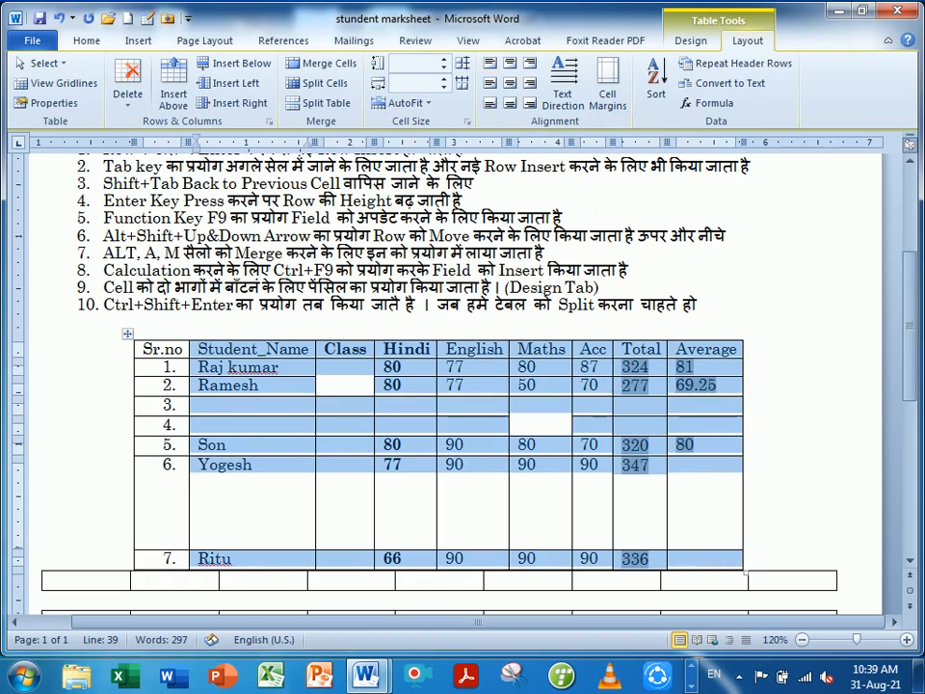
left_click(508, 85)
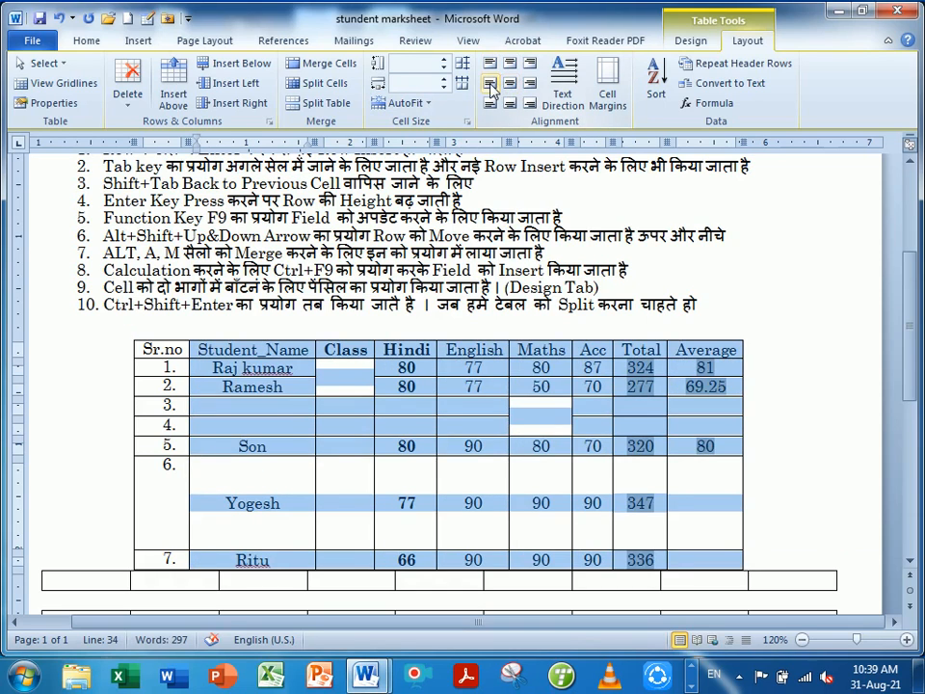
key("ctrl+l")
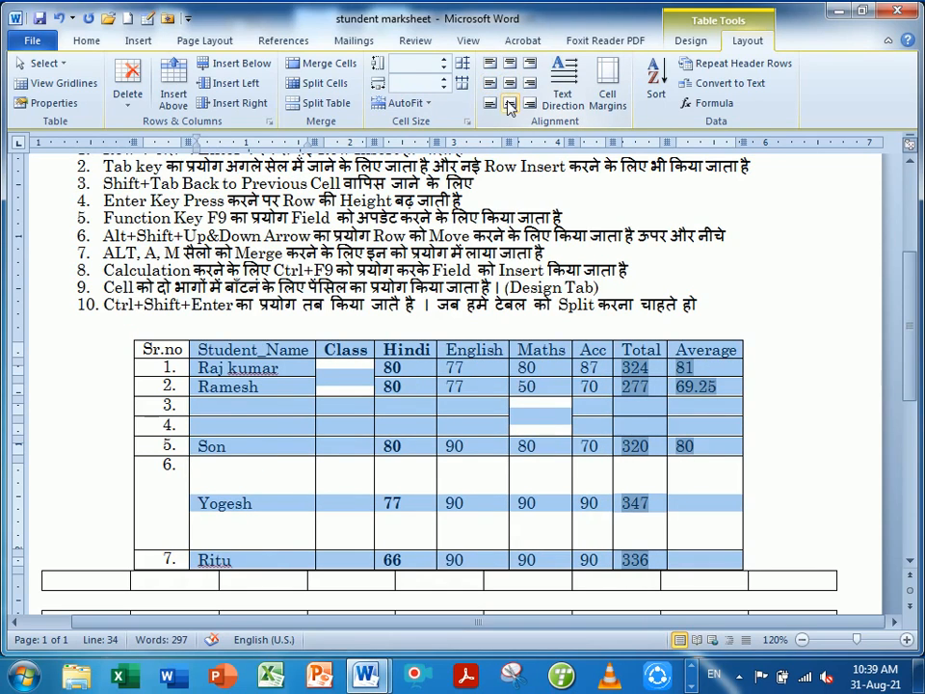
left_click(510, 103)
left_click(509, 85)
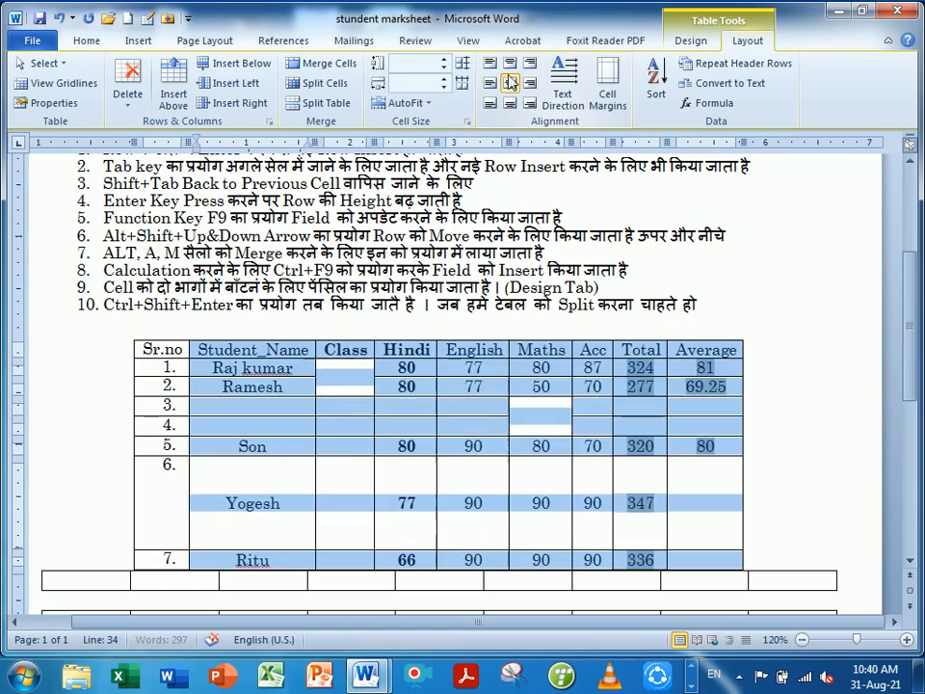
left_click(509, 63)
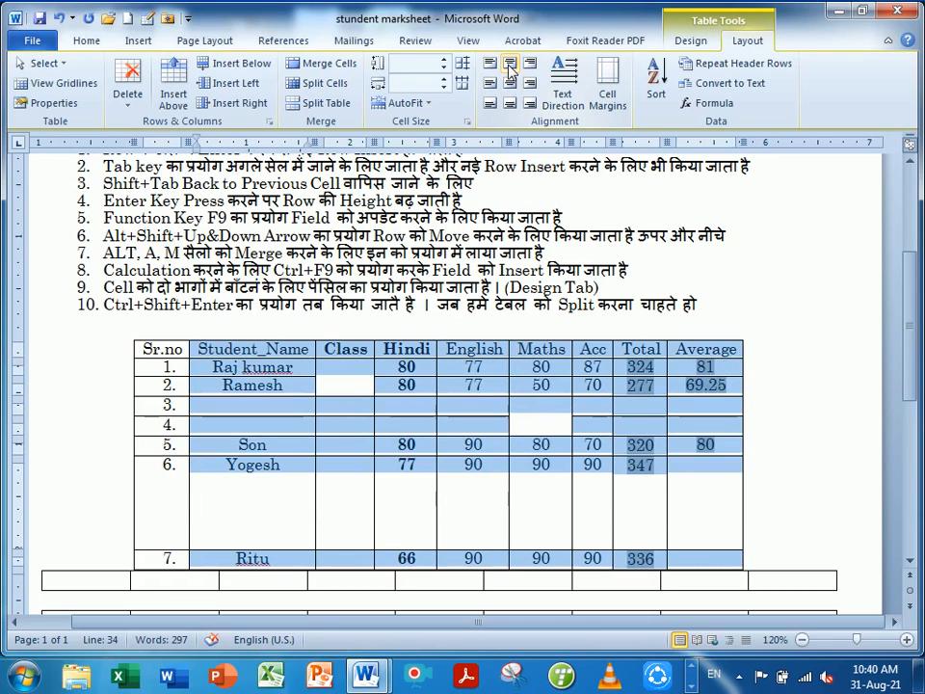
left_click(510, 85)
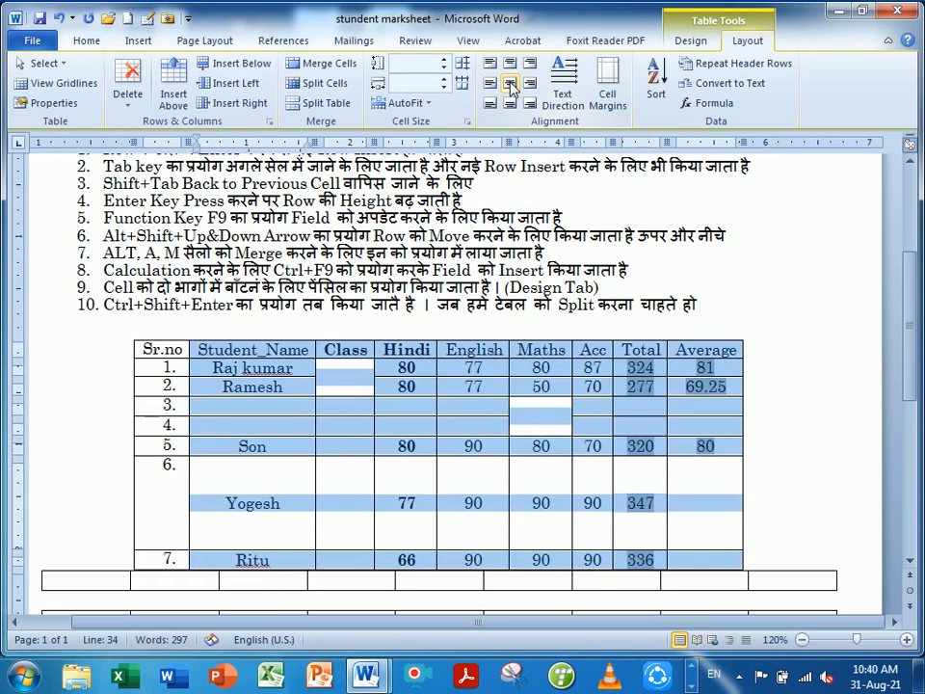
left_click(530, 103)
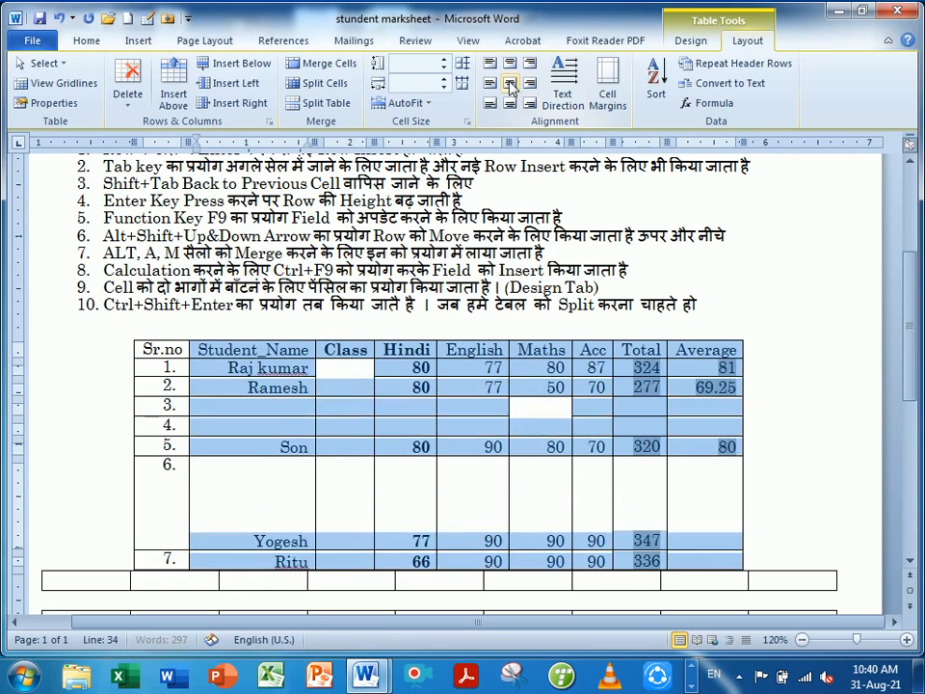
left_click(510, 84)
left_click(473, 406)
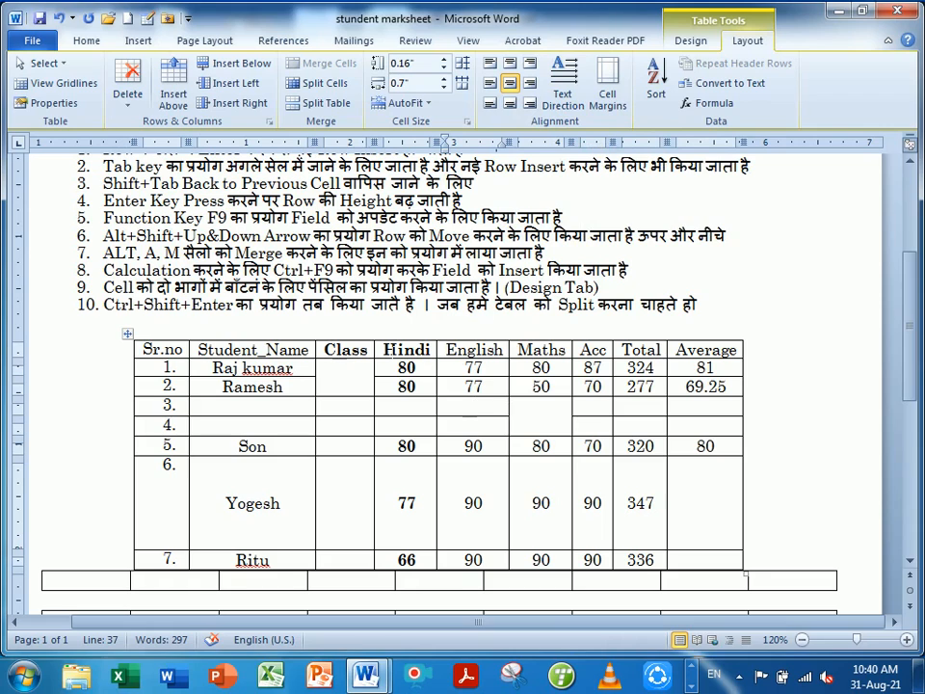
left_click_drag(387, 348, 692, 358)
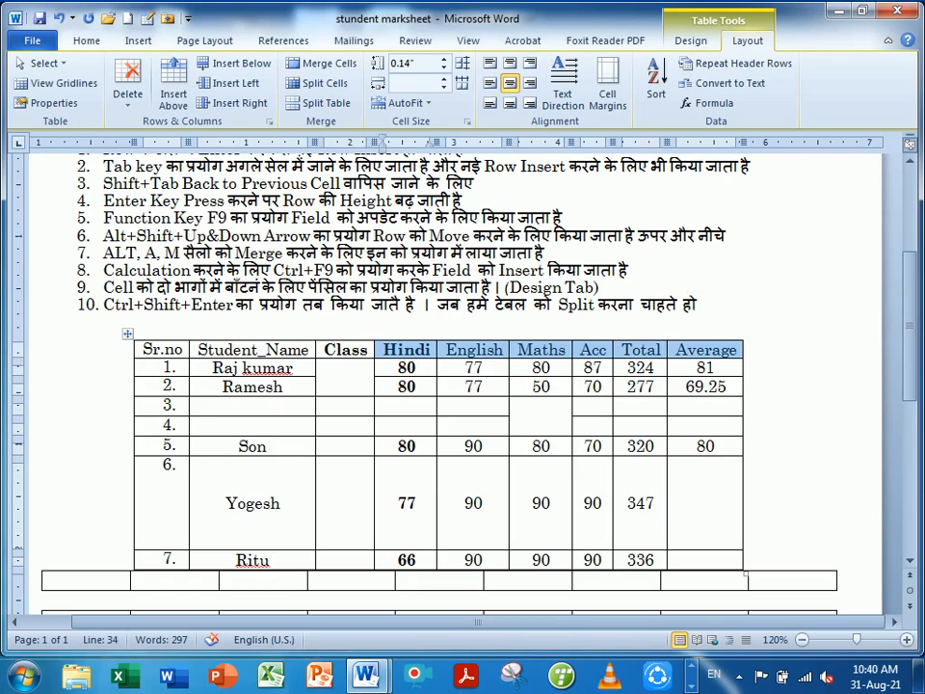
key("Down")
left_click(484, 367)
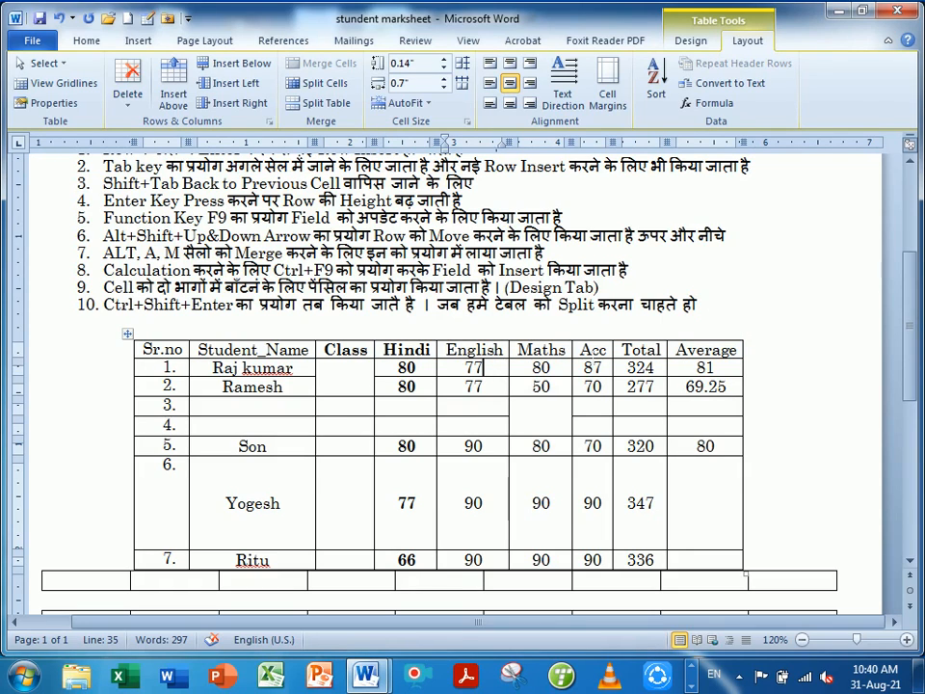
Insert a new column after the Acc column of the marksheet and give it the heading "bus".
left_click(606, 349)
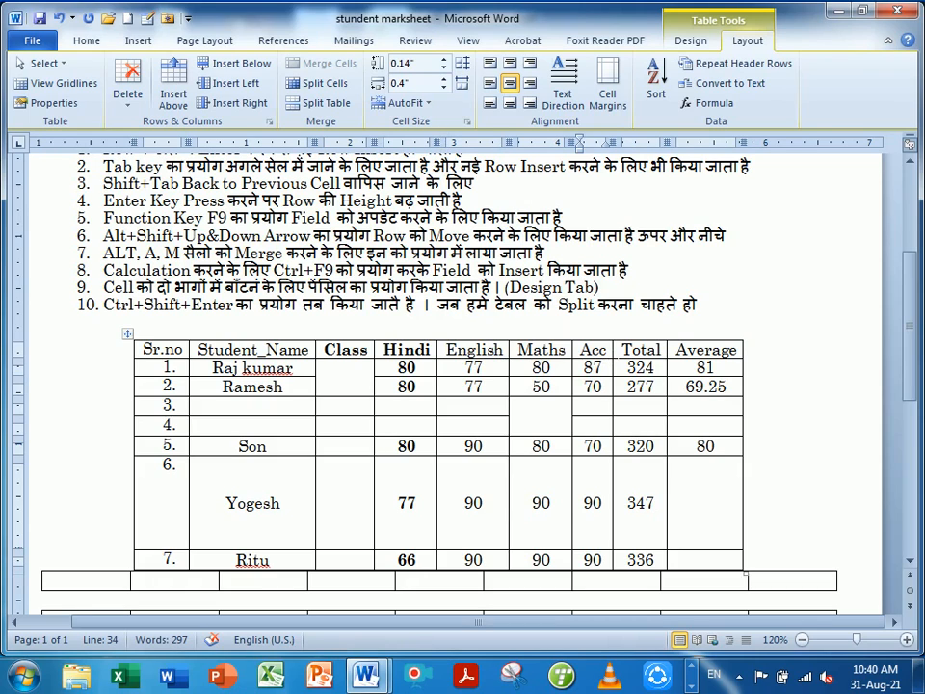
left_click(239, 102)
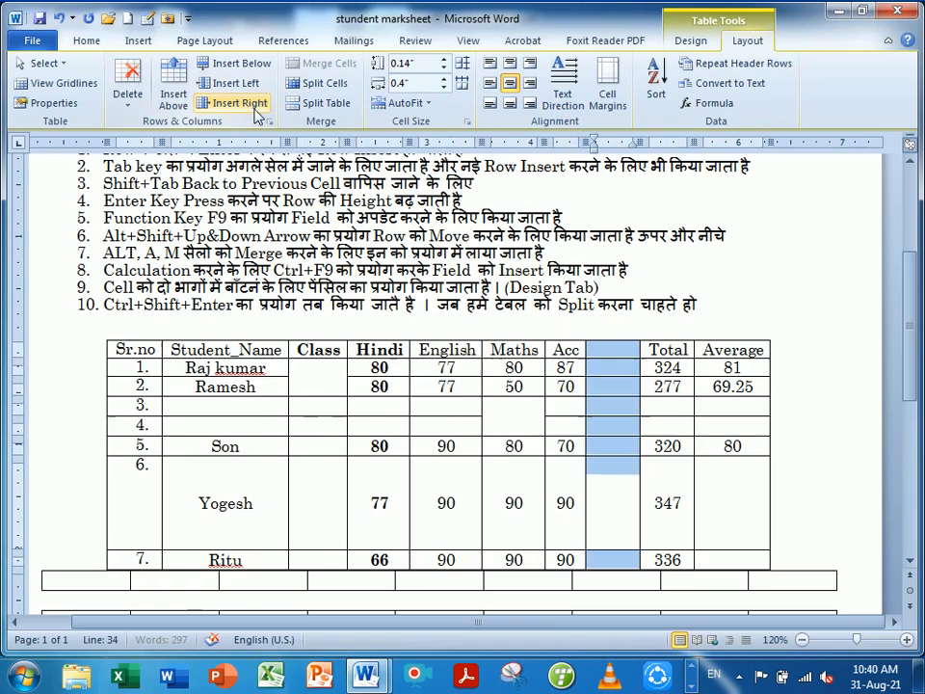
left_click(631, 374)
type("bus")
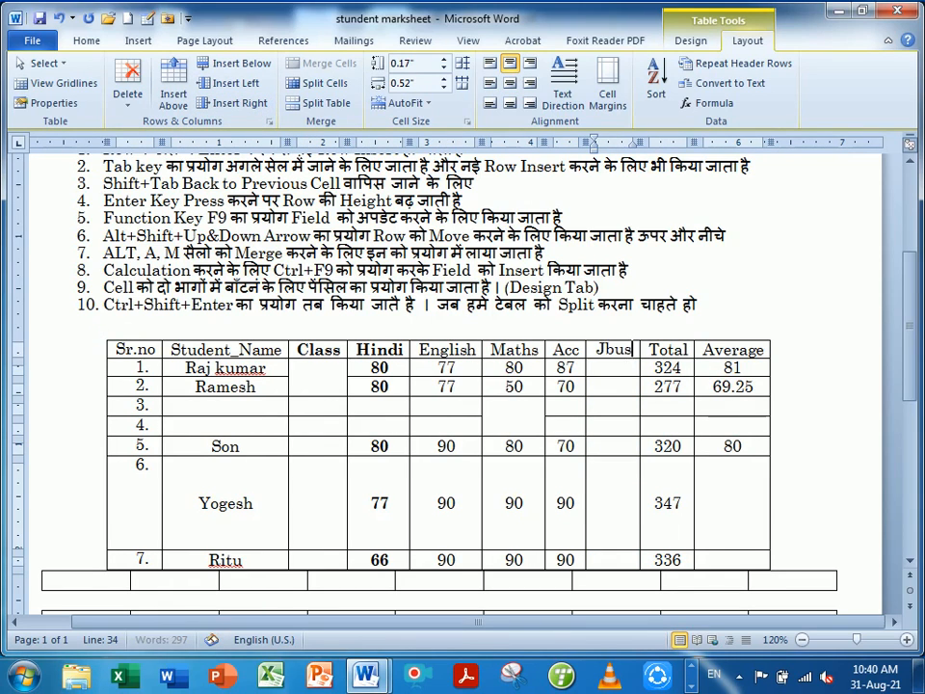
key("BackSpace")
key("BackSpace")
key("BackSpace")
type("bus")
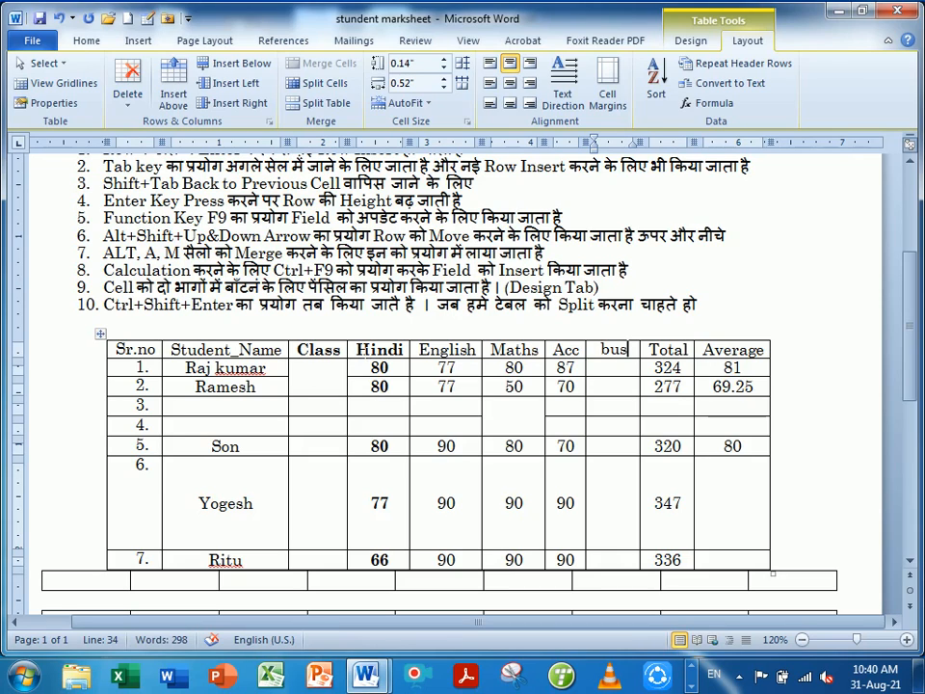
Change the text direction of the header cells from Hindi to Average so they read vertically downward.
left_click_drag(379, 349, 720, 355)
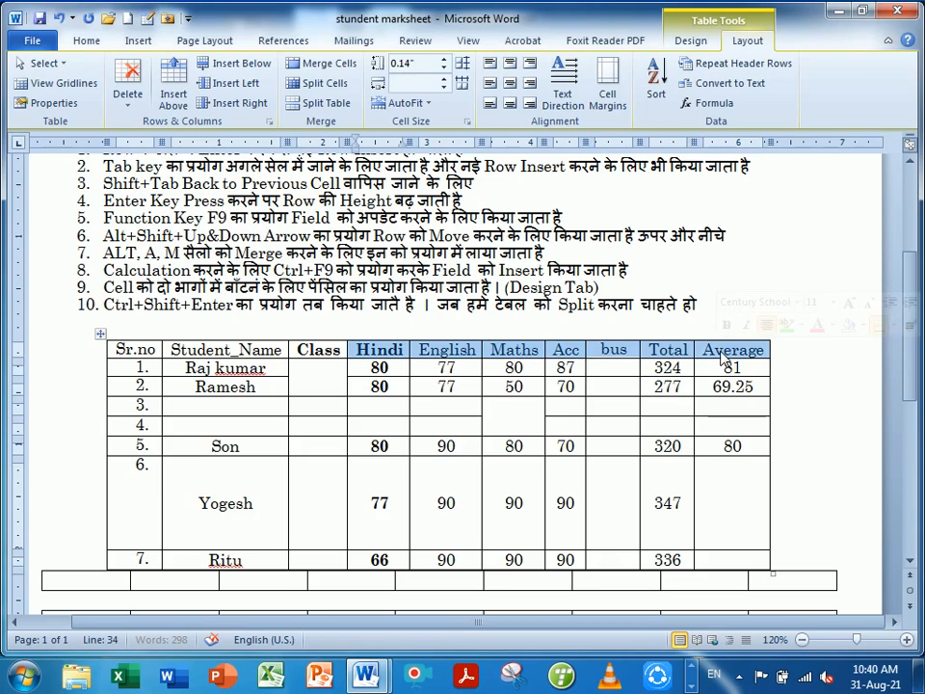
left_click(565, 79)
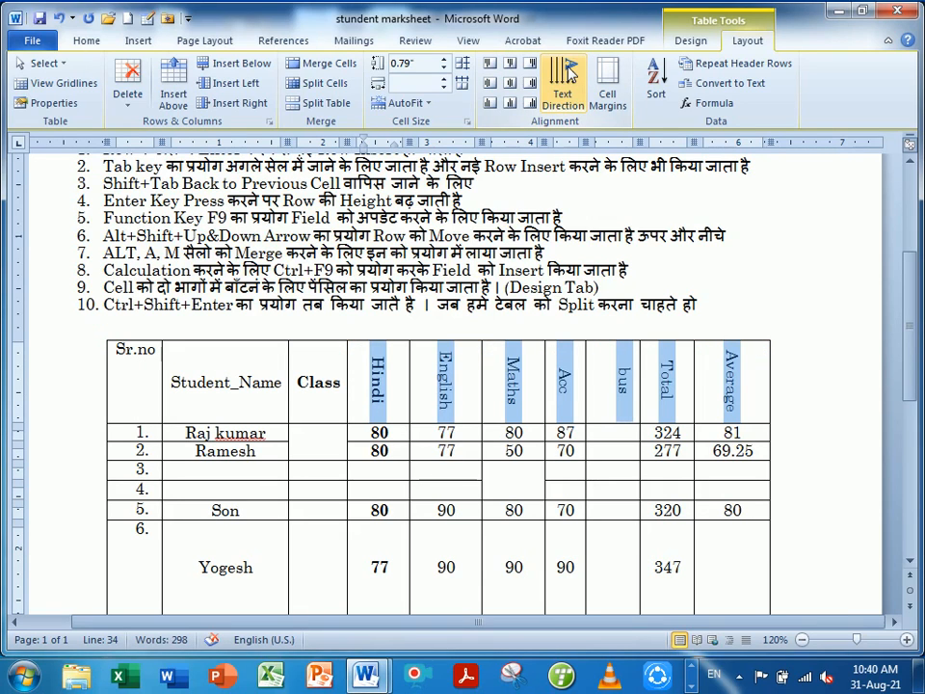
left_click(569, 74)
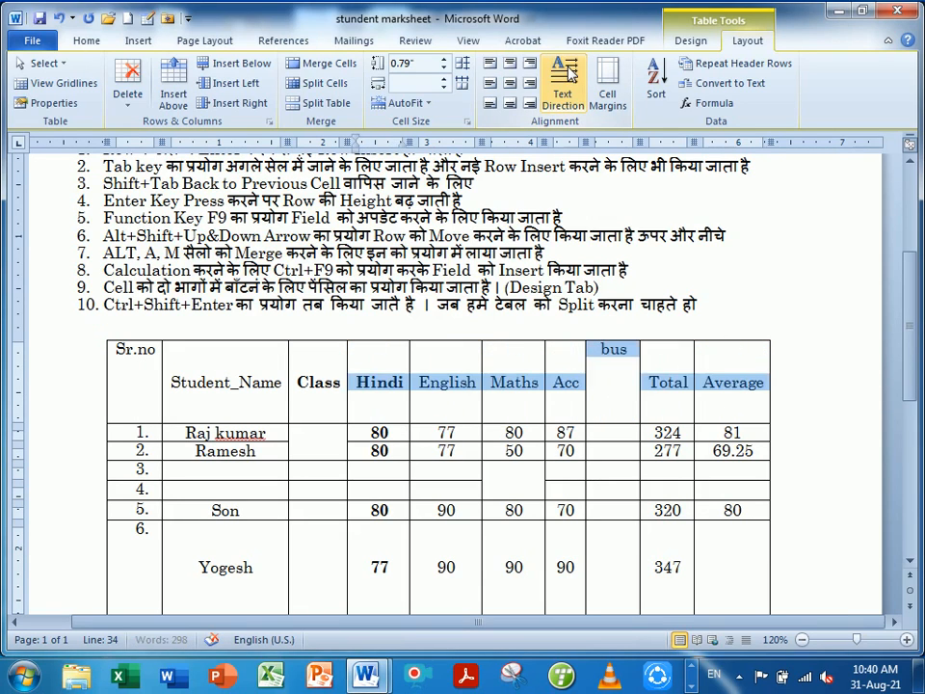
left_click(570, 74)
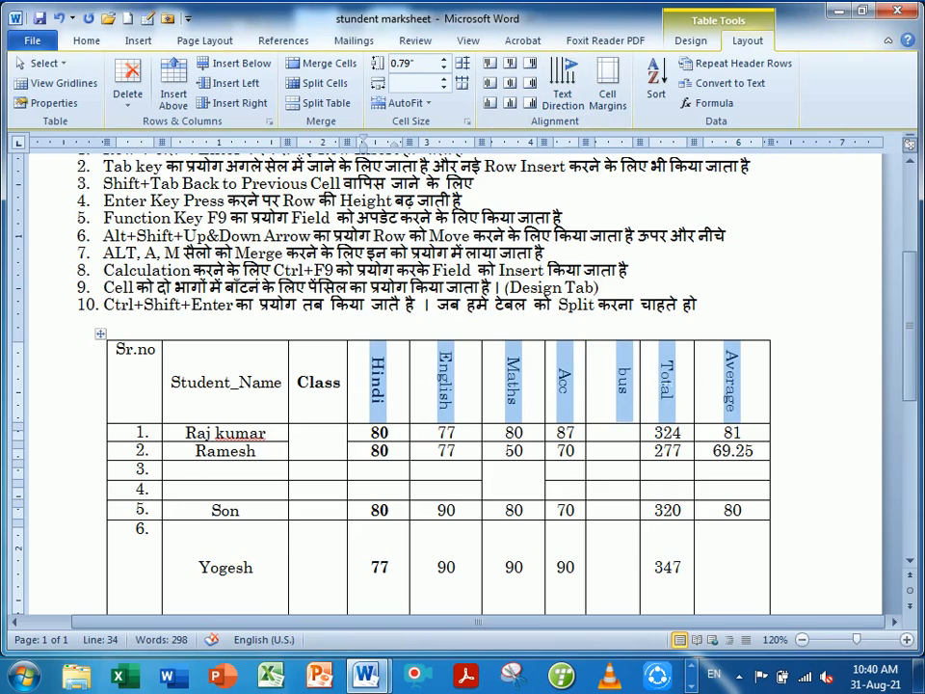
left_click(731, 412)
AutoFit the marksheet table with its vertical headings to its contents, and undo it.
scroll(731, 412, "down", 1)
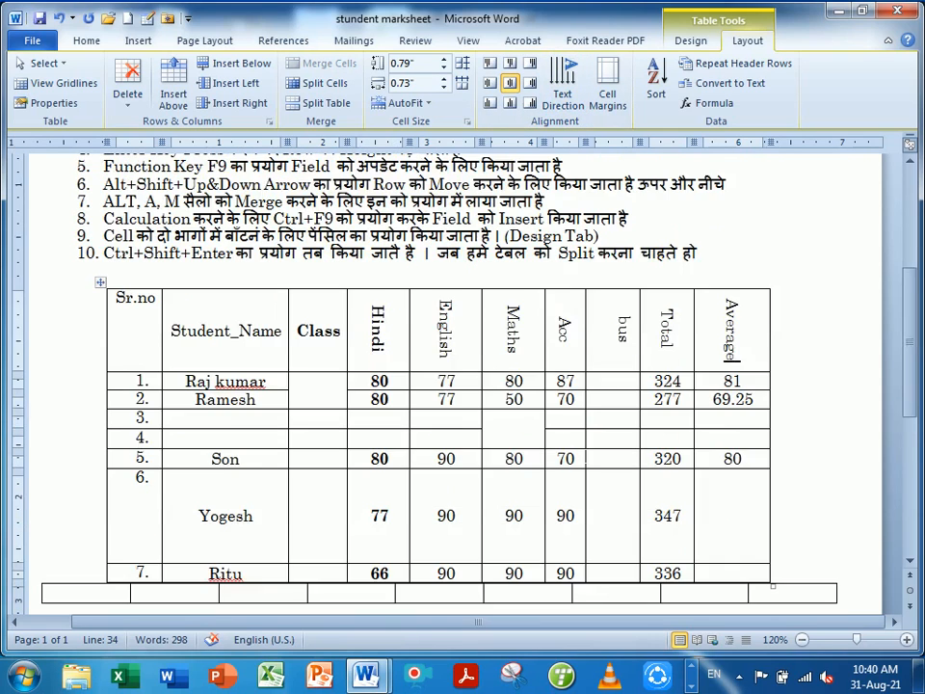
scroll(731, 413, "down", 1)
scroll(731, 412, "up", 1)
left_click_drag(318, 330, 732, 521)
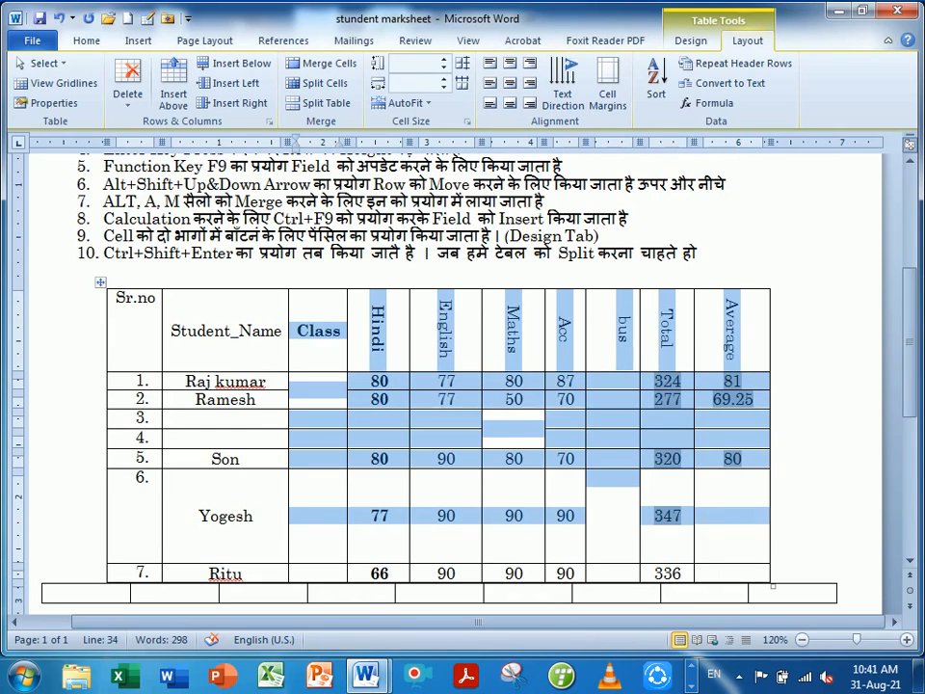
left_click(400, 102)
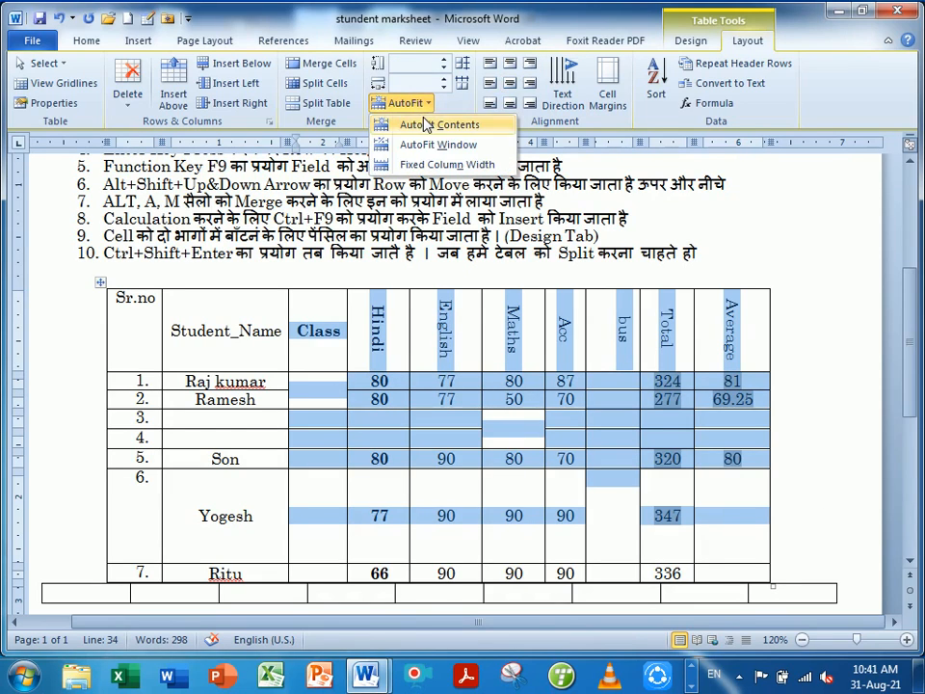
left_click(404, 102)
left_click(405, 102)
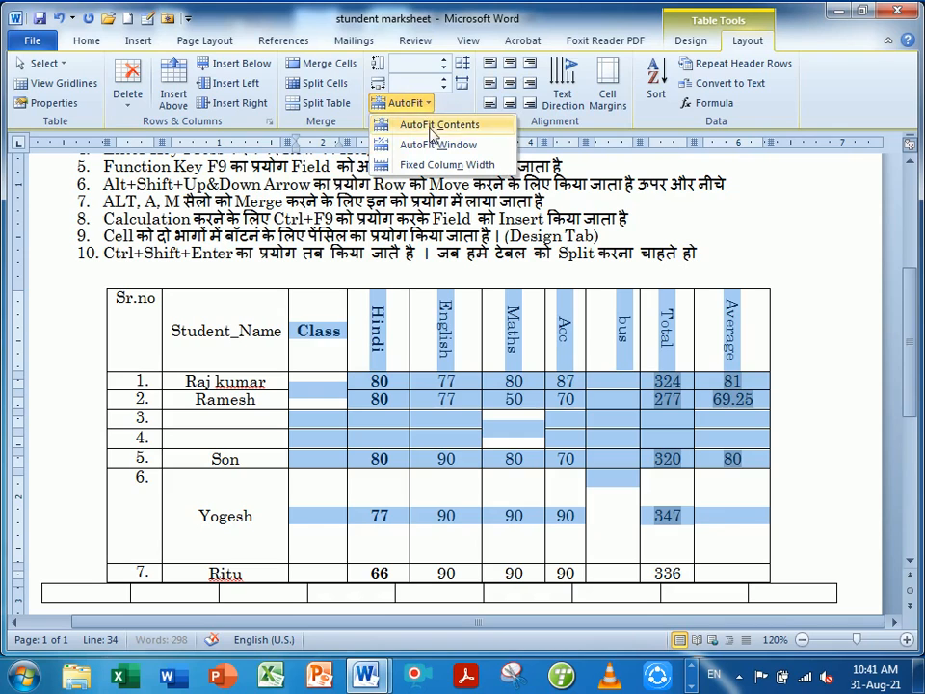
left_click(431, 125)
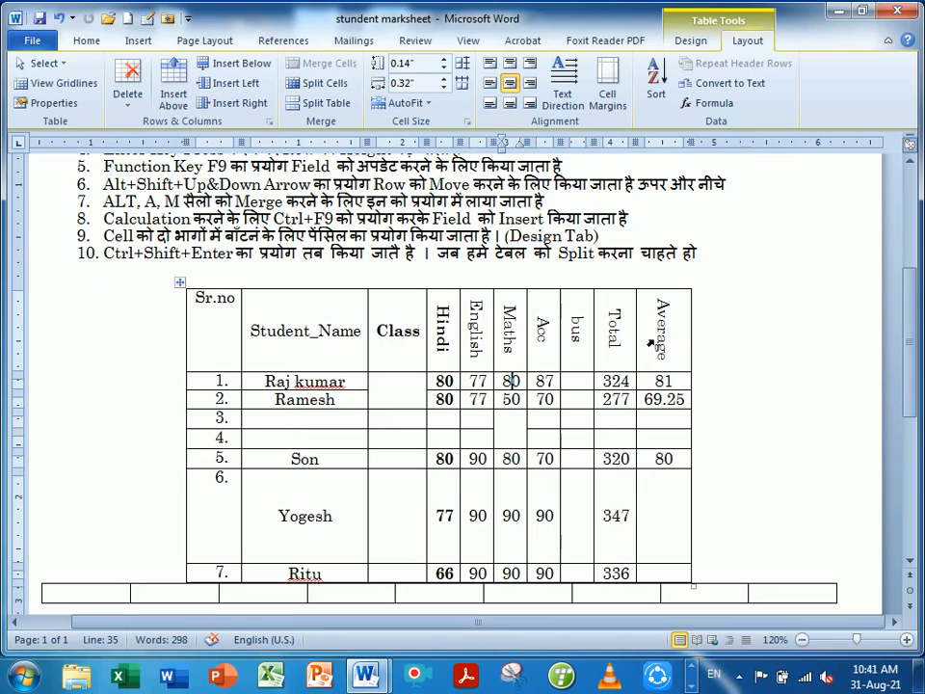
key("ctrl+z")
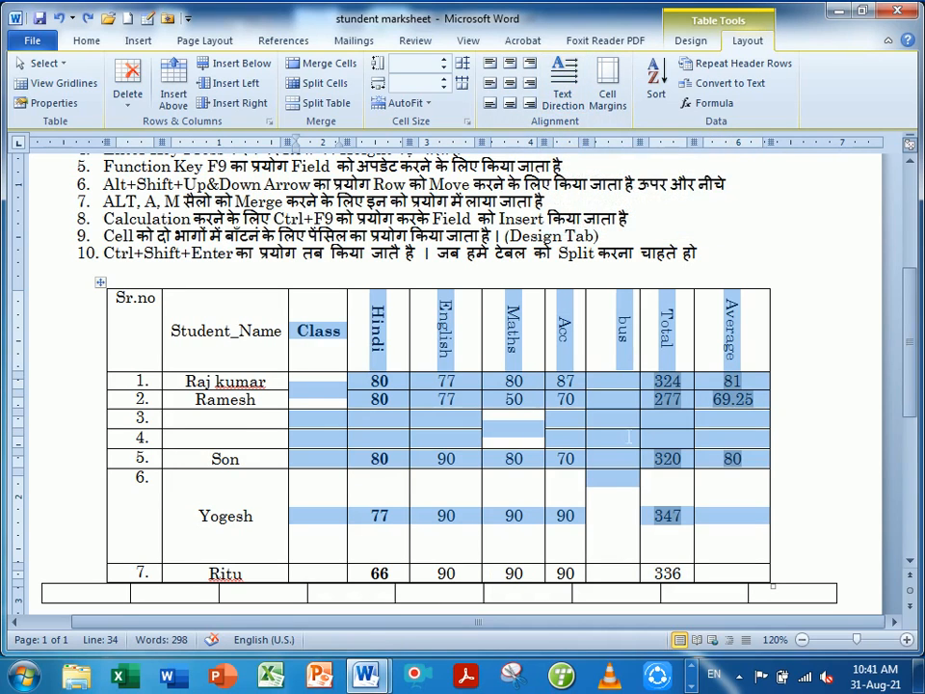
Undo the text direction changes of the marksheet's header cells from Hindi to Average.
left_click(613, 417)
scroll(613, 418, "up", 6)
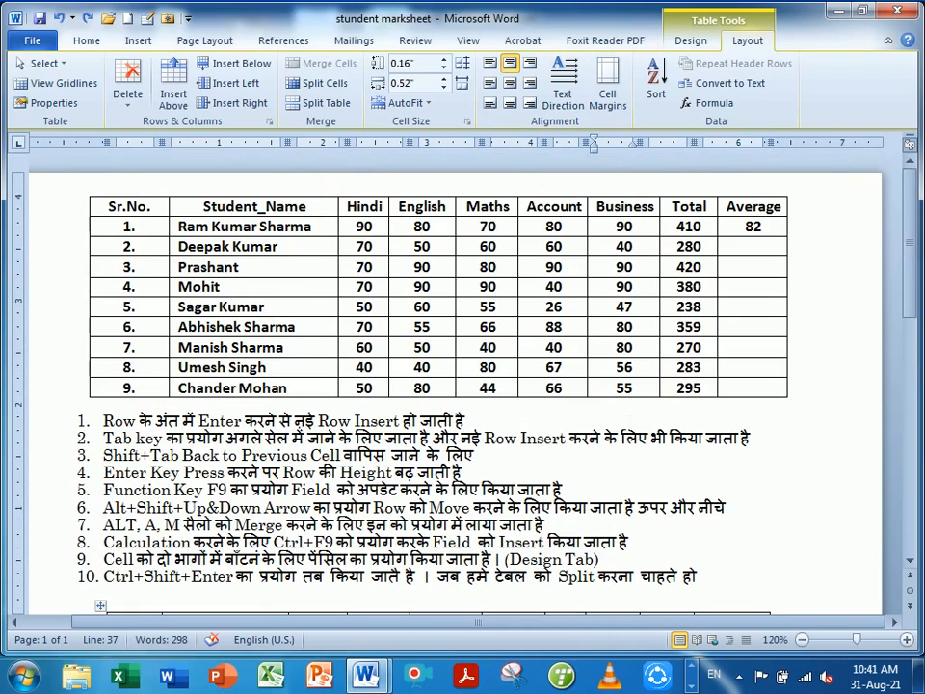
scroll(455, 386, "down", 4)
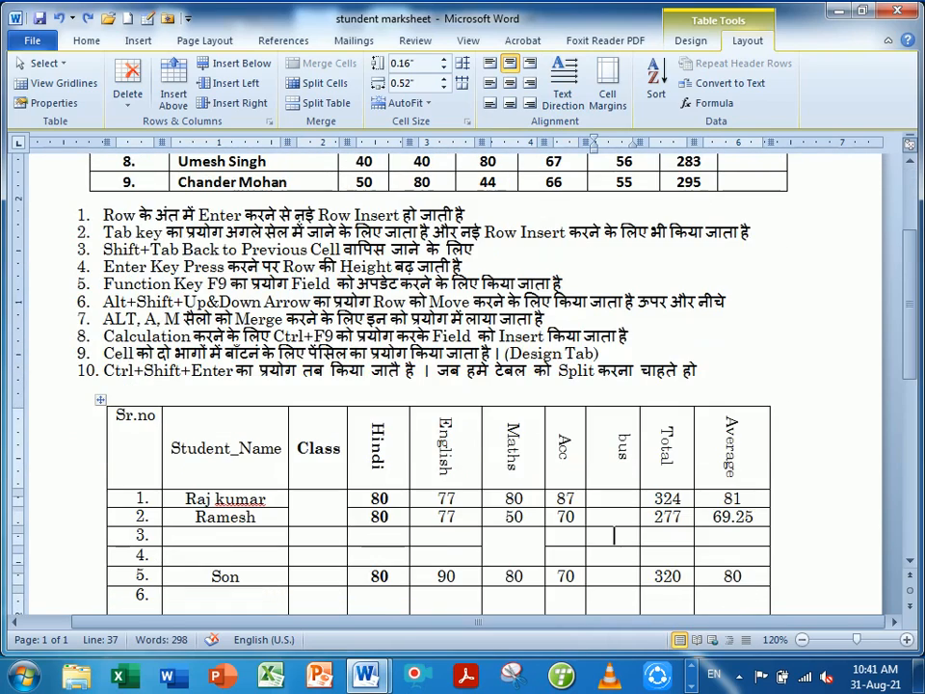
scroll(454, 385, "up", 2)
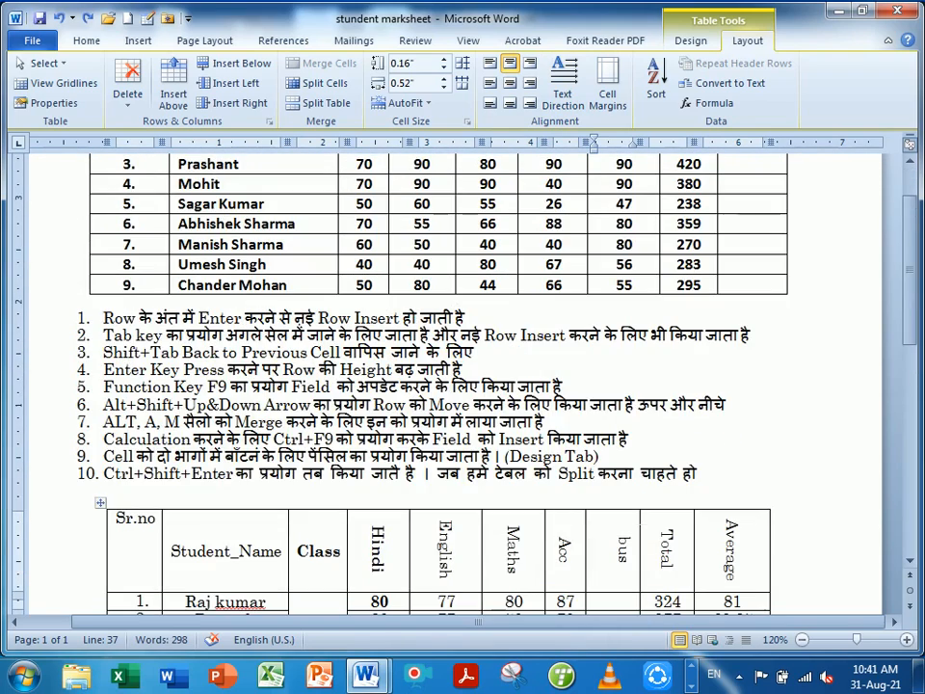
key("ctrl+z")
key("ctrl+z")
key("ctrl+z")
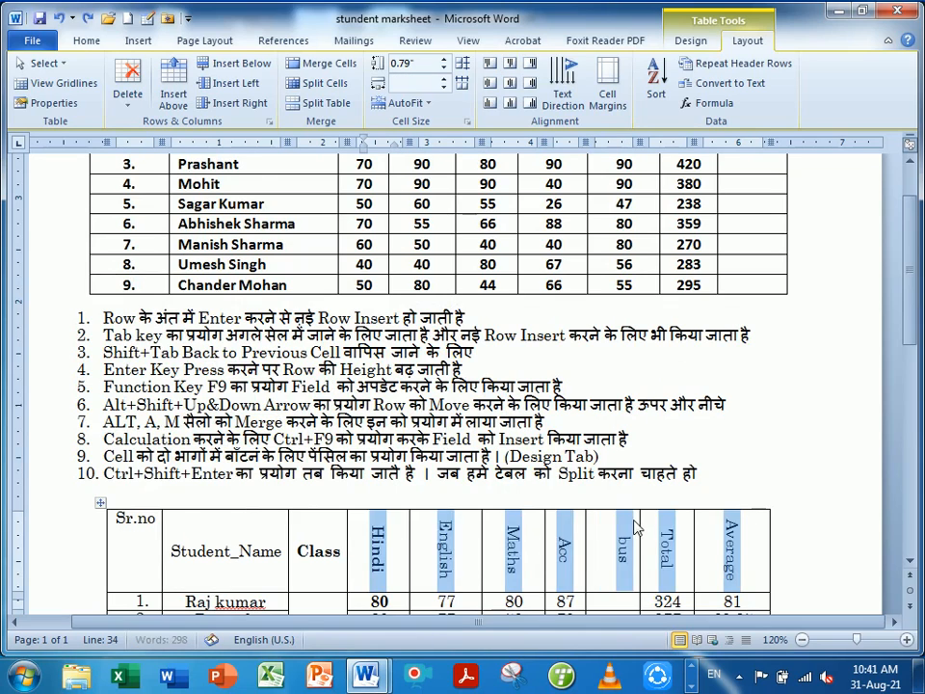
key("ctrl+z")
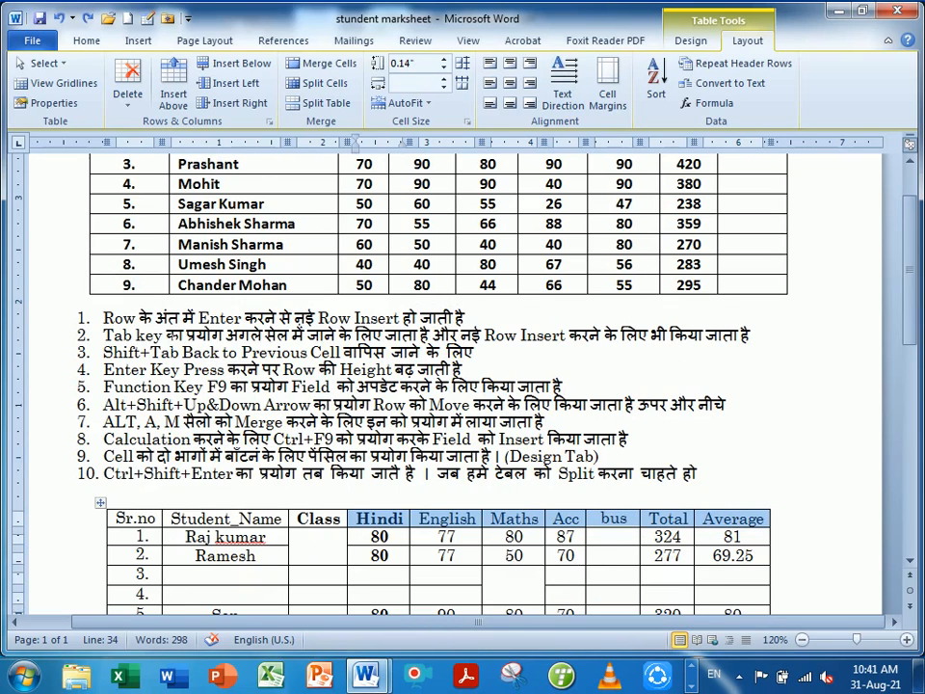
left_click_drag(103, 317, 472, 319)
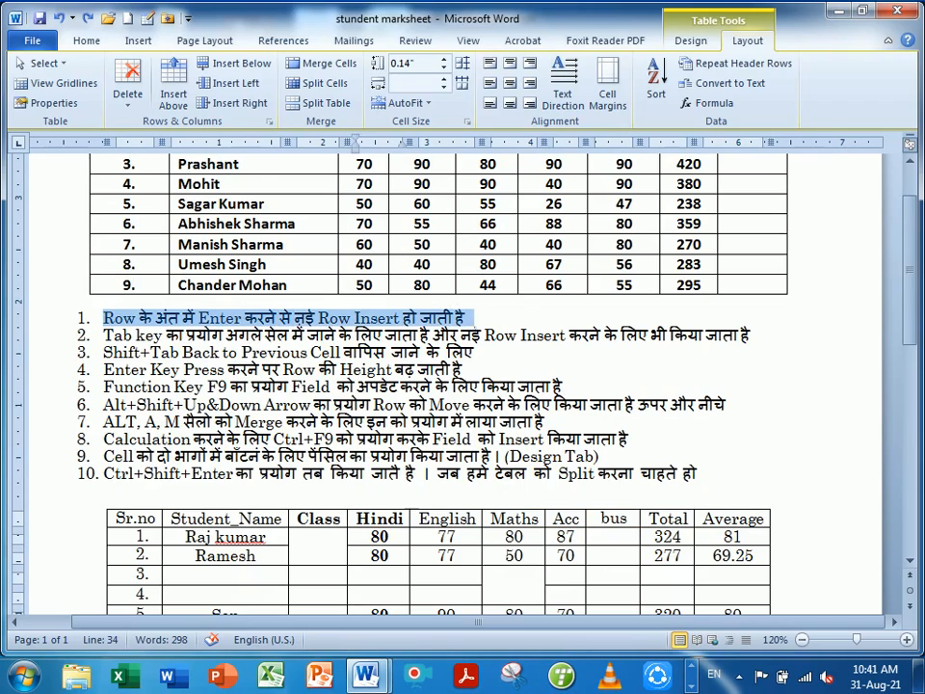
left_click(485, 323)
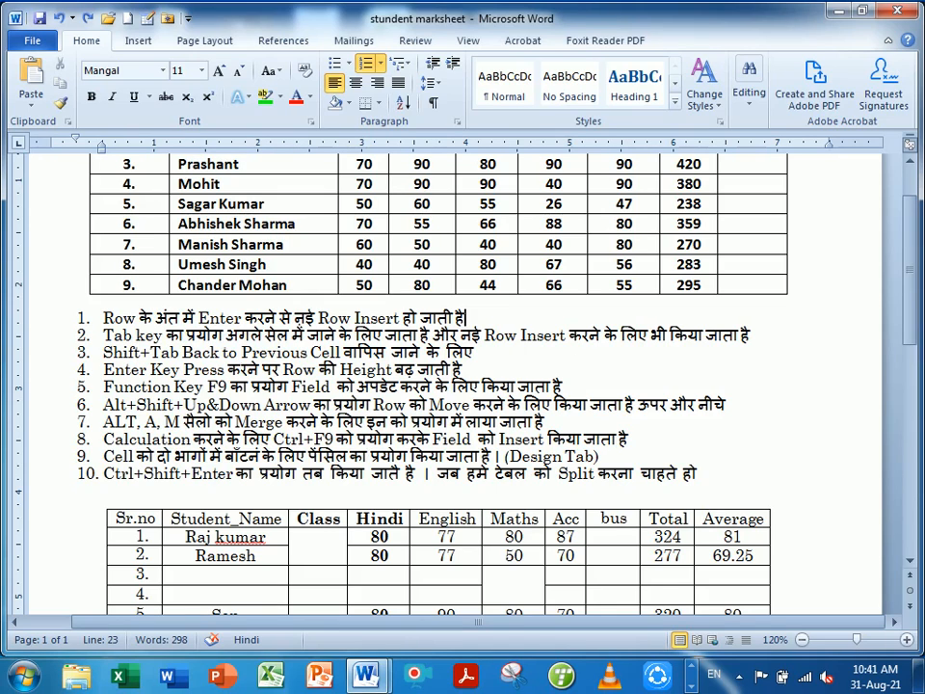
scroll(463, 385, "down", 1)
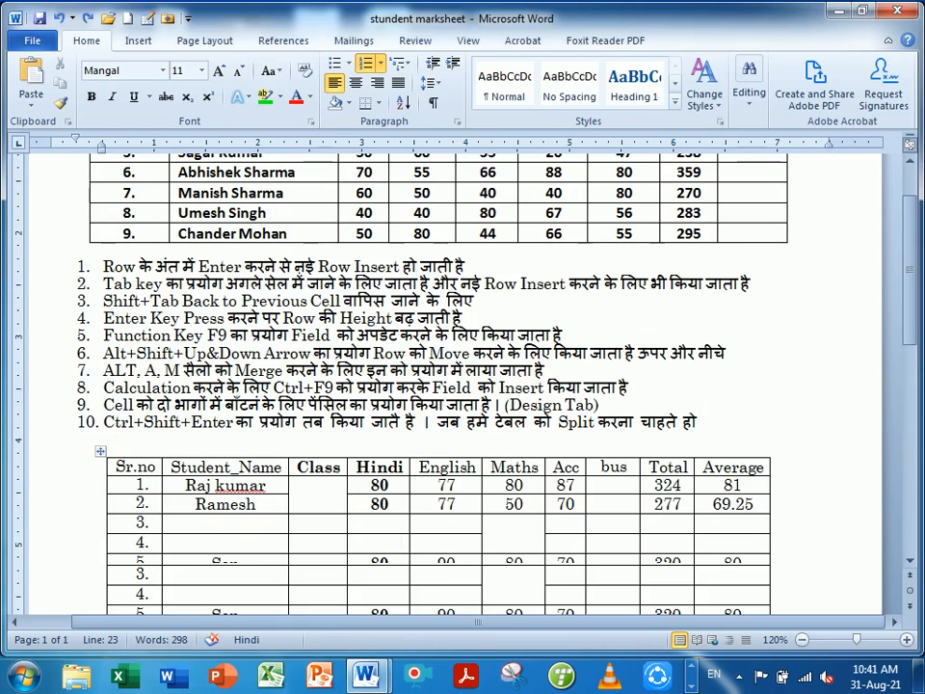
left_click(438, 503)
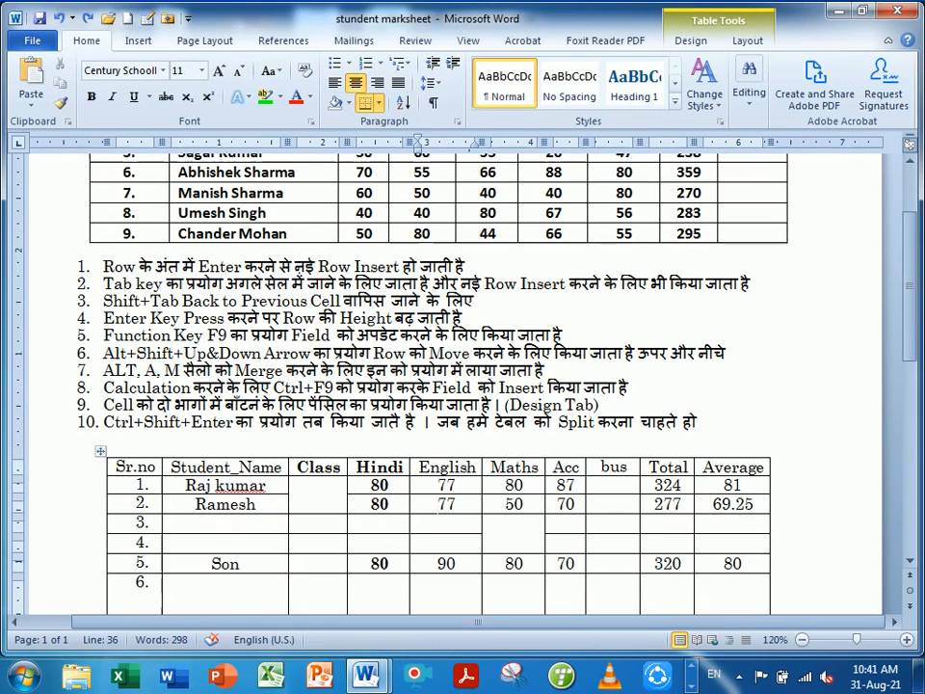
Move the cursor backward and forward cell by cell through rows 2 and 3 of the lower marksheet.
key("shift+Tab")
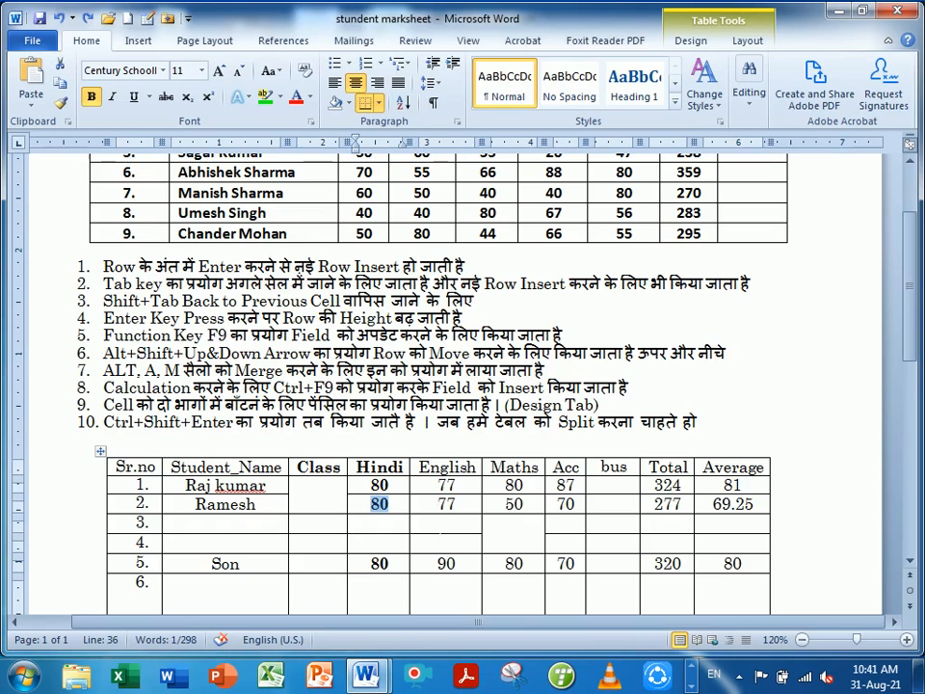
left_click(446, 522)
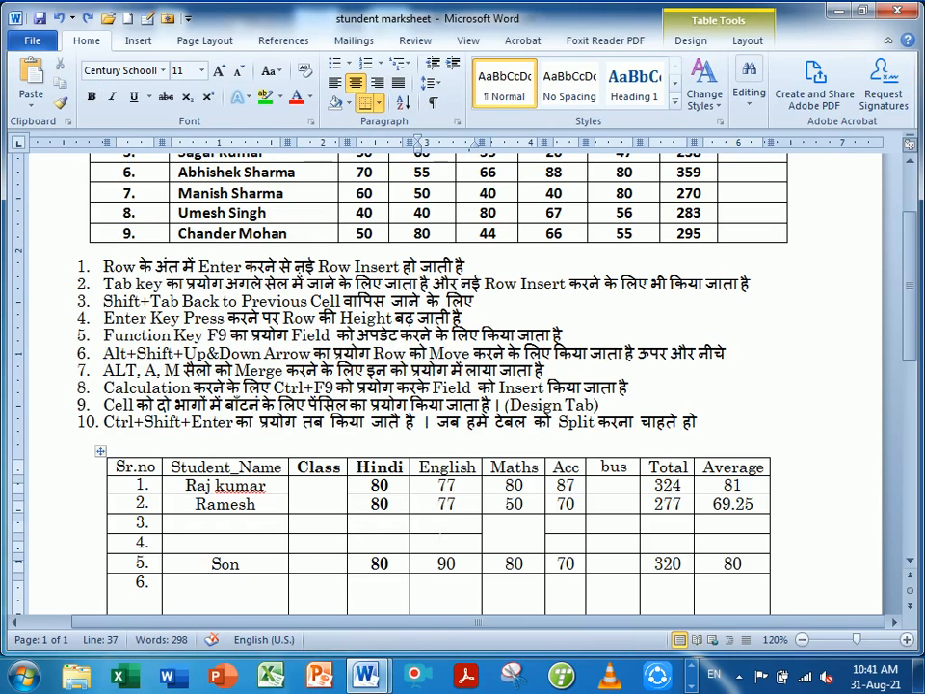
key("shift+Tab")
key("shift+Tab")
key("shift+Tab")
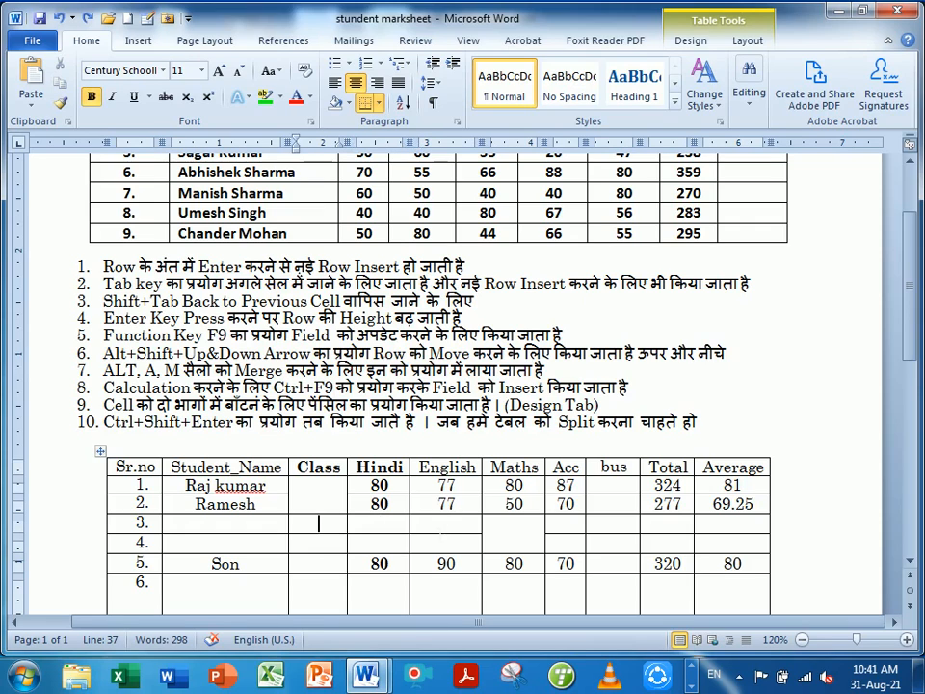
key("Tab")
key("Tab")
key("shift+Tab")
key("shift+Tab")
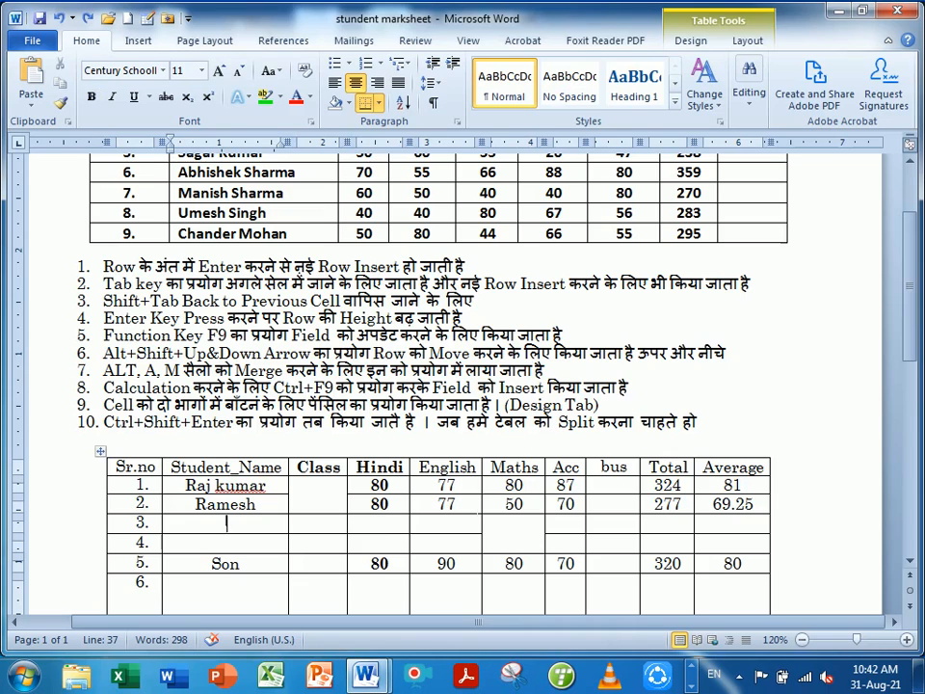
Add three blank lines below the English mark in row 2 of the lower marksheet and remove them.
left_click(457, 504)
key("Return")
key("Return")
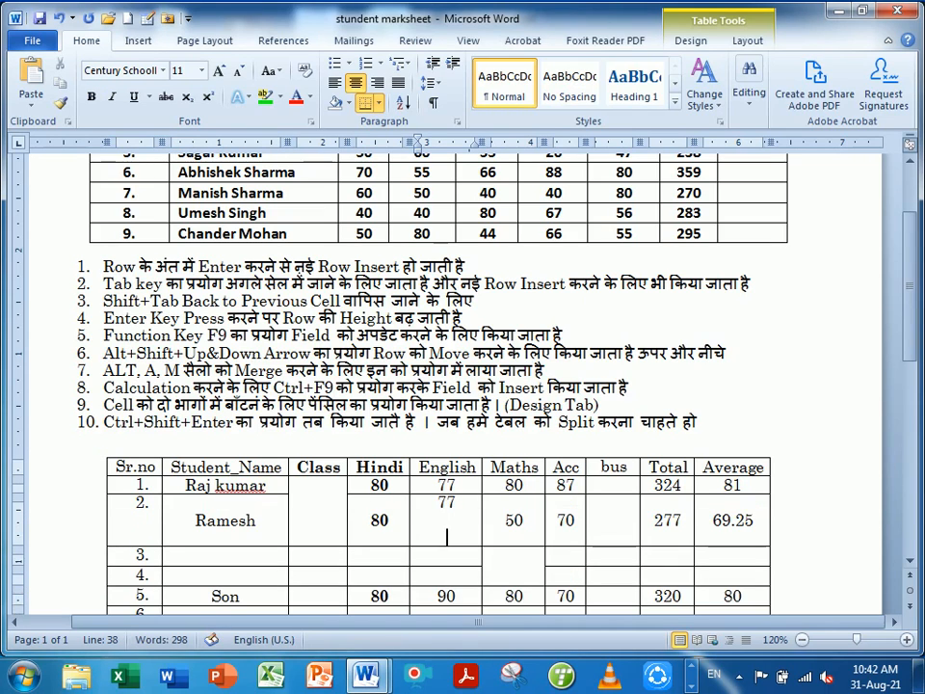
key("Return")
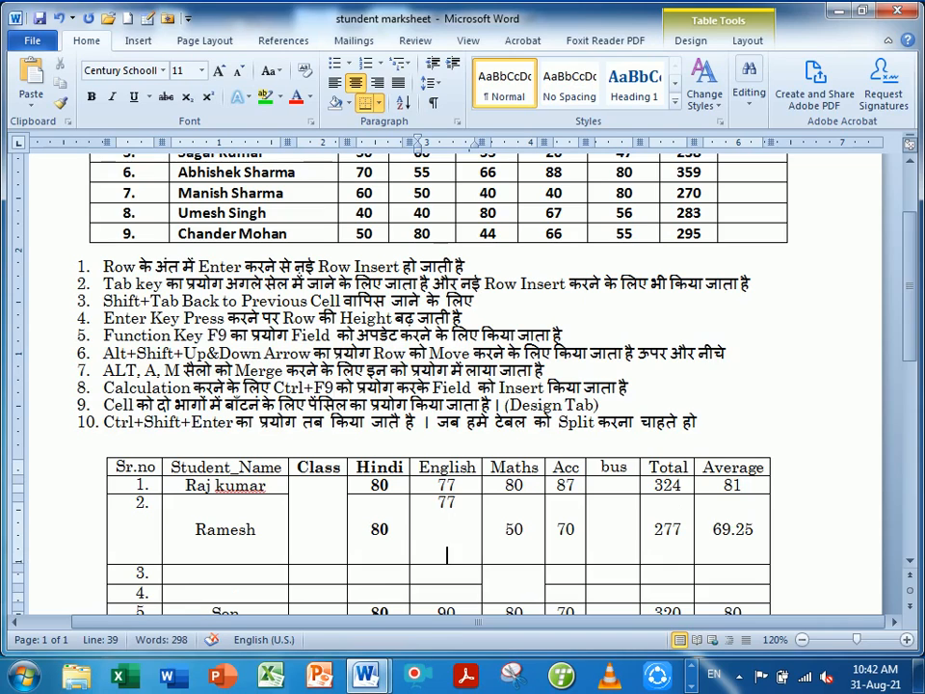
key("BackSpace")
key("BackSpace")
key("BackSpace")
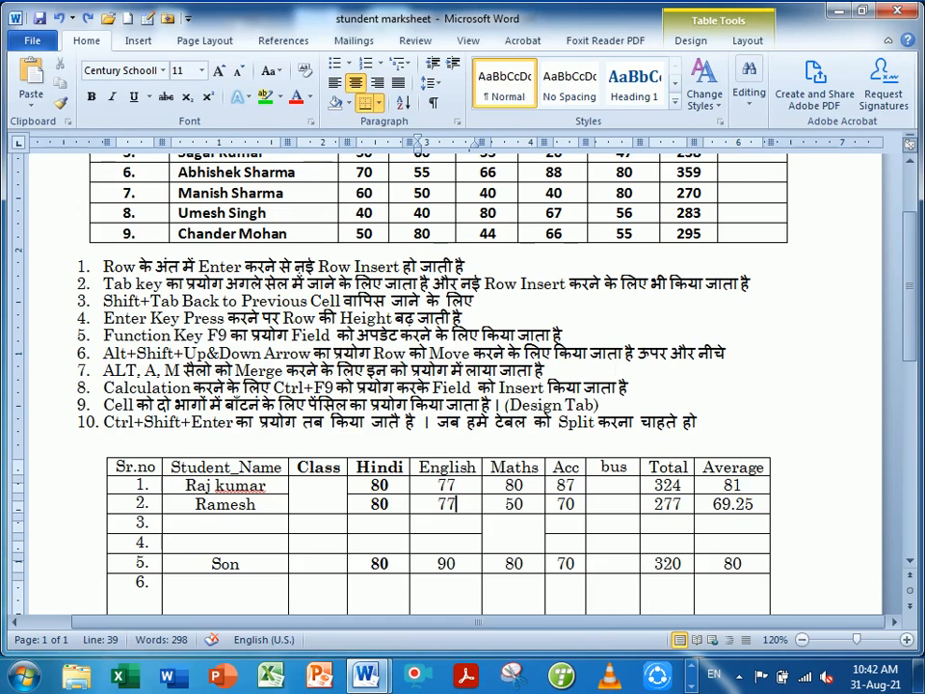
Move the last student row of the upper marksheet up to the first position below the header.
scroll(453, 385, "down", 4)
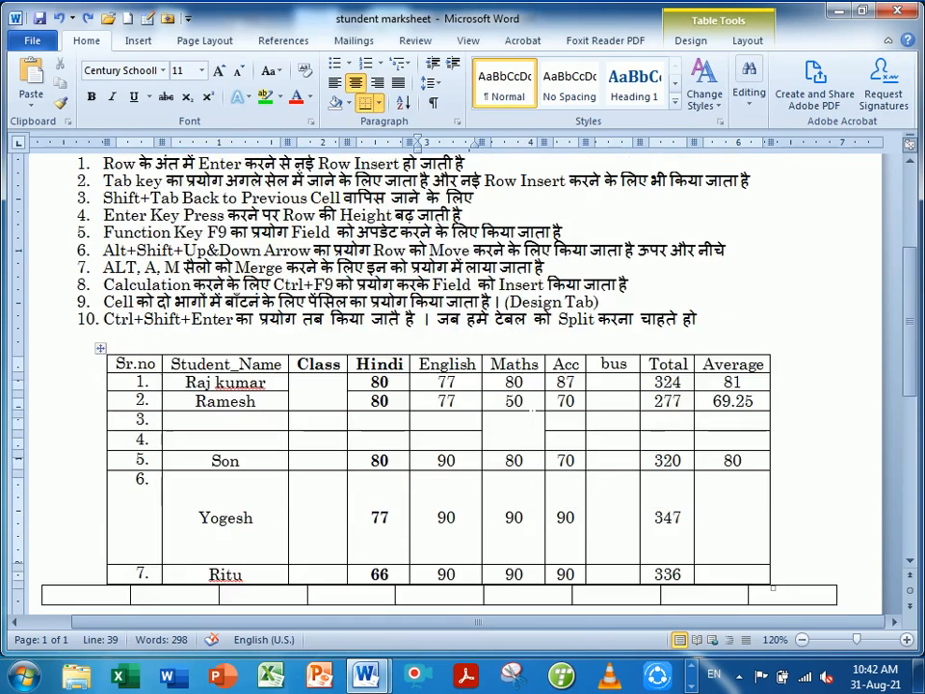
scroll(453, 386, "up", 4)
scroll(453, 385, "up", 4)
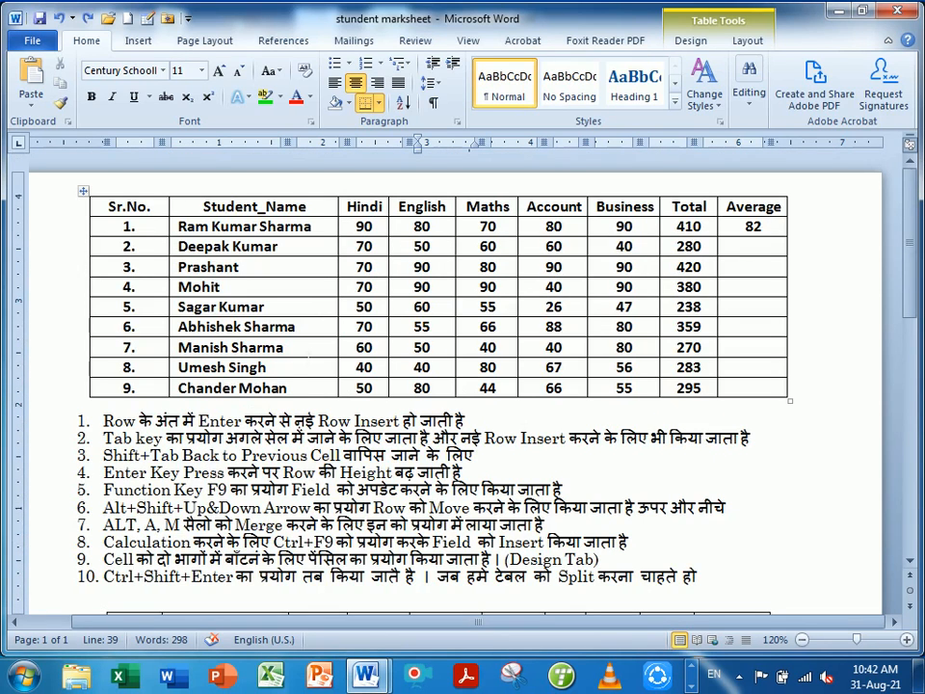
left_click(309, 386)
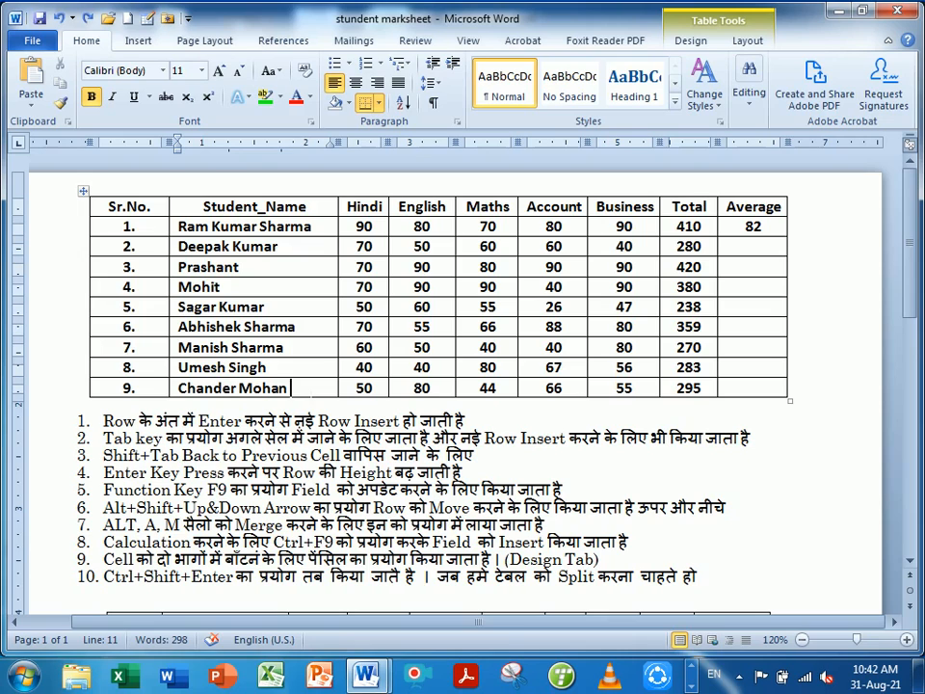
key("alt+shift+Up")
key("alt+shift+Up")
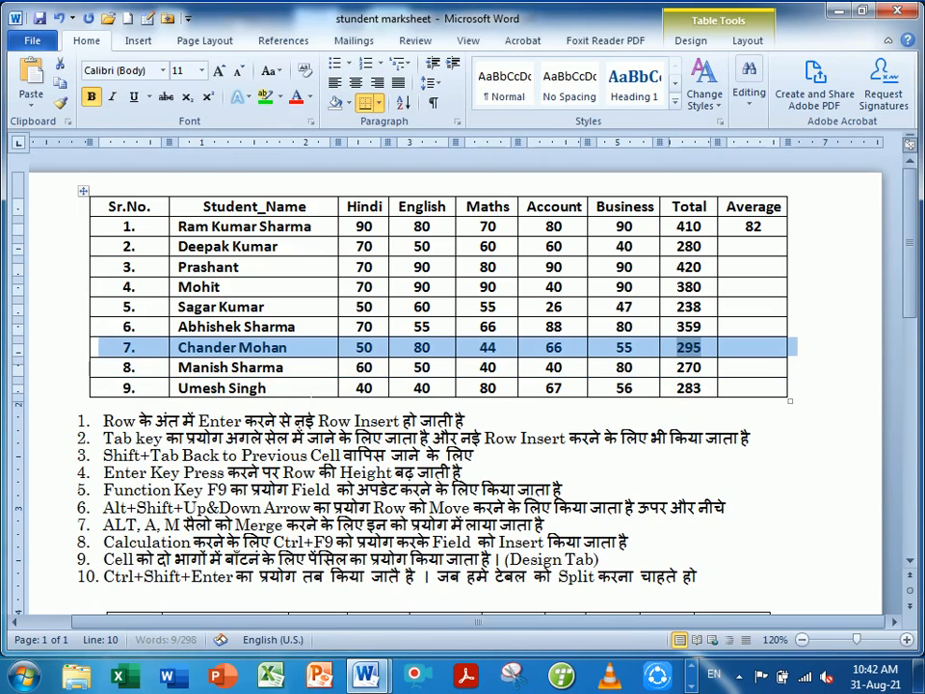
key("alt+shift+Up")
key("alt+shift+Up")
key("alt+shift+Up")
key("alt+shift+Up")
key("alt+shift+Up")
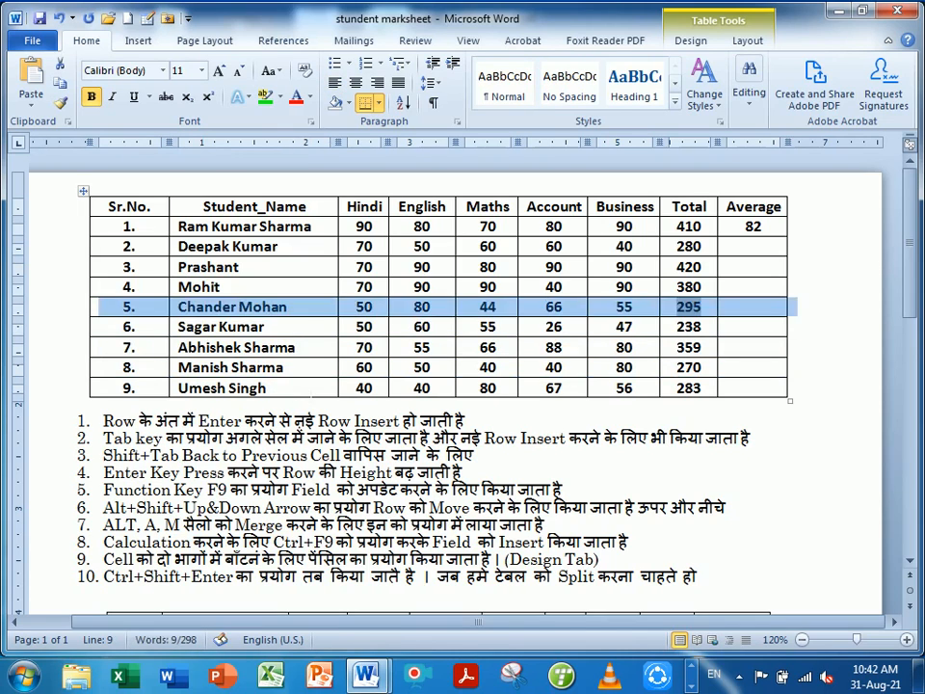
key("alt+shift+Up")
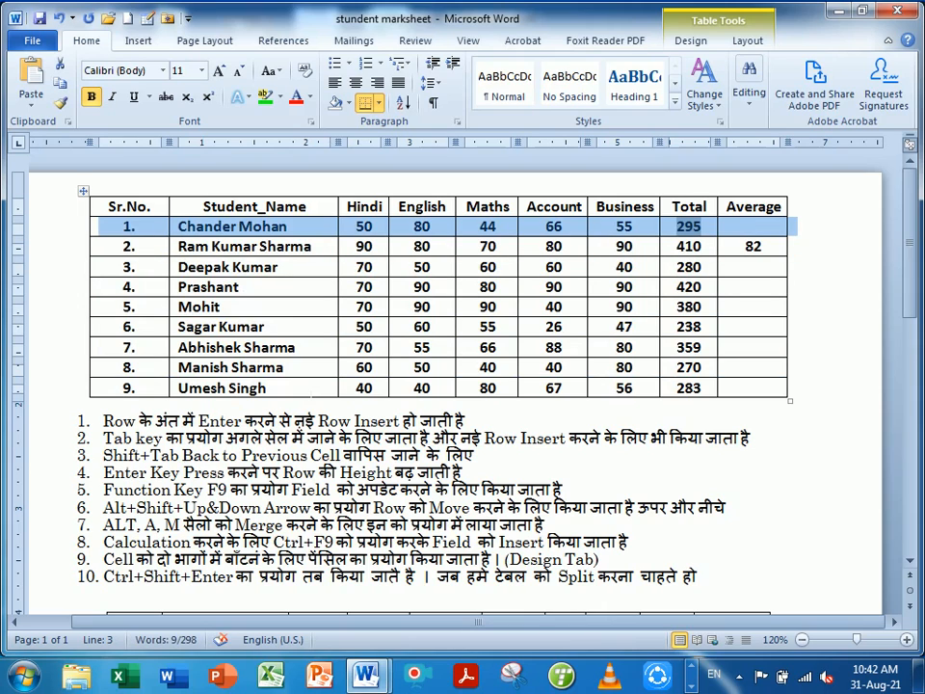
Move the selected student row of the upper marksheet down from the first to the sixth position.
key("alt+shift+Down")
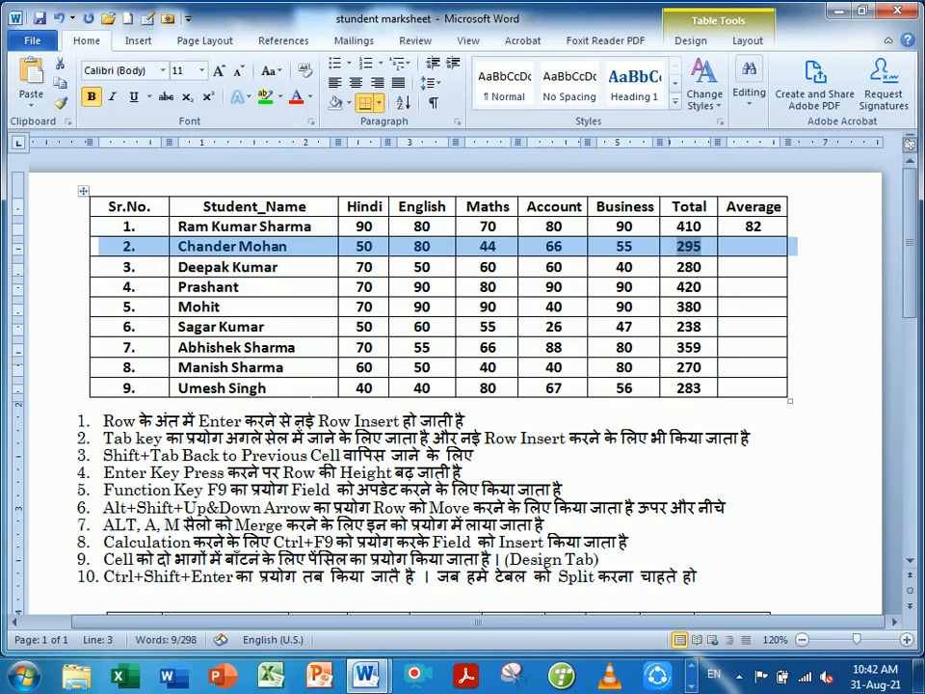
key("alt+shift+Down")
key("alt+shift+Down")
key("alt+shift+Down")
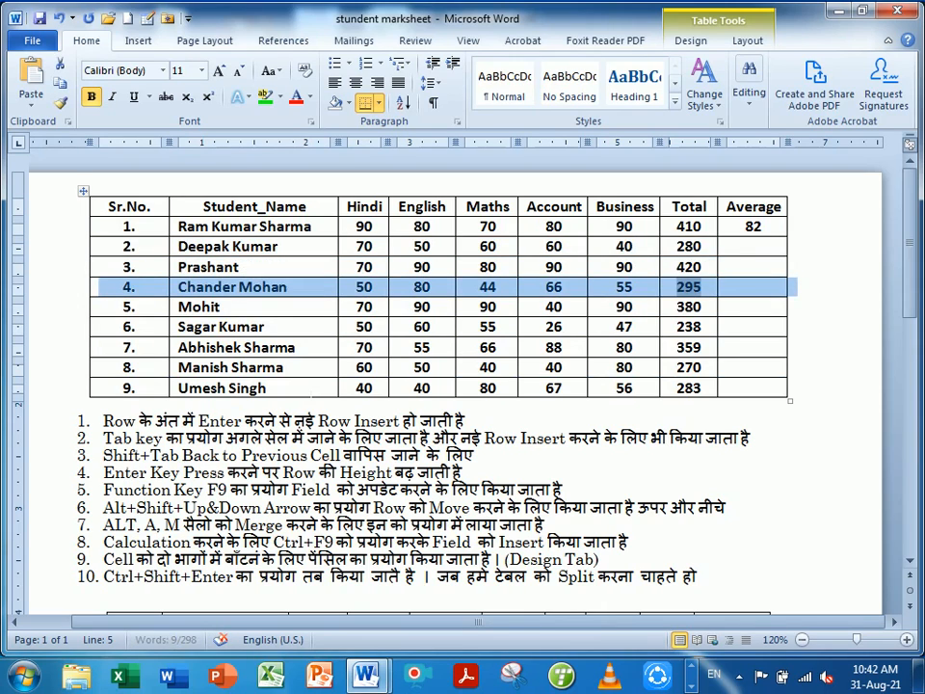
key("alt+shift+Down")
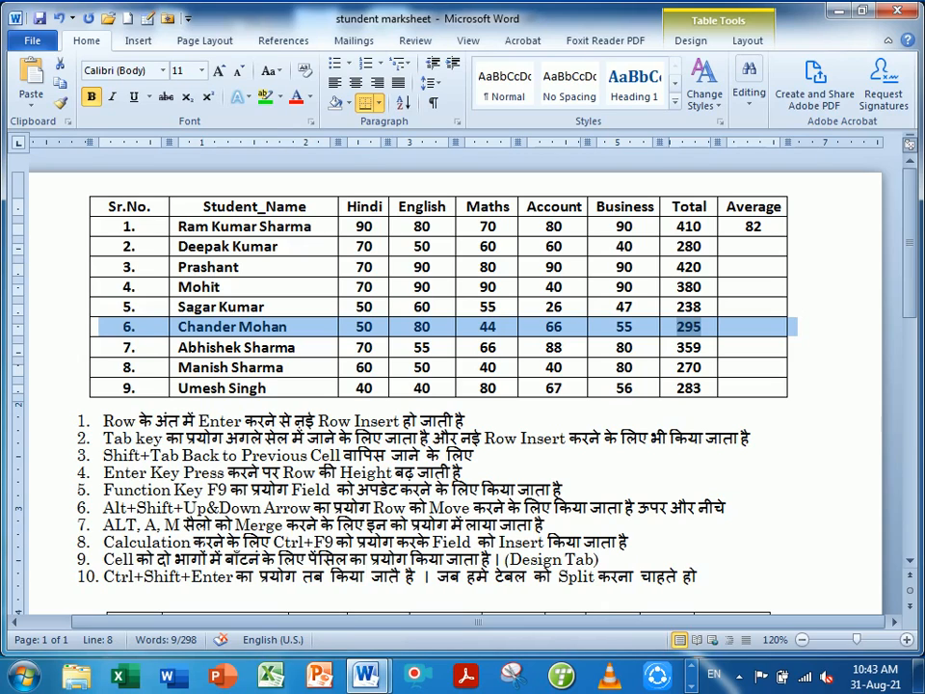
Merge the empty Average cells of rows 3 to 5 in the upper marksheet and highlight note 7 about merging.
left_click(115, 525)
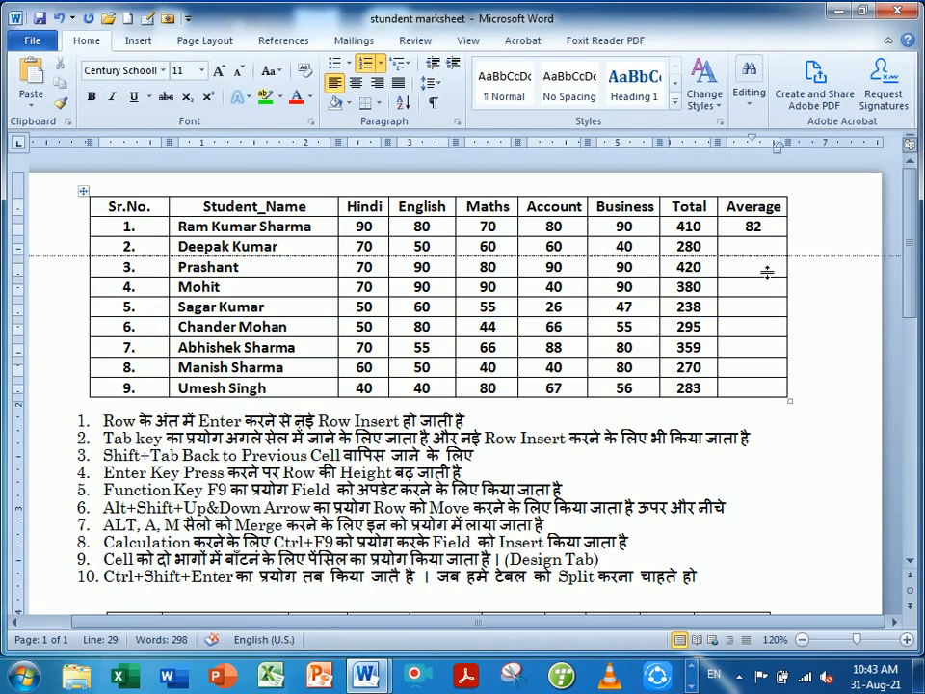
left_click_drag(751, 267, 755, 314)
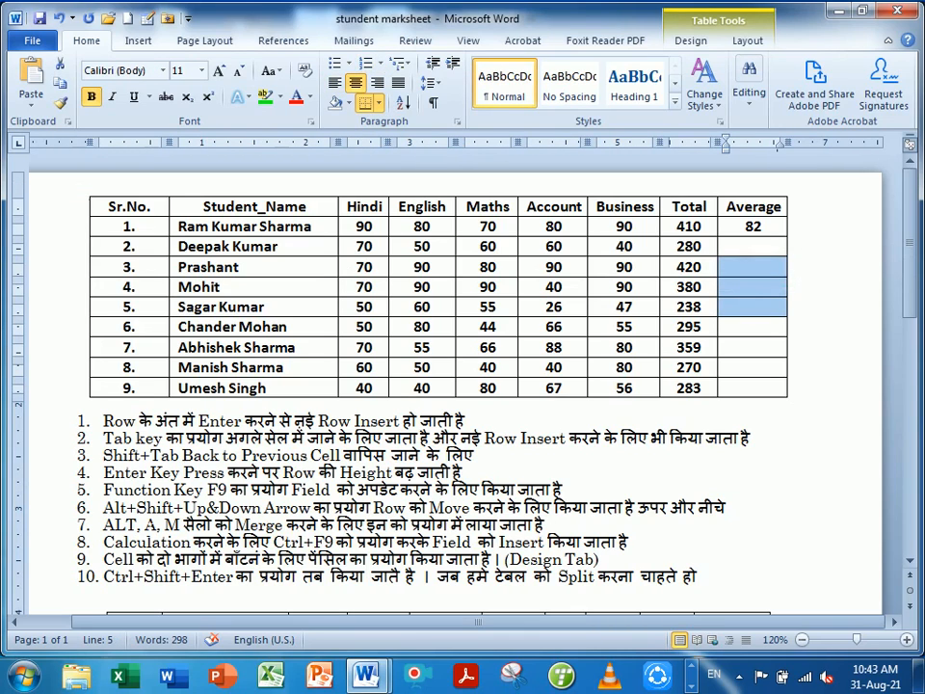
key("alt")
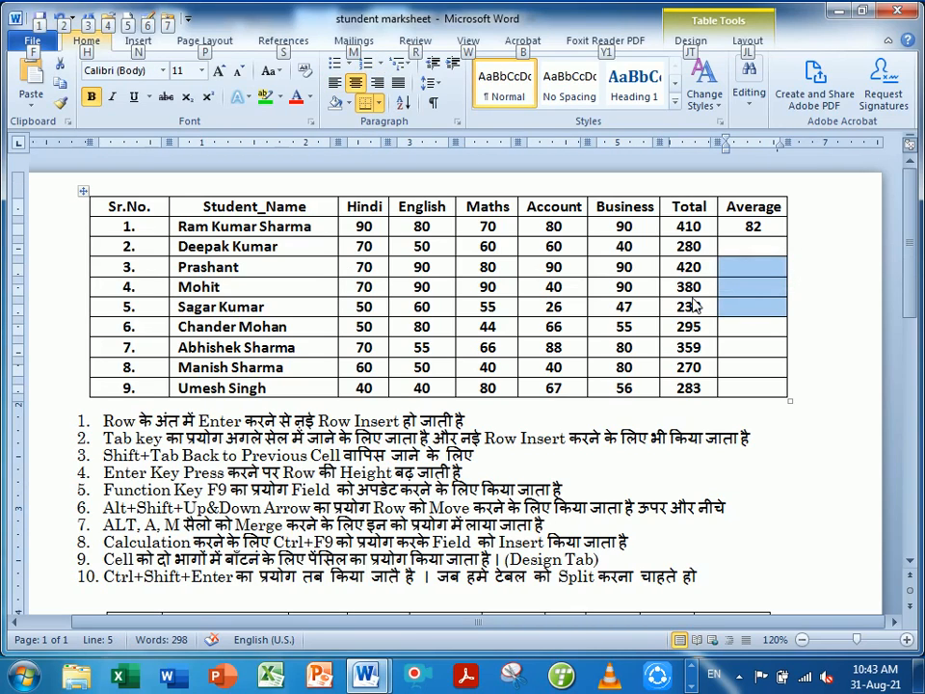
key("a")
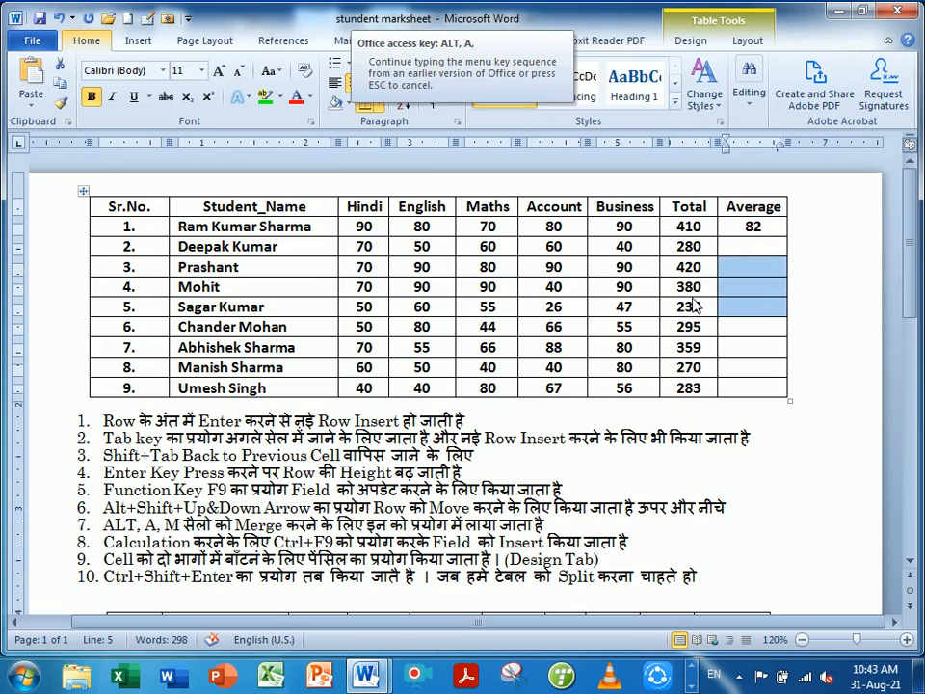
key("m")
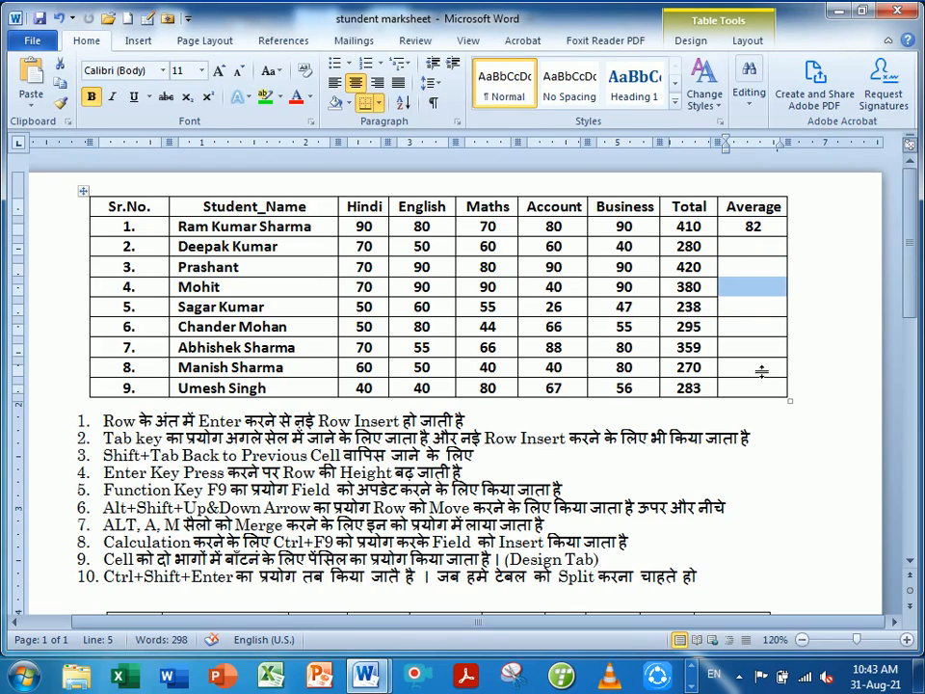
left_click(757, 308)
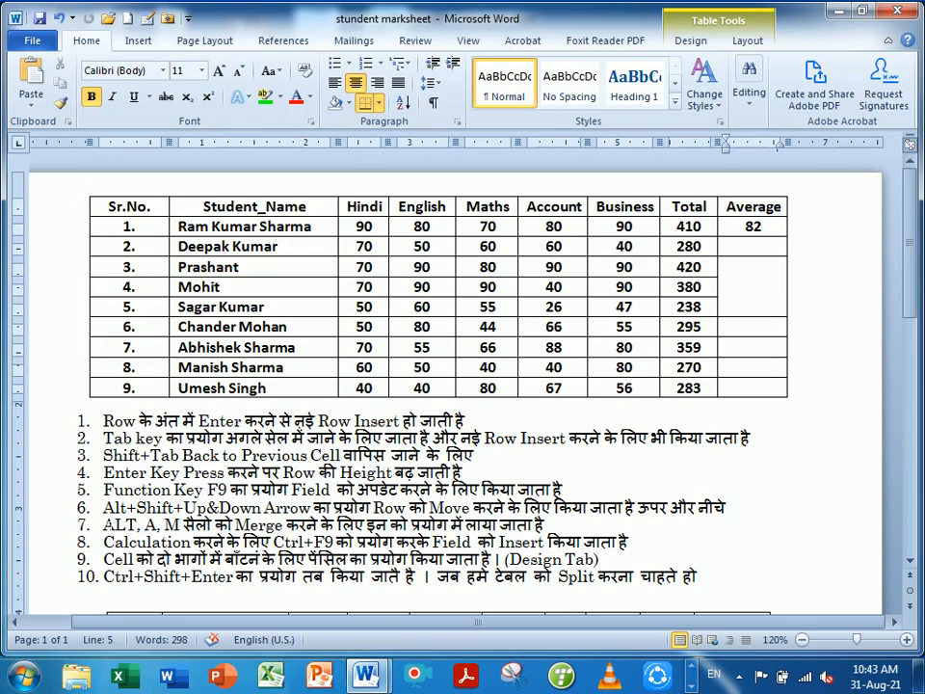
left_click_drag(103, 525, 557, 525)
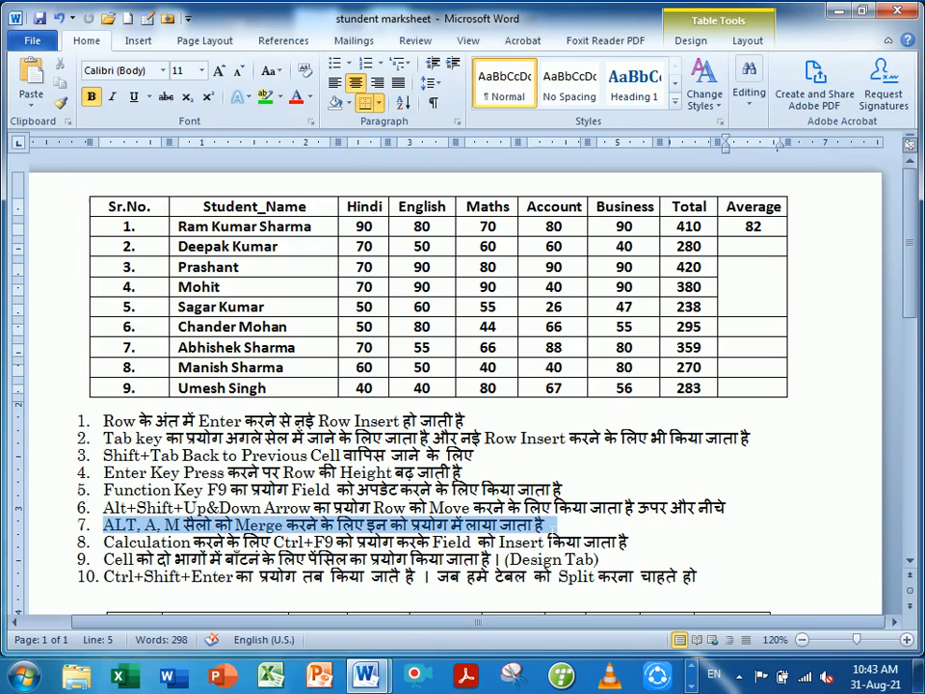
left_click(590, 526)
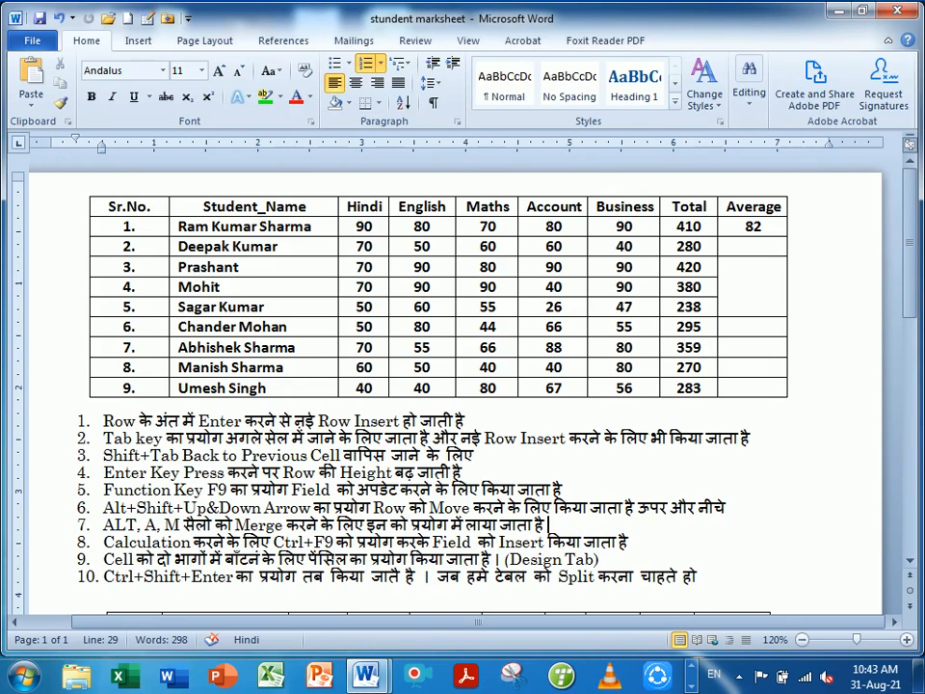
Insert the calculation field =50+62 at the end of note 8 and update it to show its result.
left_click_drag(245, 542, 335, 541)
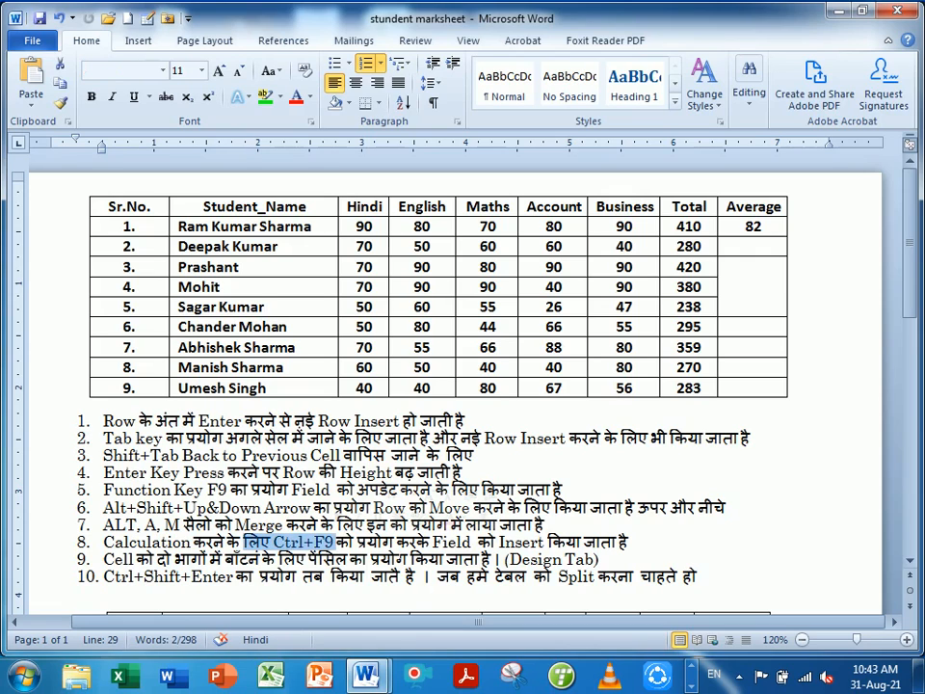
left_click(336, 541)
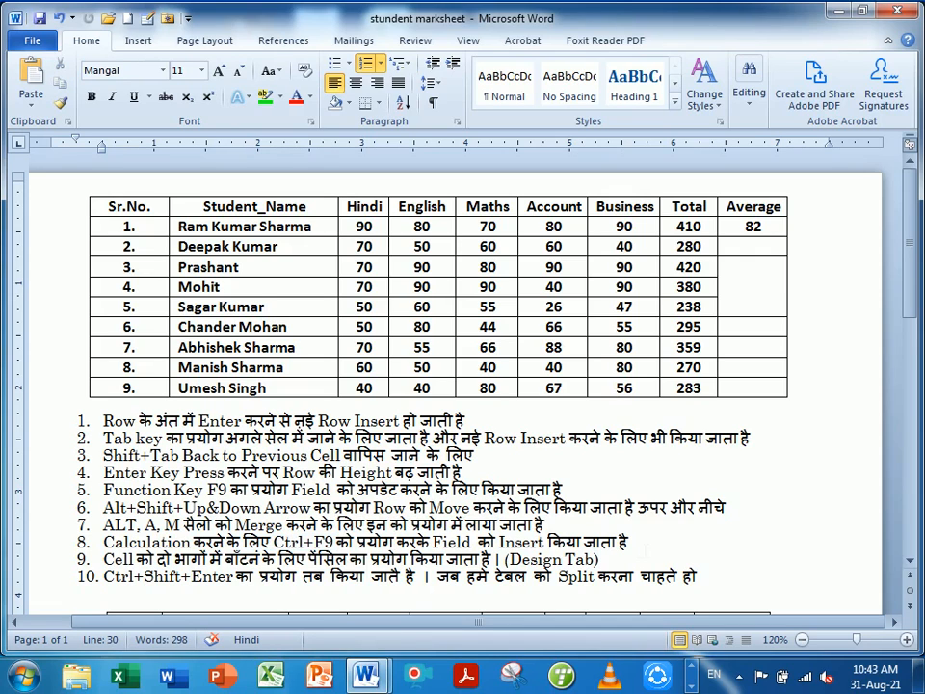
key("Right")
key("Right")
key("Right")
key("Right")
key("Right")
key("Right")
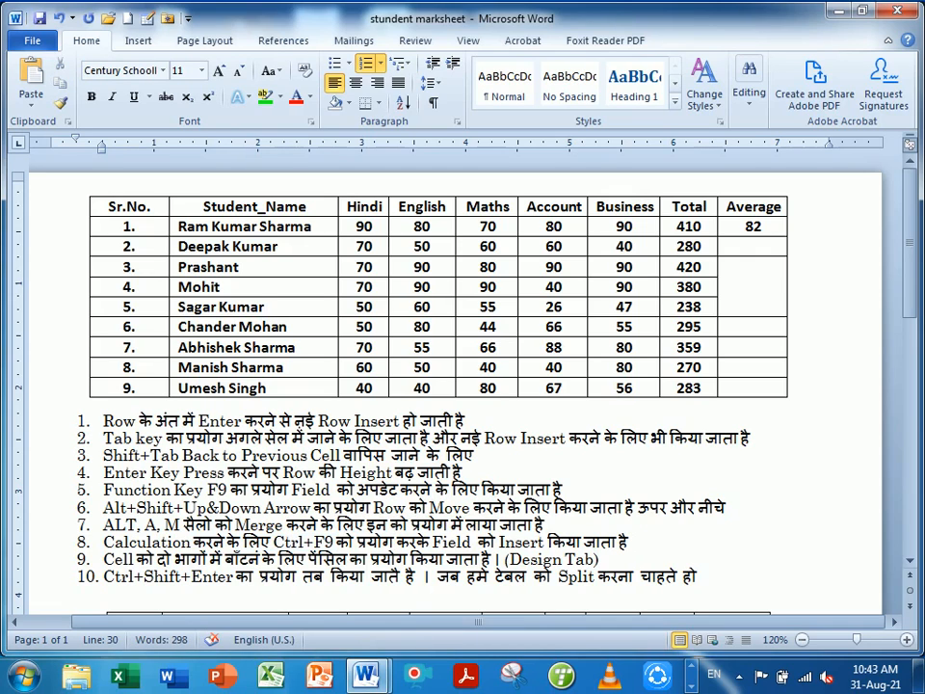
key("ctrl+F9")
type("=50+62")
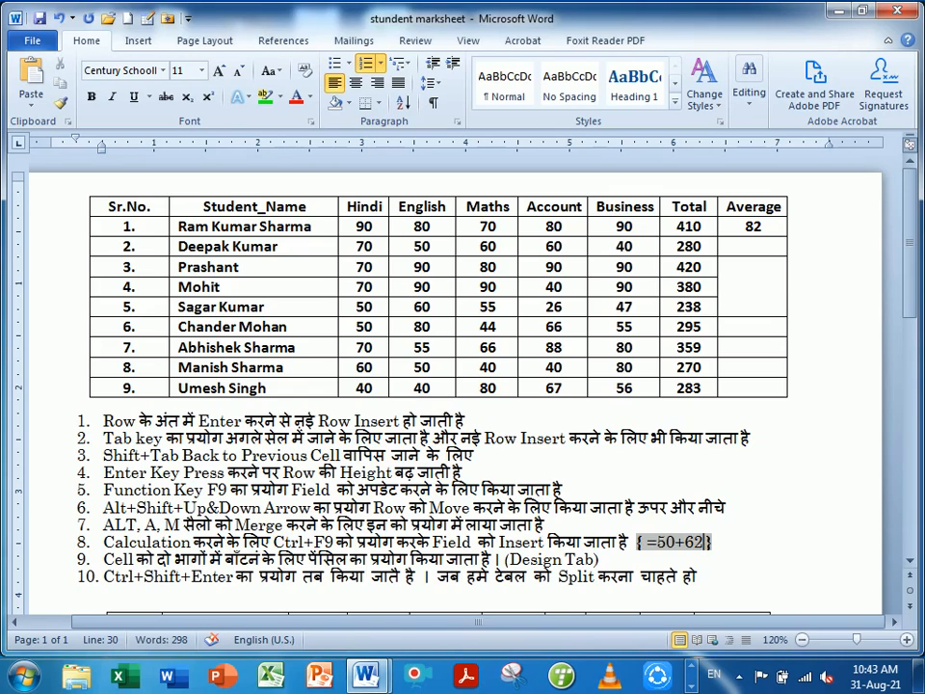
key("F9")
key("Right")
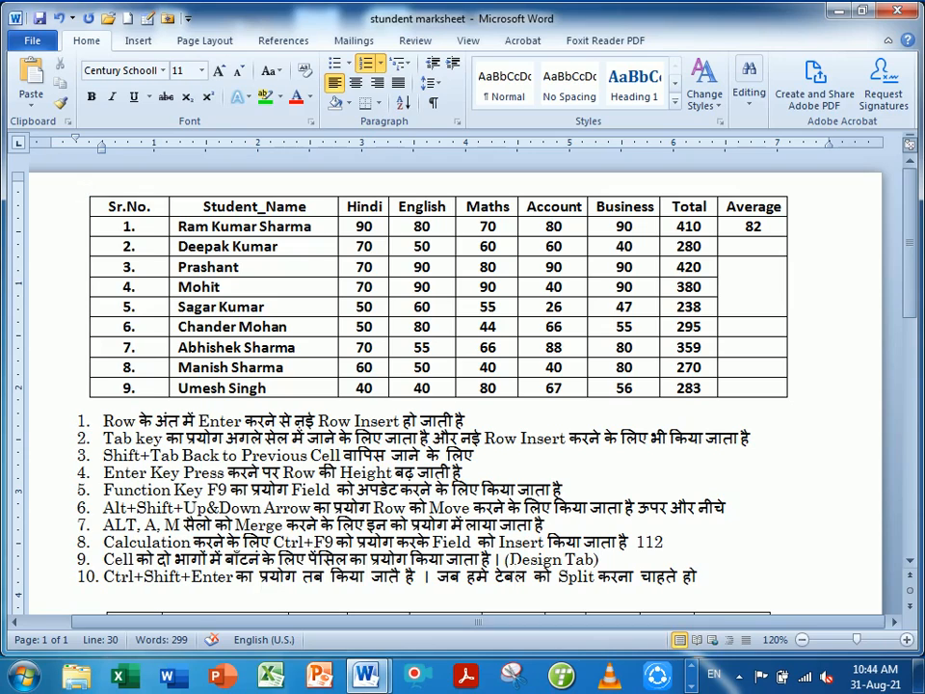
Draw borders in the upper marksheet's Average column to split the merged cell into three rows and divide rows 3 to 9 vertically.
left_click(756, 287)
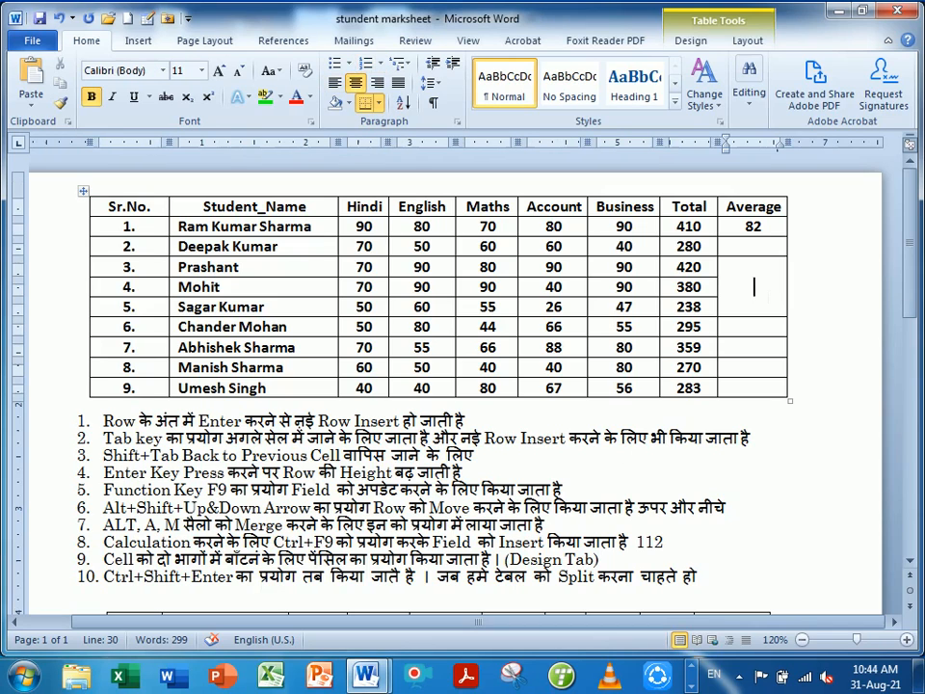
left_click(691, 41)
left_click(810, 82)
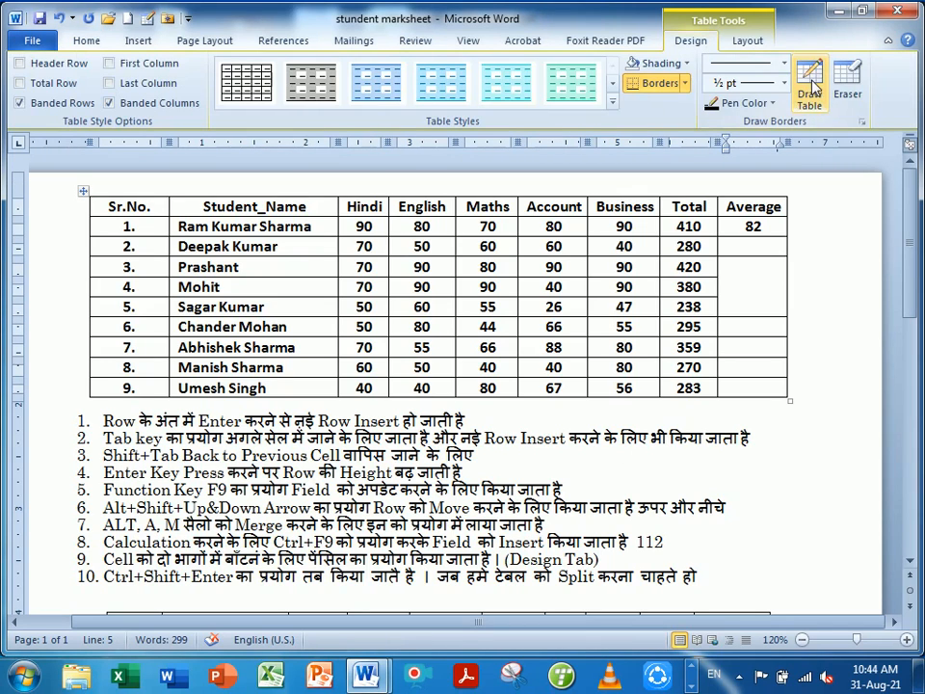
mouse_move(768, 272)
left_mouse_down()
mouse_move(762, 314)
mouse_move(745, 302)
left_mouse_up()
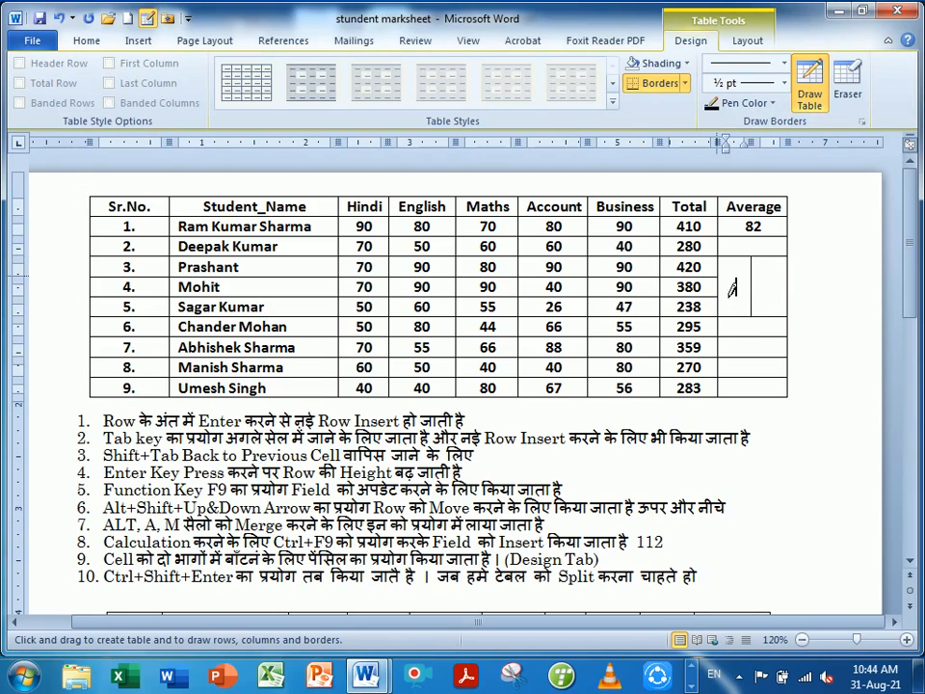
left_click_drag(729, 297, 785, 301)
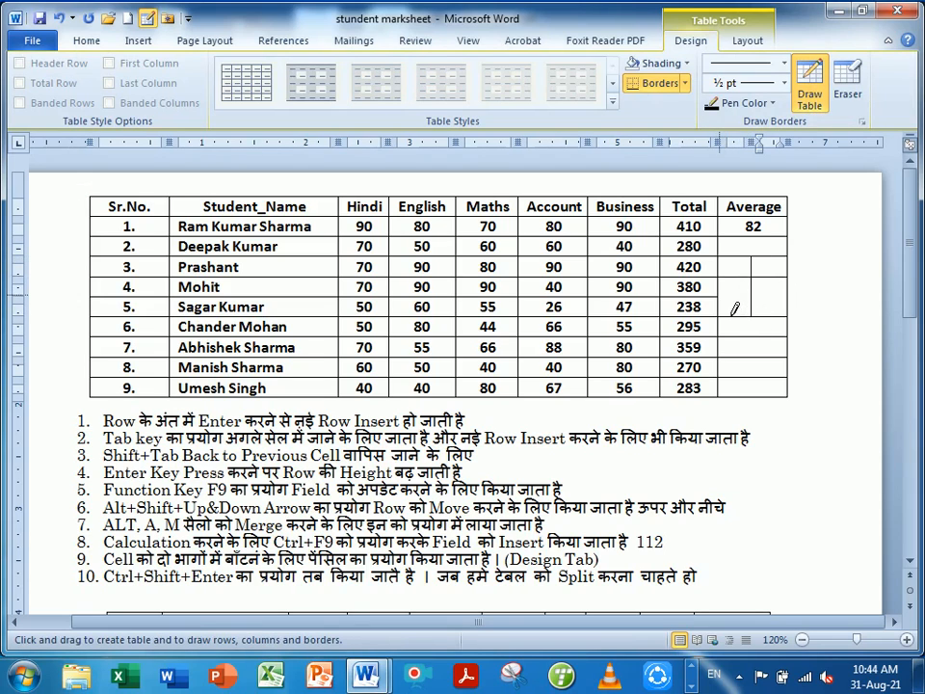
mouse_move(732, 313)
left_mouse_down()
mouse_move(798, 314)
mouse_move(765, 335)
mouse_move(760, 403)
left_mouse_up()
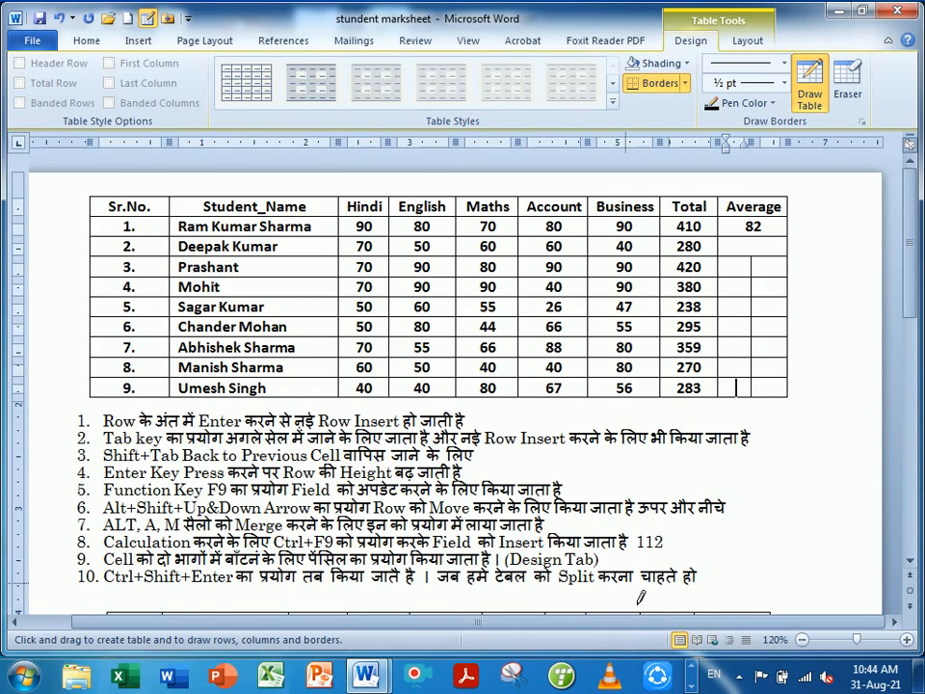
scroll(640, 597, "down", 8)
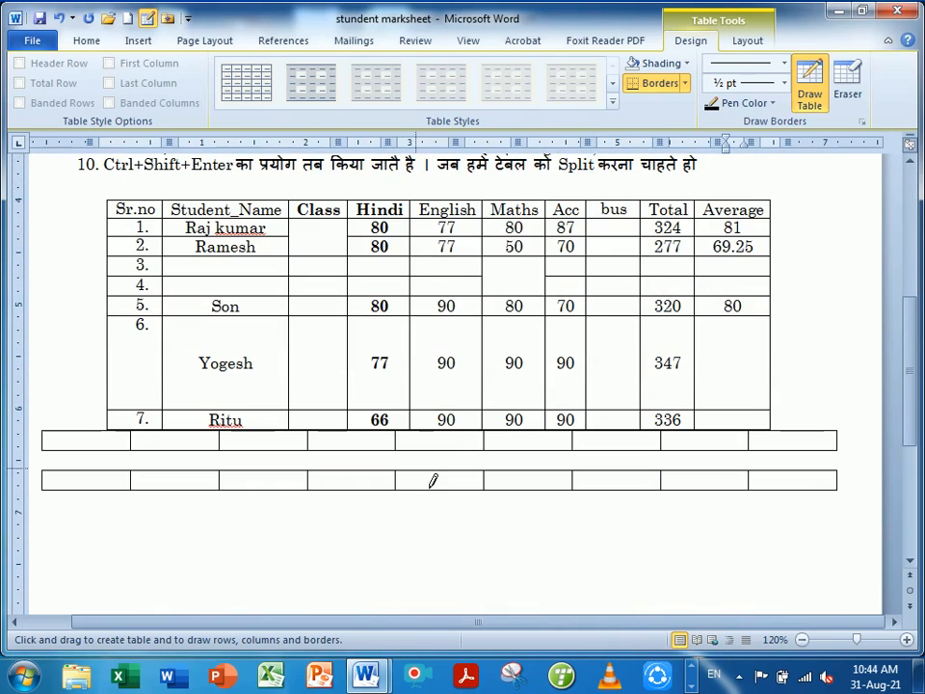
Draw a one-row table across the page below the two empty strips and divide it into six columns.
scroll(78, 486, "down", 2)
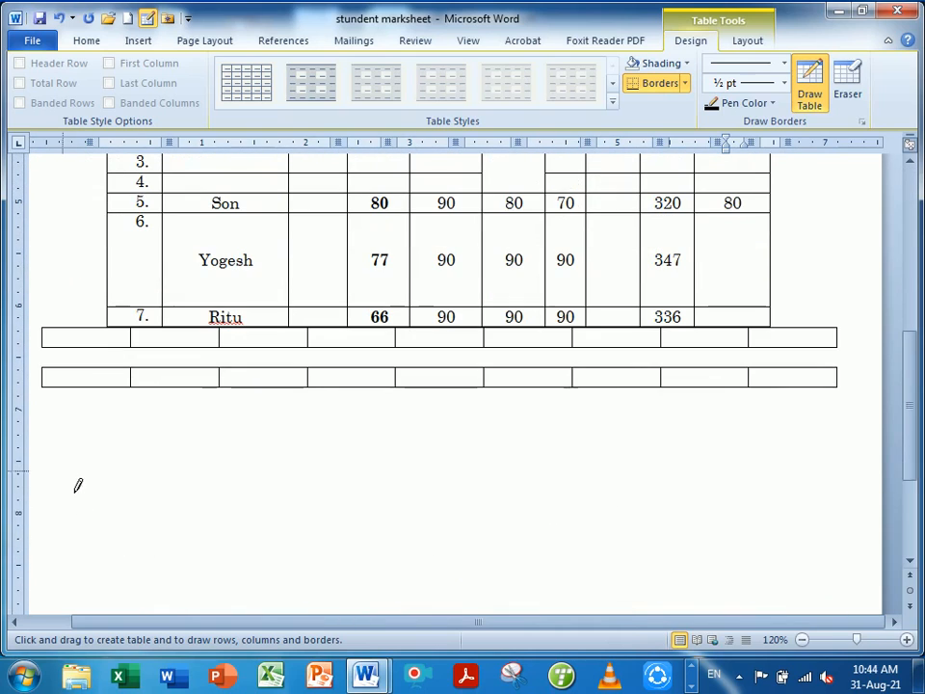
mouse_move(54, 479)
left_mouse_down()
mouse_move(681, 482)
mouse_move(836, 463)
mouse_move(856, 479)
left_mouse_up()
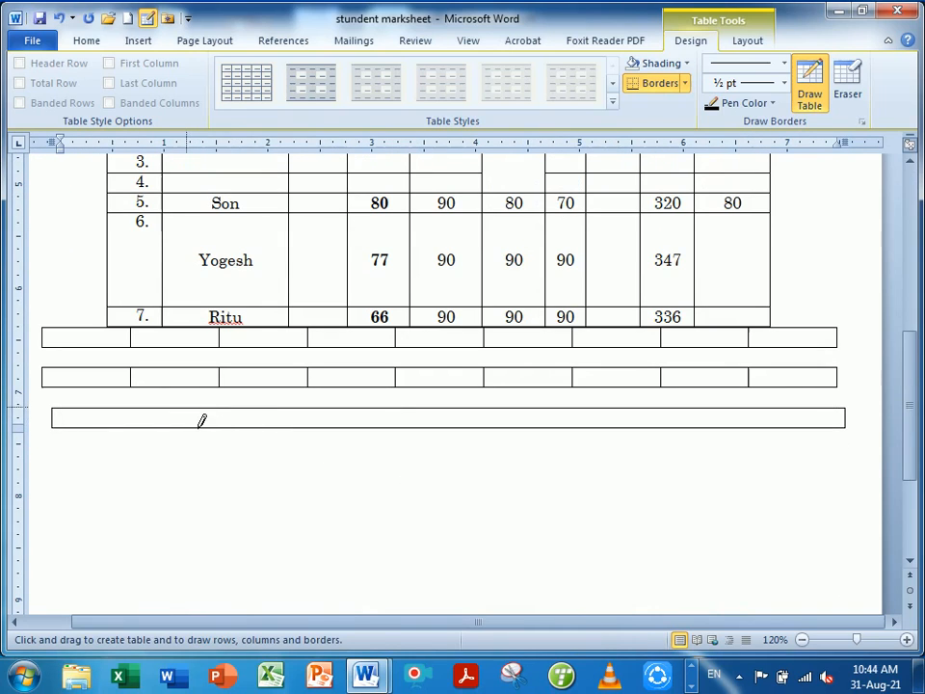
left_click_drag(186, 410, 186, 425)
left_click_drag(310, 410, 310, 426)
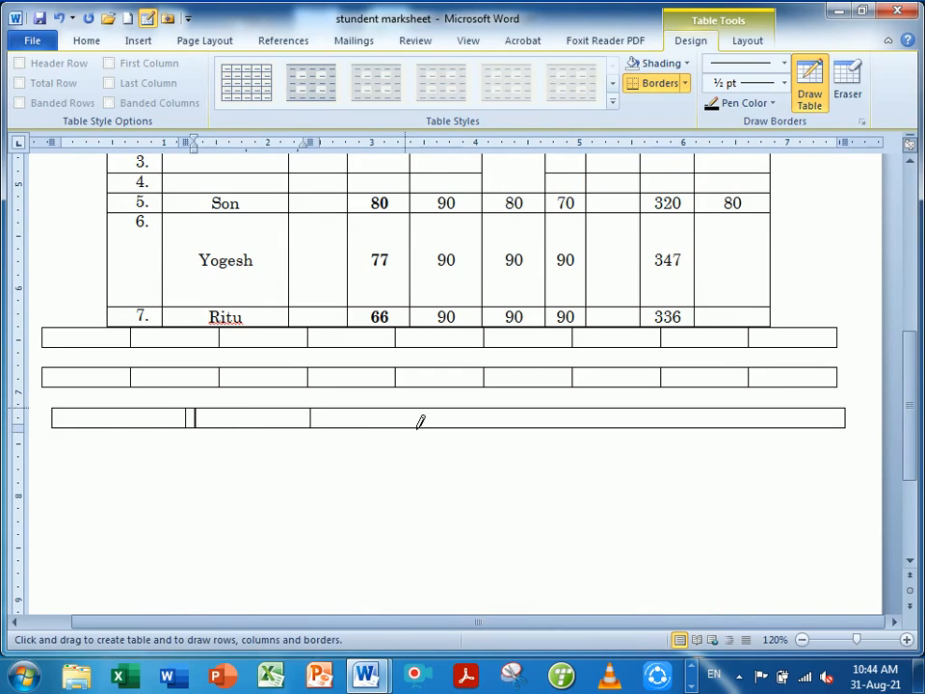
left_click_drag(405, 409, 404, 426)
left_click_drag(502, 409, 505, 426)
left_click_drag(576, 410, 589, 442)
left_click_drag(673, 410, 685, 442)
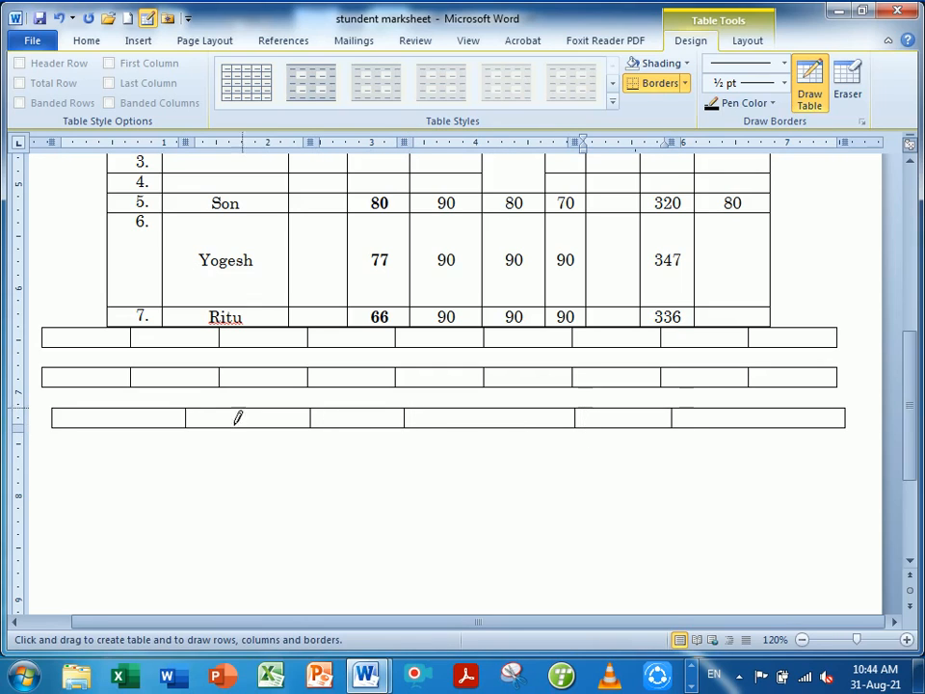
left_click(155, 442)
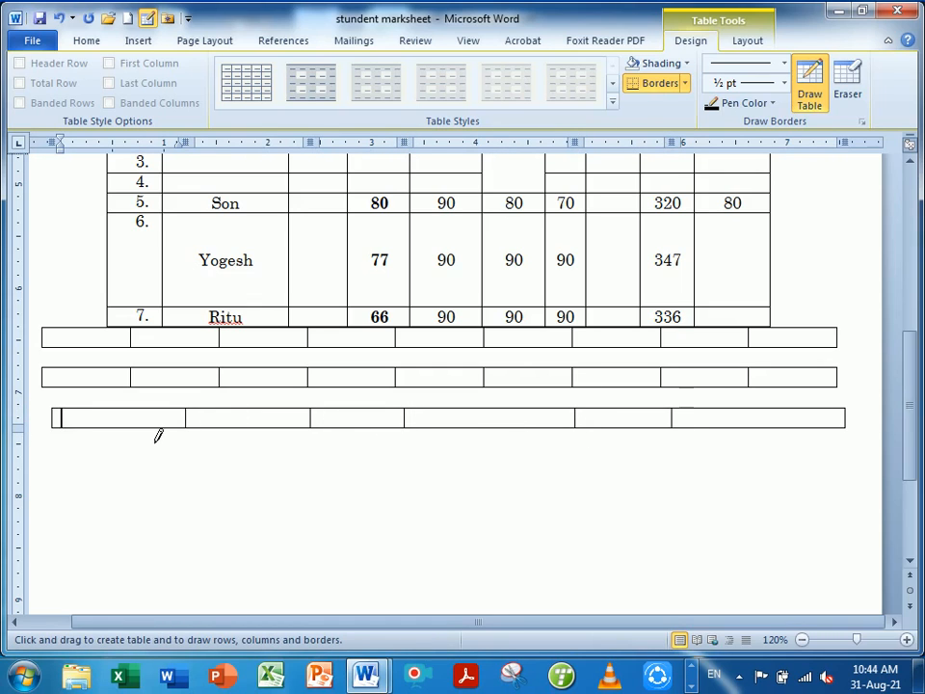
key("Escape")
left_click(87, 41)
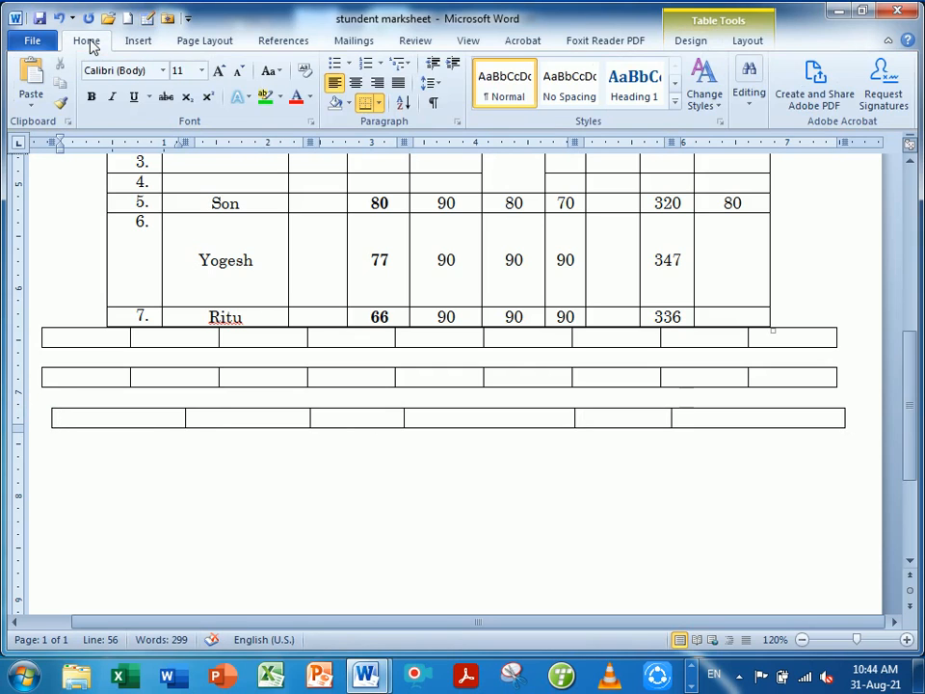
left_click(380, 64)
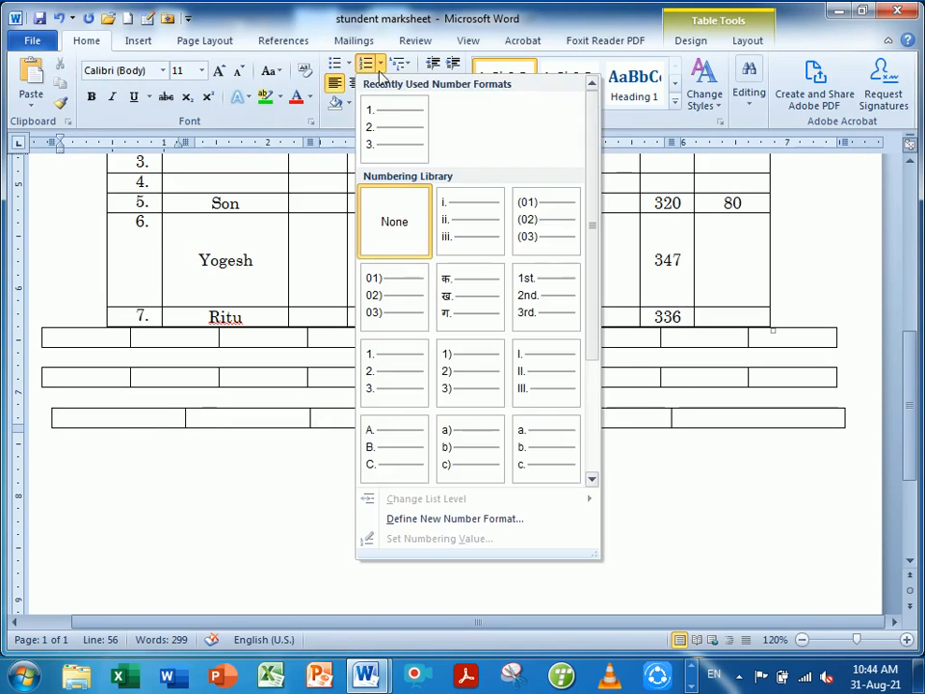
left_click(394, 126)
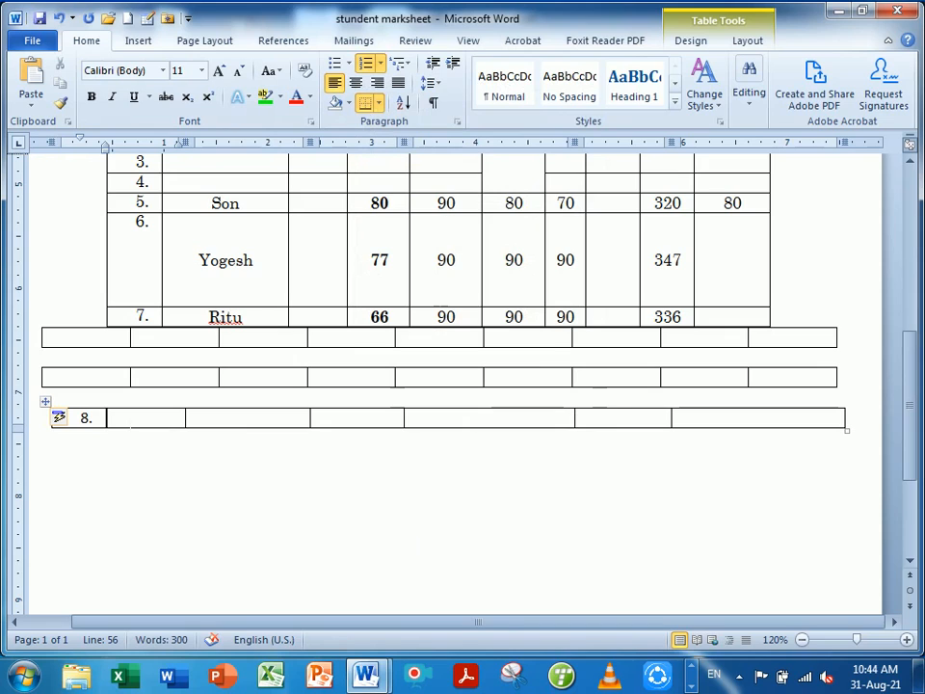
key("BackSpace")
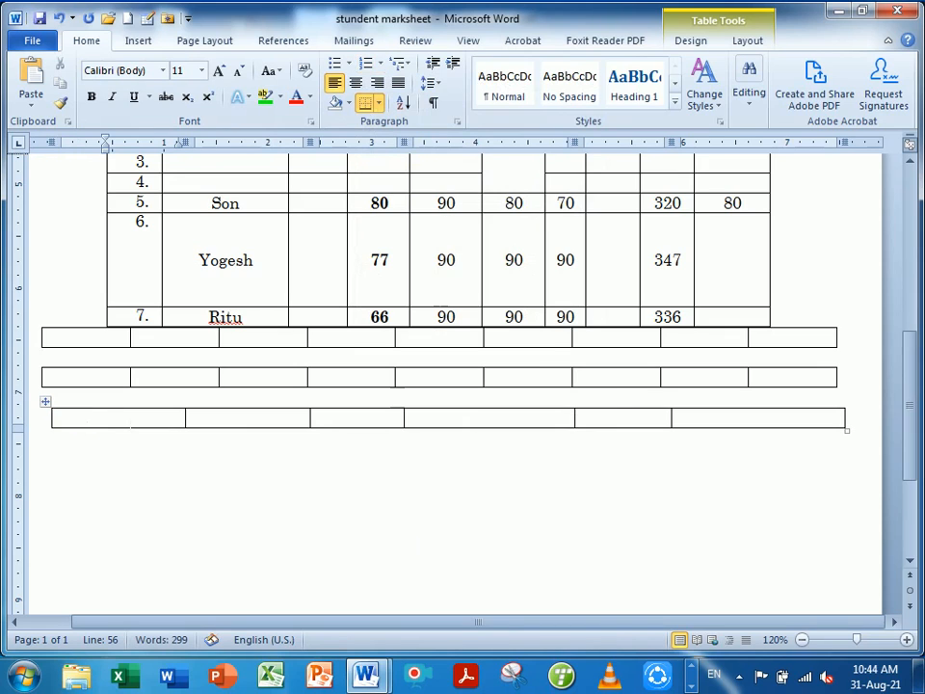
Apply the 1) number format to the drawn table's first cell and extend the table to nine numbered rows.
left_click(380, 64)
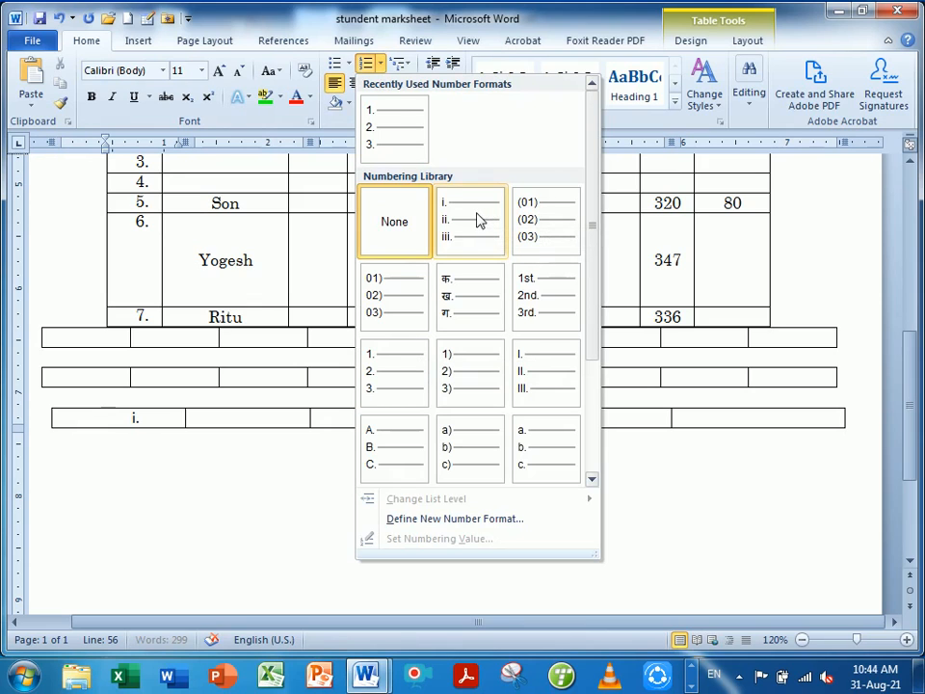
left_click(464, 385)
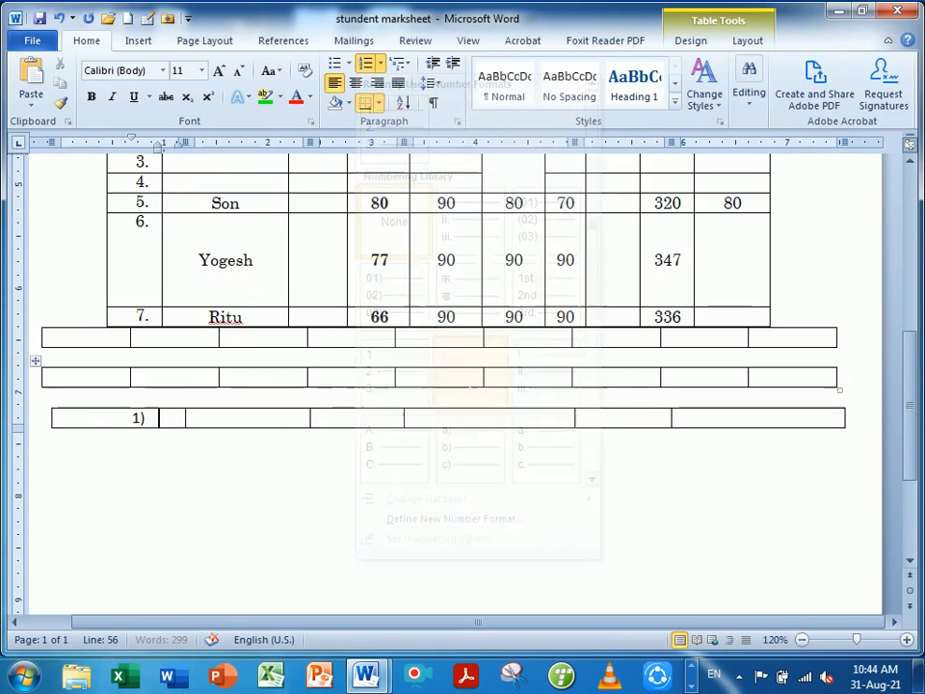
key("Tab")
key("Tab")
key("Tab")
key("Tab")
key("Tab")
key("Tab")
key("Tab")
key("Tab")
key("Tab")
key("Tab")
key("Tab")
key("Tab")
key("Tab")
key("Tab")
key("Tab")
key("Tab")
key("Tab")
key("Tab")
key("Tab")
key("Tab")
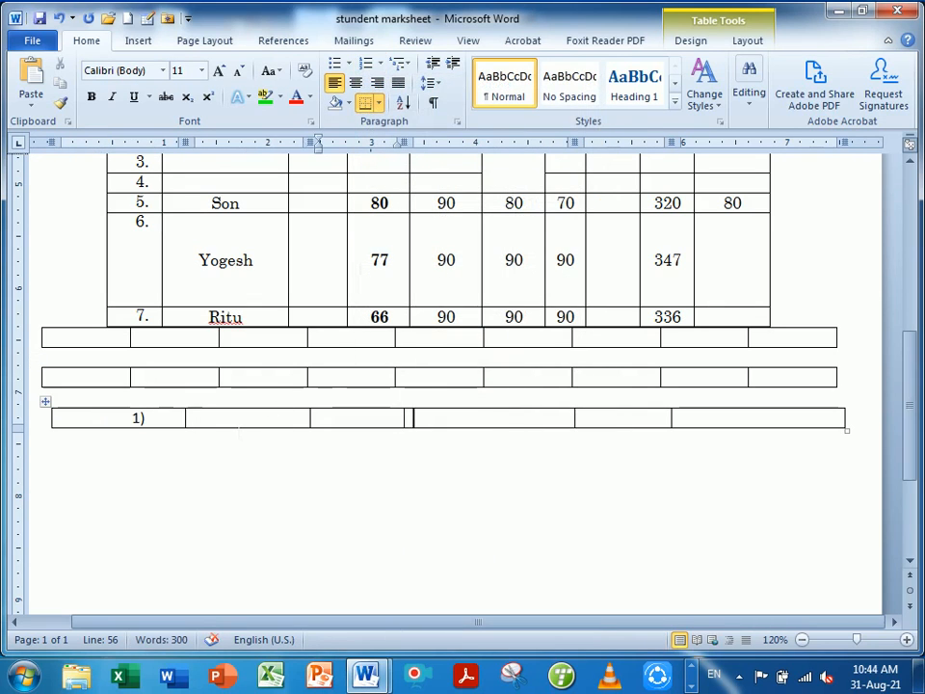
key("Tab")
key("Tab")
key("Tab")
key("Tab")
key("Tab")
key("Tab")
key("Tab")
key("Tab")
key("Tab")
key("Tab")
key("Tab")
key("Tab")
key("Tab")
key("Tab")
key("Tab")
key("Tab")
key("Tab")
key("Tab")
key("Tab")
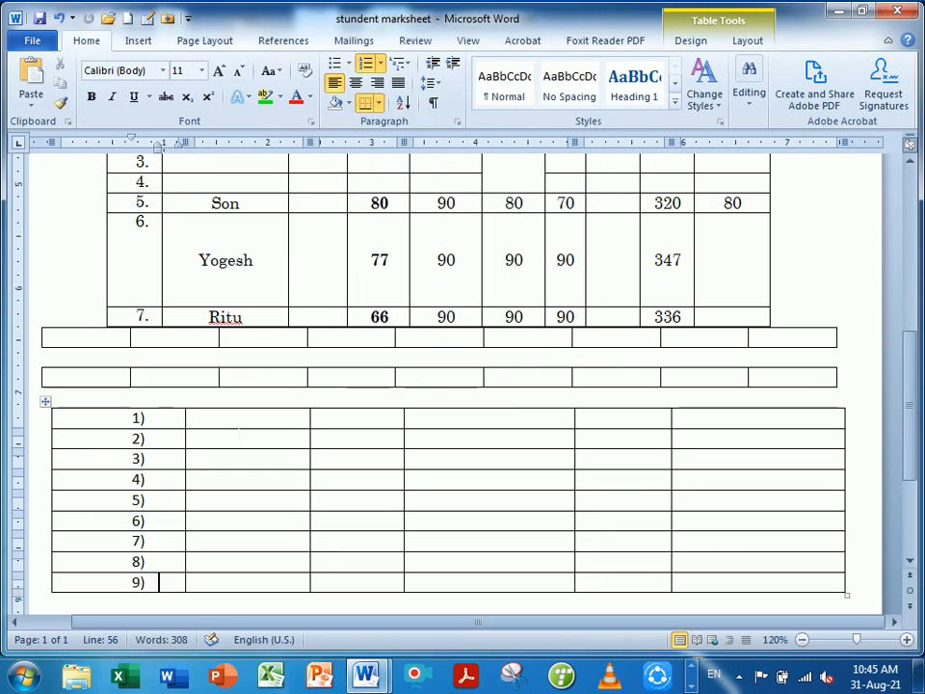
Split the numbered table above rows 9, 8, 7, 6 and 5 in turn, making each of these rows a separate table.
scroll(462, 386, "down", 1)
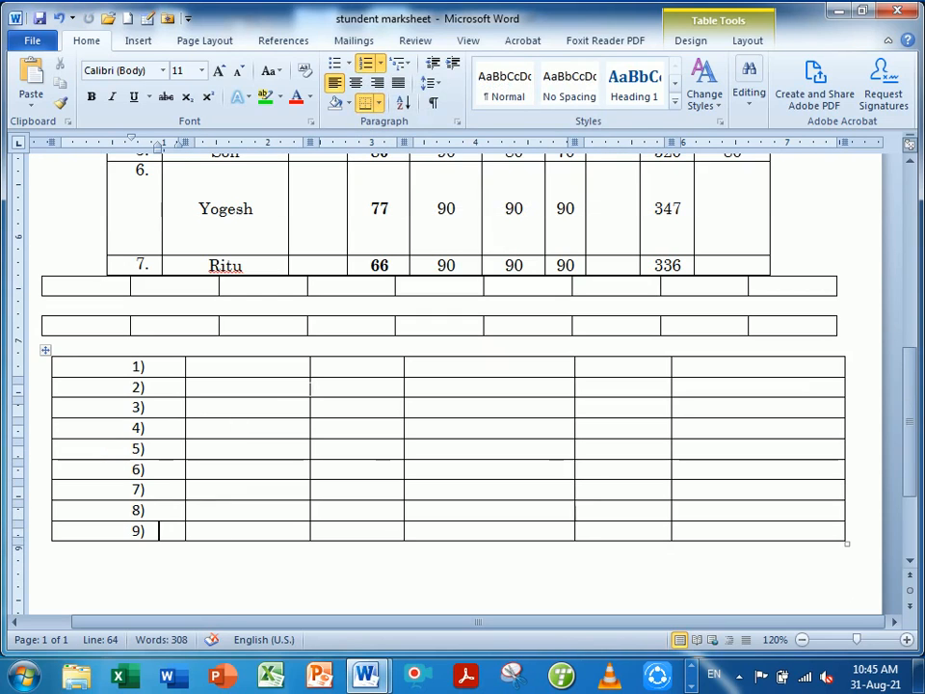
left_click(320, 530)
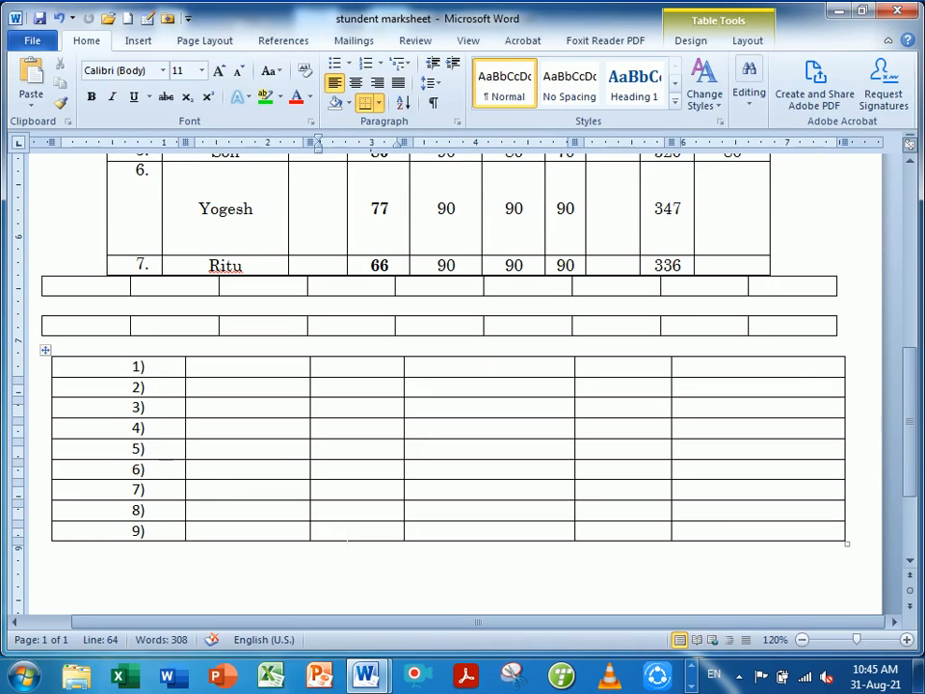
key("ctrl+shift+Return")
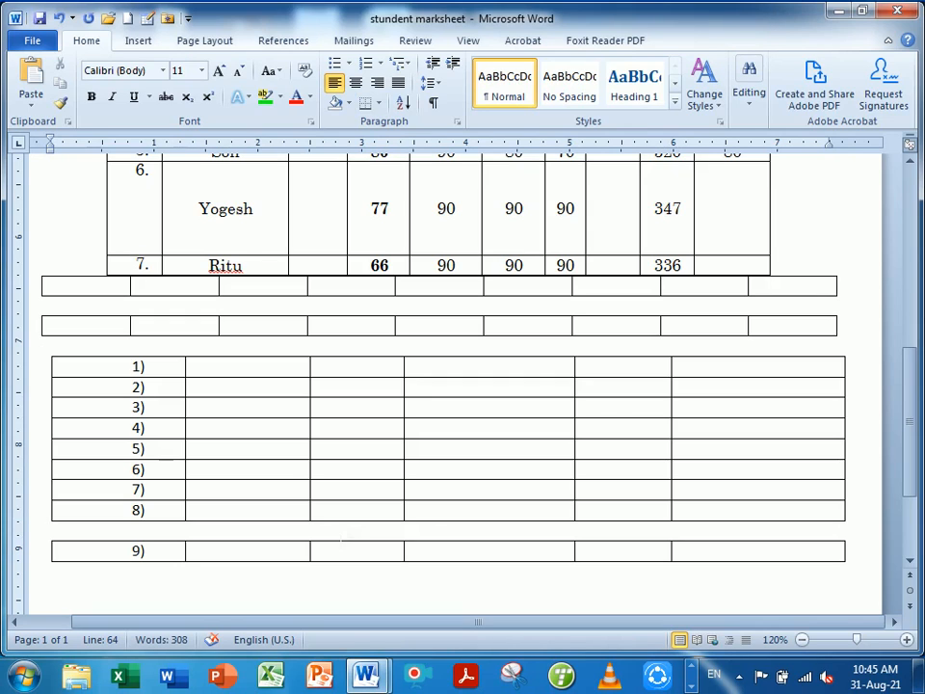
left_click(413, 511)
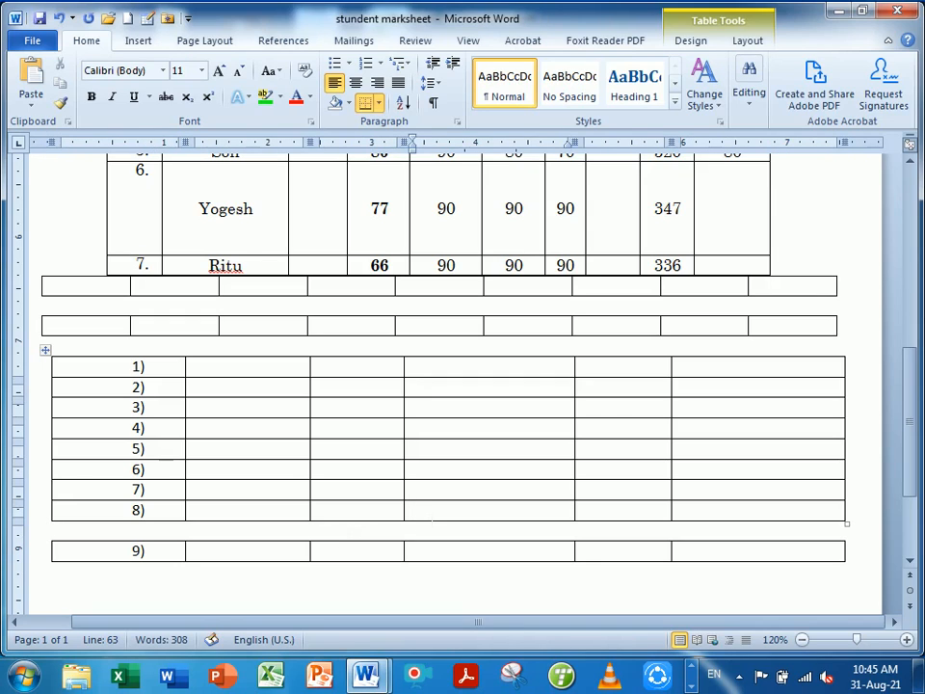
key("ctrl+shift+Return")
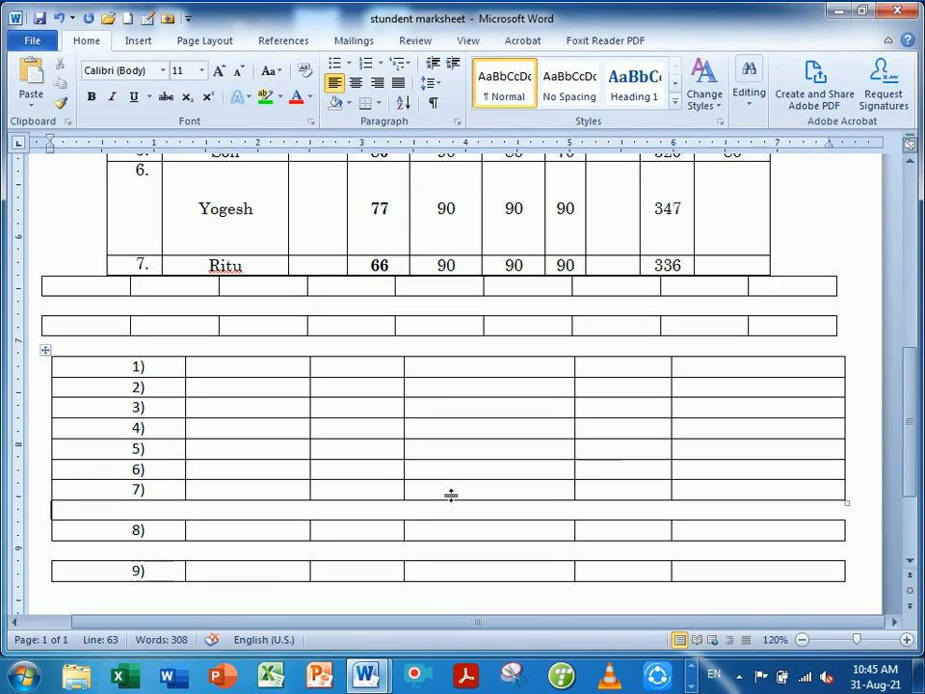
left_click(415, 487)
key("ctrl+shift+Return")
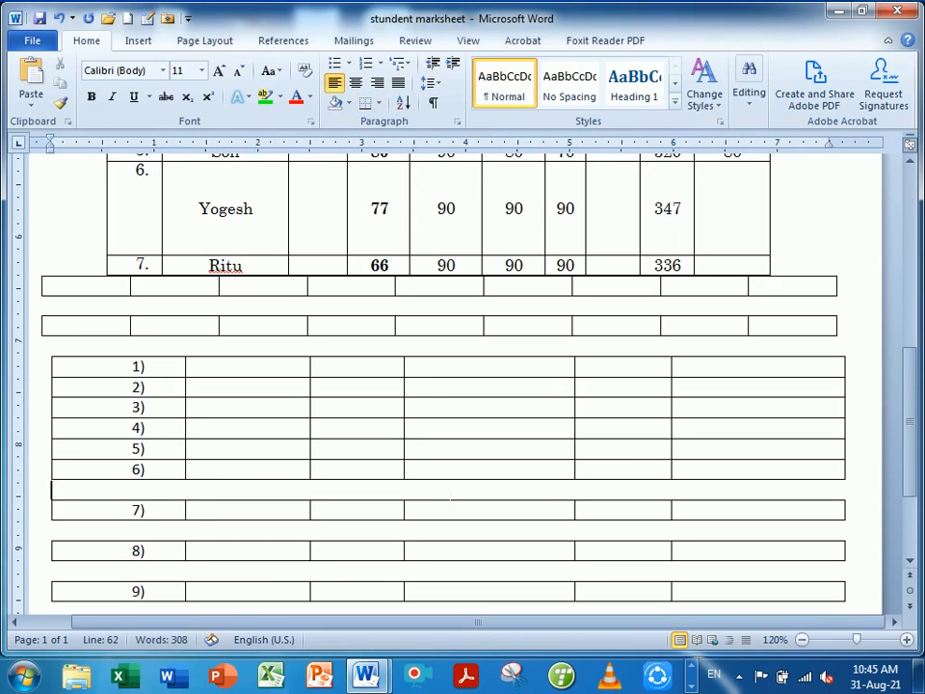
left_click(414, 469)
key("ctrl+shift+Return")
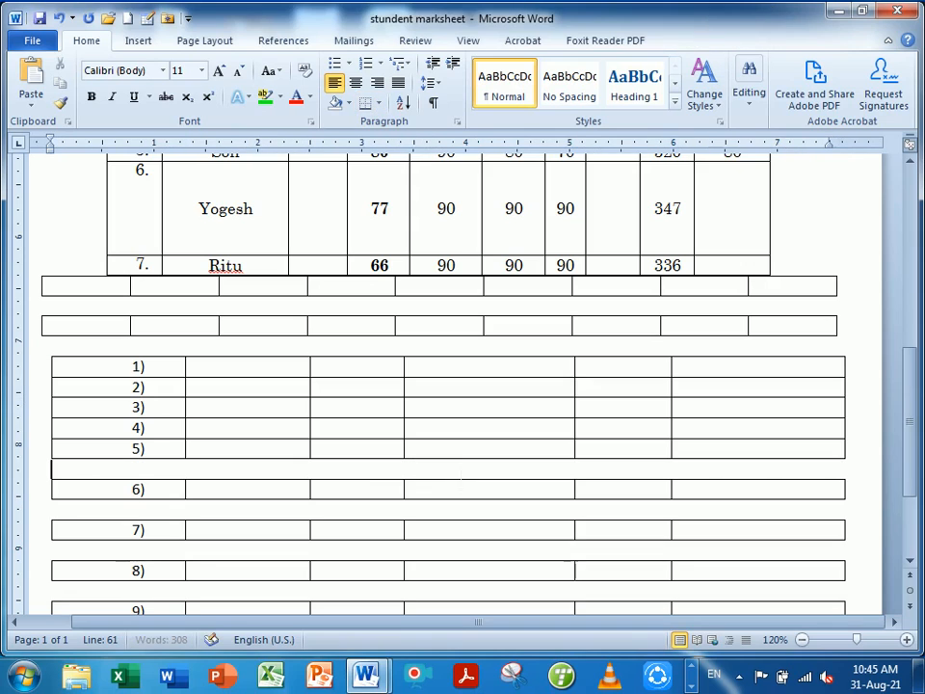
left_click(414, 448)
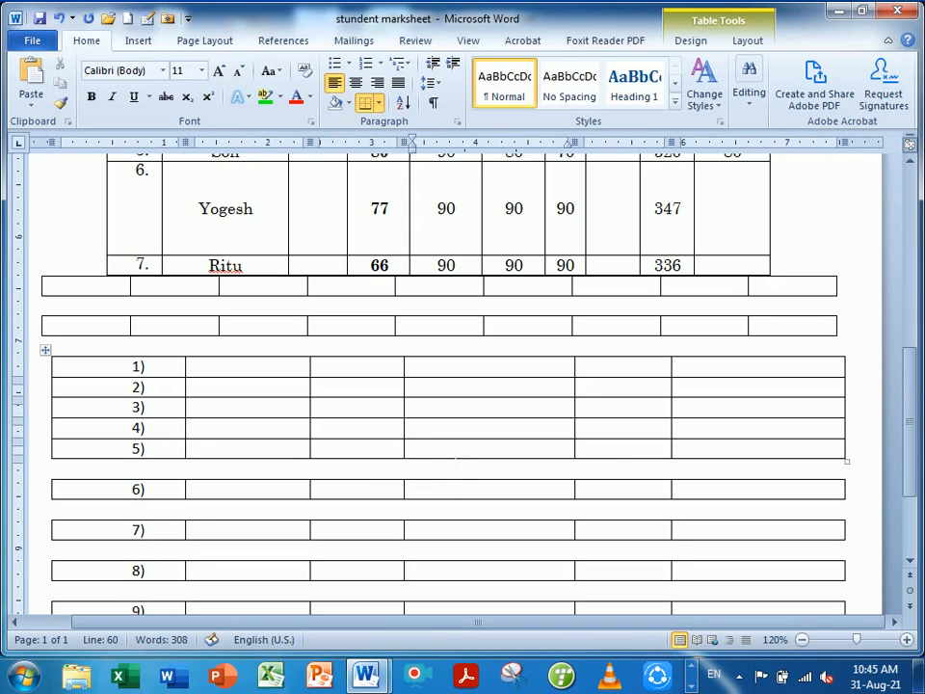
key("ctrl+shift+Return")
scroll(448, 385, "down", 3)
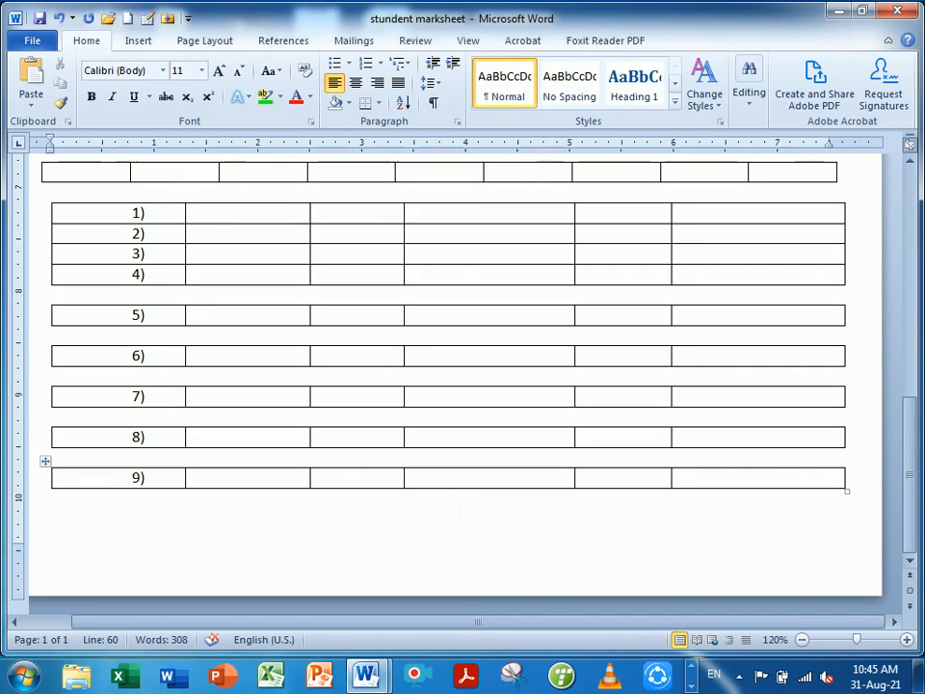
scroll(447, 385, "up", 3)
scroll(447, 385, "up", 12)
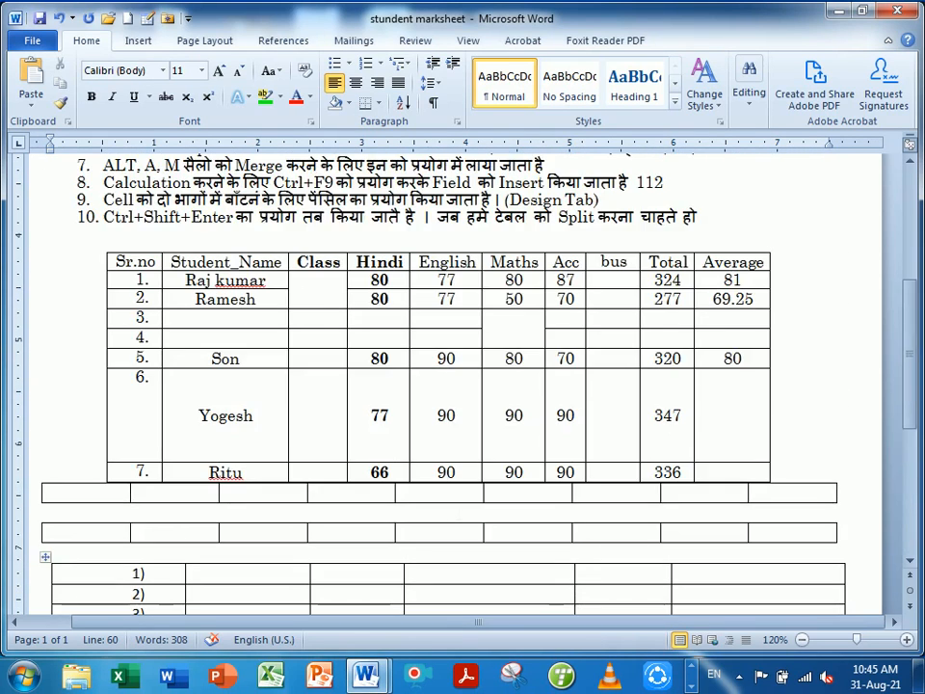